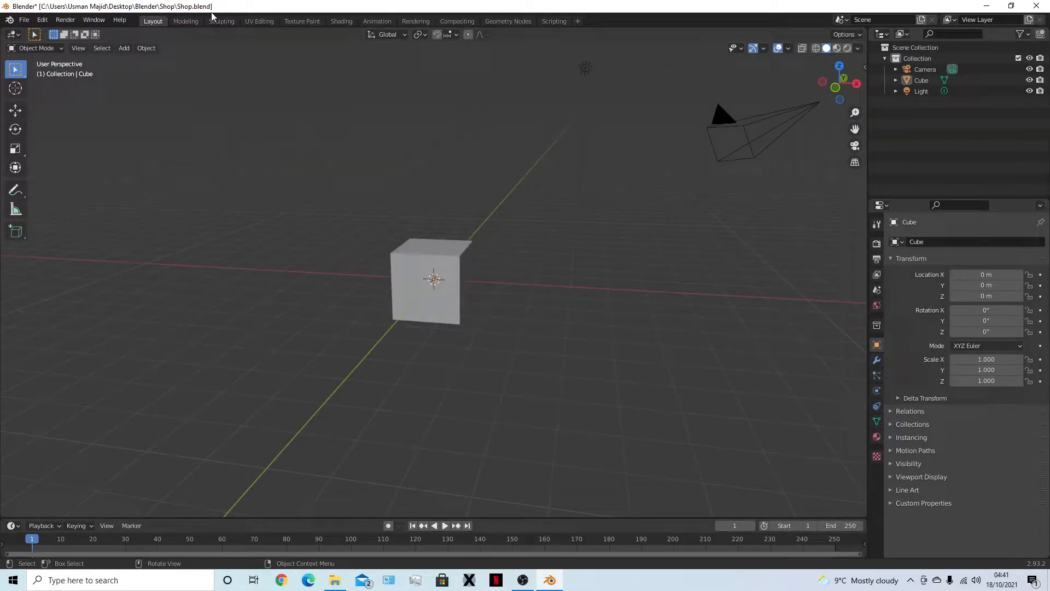
View the Shop project folder in File Explorer and return to Blender.
click(342, 579)
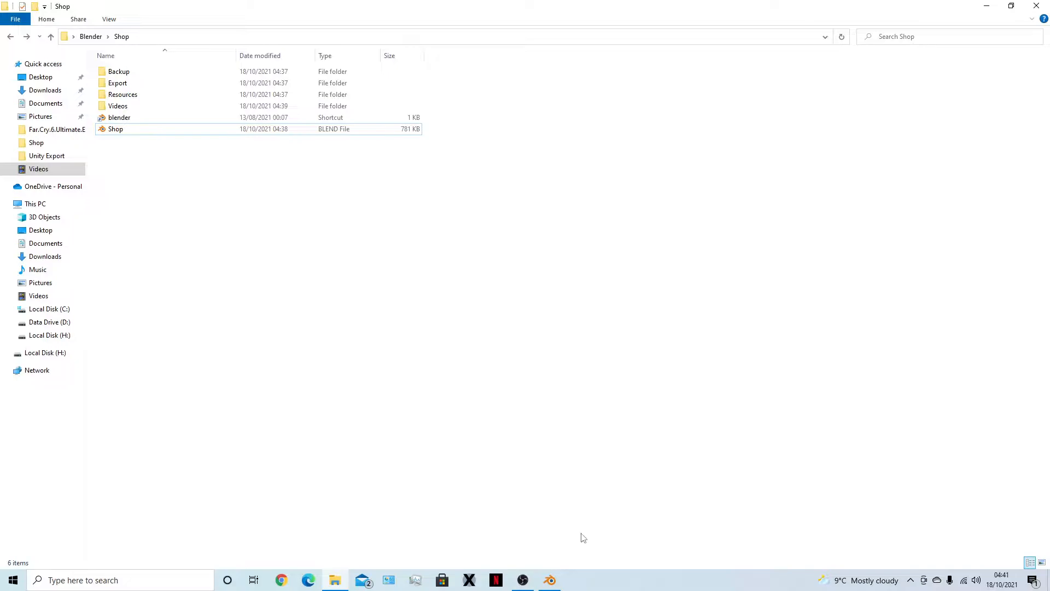
click(552, 581)
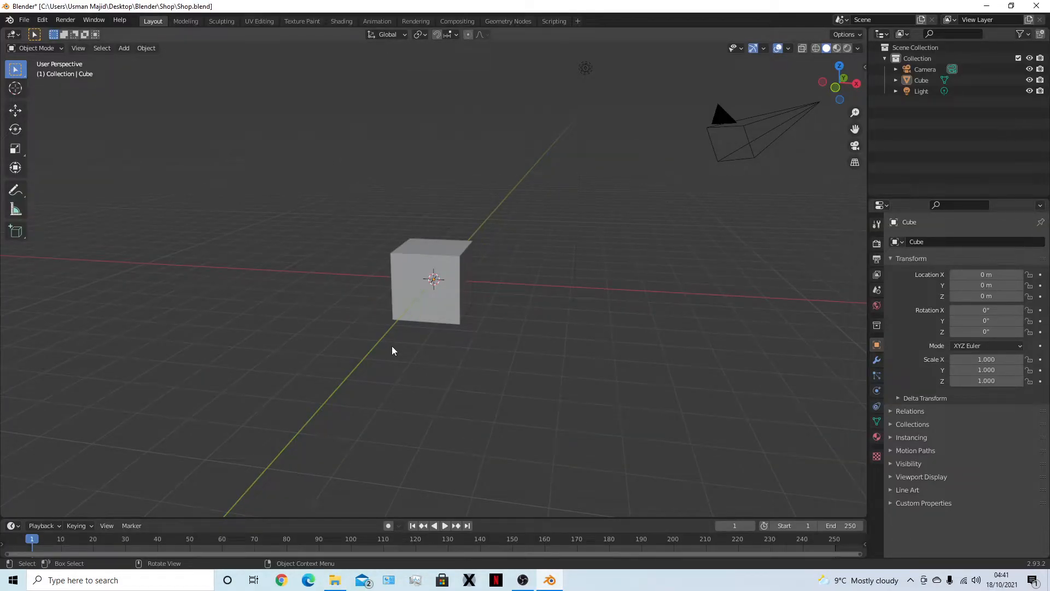
Delete the default camera, cube and light from the scene and save the file.
key(a)
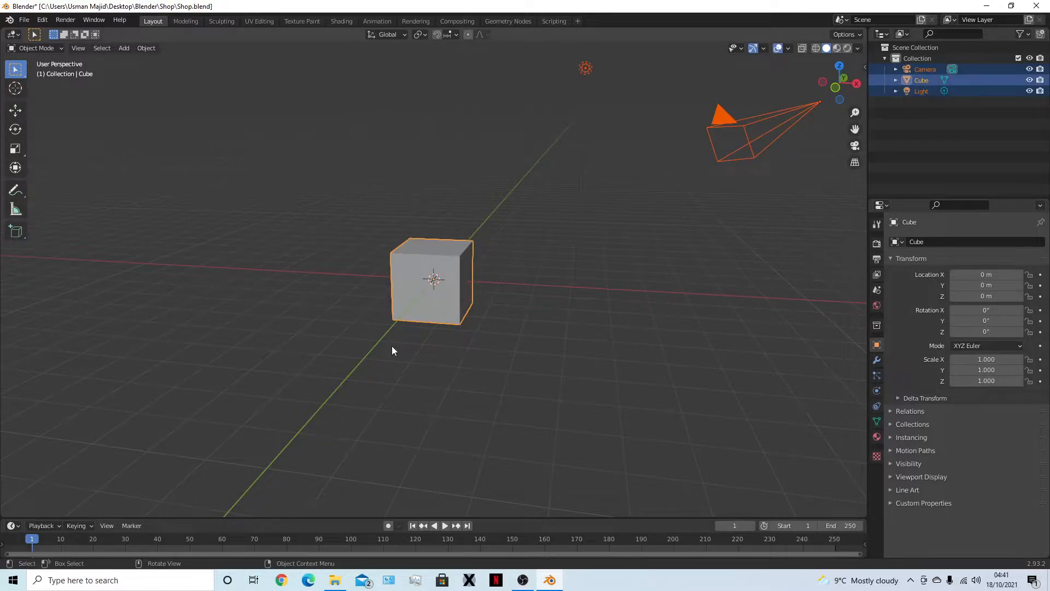
key(Delete)
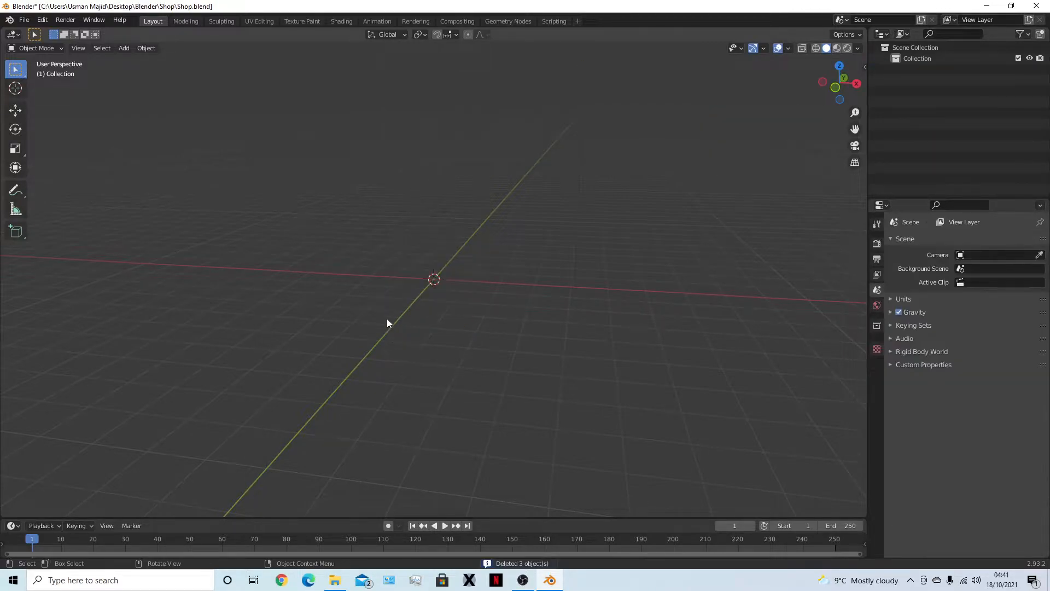
middle_drag(383, 274, 589, 323)
key(ctrl+s)
mouse_move(497, 336)
middle_down()
mouse_move(526, 327)
mouse_move(496, 332)
mouse_move(504, 325)
middle_up()
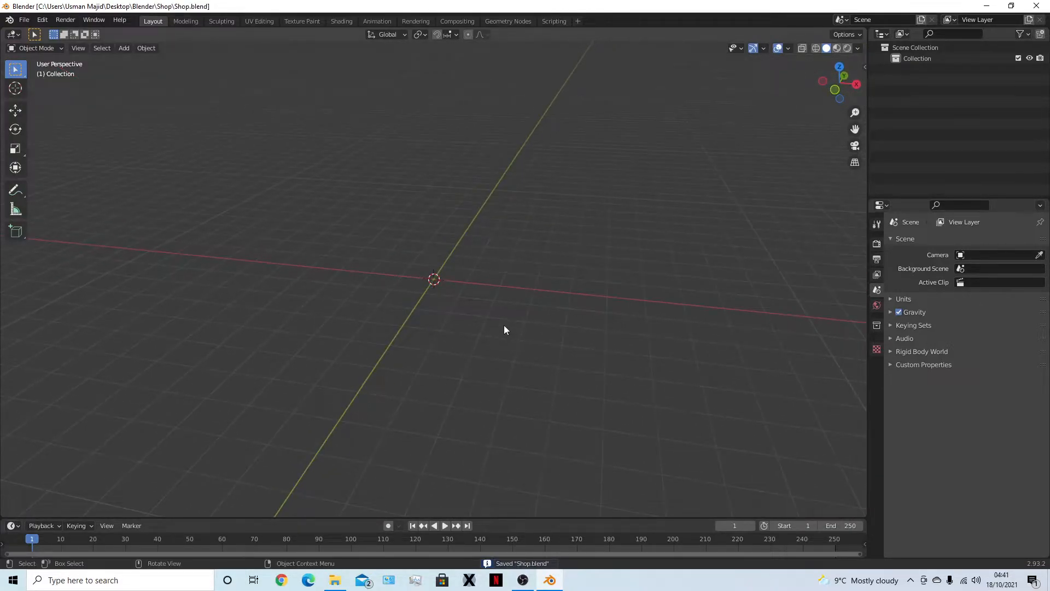
Add a cube mesh at the world origin with a size of 0.2 m.
key(shift+a)
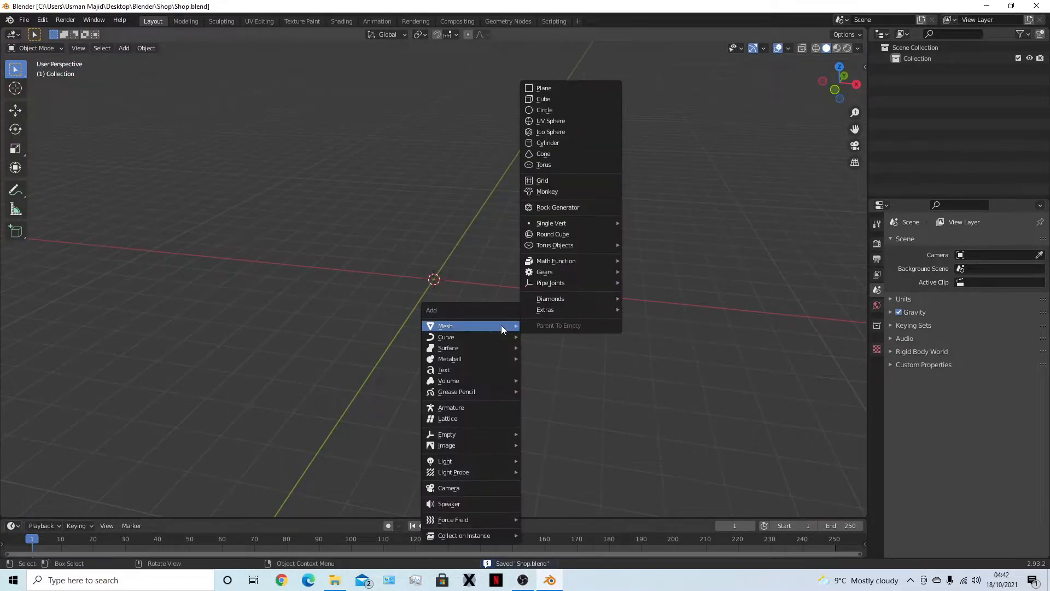
click(565, 98)
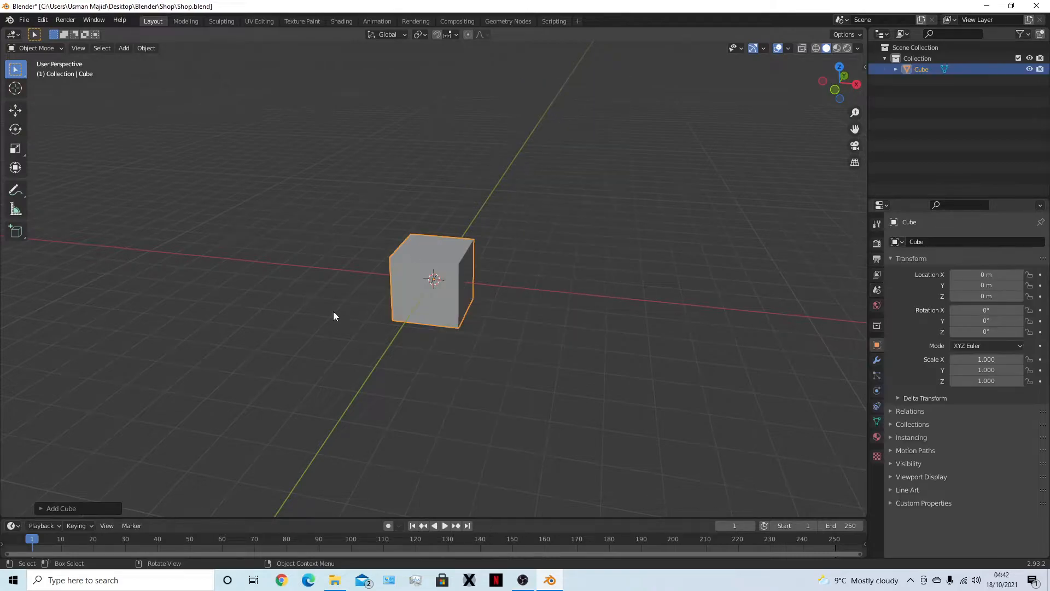
click(68, 508)
click(161, 412)
text(0.2)
key(Return)
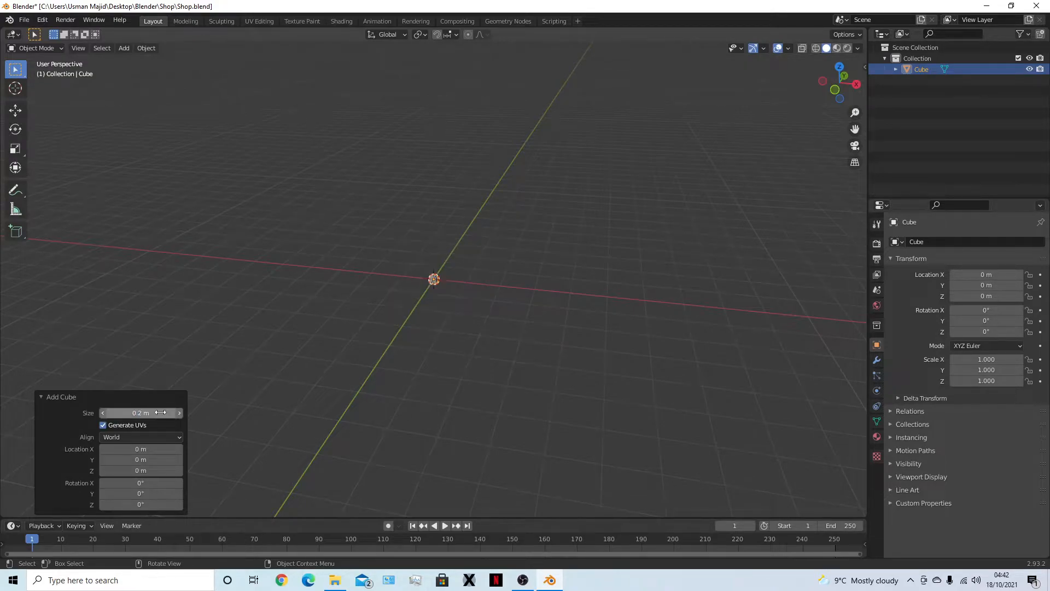
In front view, move the cube 0.1 m along X and 0.1 m along Z.
scroll(546, 303, up, 3)
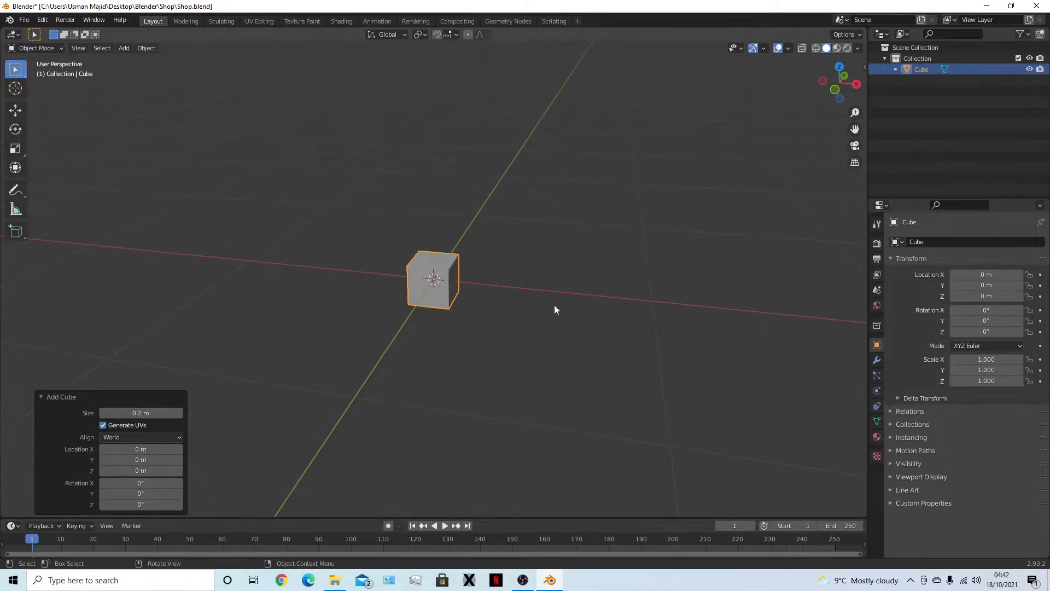
middle_drag(532, 301, 531, 376)
mouse_move(569, 261)
middle_down()
mouse_move(544, 310)
mouse_move(555, 275)
mouse_move(549, 254)
middle_up()
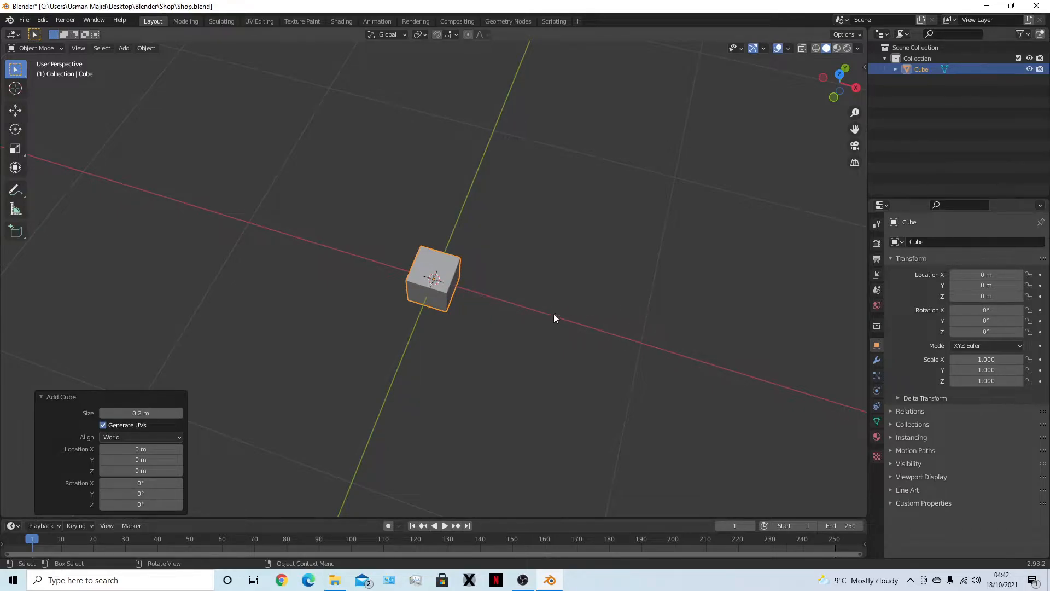
key(KP_1)
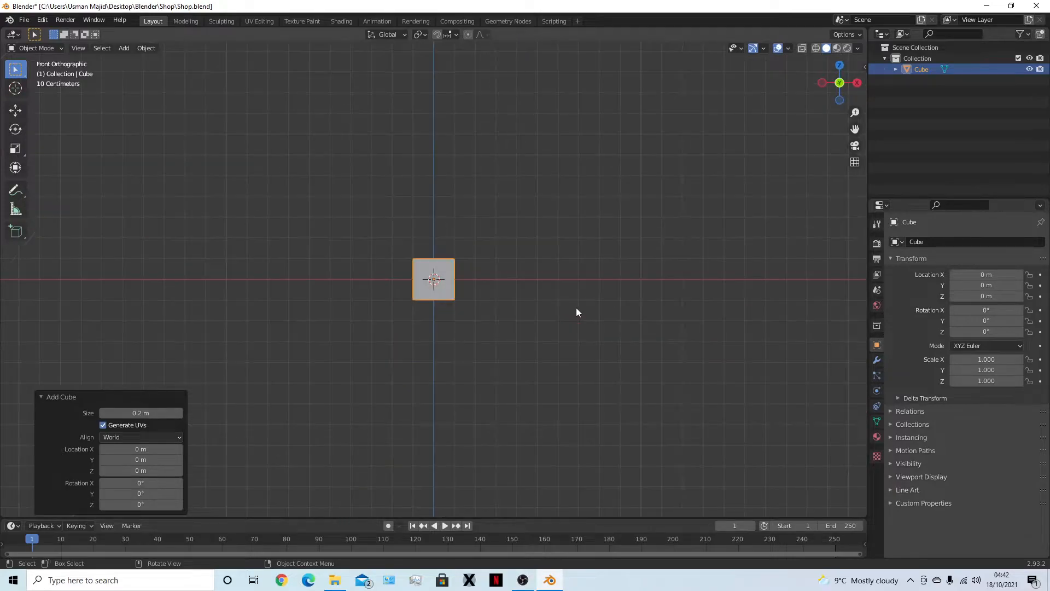
key(g)
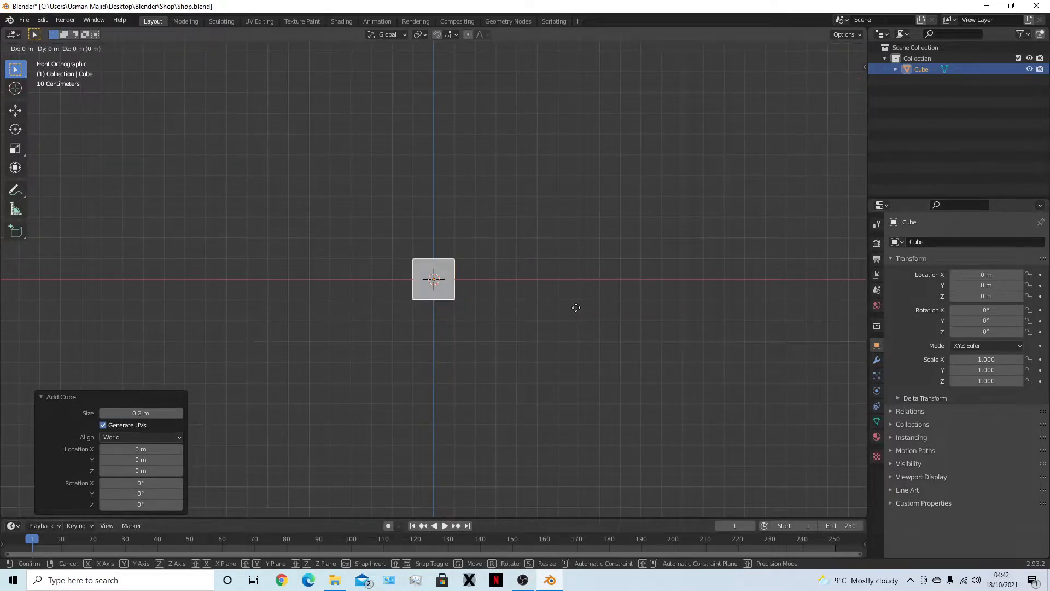
click(588, 295)
In top view, move the cube 0.1 m along Y, and save the file in front view.
middle_drag(589, 296, 474, 427)
key(KP_7)
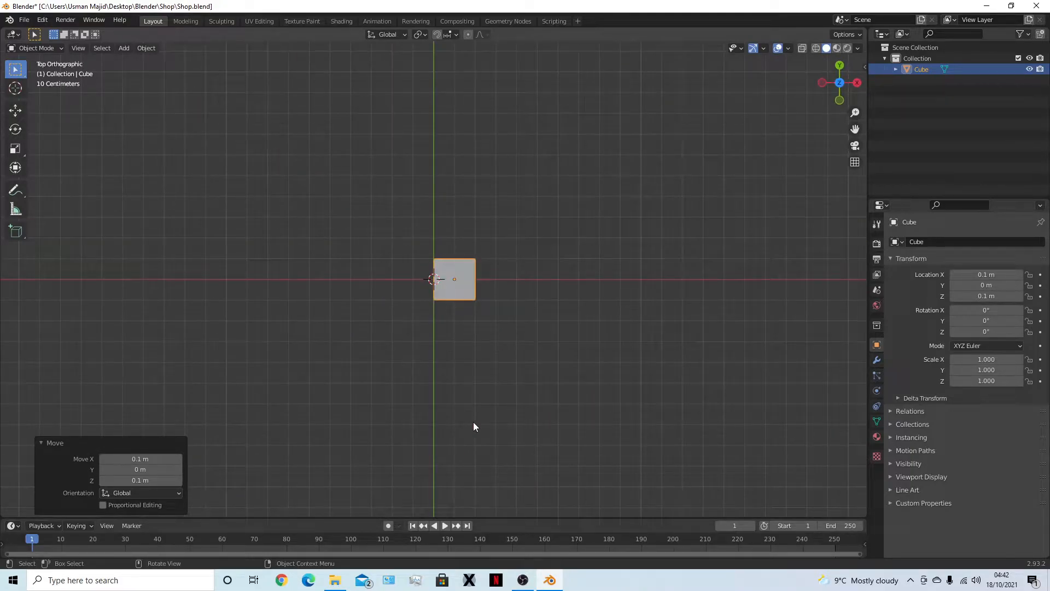
key(g)
click(477, 410)
middle_drag(477, 411, 423, 262)
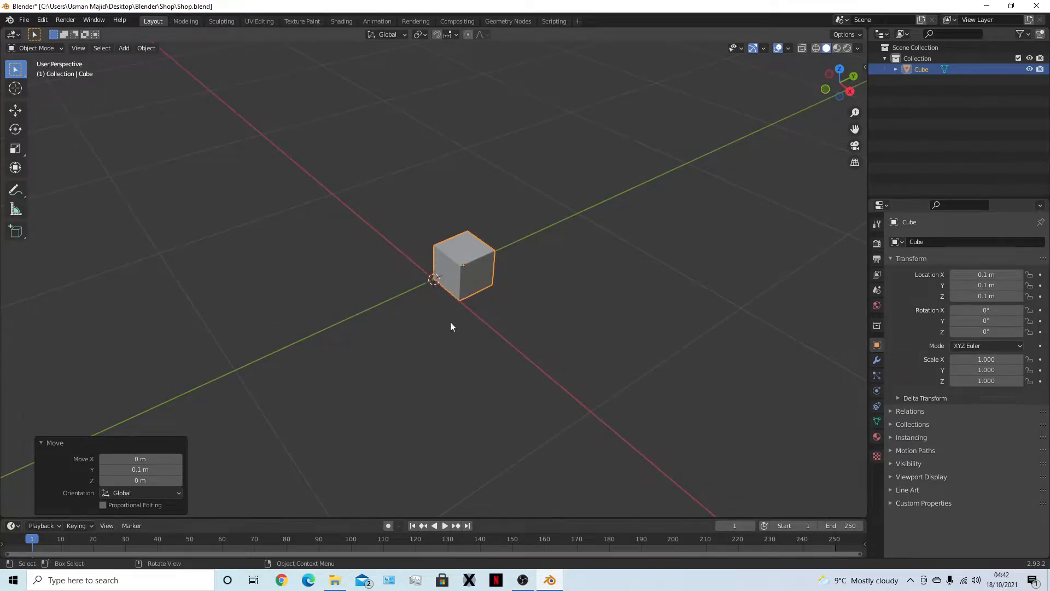
middle_drag(444, 320, 579, 317)
key(KP_1)
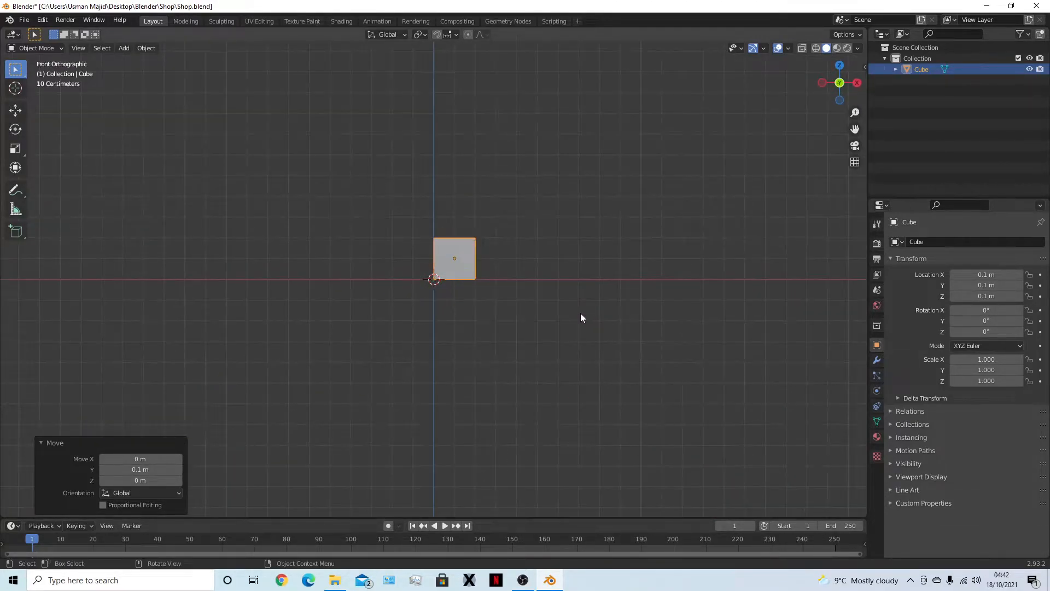
click(539, 356)
key(ctrl+s)
In Edit Mode with see-through wireframe shading, raise the cube's top vertices 4.8 m along Z and deselect them.
click(458, 258)
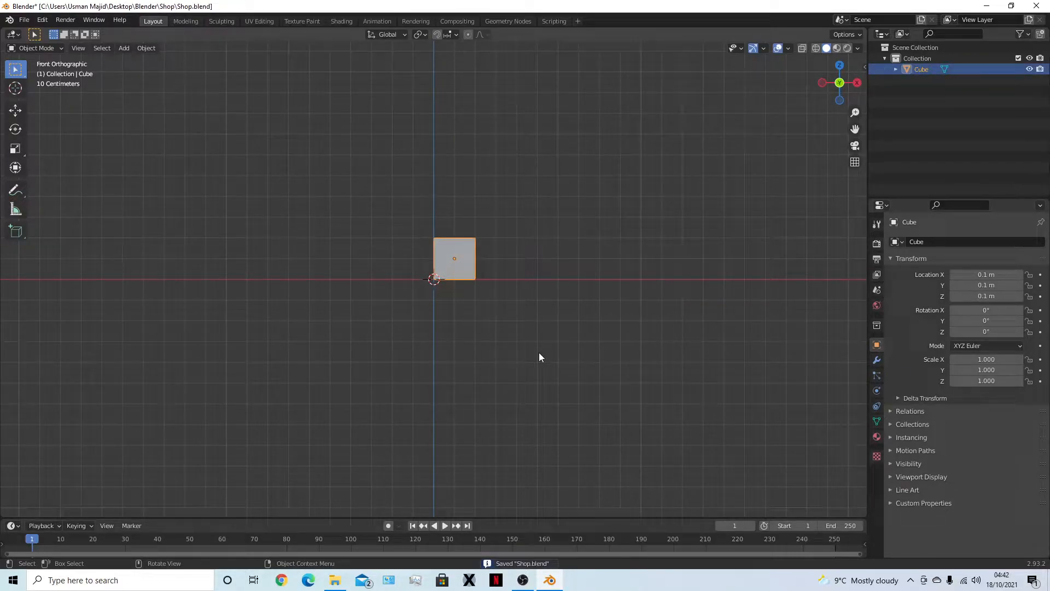
key(Tab)
click(558, 321)
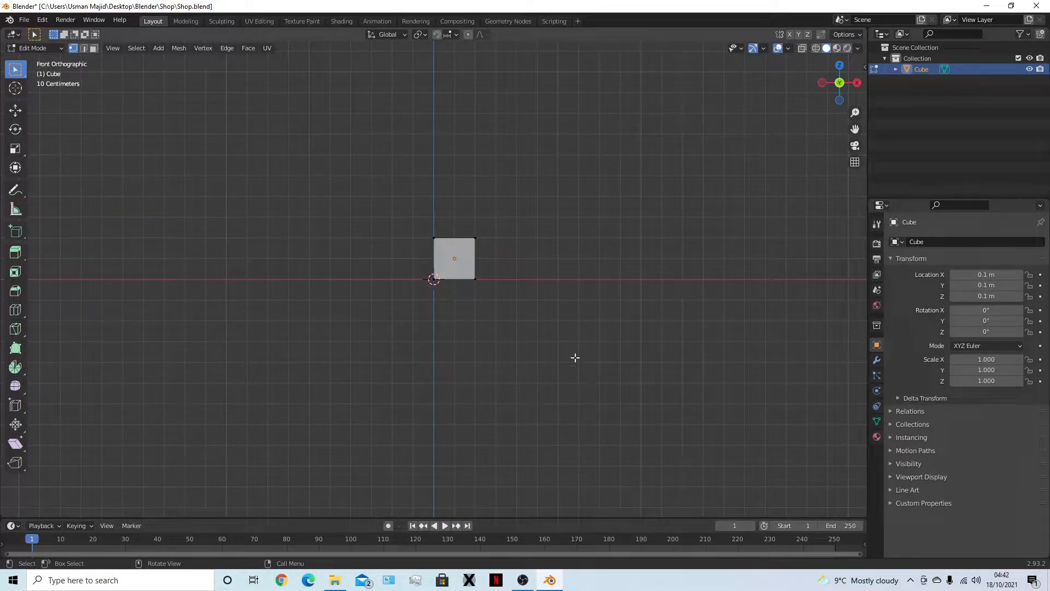
click(525, 359)
drag(370, 164, 549, 275)
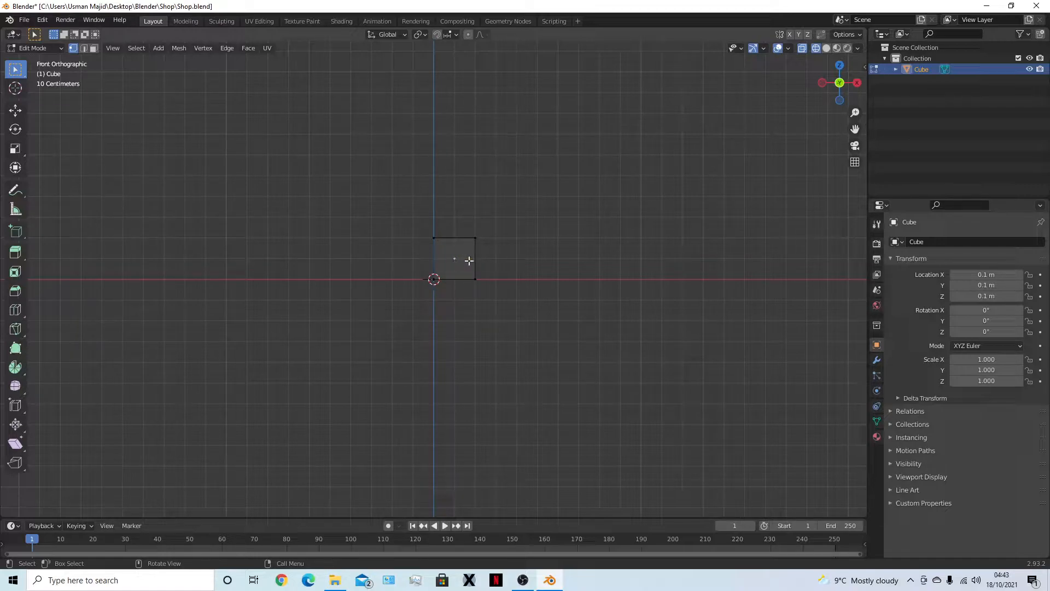
drag(398, 204, 519, 264)
scroll(568, 350, down, 7)
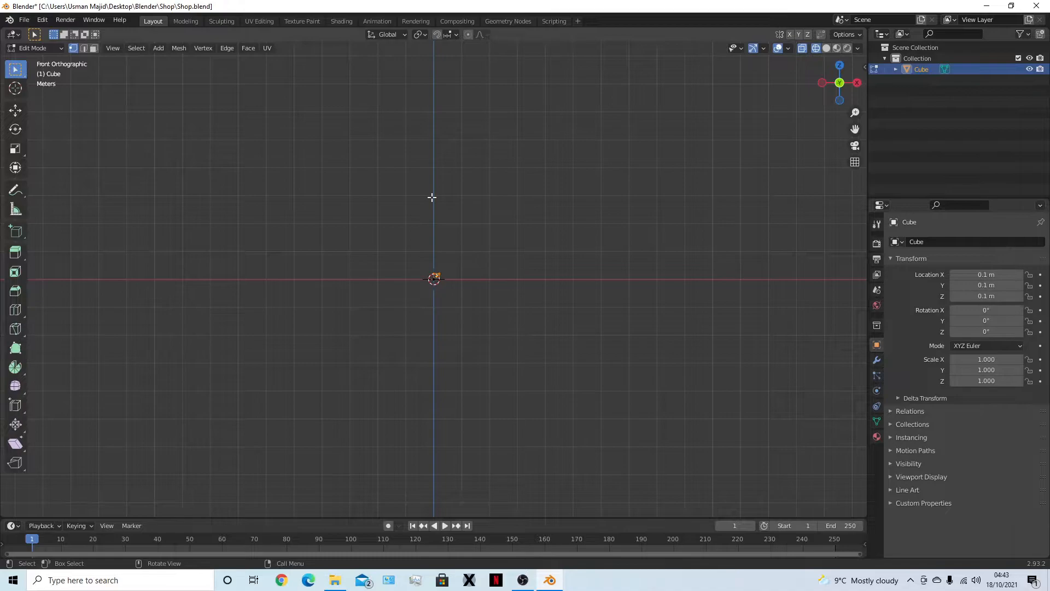
key(g)
key(z)
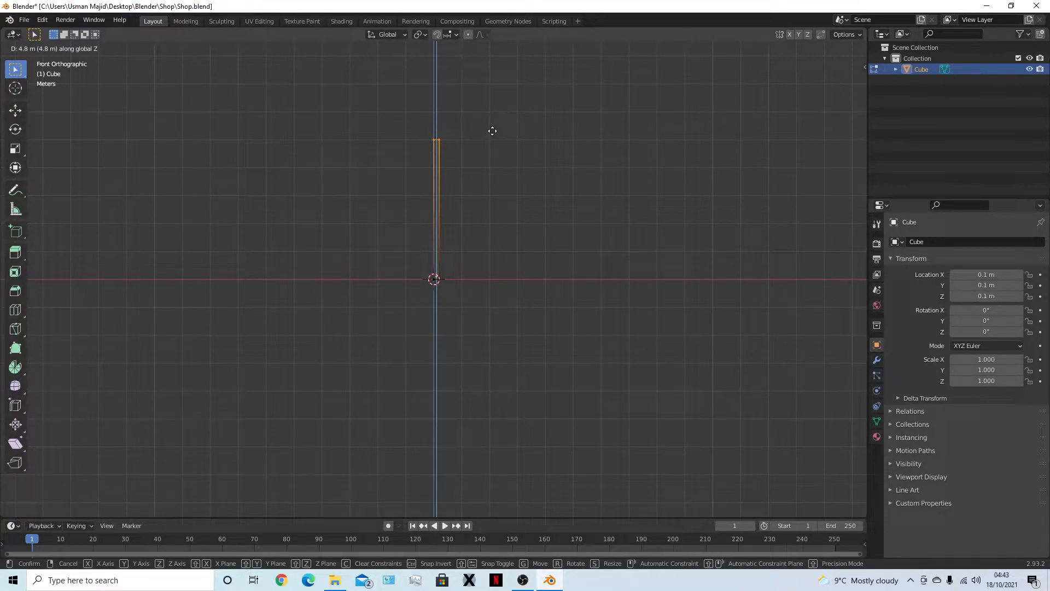
click(492, 131)
scroll(586, 401, up, 8)
shift+middle_drag(568, 239, 550, 464)
middle_drag(591, 352, 466, 297)
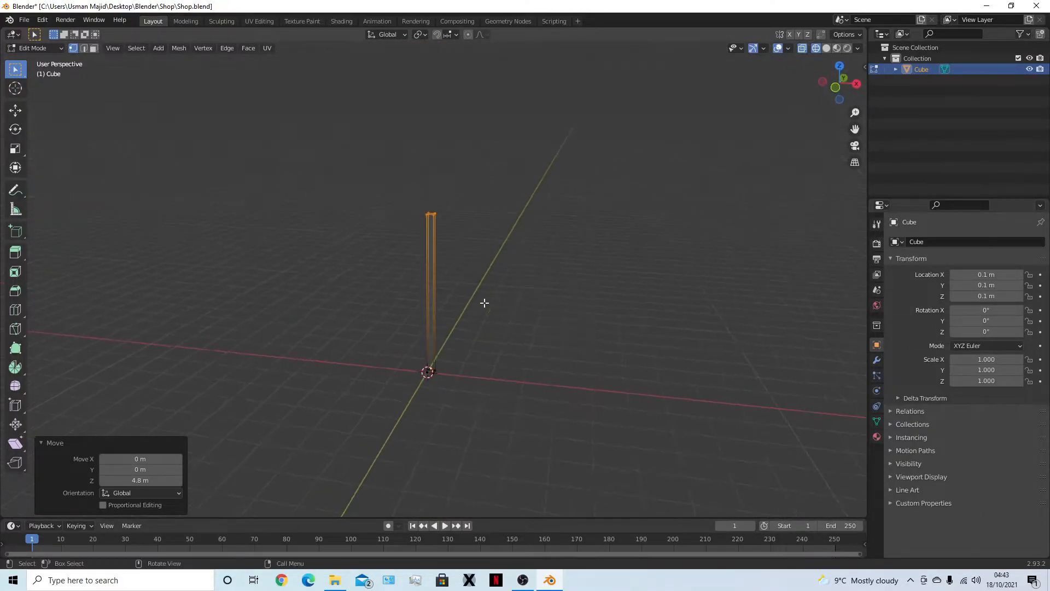
key(KP_1)
click(563, 308)
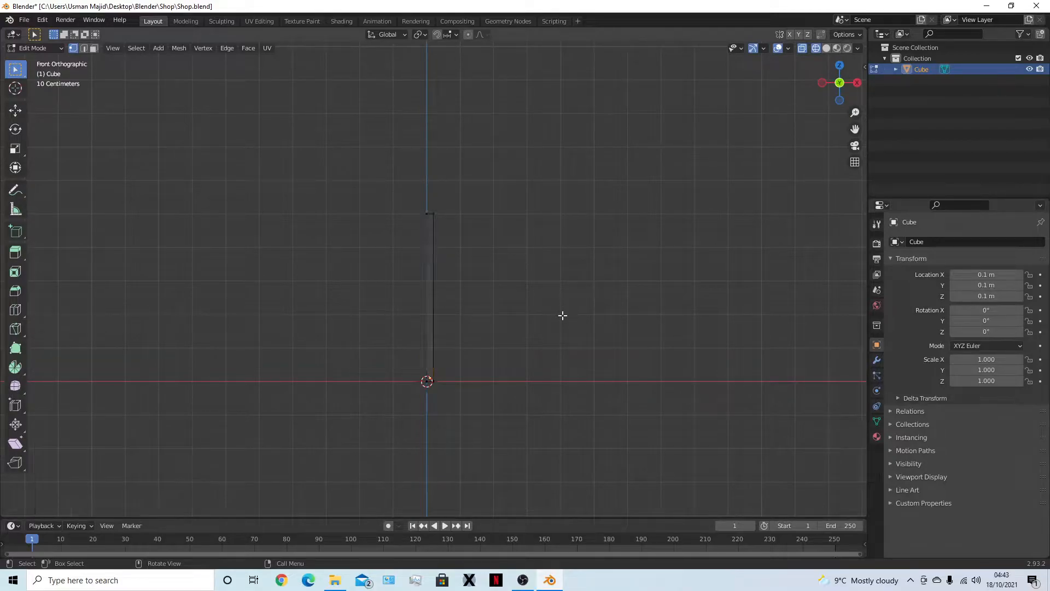
Examine the tall column's geometry in perspective, comparing the vertex, edge and face selection modes.
middle_drag(554, 297, 542, 363)
key(3)
key(1)
scroll(484, 366, up, 4)
middle_drag(541, 293, 534, 336)
key(2)
middle_drag(497, 279, 439, 275)
click(432, 277)
click(421, 280)
click(426, 280)
middle_drag(499, 321, 485, 331)
Extrude the column's side face facing positive X by 19.6 m to form a long wall.
key(3)
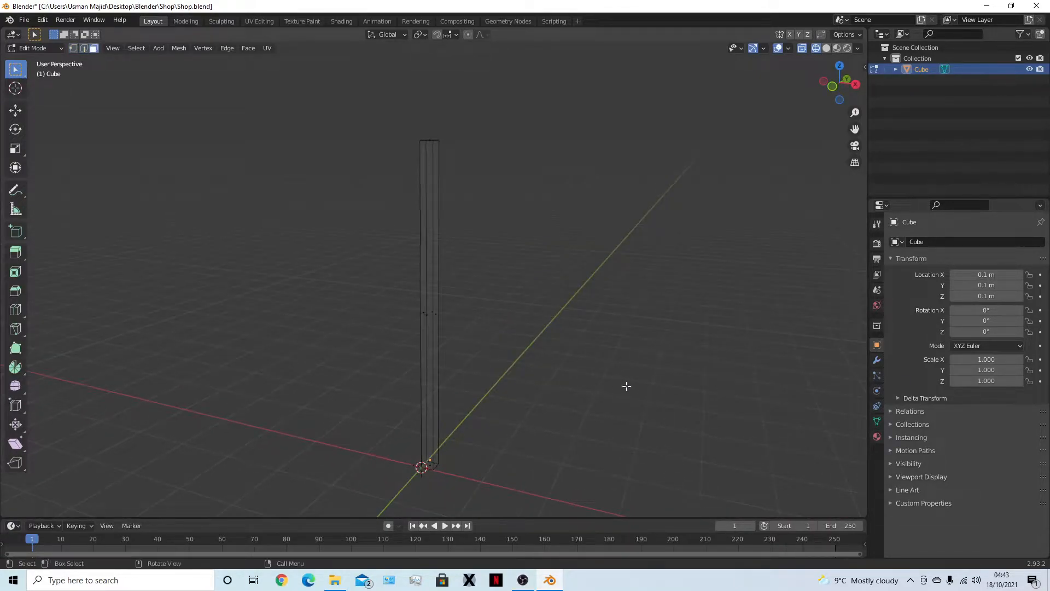
click(435, 311)
middle_drag(553, 405, 579, 406)
scroll(578, 405, down, 6)
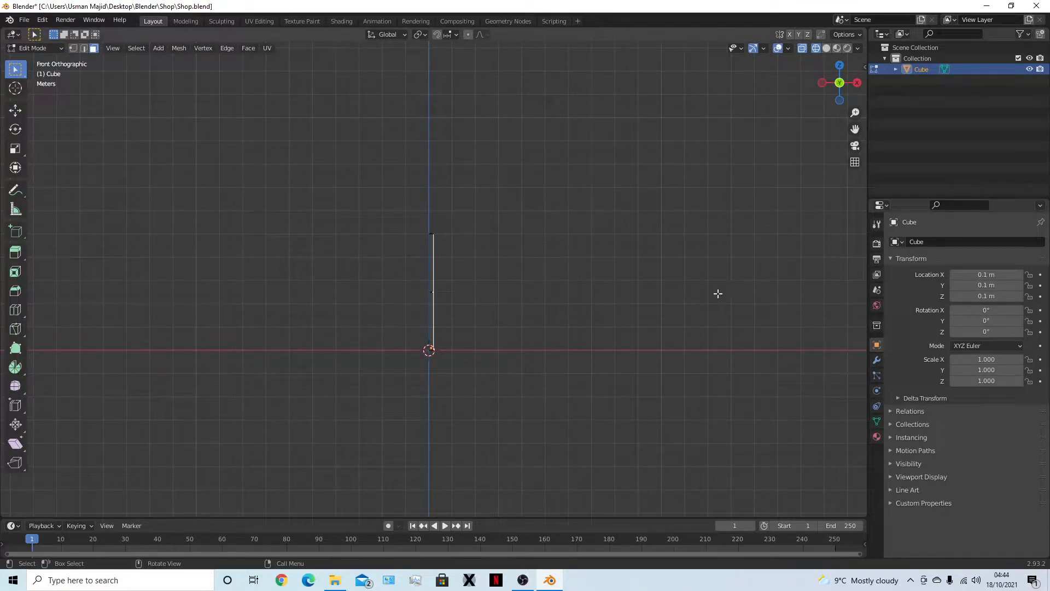
middle_drag(770, 272, 453, 328)
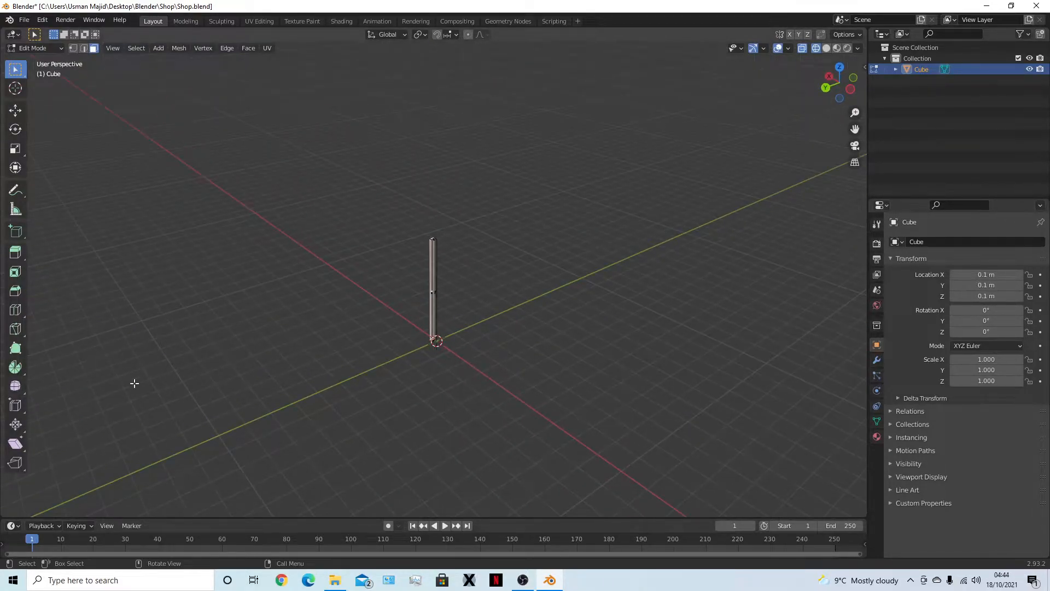
middle_drag(516, 356, 341, 324)
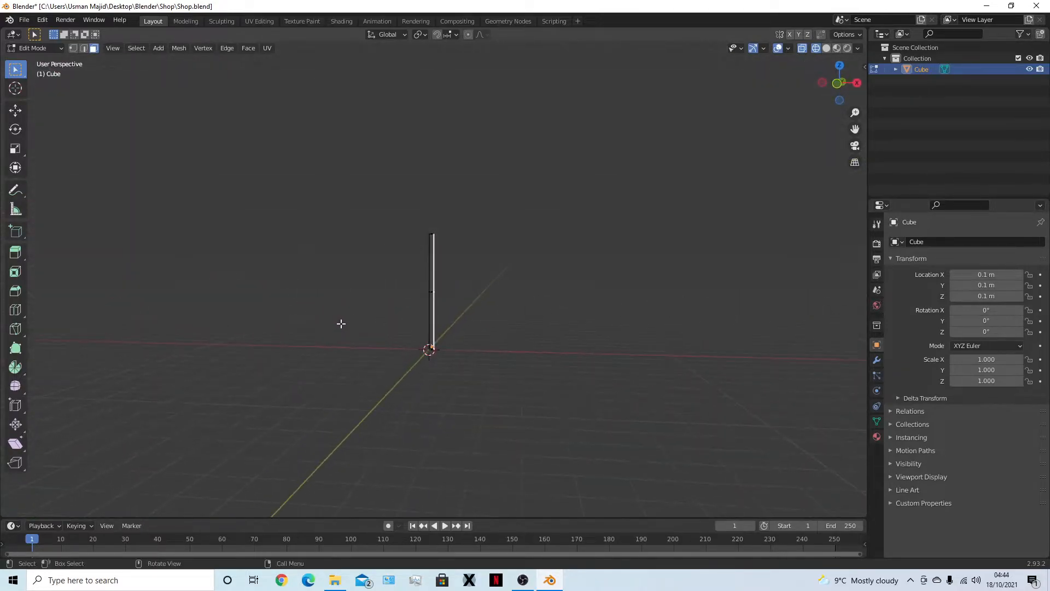
key(KP_1)
scroll(504, 368, down, 3)
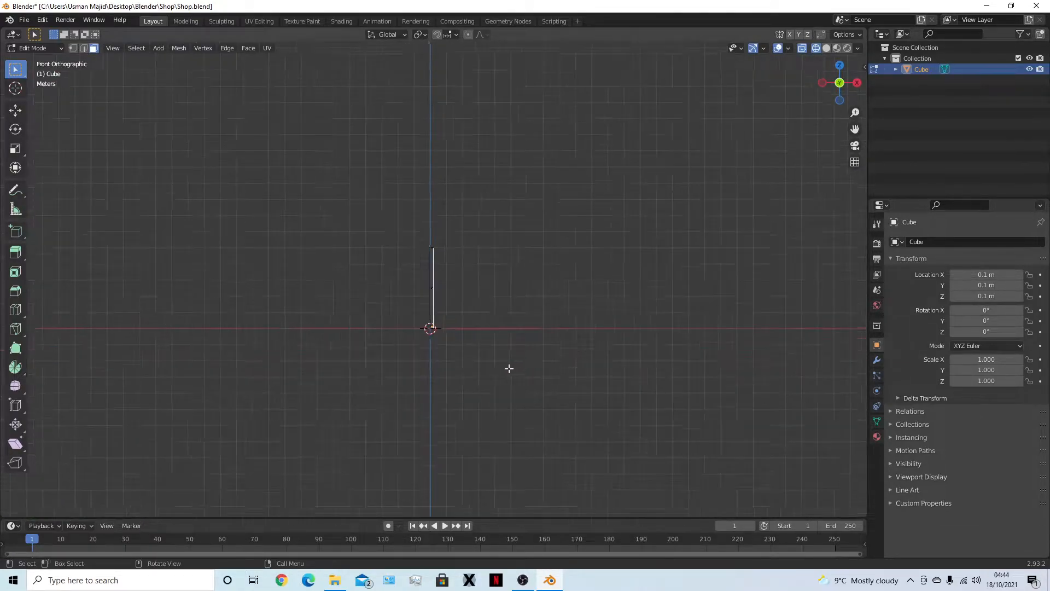
shift+middle_drag(605, 391, 464, 417)
middle_drag(534, 408, 521, 437)
scroll(527, 434, down, 3)
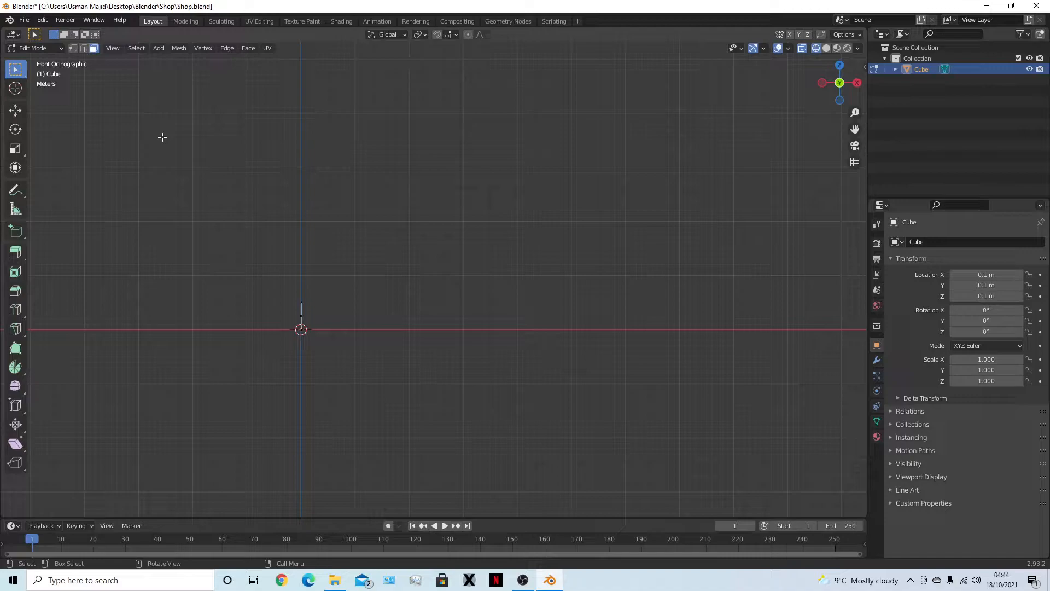
scroll(530, 452, down, 3)
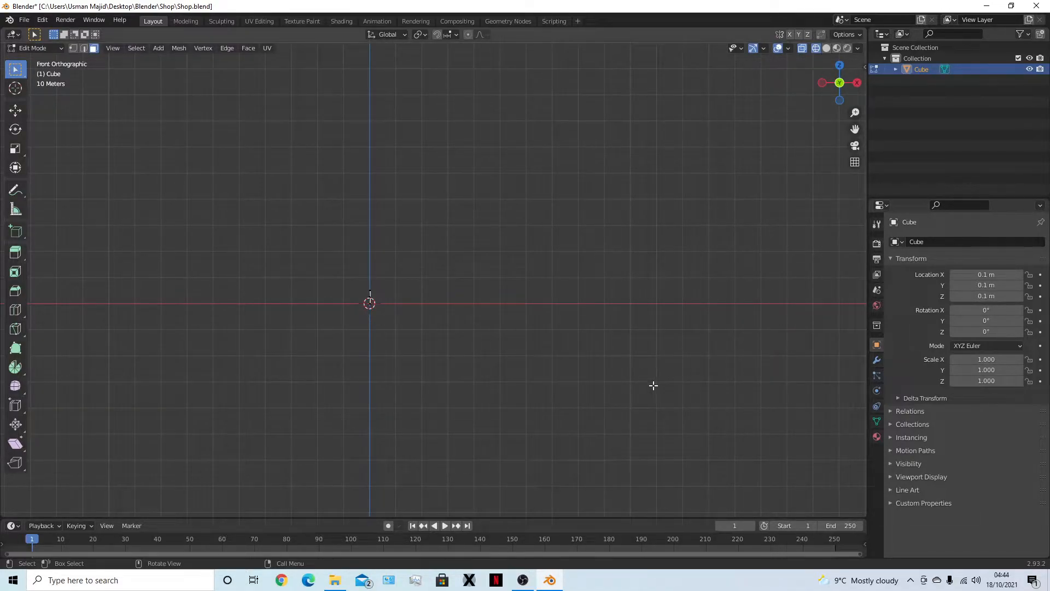
key(e)
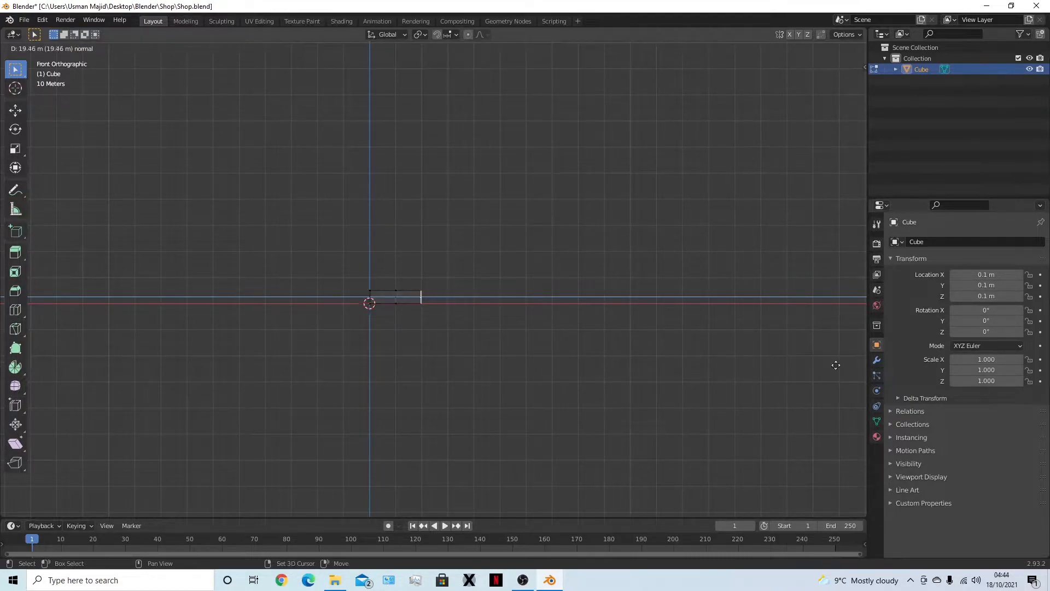
text(19)
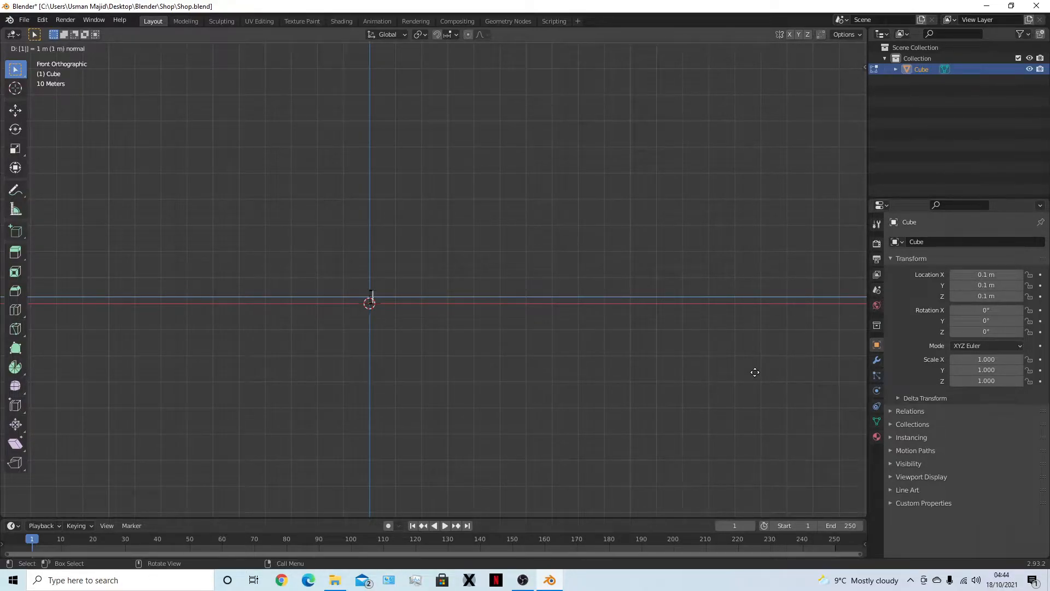
text(.)
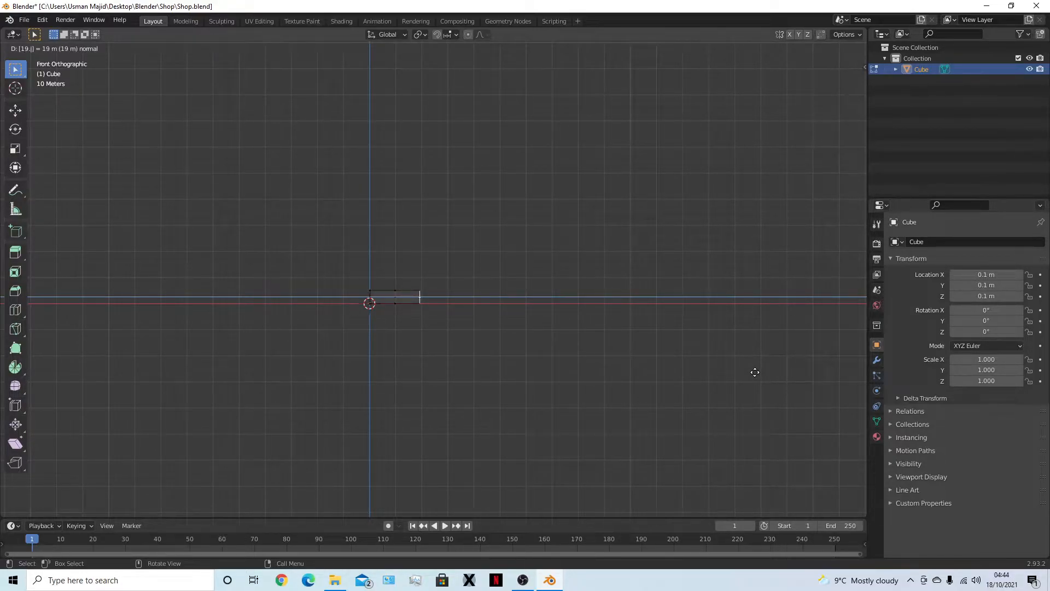
text(6)
click(754, 371)
Extrude the wall's end face at the positive X end by another 0.2 m to form a corner section.
scroll(356, 285, up, 10)
mouse_move(356, 288)
middle_down()
mouse_move(330, 323)
mouse_move(295, 336)
mouse_move(357, 306)
middle_up()
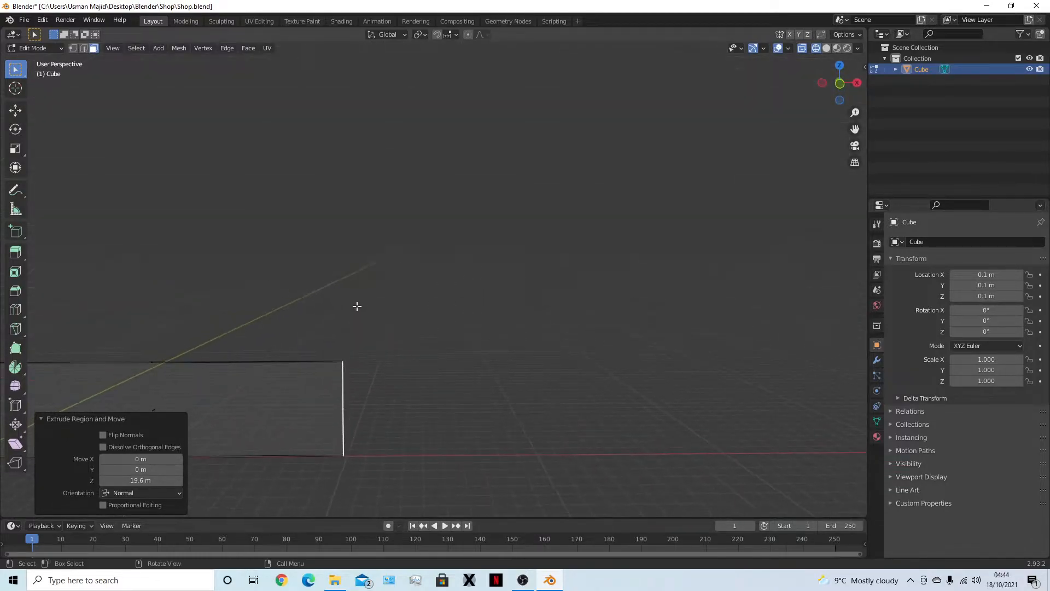
key(e)
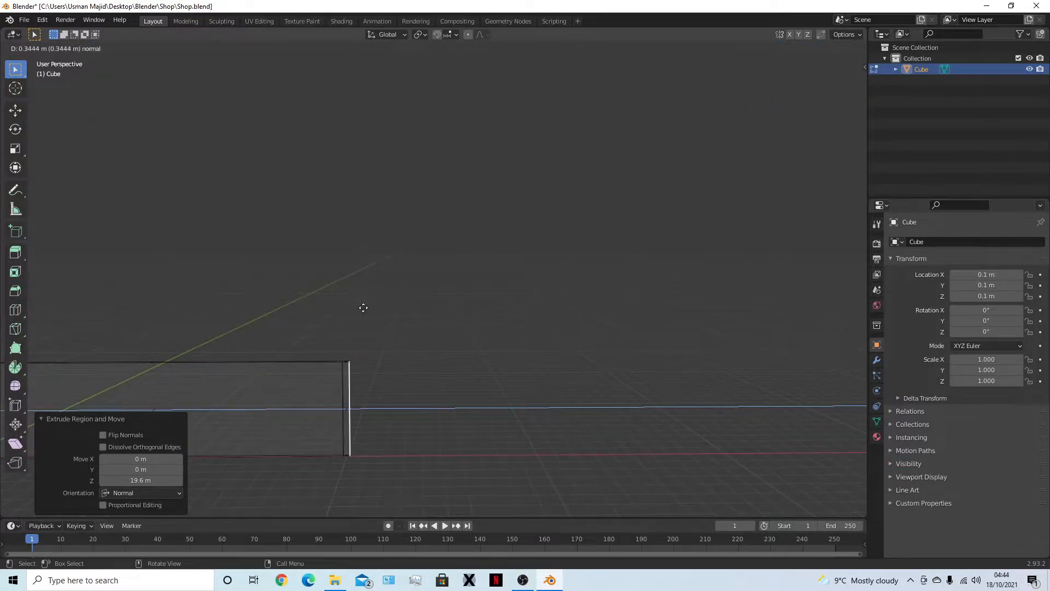
text(0.2)
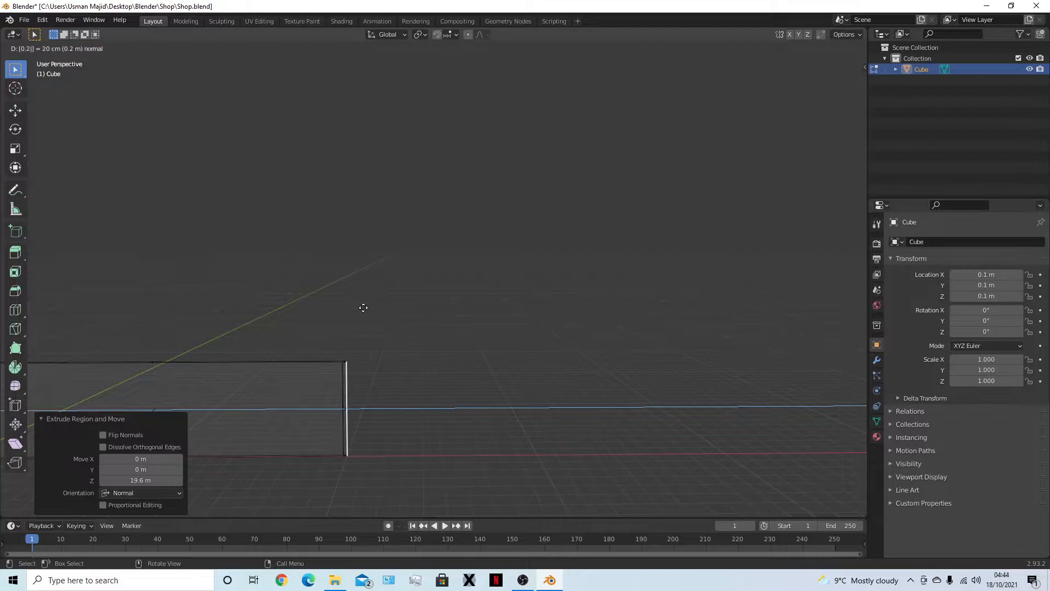
key(Return)
middle_drag(476, 395, 375, 435)
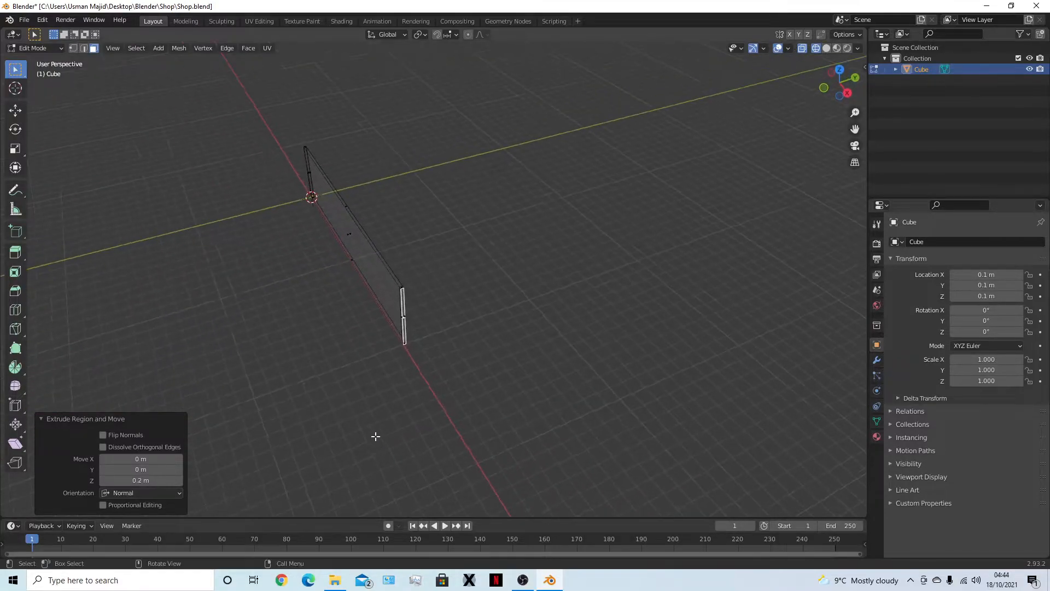
Examine the wall's geometry in perspective, picking its long side face and the end face of the new corner section.
click(332, 331)
scroll(337, 288, up, 3)
middle_drag(350, 239, 382, 218)
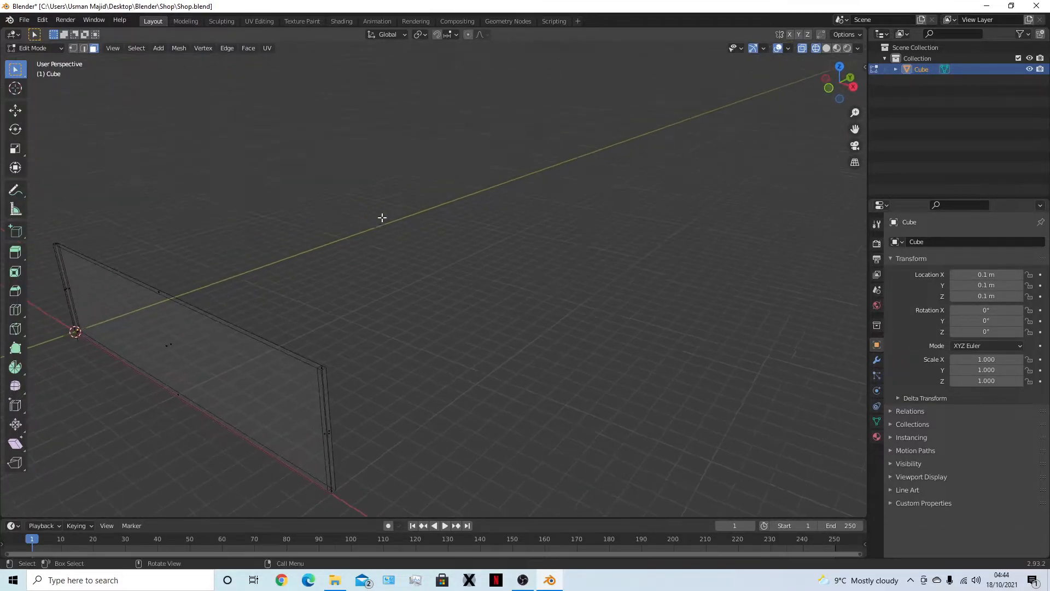
click(224, 357)
middle_drag(223, 358, 353, 306)
middle_drag(494, 259, 315, 302)
middle_drag(251, 268, 413, 363)
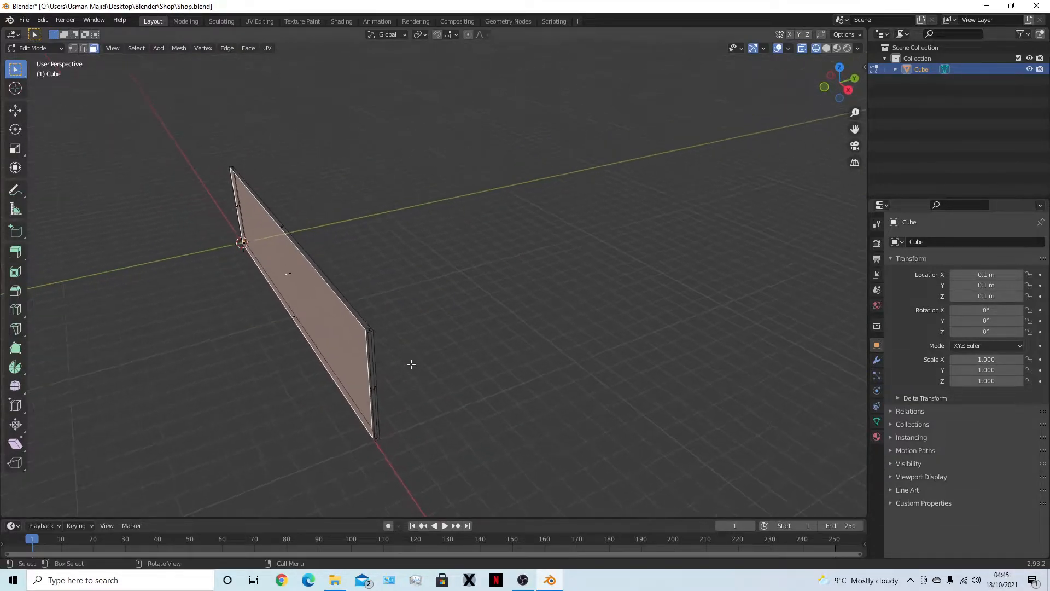
click(374, 378)
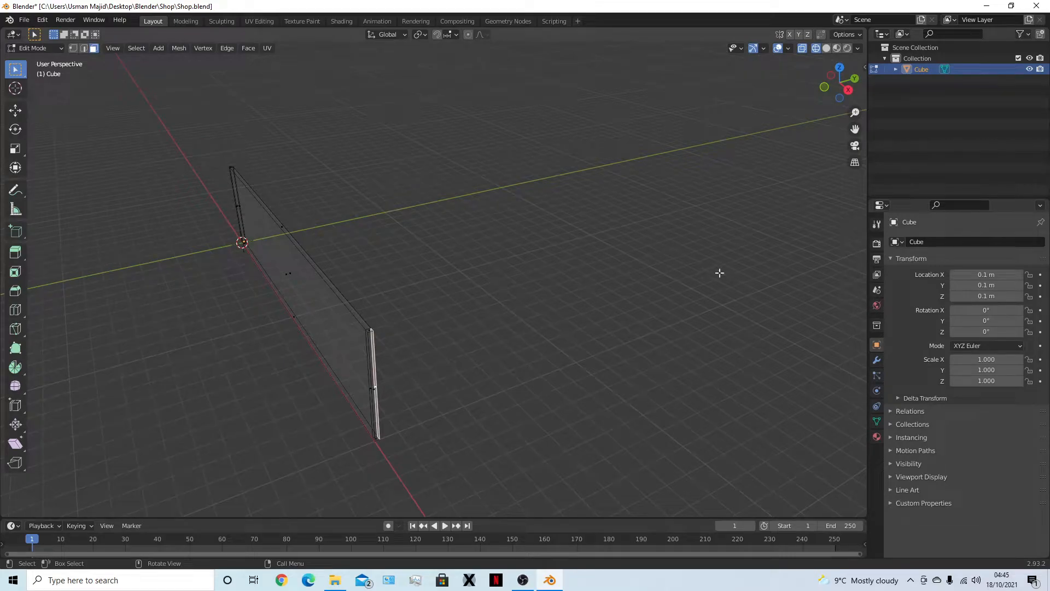
middle_drag(363, 382, 438, 370)
Frame the whole wall in front view with nothing selected and save the file.
key(KP_1)
scroll(546, 351, up, 5)
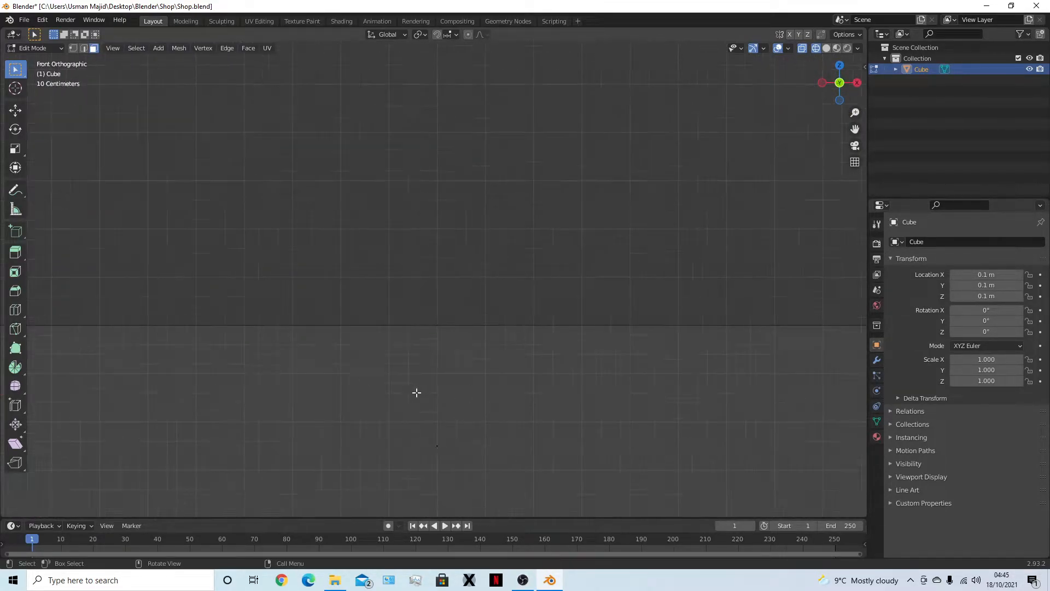
scroll(500, 375, down, 5)
scroll(507, 359, up, 3)
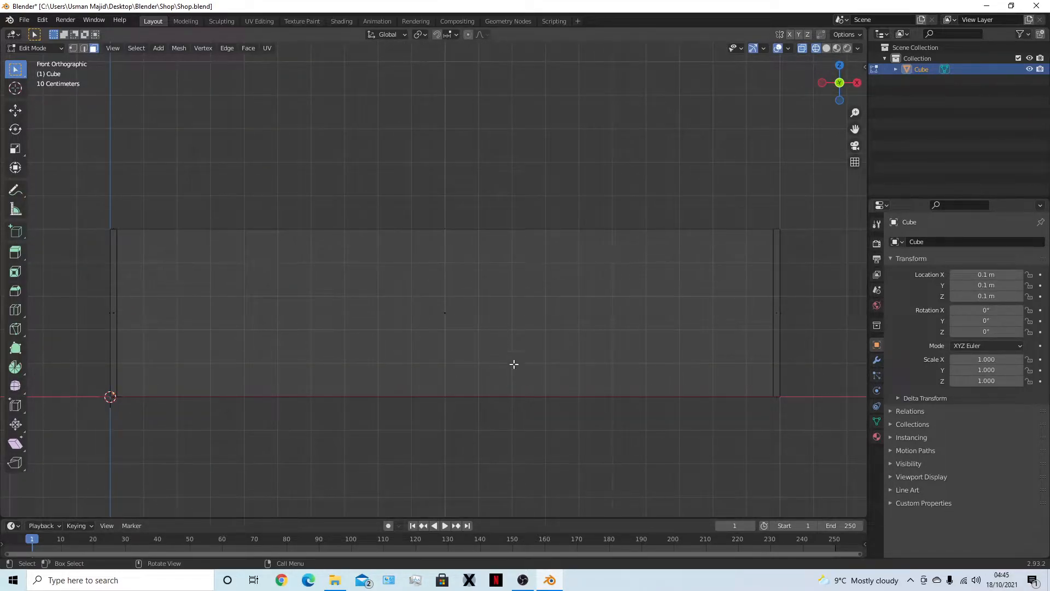
key(ctrl+s)
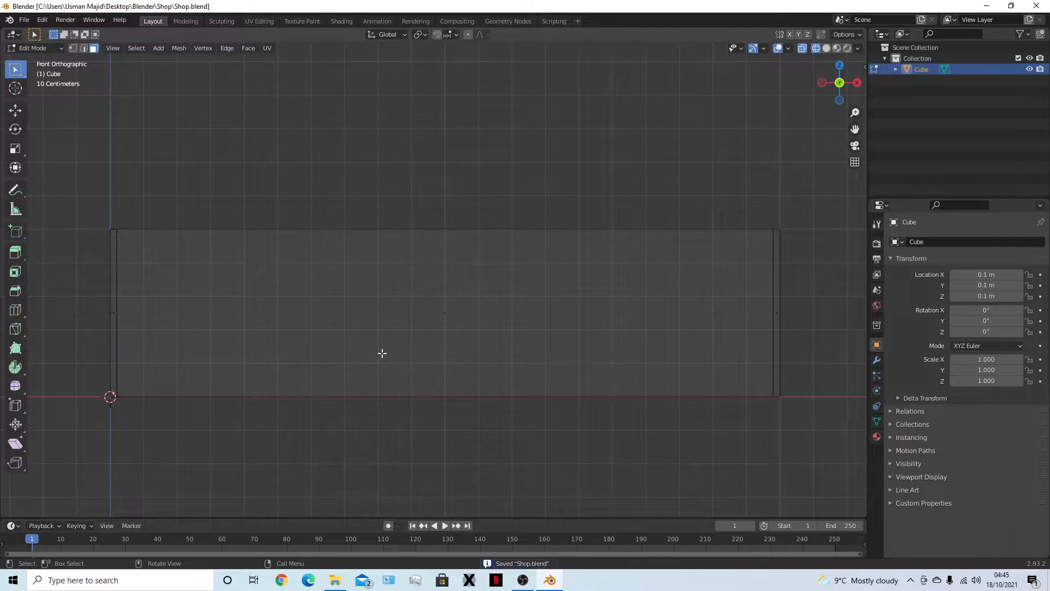
Check the wall in Object Mode with solid shading, and return to Edit Mode with wireframe shading.
key(Tab)
key(z)
click(396, 444)
click(404, 447)
mouse_move(405, 447)
middle_down()
mouse_move(395, 475)
mouse_move(410, 480)
mouse_move(465, 388)
middle_up()
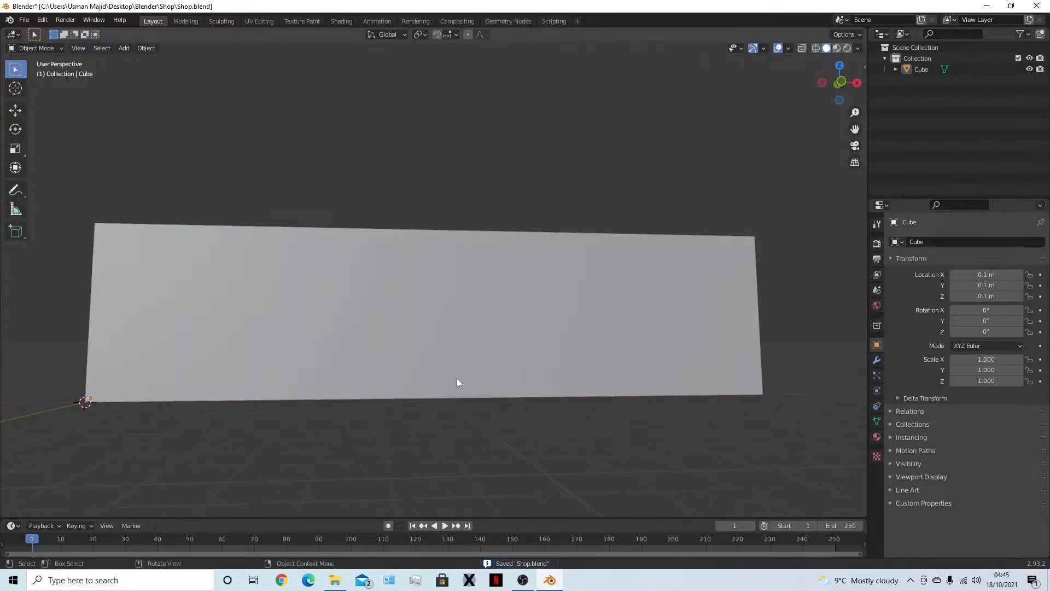
click(454, 350)
key(Tab)
key(z)
click(333, 372)
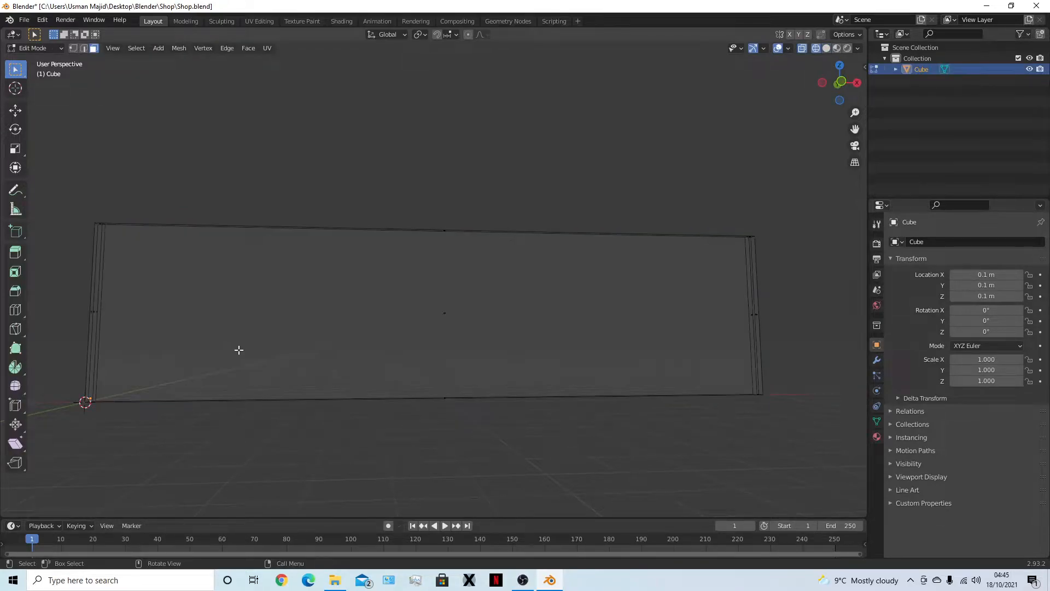
In front view, add a horizontal loop cut along the wall, slid toward the top edge with factor -0.600.
middle_drag(429, 443, 433, 470)
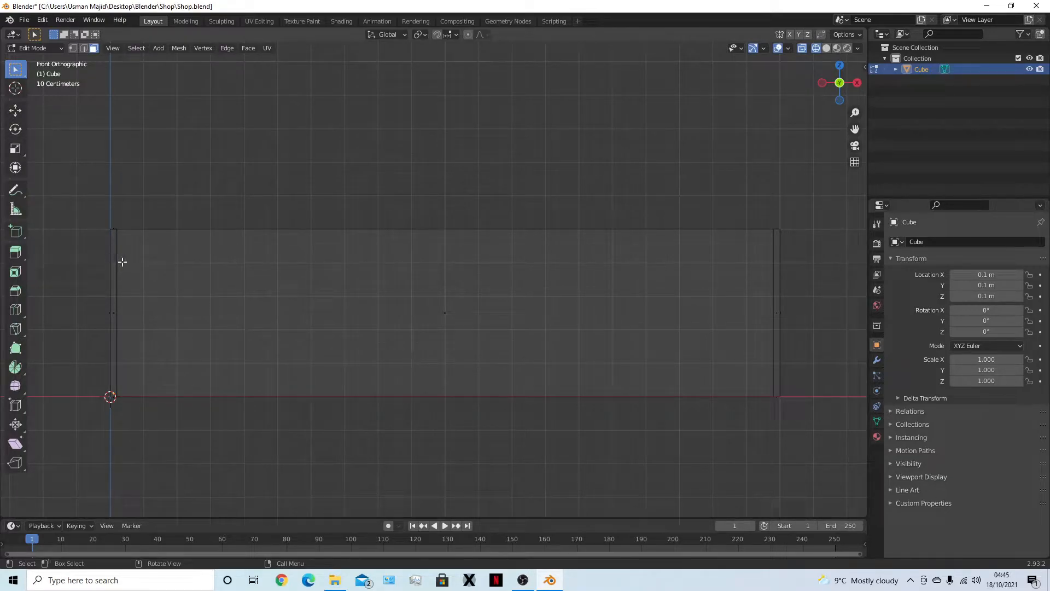
key(ctrl+r)
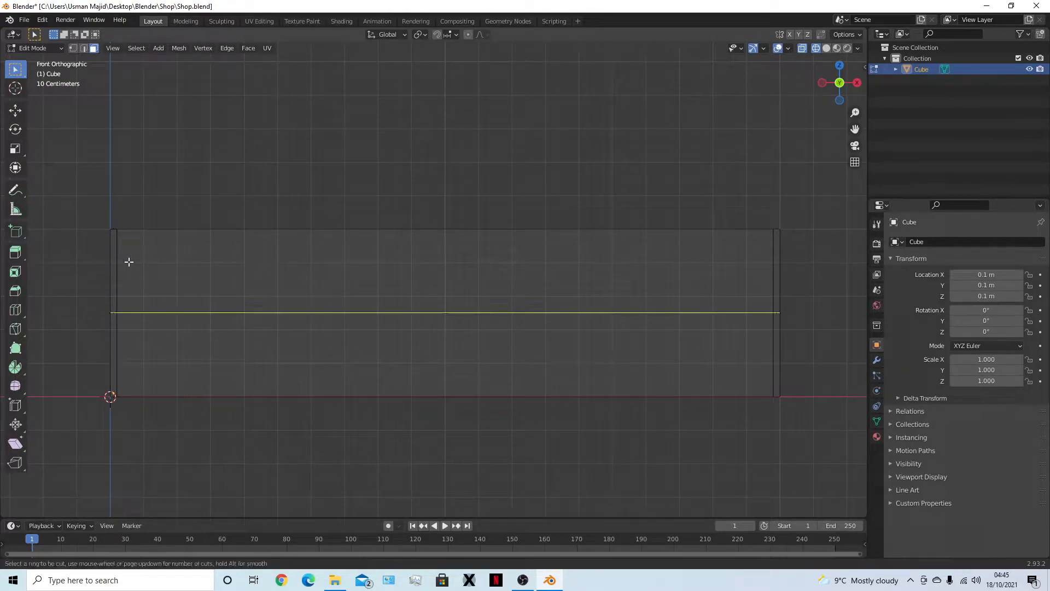
click(141, 278)
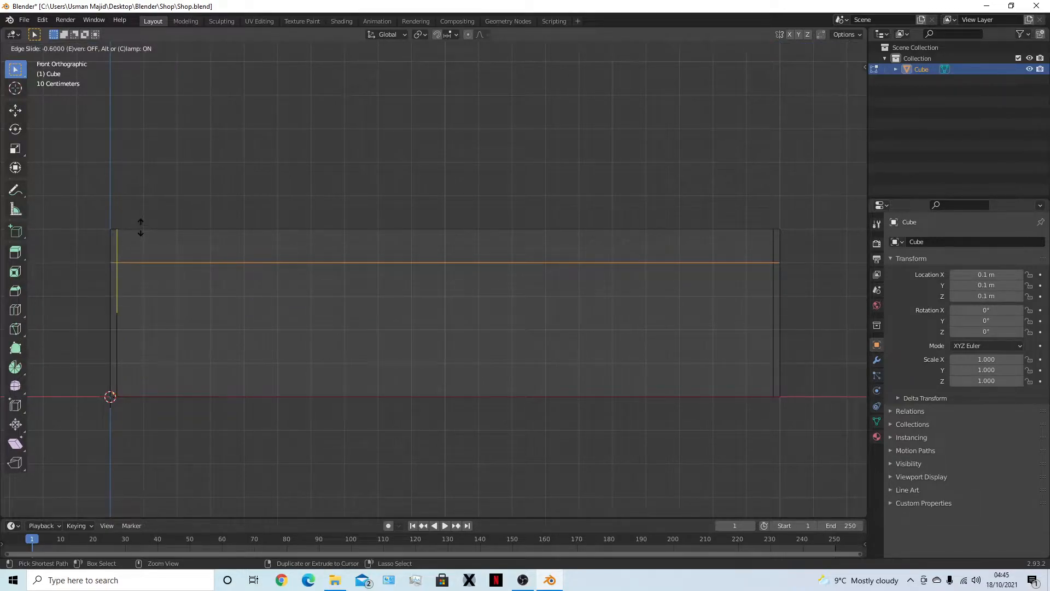
click(141, 226)
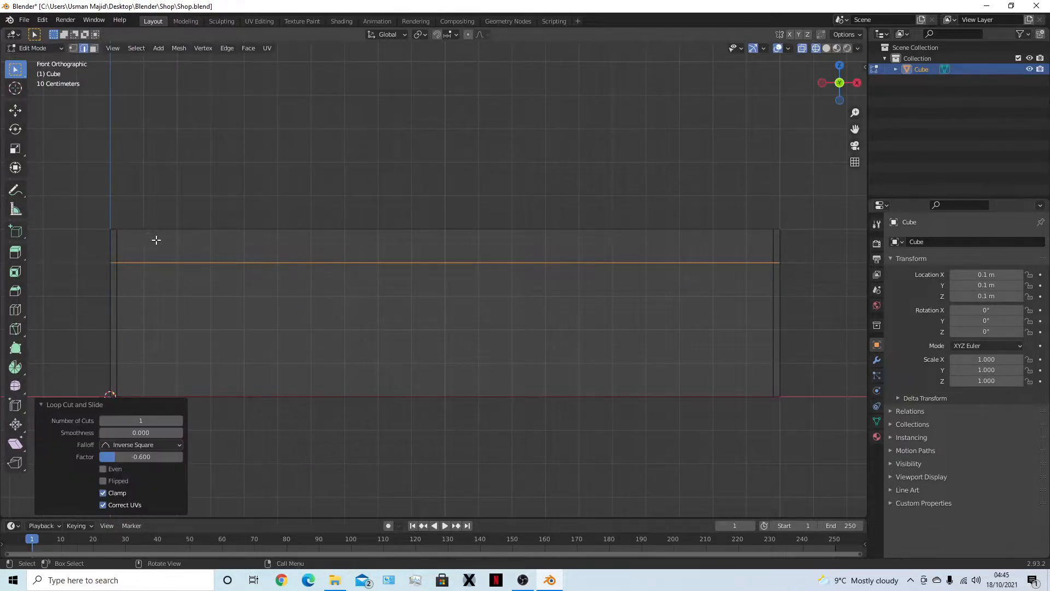
Try a vertical loop cut slid toward the origin end of the wall with factor 0.820, and select the large lower face beside it.
key(ctrl+r)
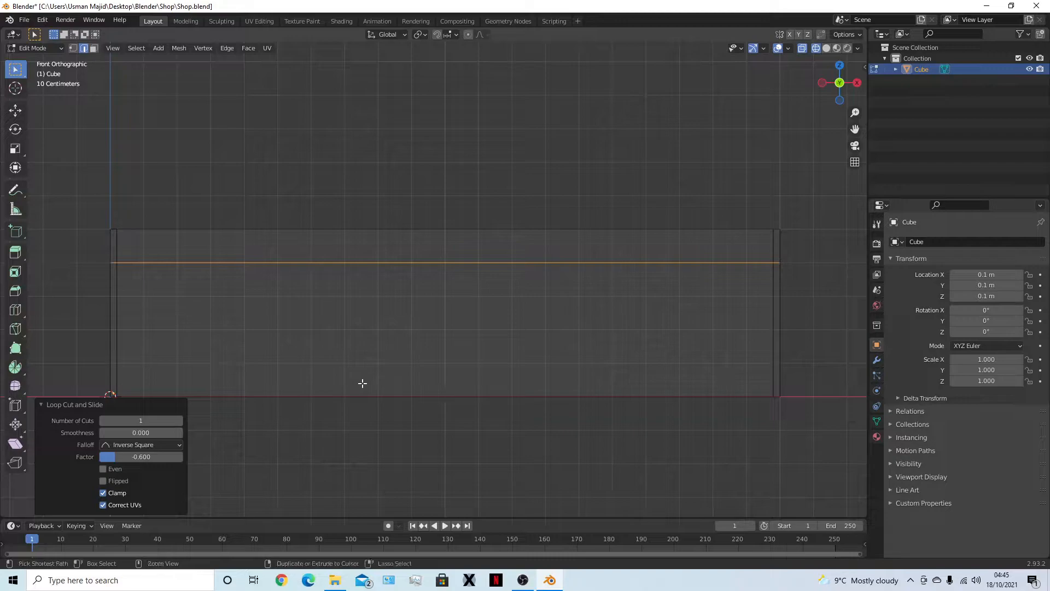
click(446, 243)
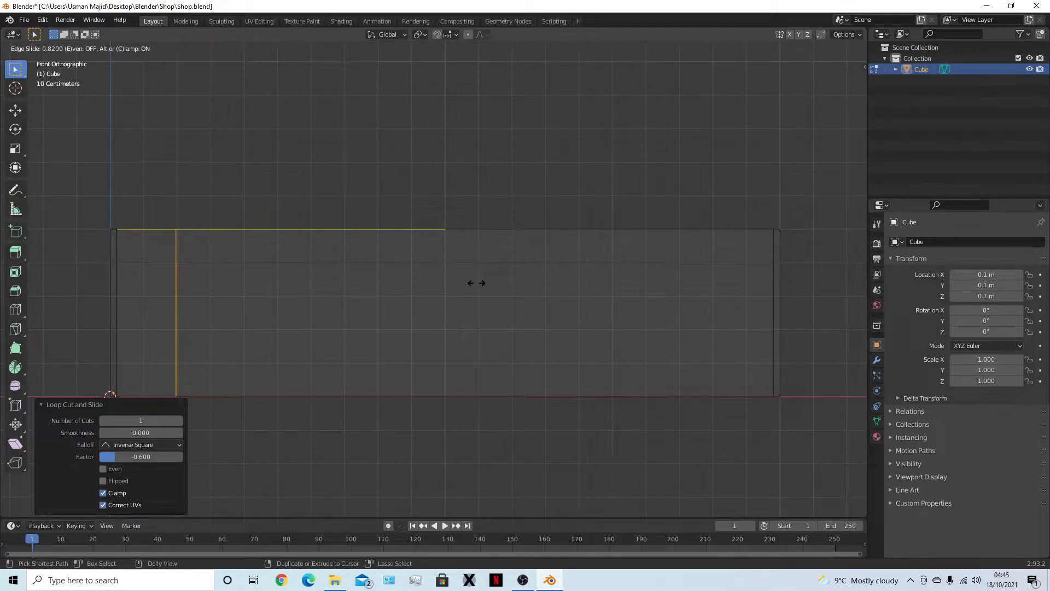
click(476, 283)
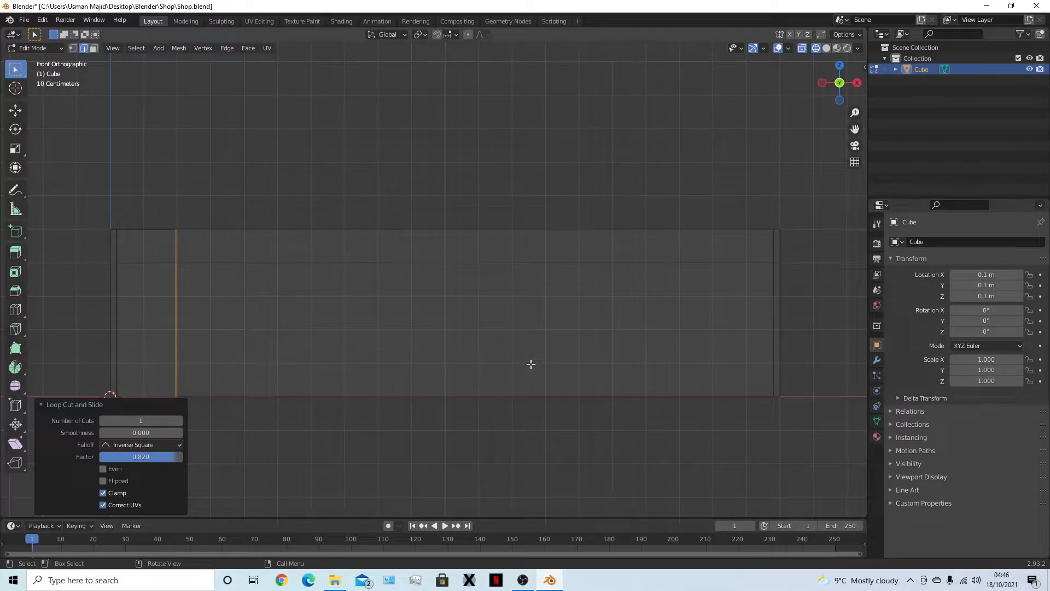
click(526, 325)
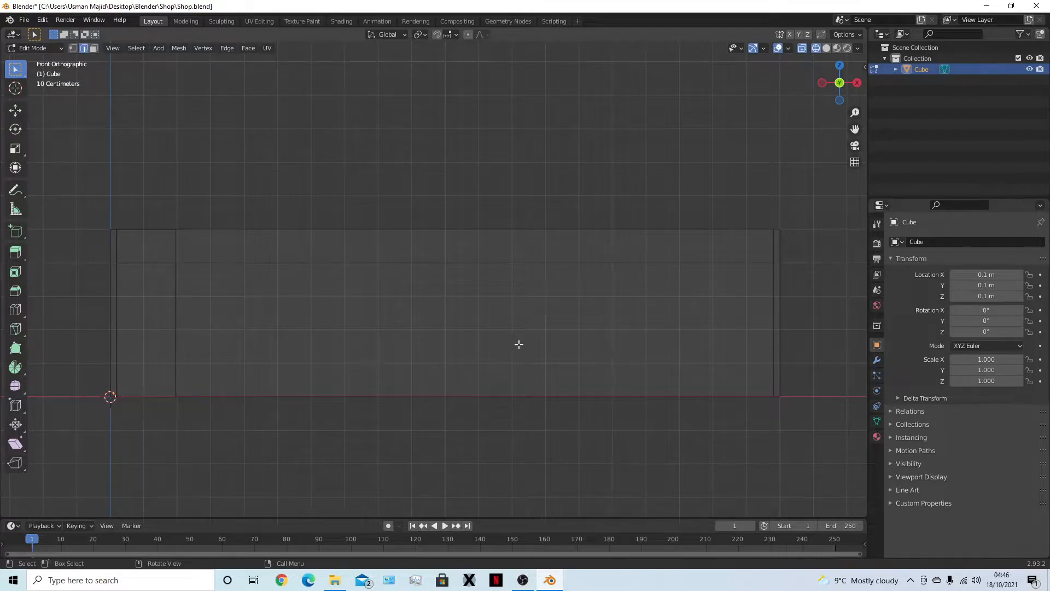
key(3)
click(477, 333)
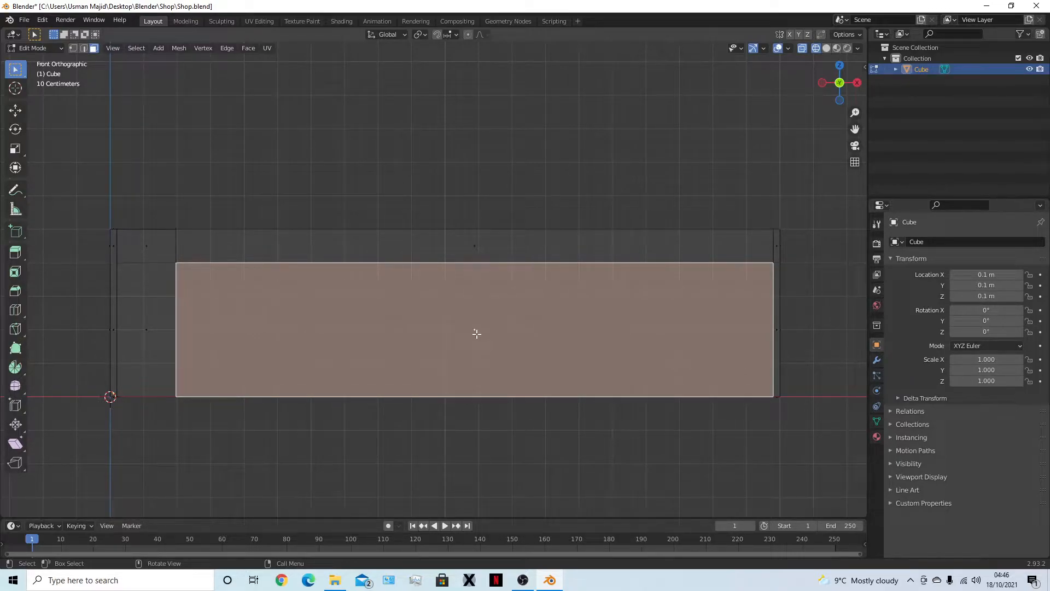
Undo the face selection and the vertical loop cut, and deselect the remaining horizontal edge loop.
key(ctrl+z)
key(ctrl+z)
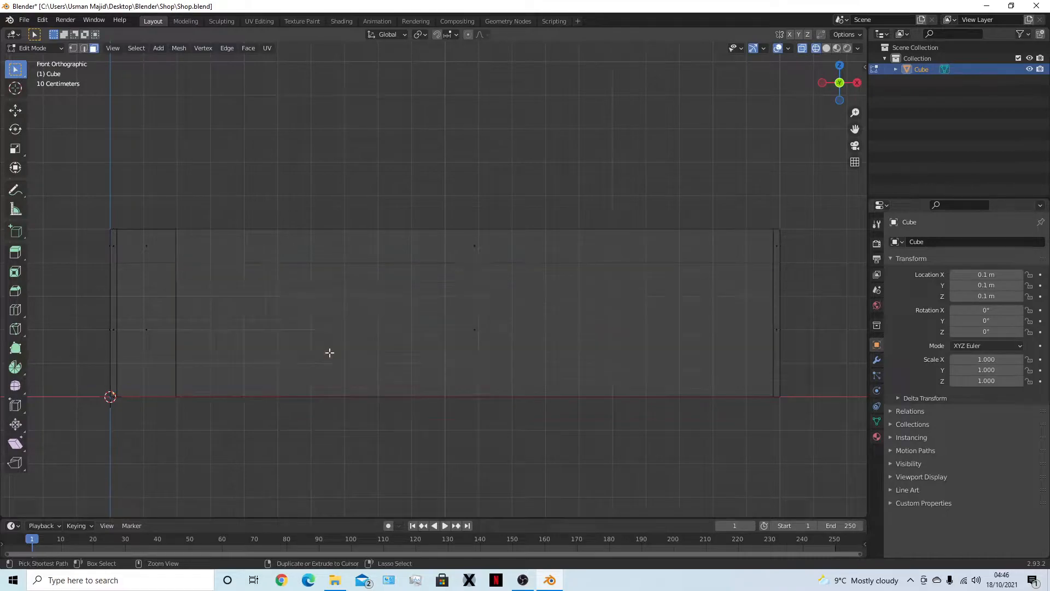
key(ctrl+z)
key(ctrl+z)
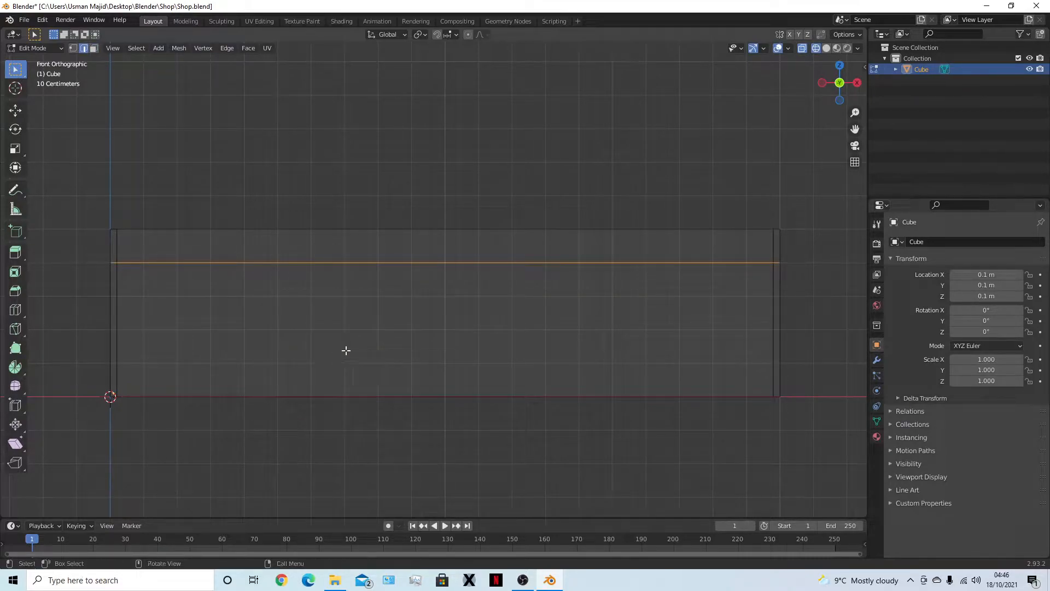
click(579, 458)
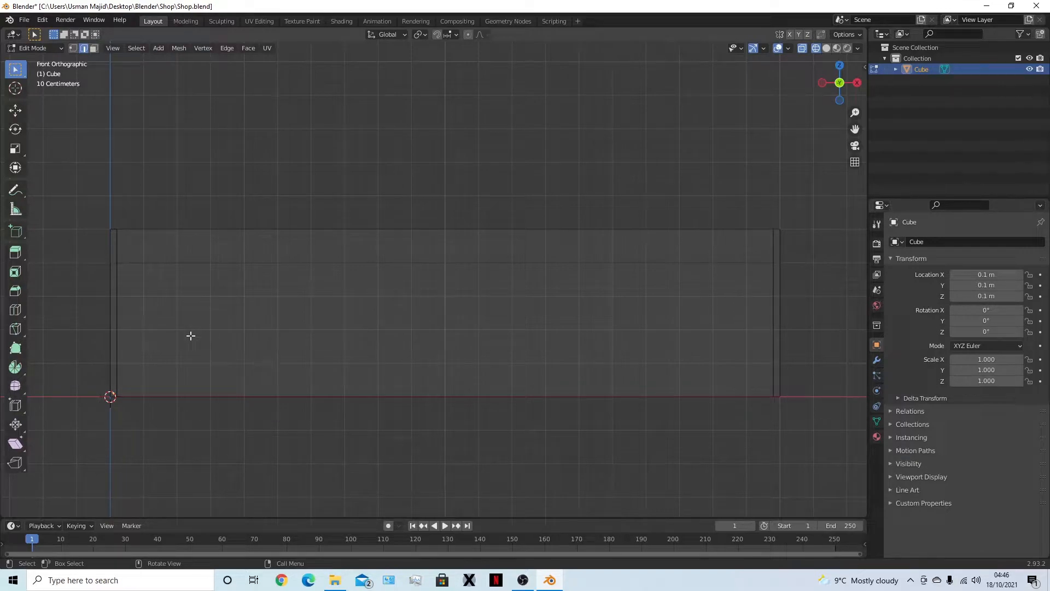
key(ctrl+r)
key(Escape)
key(3)
click(453, 329)
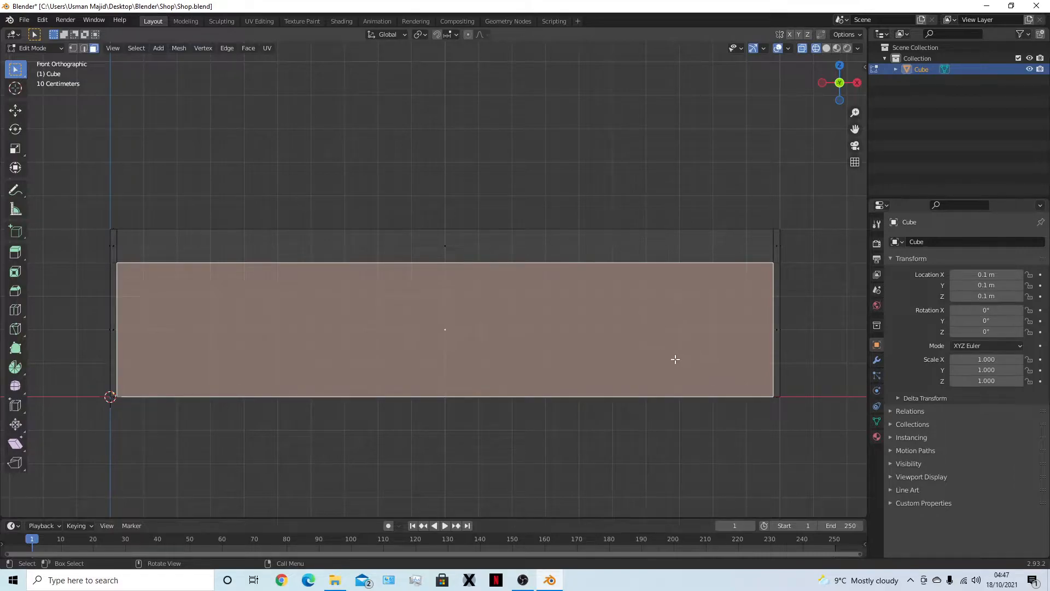
click(545, 451)
In vertex selection mode, add a vertical loop cut through the wall, slid toward the origin end with factor 0.700.
key(1)
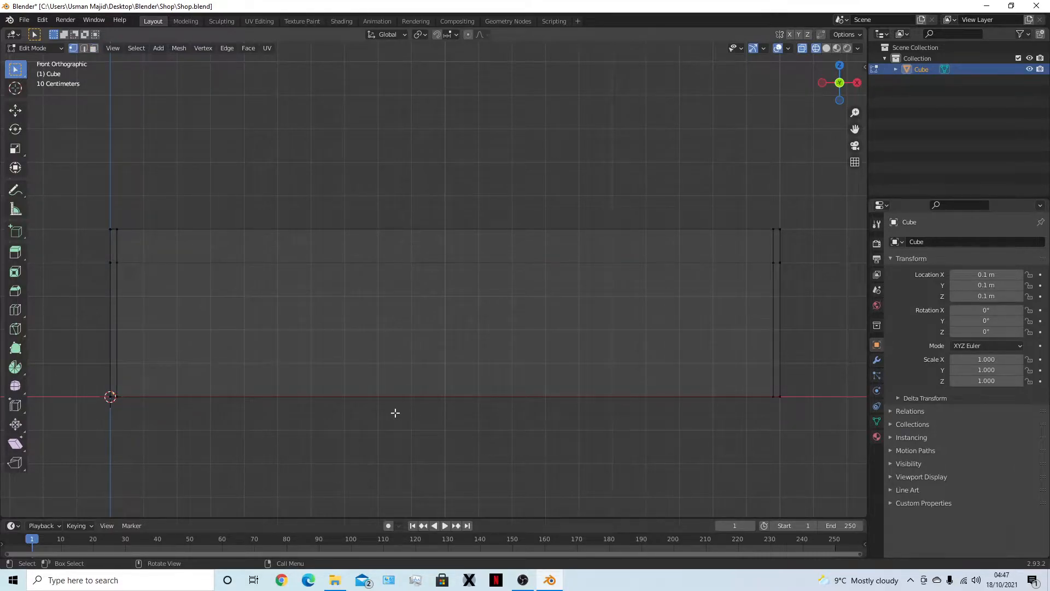
key(3)
key(1)
key(ctrl+r)
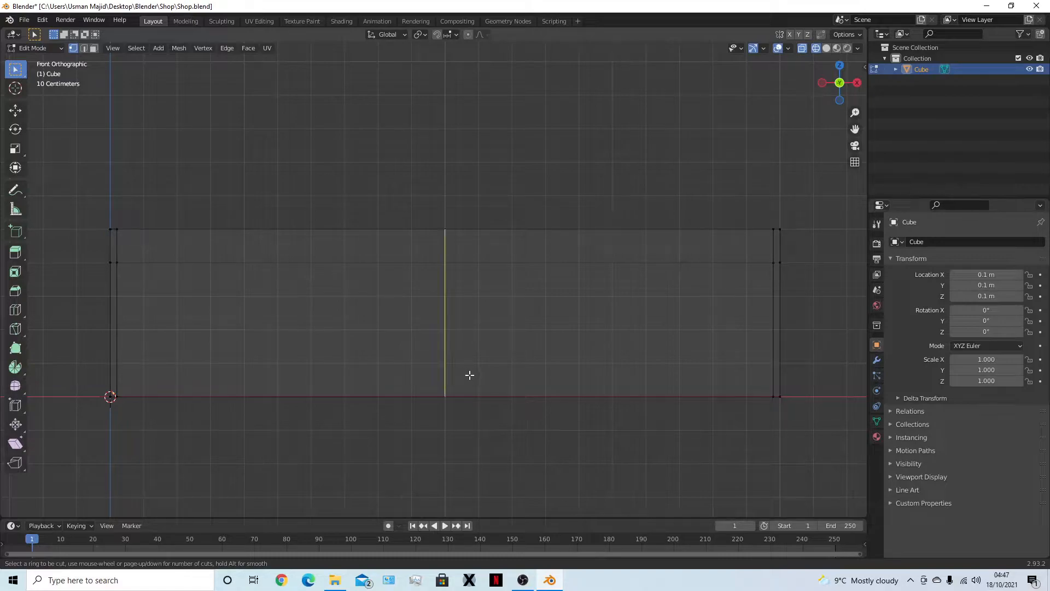
click(469, 375)
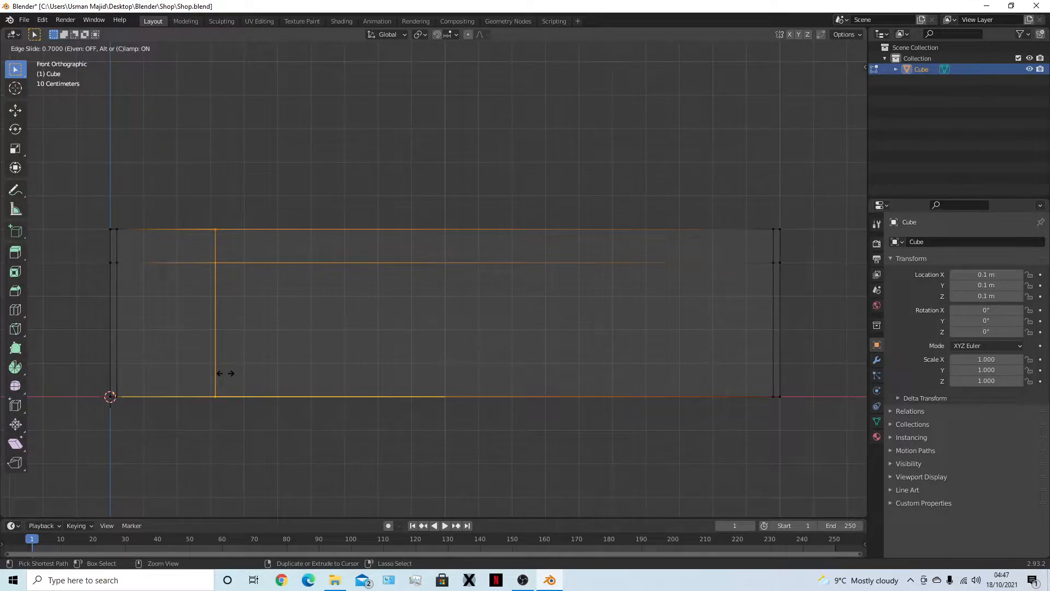
click(225, 373)
Slide the vertical edge loop slightly away from the origin end with an Edge Slide factor of -0.040.
scroll(129, 328, up, 5)
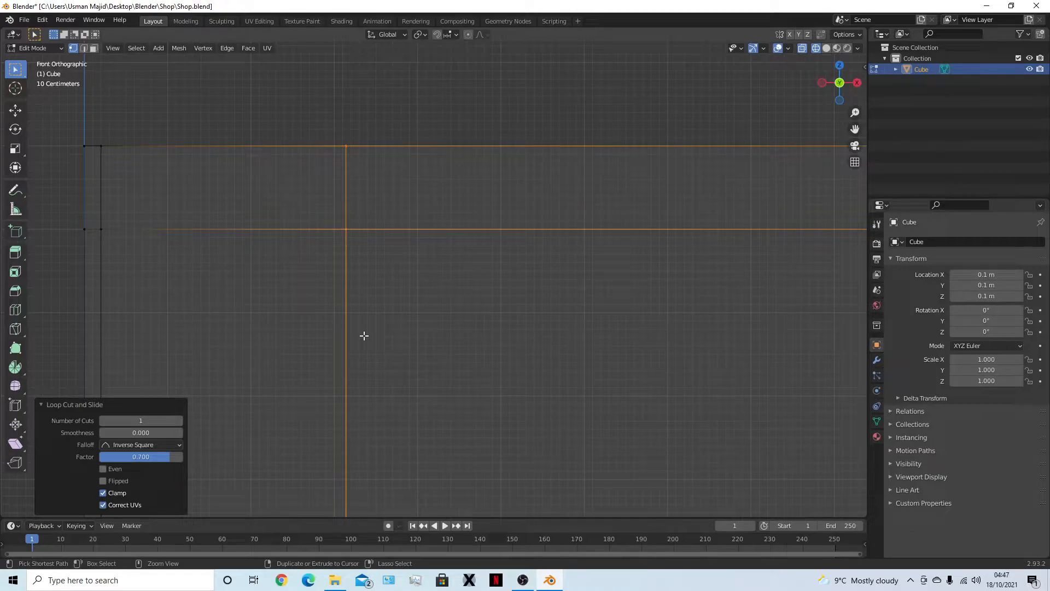
key(g)
key(g)
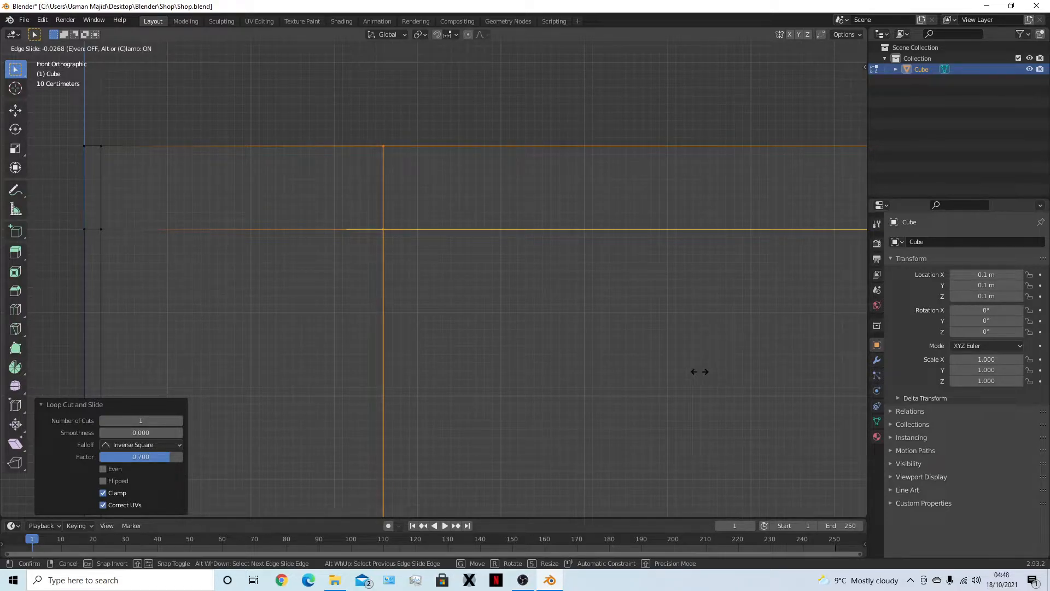
click(800, 367)
middle_drag(527, 398, 502, 379)
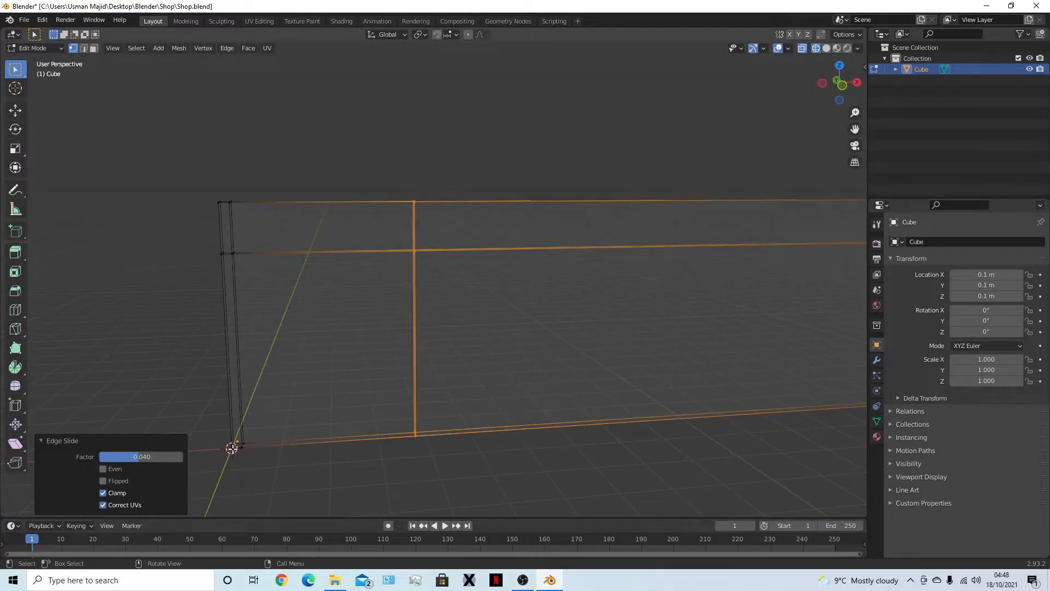
middle_drag(377, 316, 663, 462)
scroll(674, 459, down, 4)
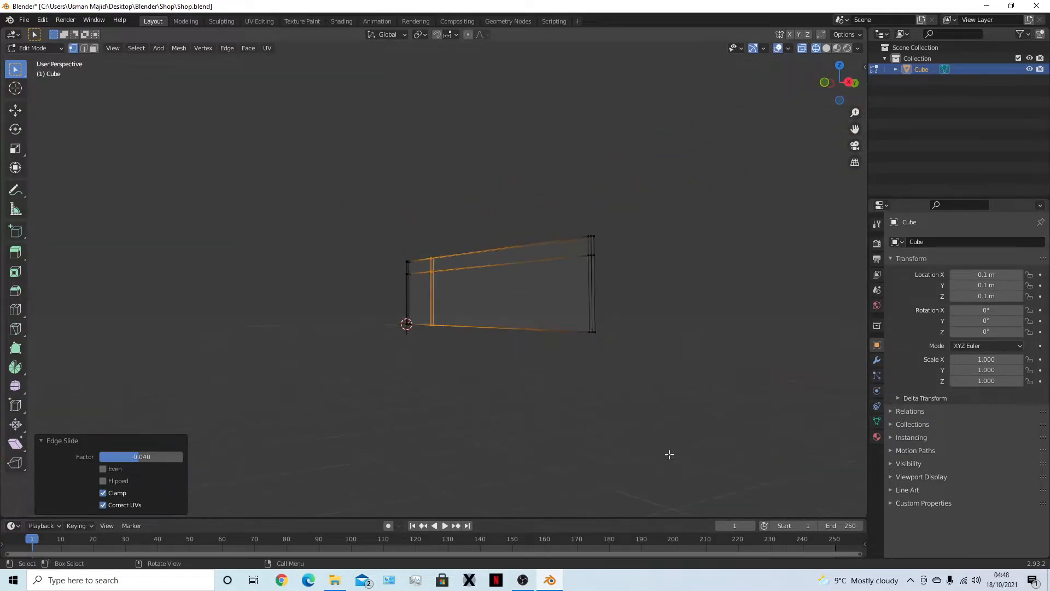
middle_drag(577, 390, 616, 389)
In face selection mode, select the large lower section of the front wall and subdivide it with 1 cut.
key(KP_1)
scroll(614, 356, up, 5)
key(alt+a)
key(3)
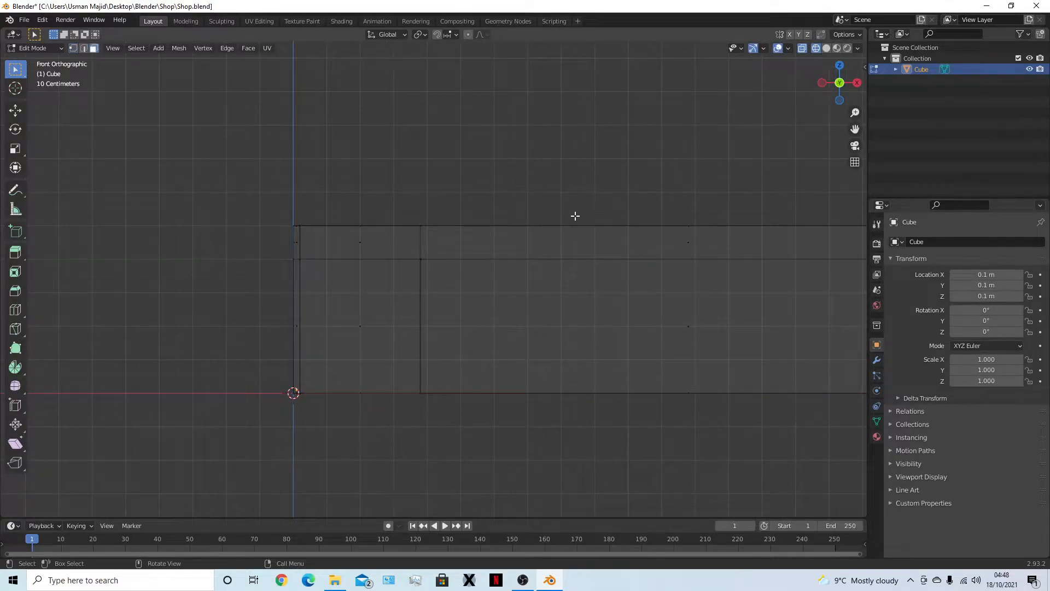
click(697, 338)
middle_drag(722, 363, 680, 366)
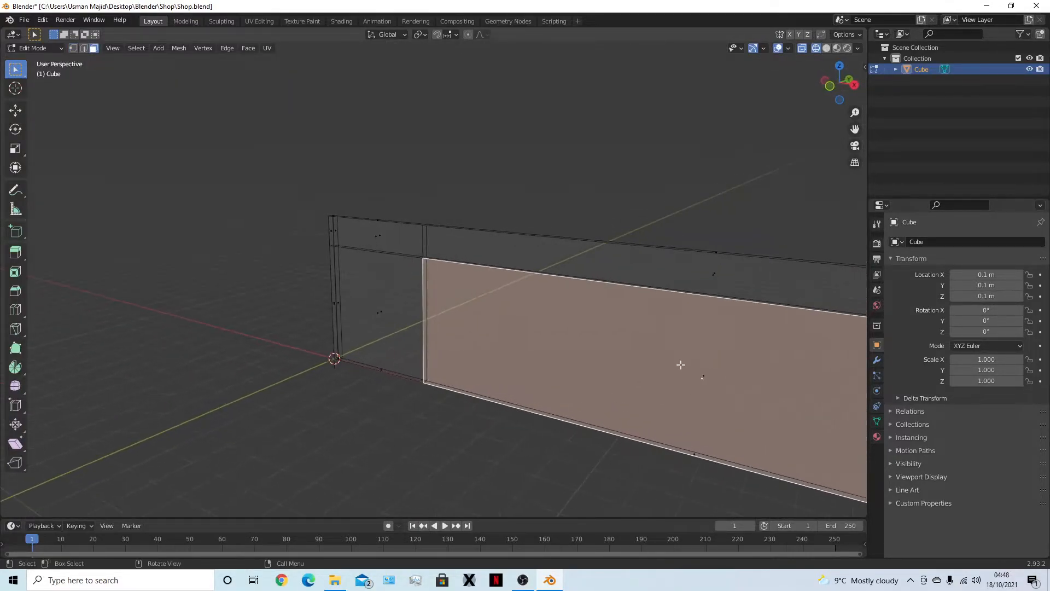
key(KP_1)
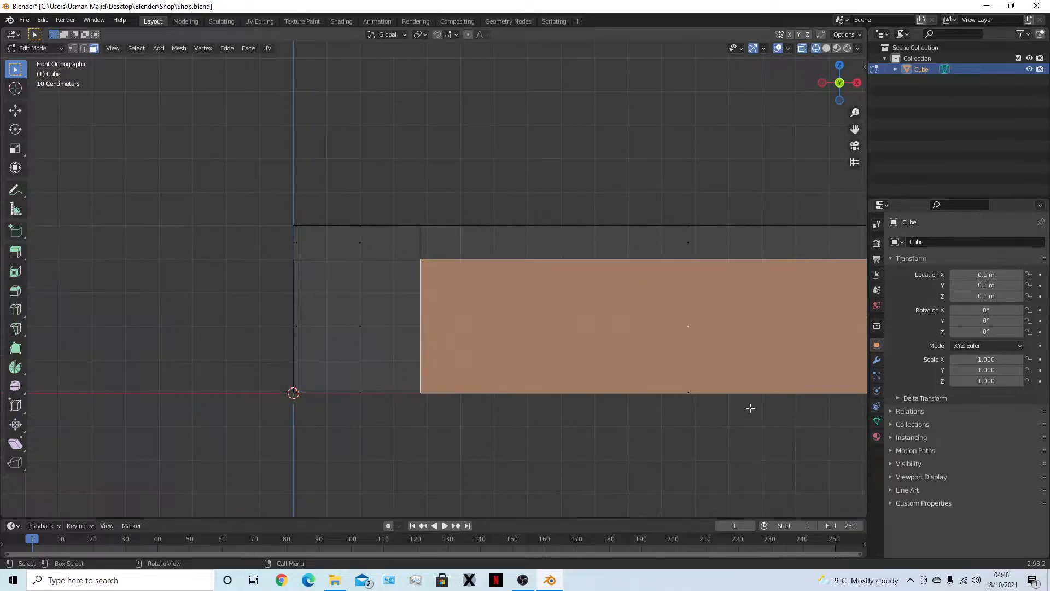
shift+middle_drag(738, 401, 483, 399)
right_click(454, 264)
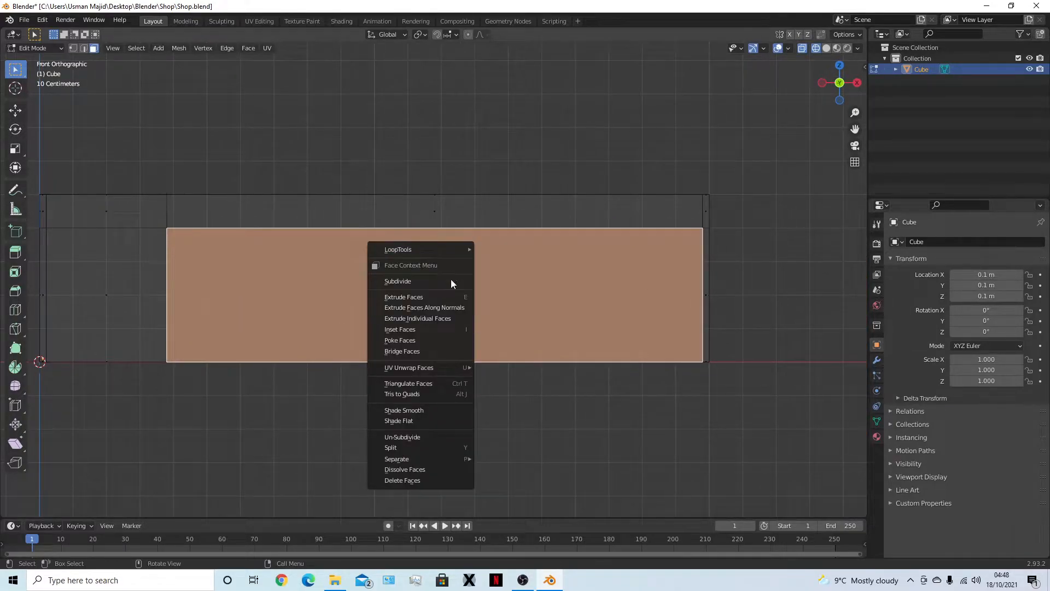
click(451, 281)
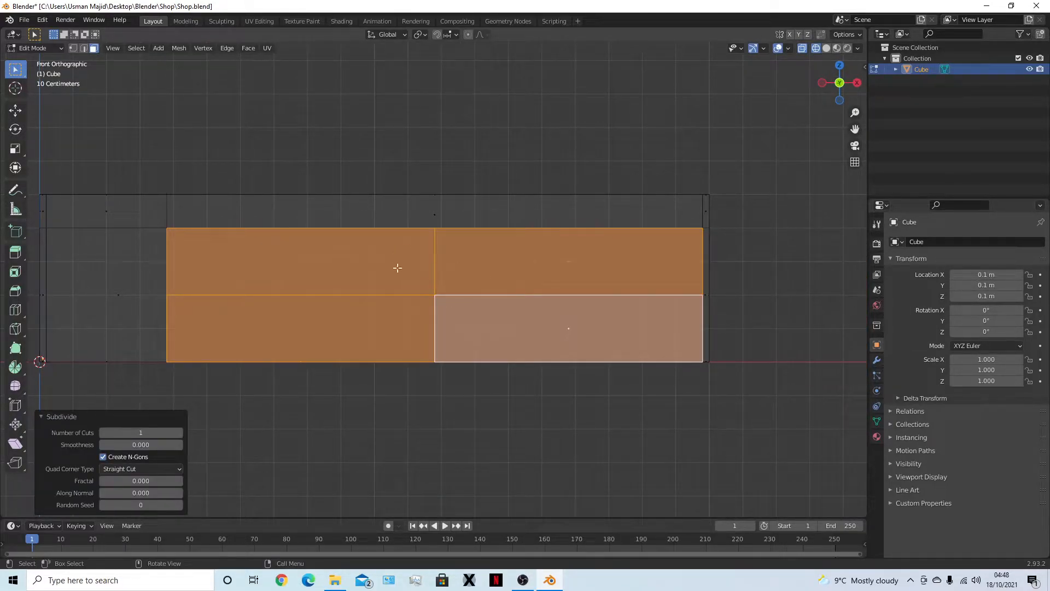
Dissolve the upper and lower subdivided faces in the origin-side half of the section into one face on the wall's front side.
drag(272, 248, 436, 341)
middle_drag(396, 345, 375, 339)
key(KP_1)
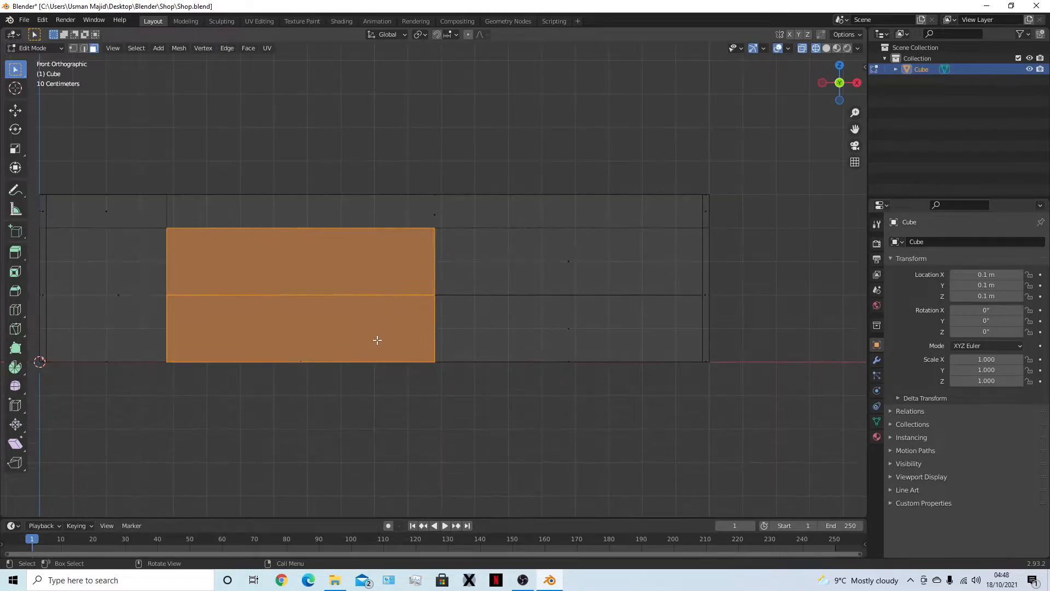
middle_drag(289, 274, 327, 296)
click(321, 228)
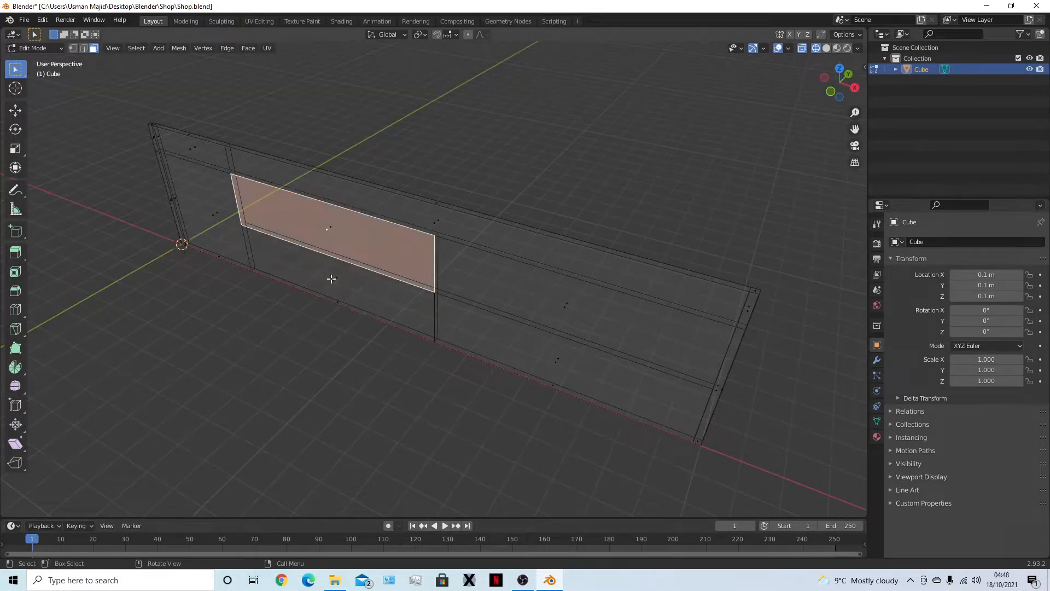
shift+click(331, 279)
middle_drag(340, 349, 375, 326)
key(KP_1)
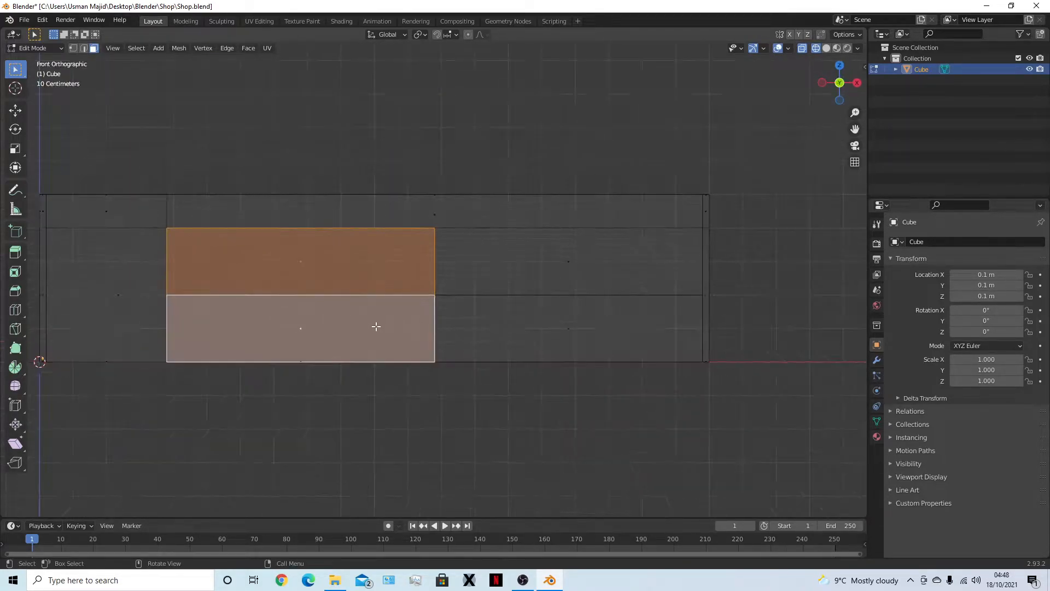
right_click(325, 301)
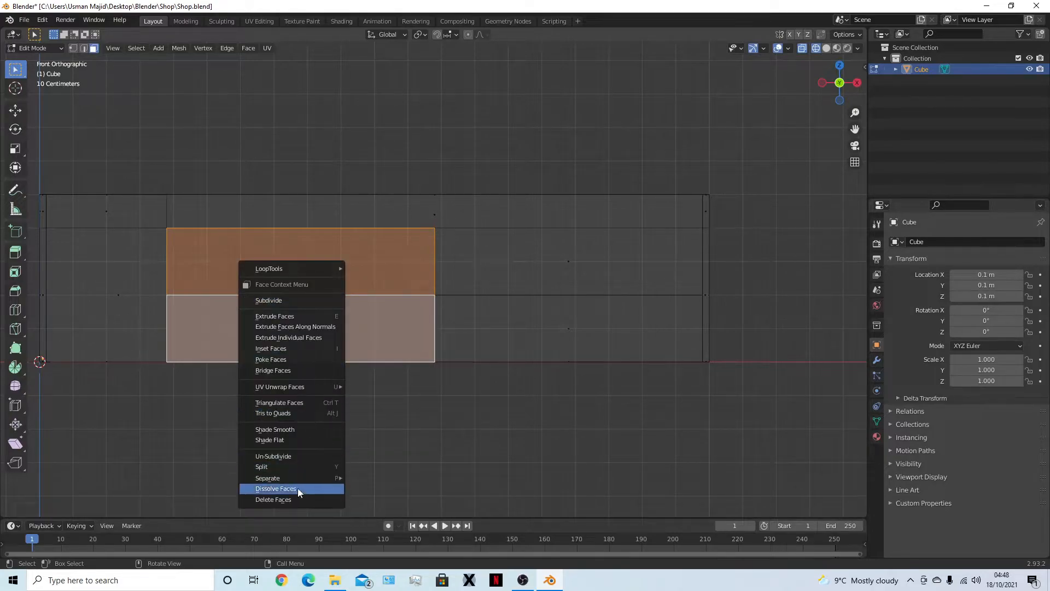
click(298, 488)
Dissolve the two matching faces on the wall's back side into one, and clear the face selection.
middle_drag(424, 457, 394, 378)
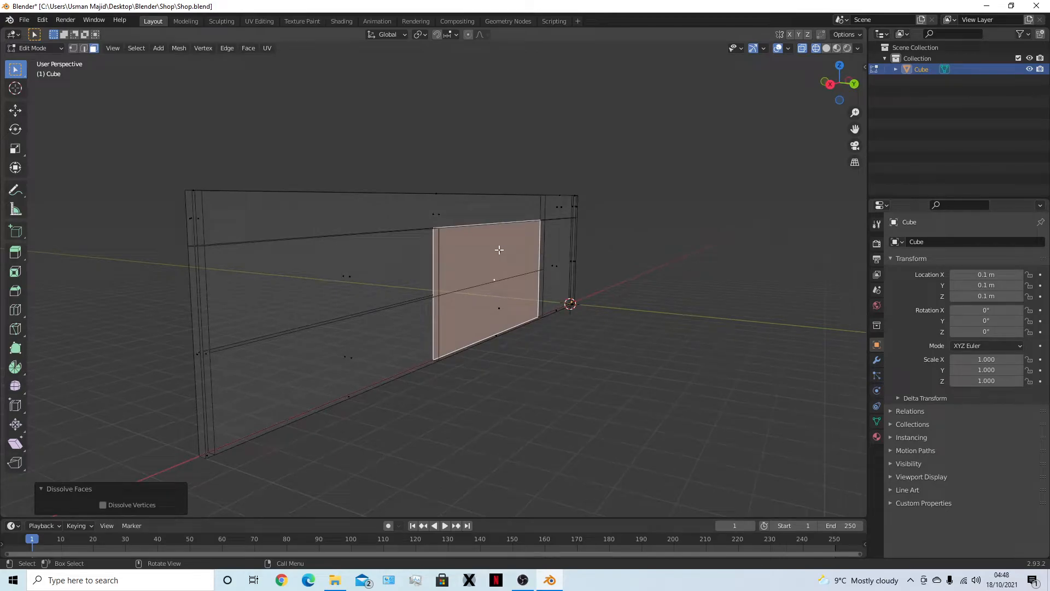
key(ctrl+z)
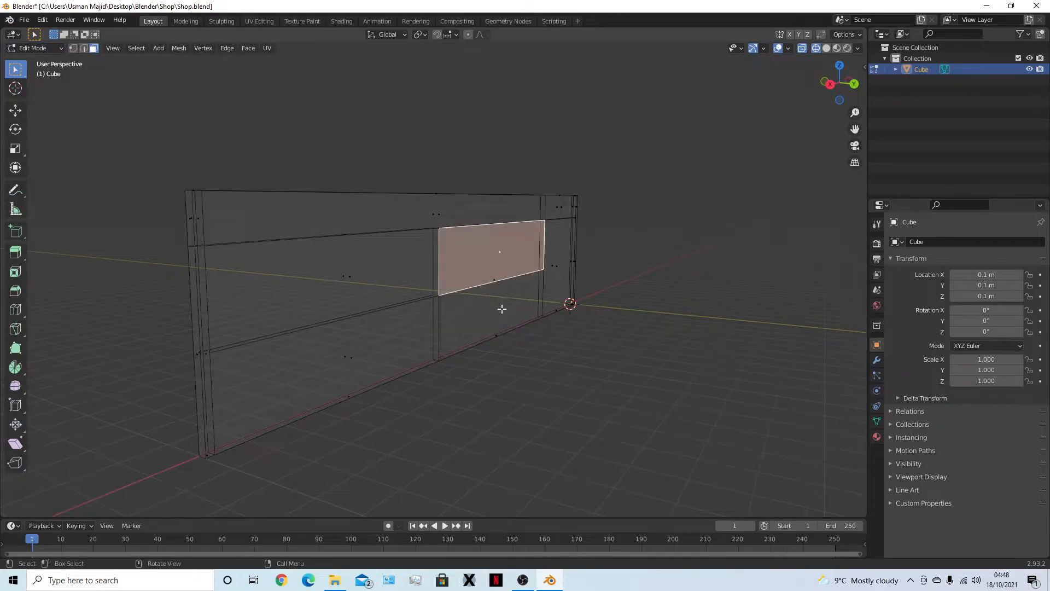
shift+click(501, 308)
right_click(509, 323)
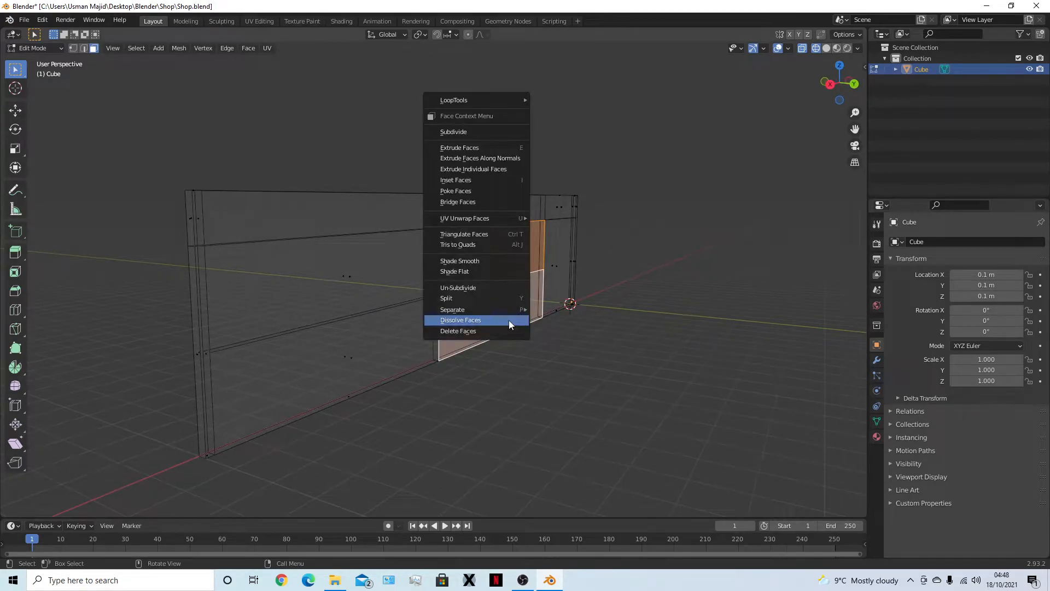
click(508, 321)
middle_drag(473, 371, 321, 274)
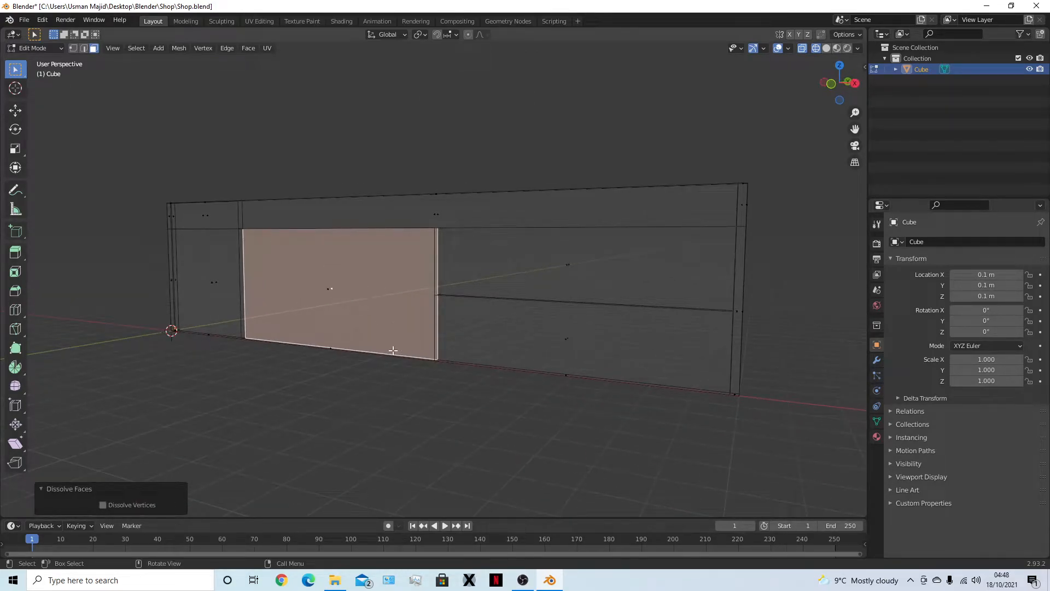
click(392, 351)
drag(296, 256, 435, 371)
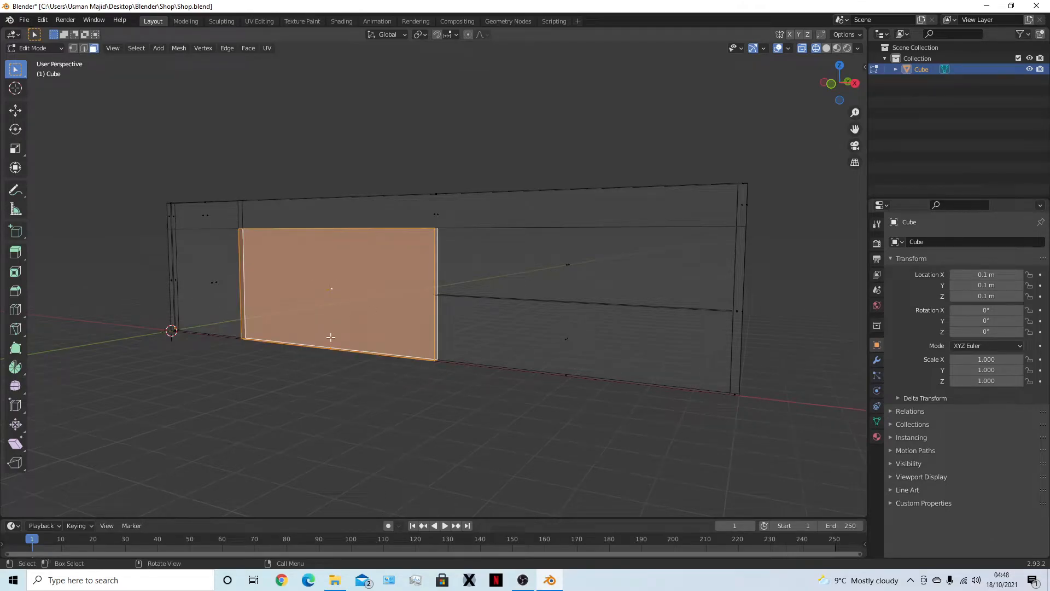
key(alt+a)
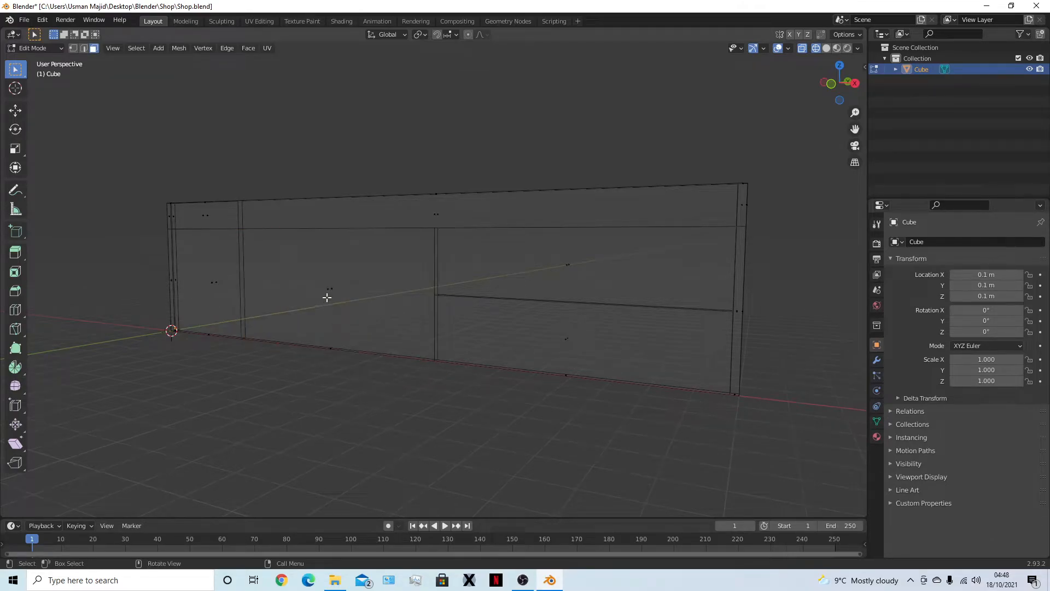
Dissolve the upper and lower faces in the half farther from the origin into one face on the front side.
key(KP_1)
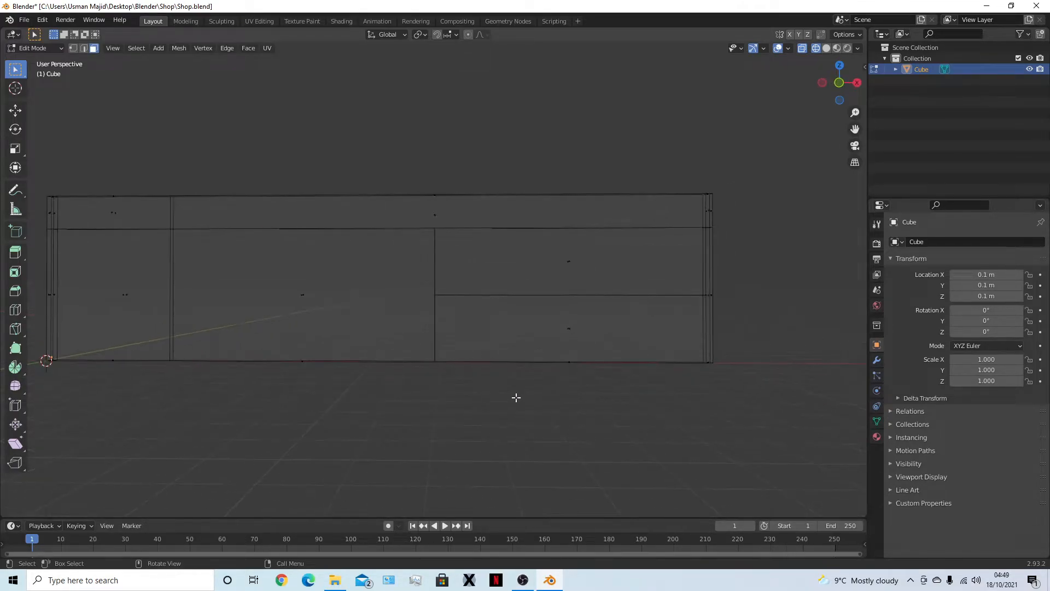
middle_drag(603, 249, 570, 281)
click(570, 284)
shift+click(563, 346)
right_click(563, 346)
click(565, 352)
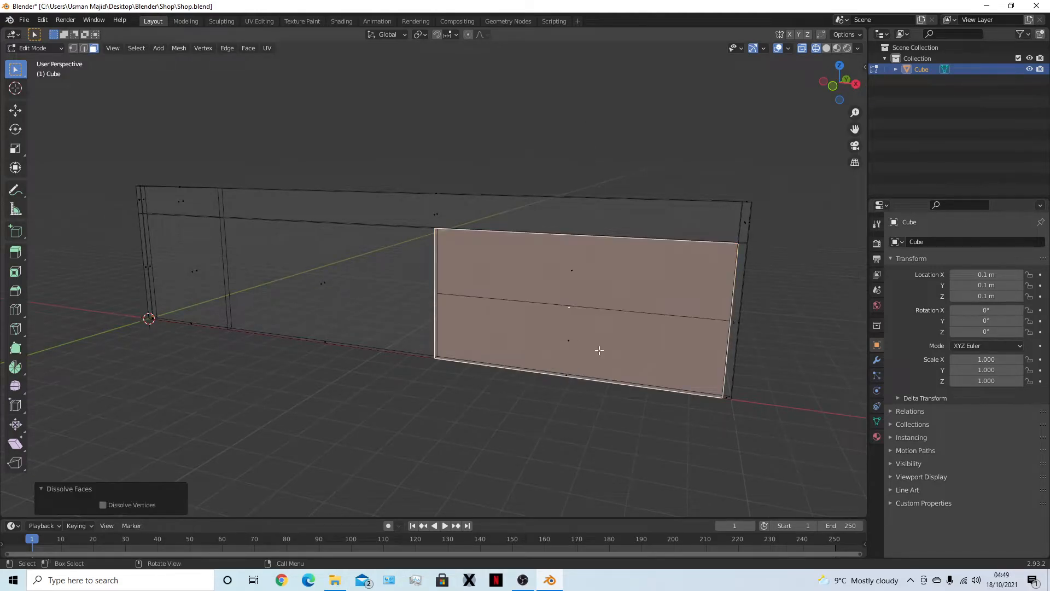
Dissolve the two corresponding faces of that far half on the wall's back side, and deselect everything.
middle_drag(600, 351, 366, 295)
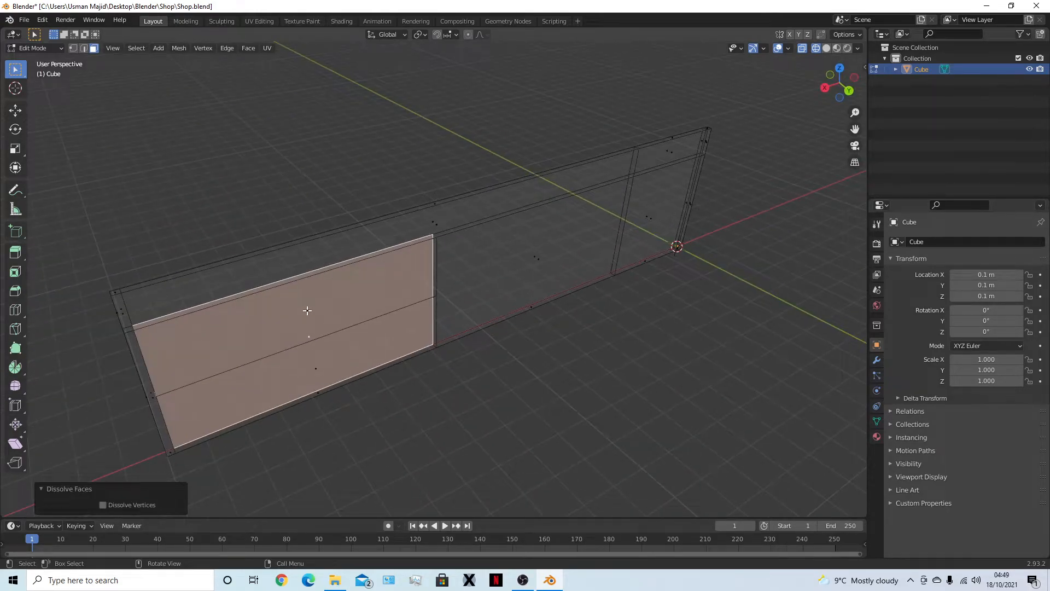
click(308, 310)
shift+click(319, 366)
right_click(346, 355)
click(346, 356)
middle_drag(346, 356, 371, 364)
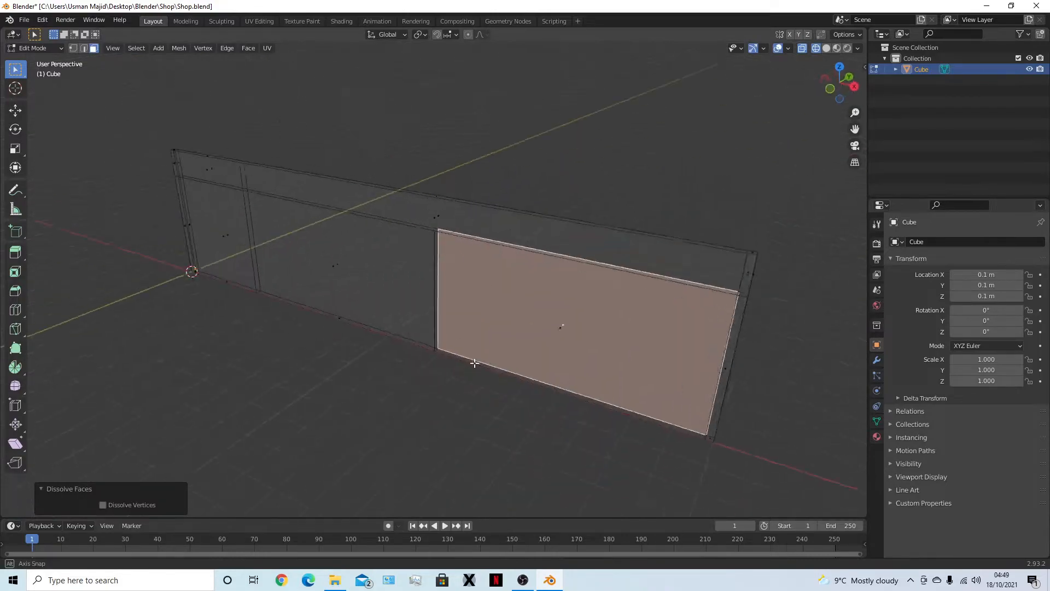
click(371, 365)
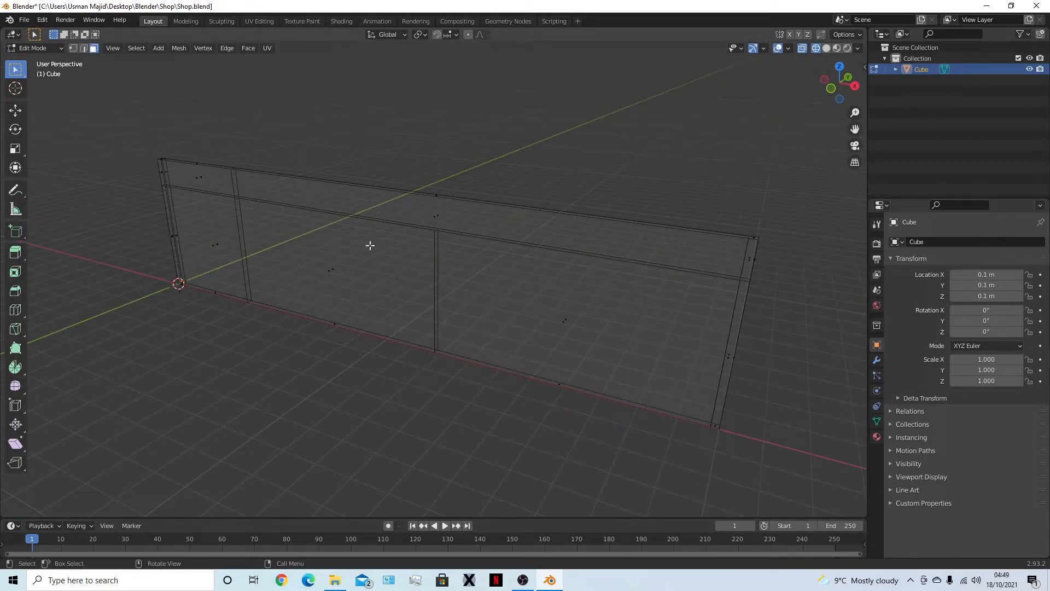
In vertex selection mode, dissolve the leftover mid-height vertices on the vertical edges near the origin end.
key(1)
key(KP_1)
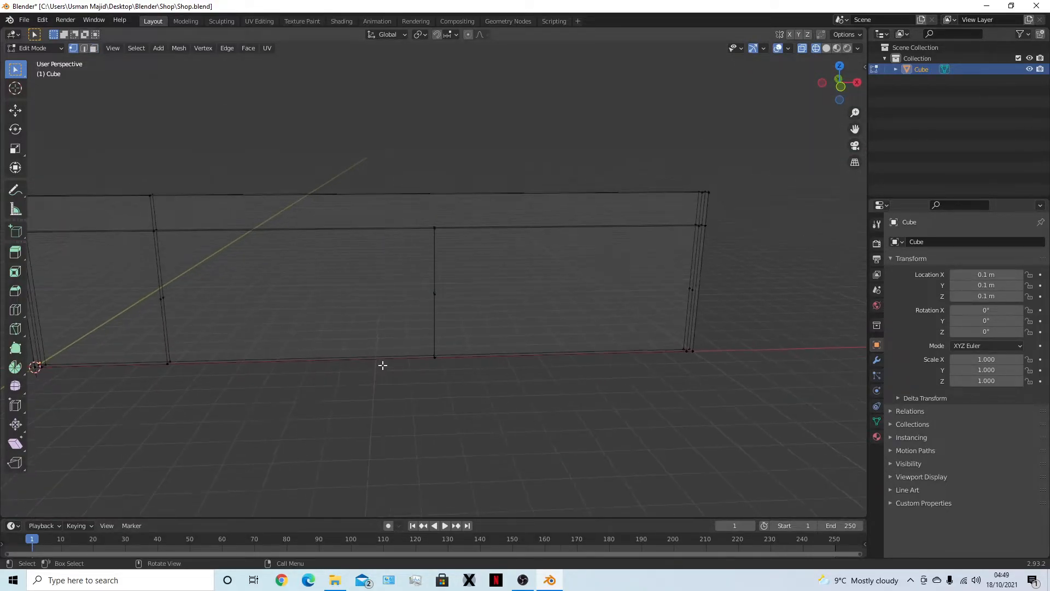
shift+middle_drag(183, 296, 324, 298)
drag(334, 259, 382, 282)
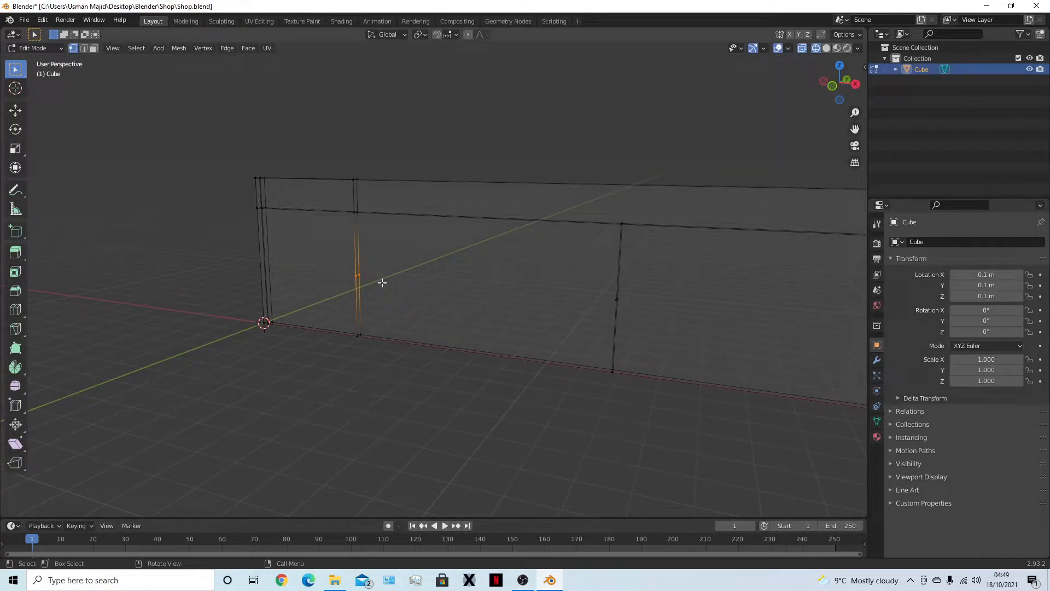
right_click(381, 282)
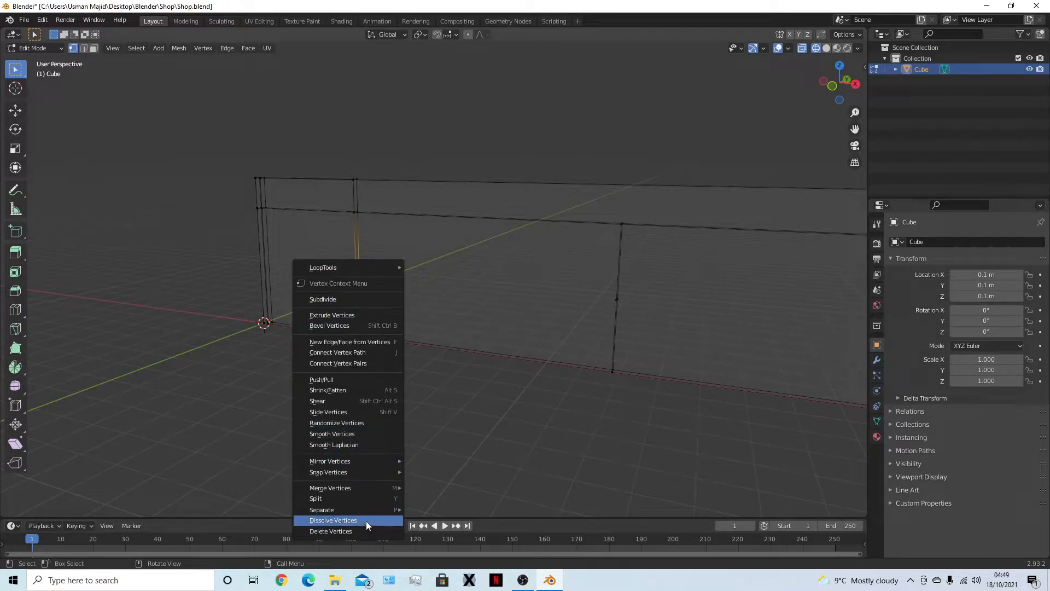
click(366, 520)
Dissolve the leftover mid-height vertices on the central dividing edges of the wall.
click(583, 295)
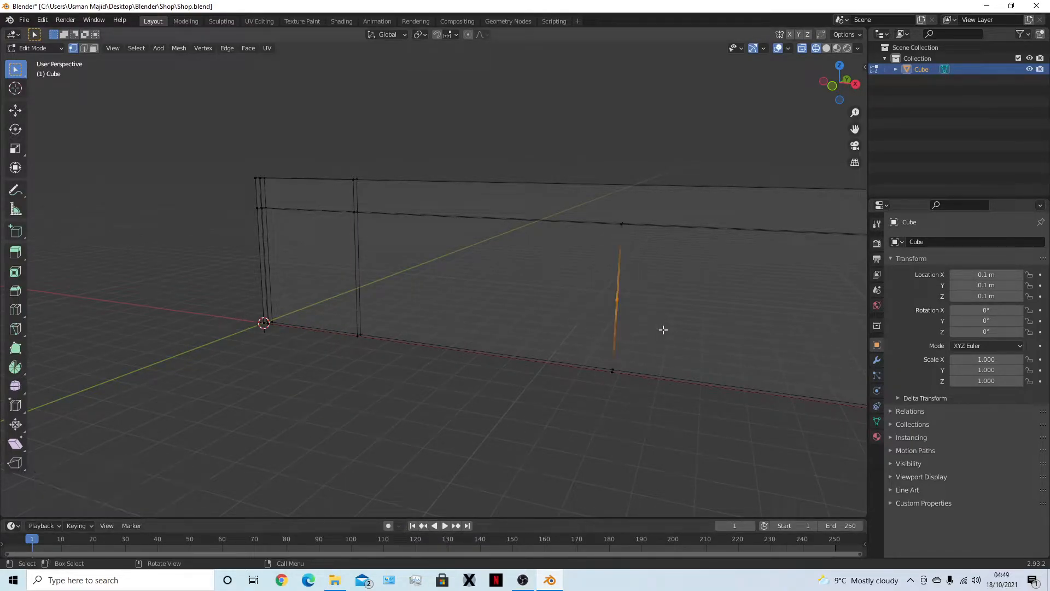
right_click(588, 311)
click(588, 311)
Dissolve the leftover mid-height vertices on the vertical edges at the wall's far end.
middle_drag(731, 419, 567, 383)
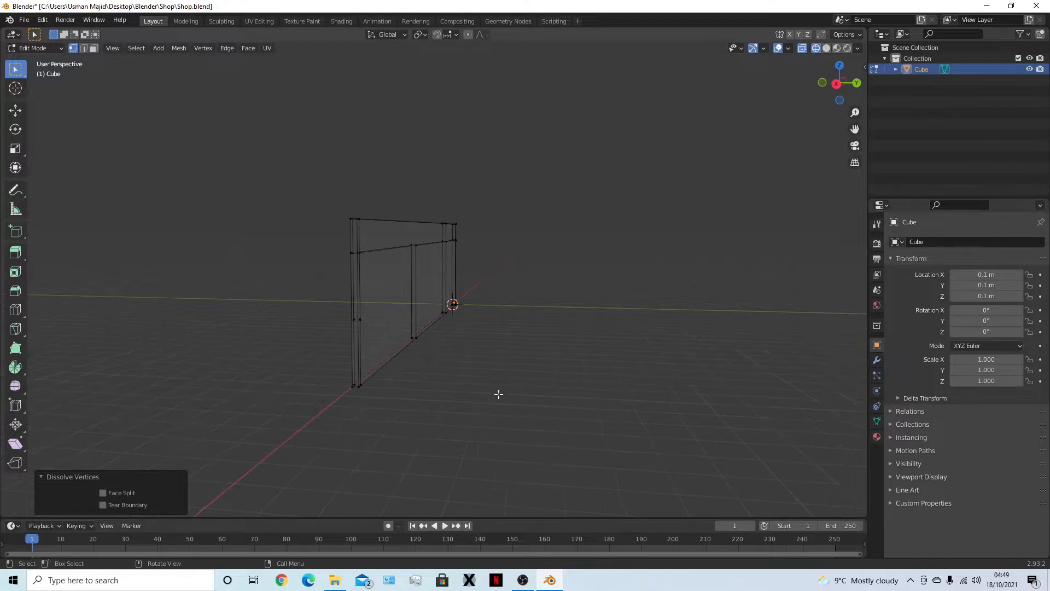
middle_drag(712, 343, 577, 381)
scroll(565, 327, up, 3)
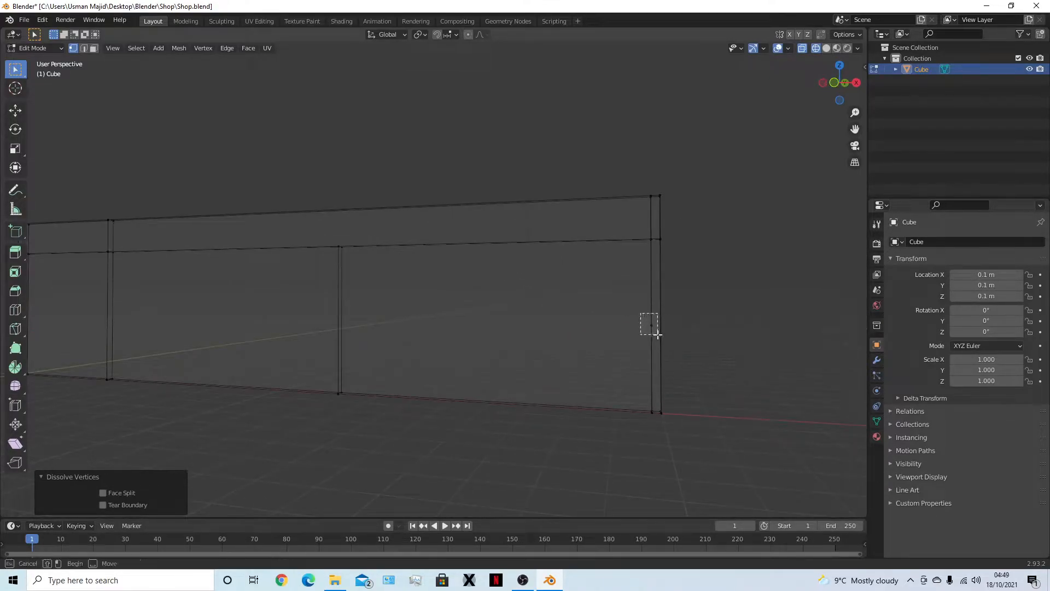
click(651, 328)
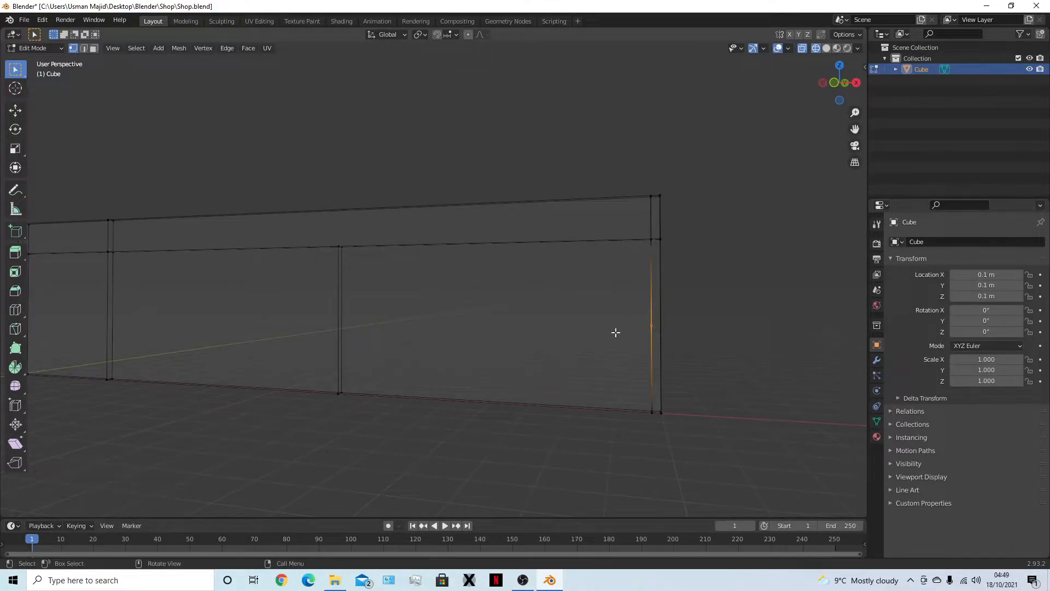
right_click(472, 322)
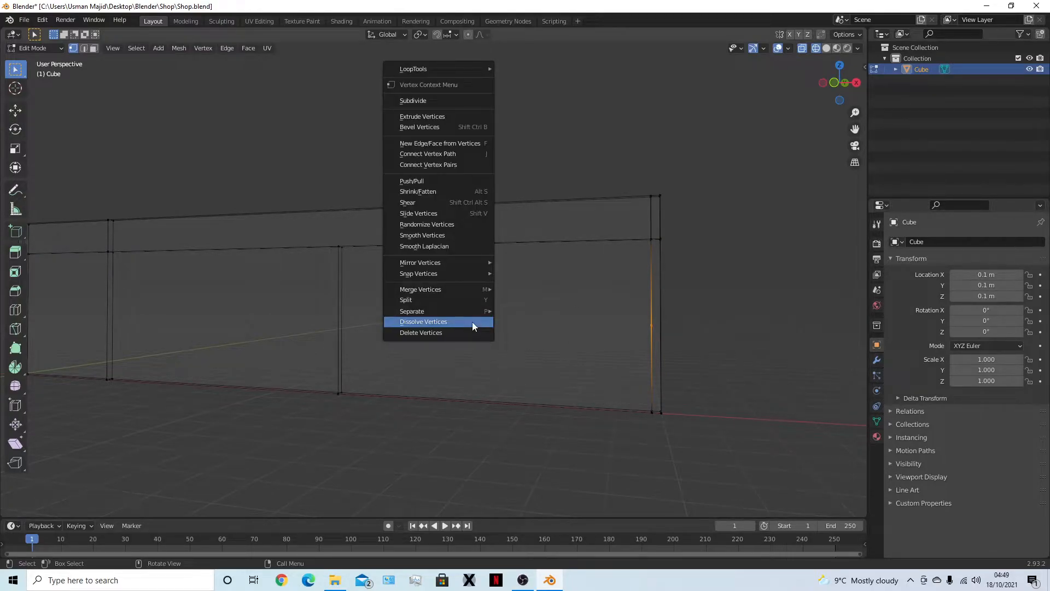
click(472, 321)
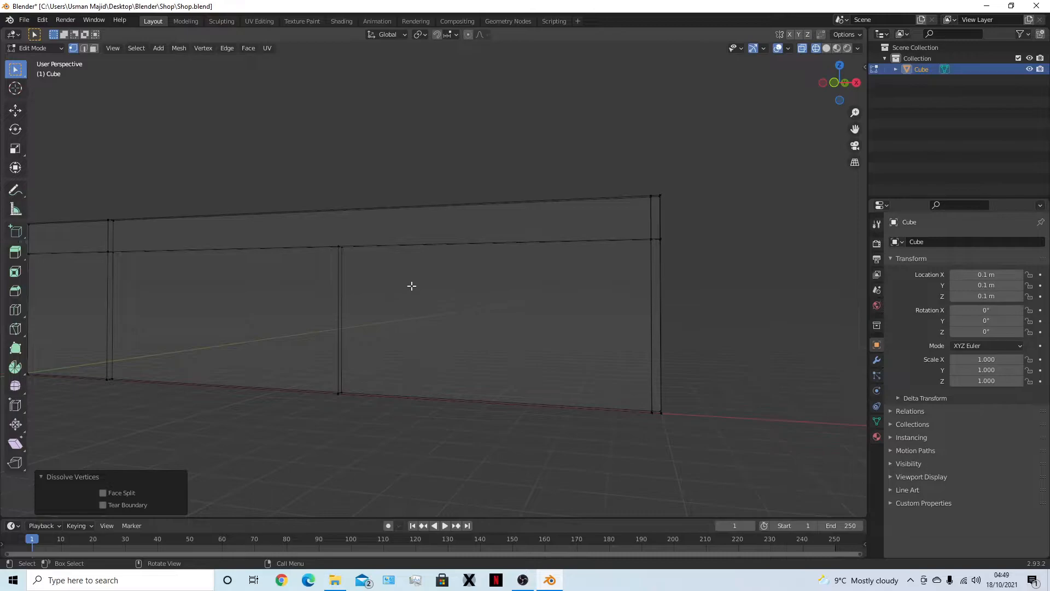
In face selection mode, select the front and back faces of the large lower panel nearer the origin.
middle_drag(235, 415, 441, 425)
key(KP_1)
scroll(383, 424, up, 3)
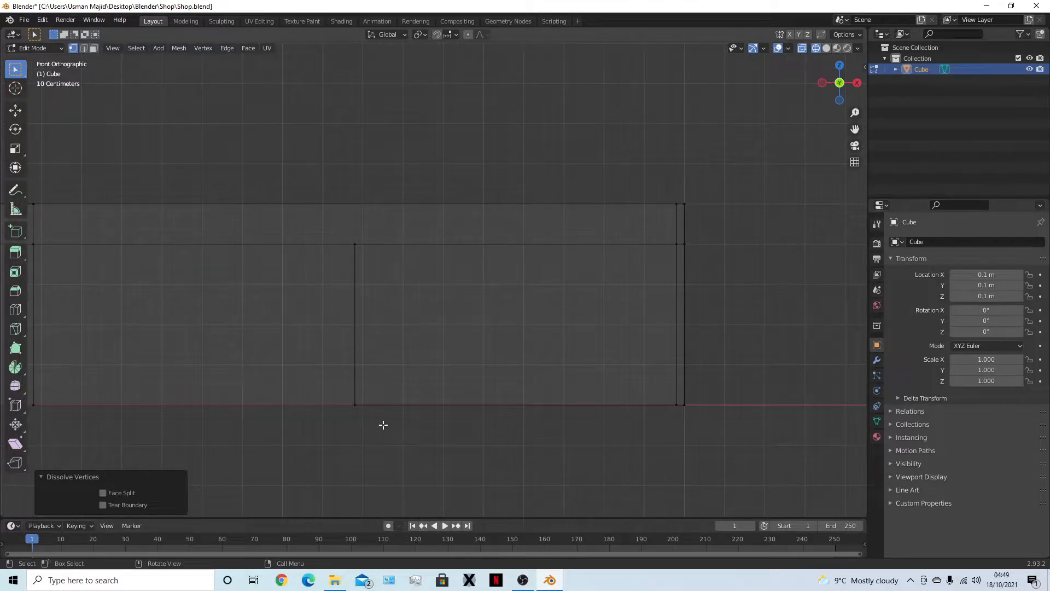
key(3)
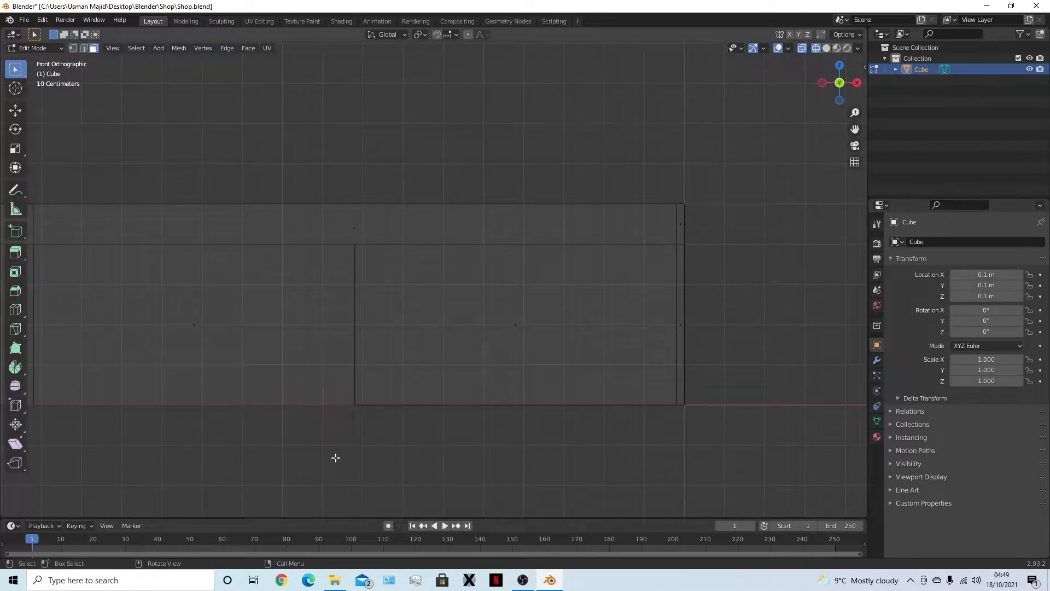
shift+middle_drag(339, 458, 566, 440)
click(419, 308)
middle_drag(490, 429, 441, 400)
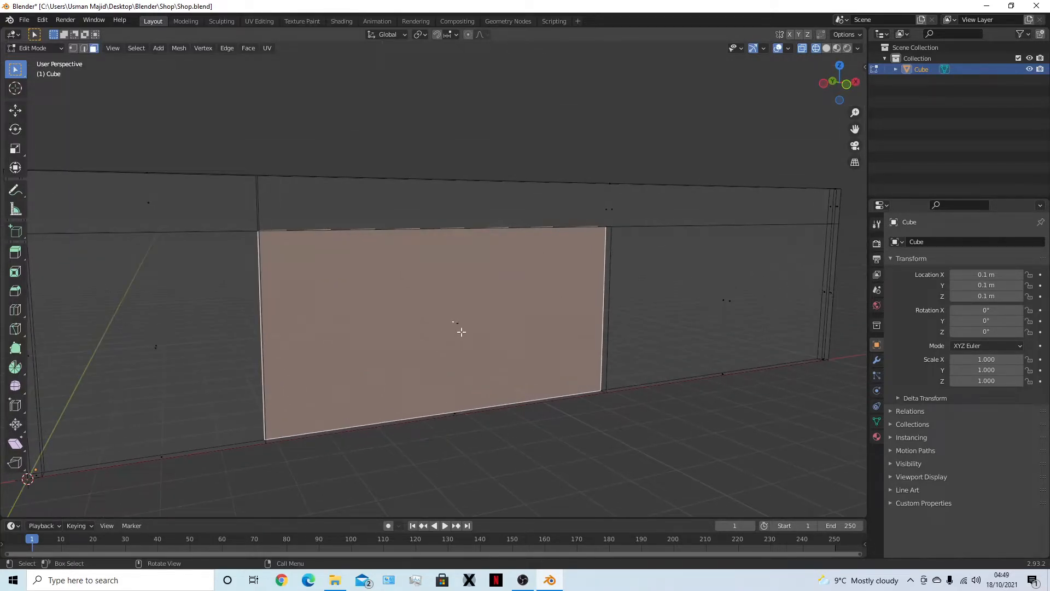
drag(439, 307, 474, 342)
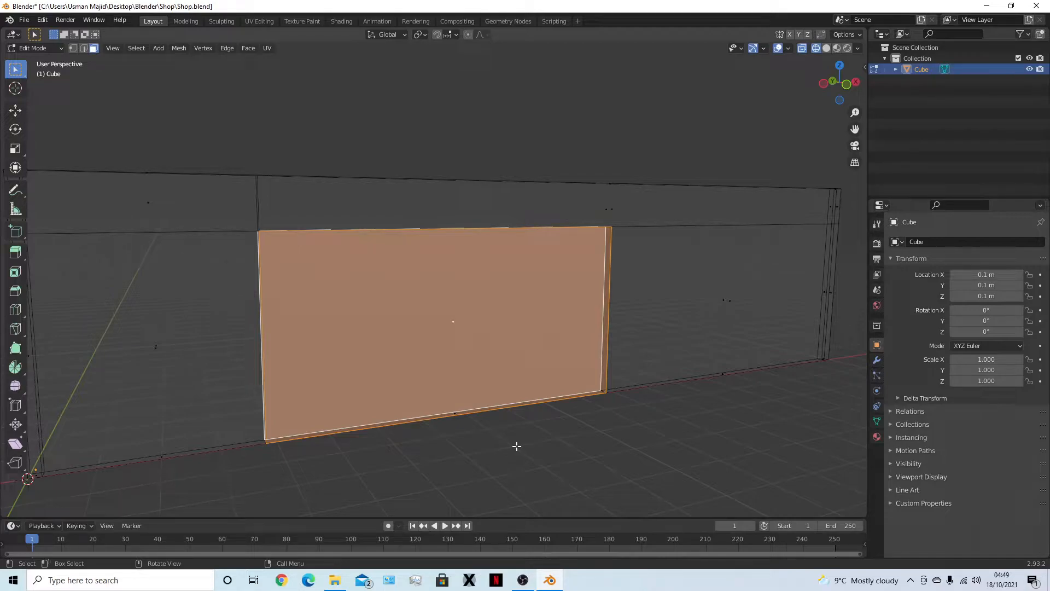
Inset the near panel's front and back faces, trying 0.2, 0.3 and 0.4 m before settling on 0.5 m.
key(i)
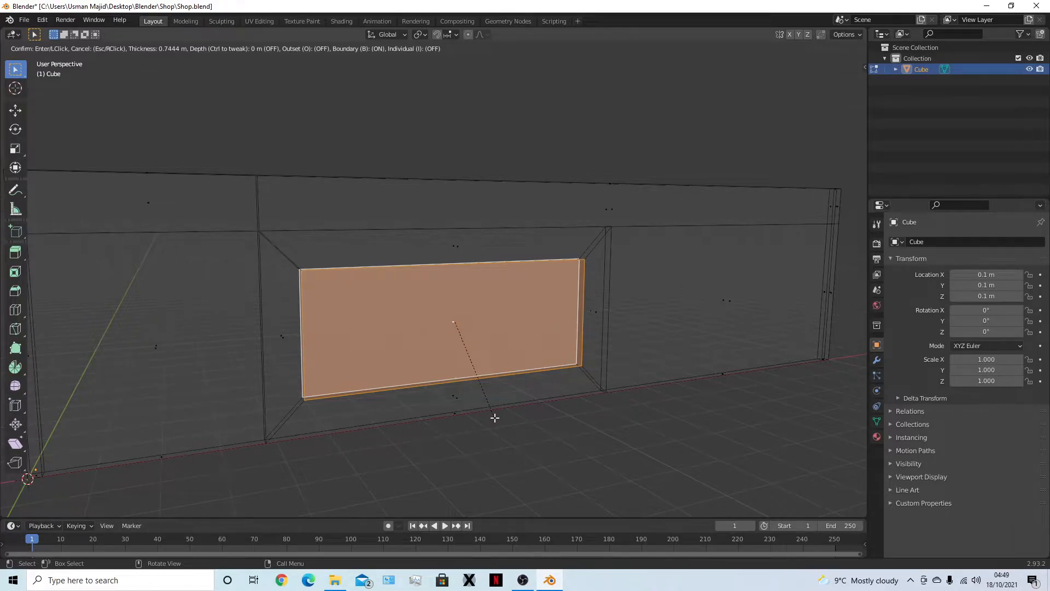
text(0.2)
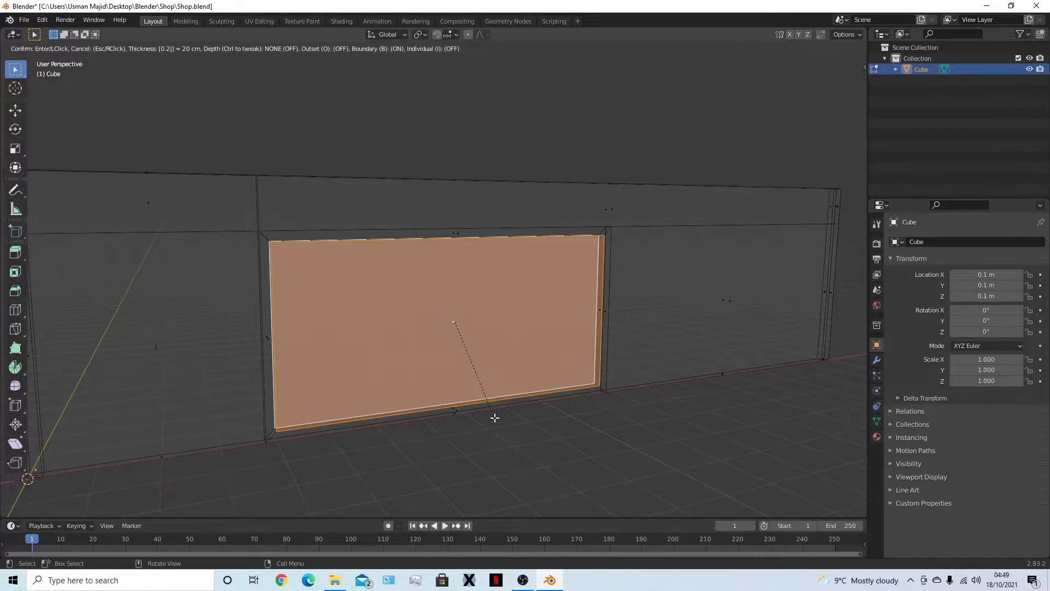
key(BackSpace)
text(2)
key(BackSpace)
text(3)
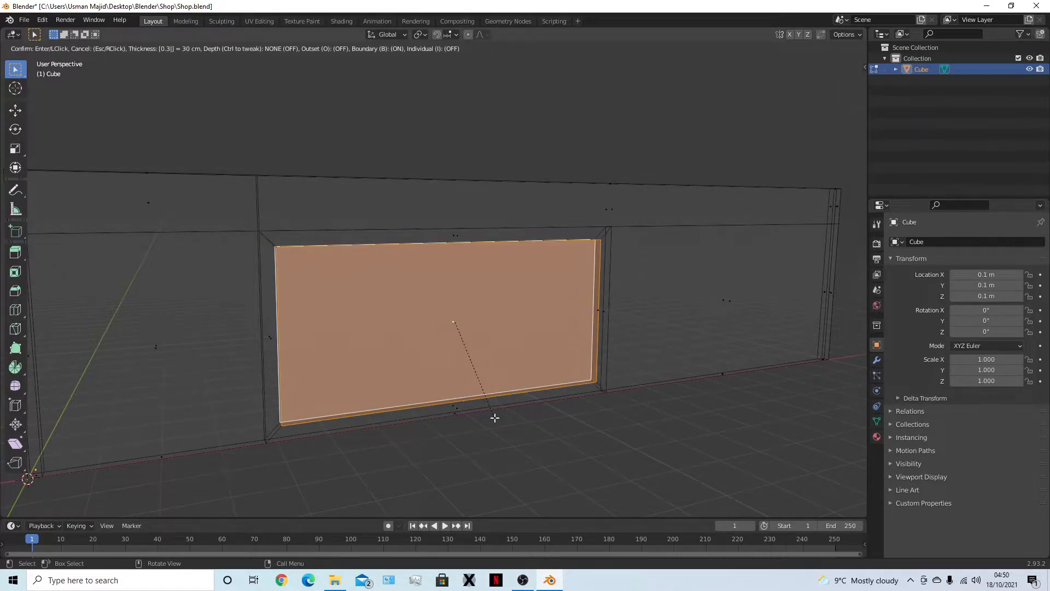
key(BackSpace)
text(4)
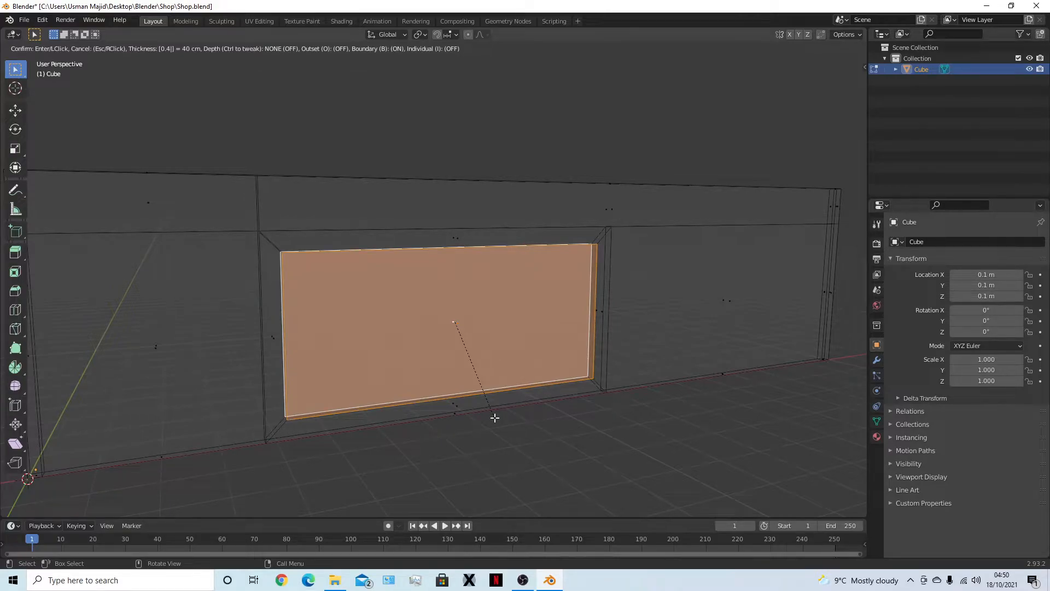
key(BackSpace)
text(5)
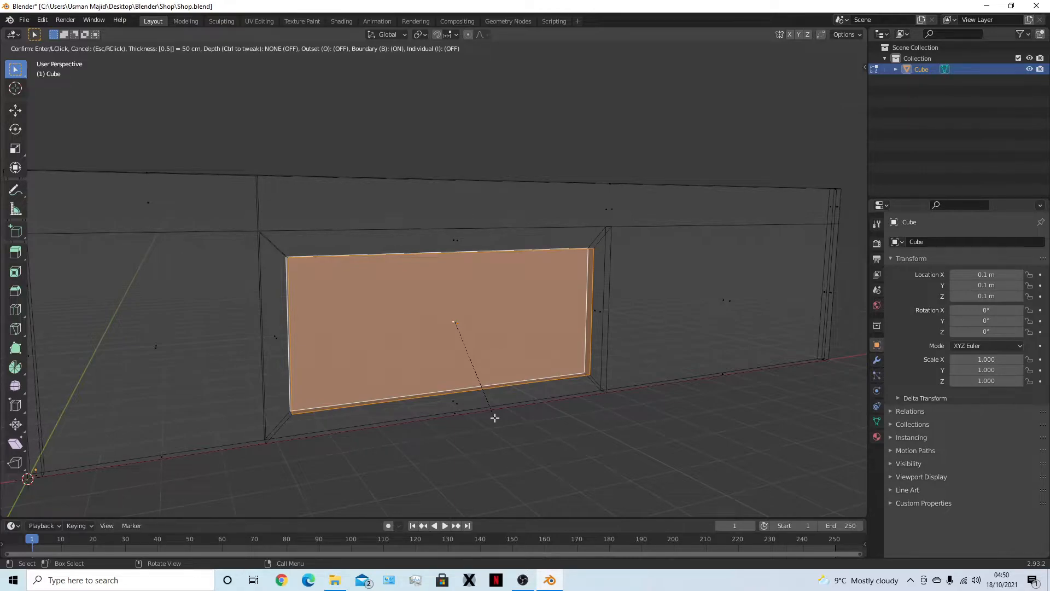
click(494, 417)
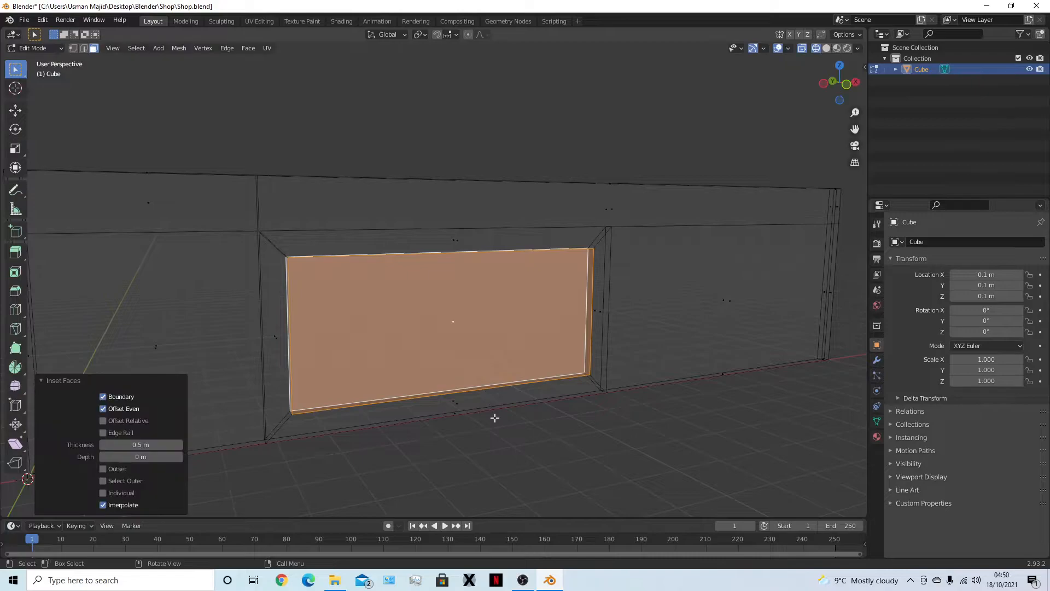
Examine the inset panel beside the far panel from the front and at an angle, in wireframe and solid shading.
key(KP_1)
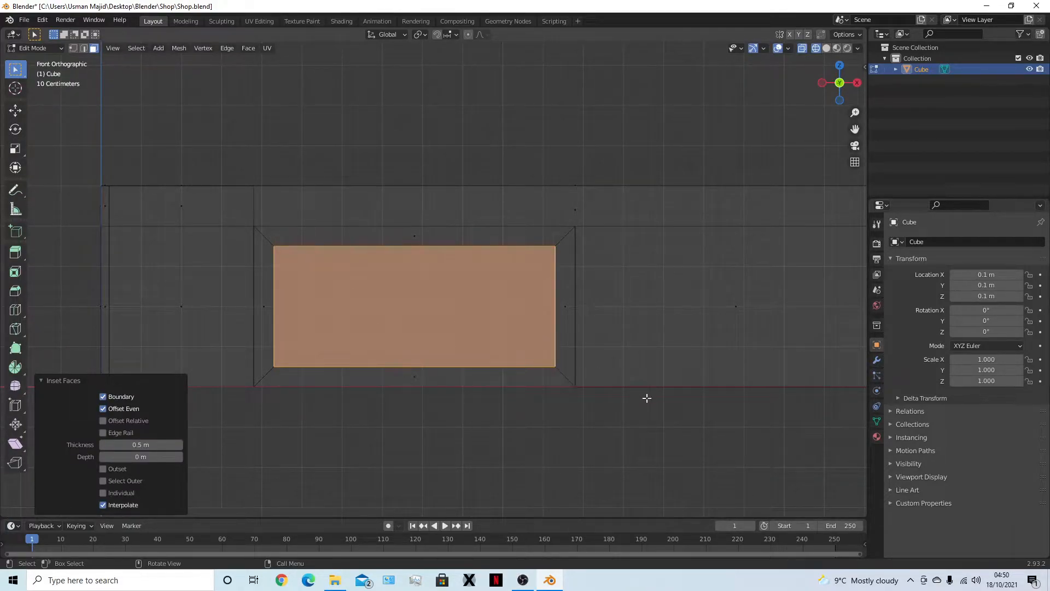
middle_drag(654, 423, 634, 461)
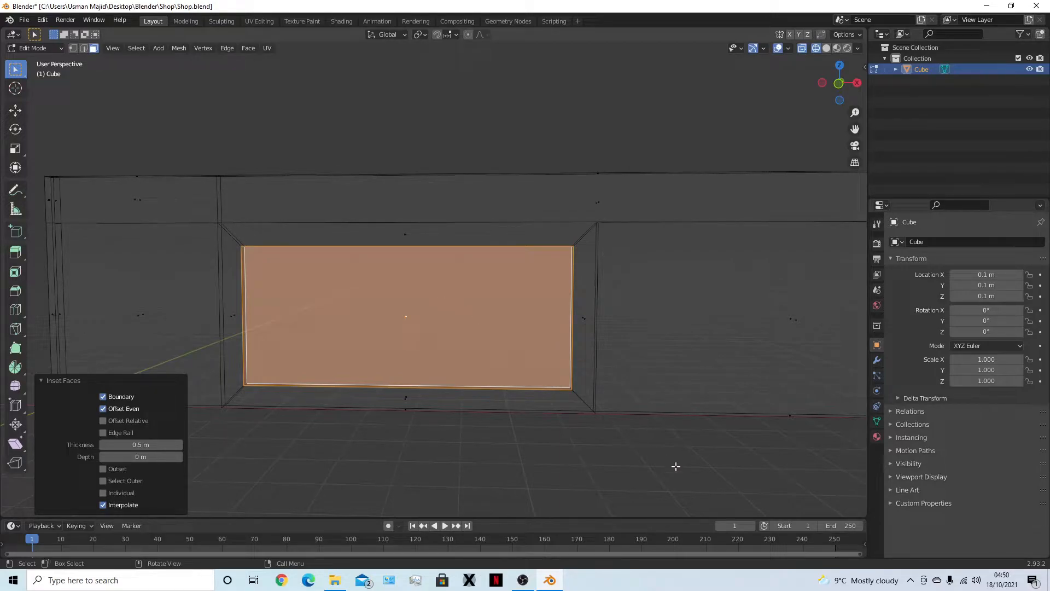
key(KP_1)
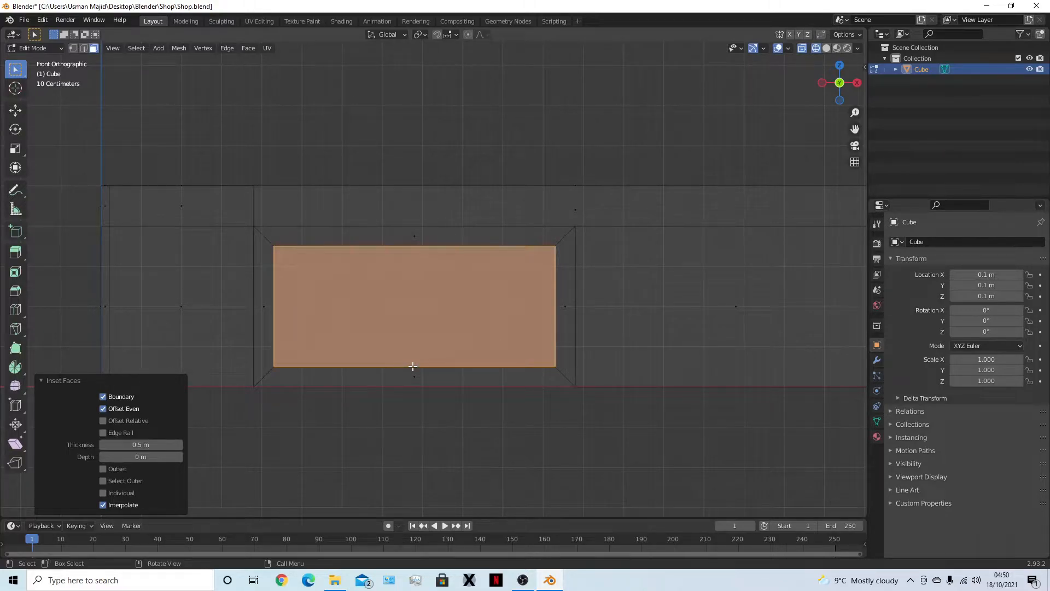
click(764, 340)
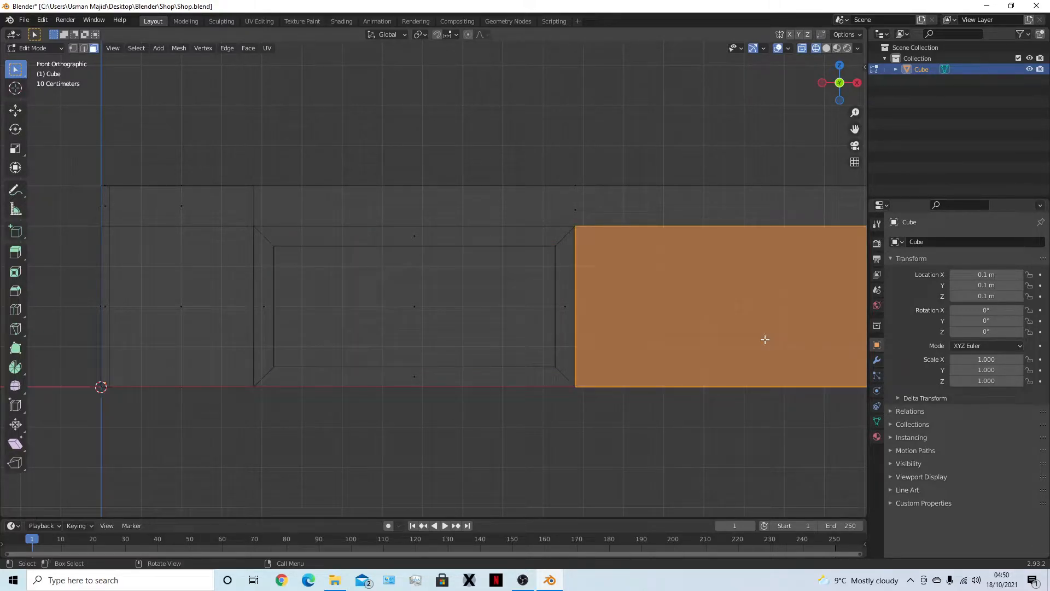
middle_drag(723, 422, 698, 424)
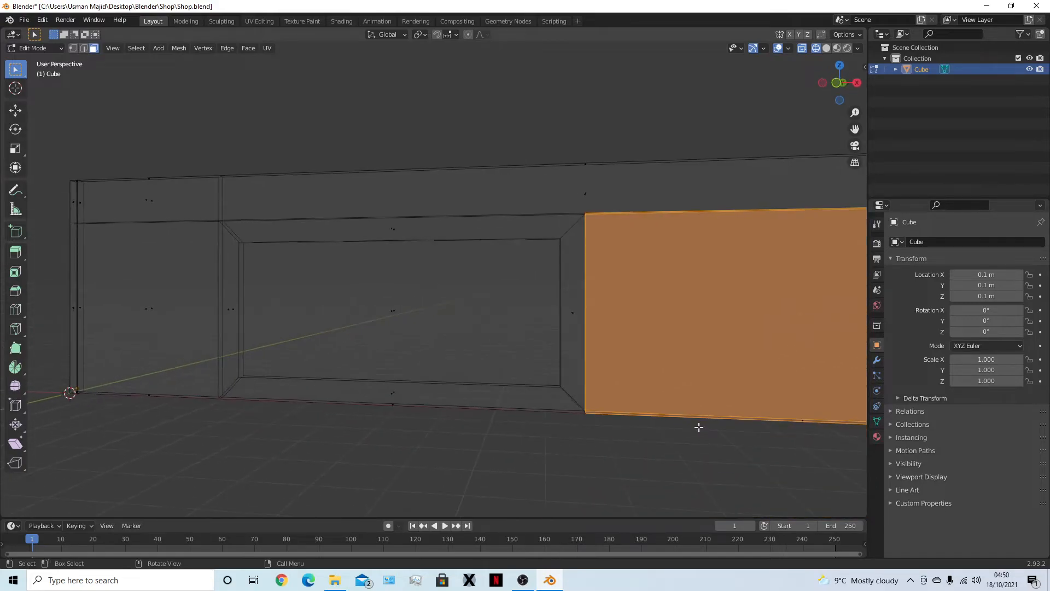
key(KP_1)
key(z)
click(713, 419)
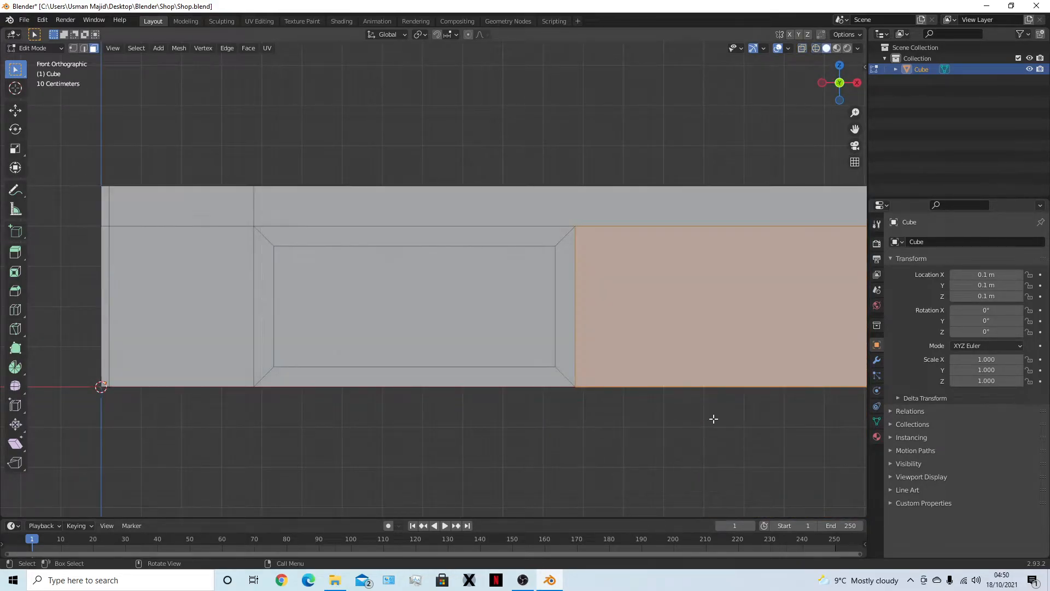
key(z)
click(426, 412)
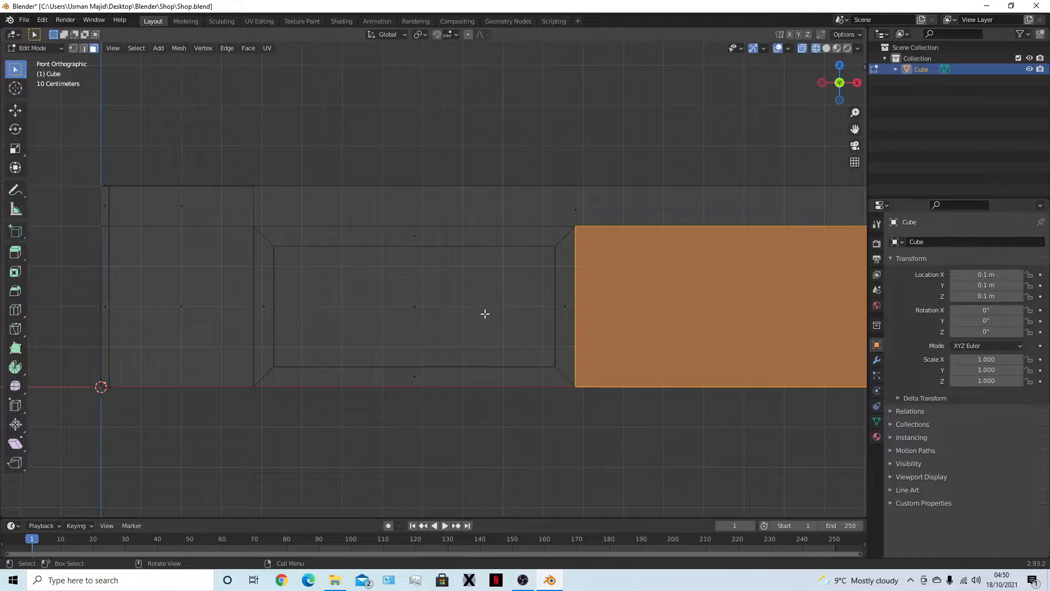
Undo the near panel's inset so its full front and back faces are selected, and return to front view.
click(490, 312)
key(ctrl+KP_Add)
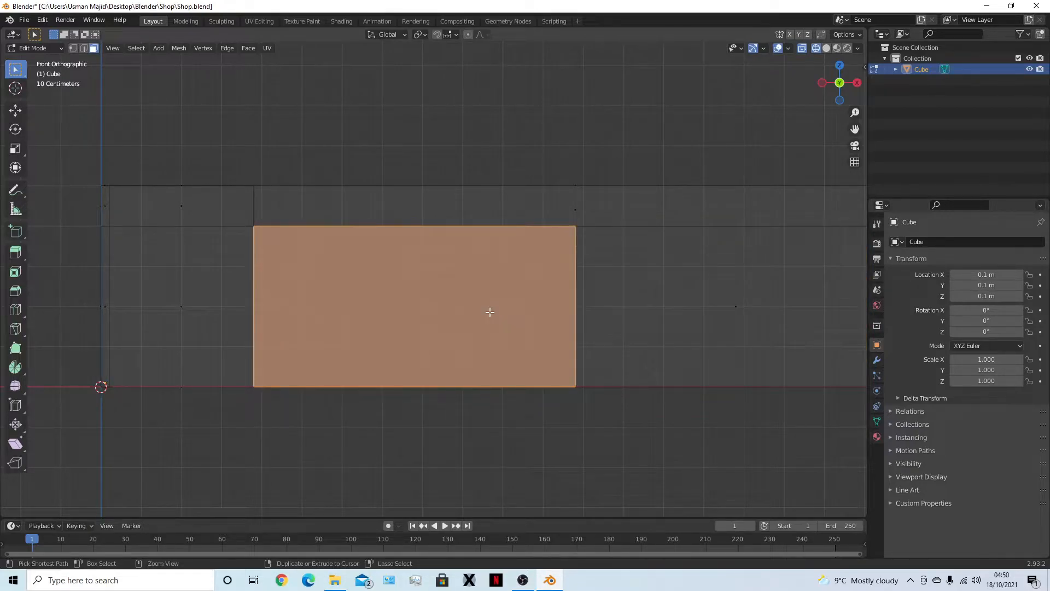
middle_drag(460, 333, 502, 419)
key(KP_1)
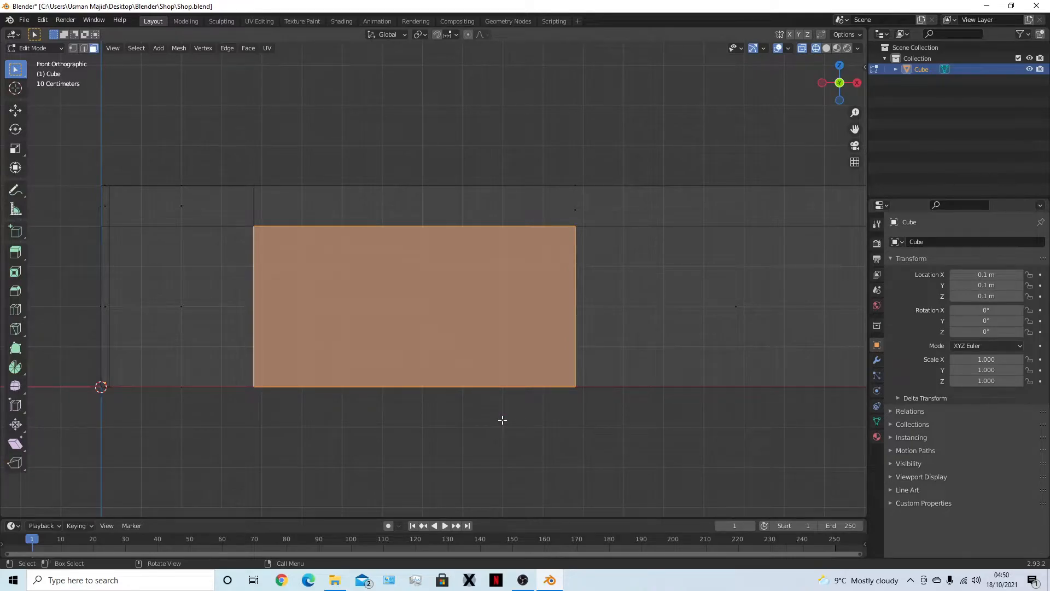
Try insetting the near panel's faces by 1 m and 0.8 m, and undo that inset.
text(i)
text(1)
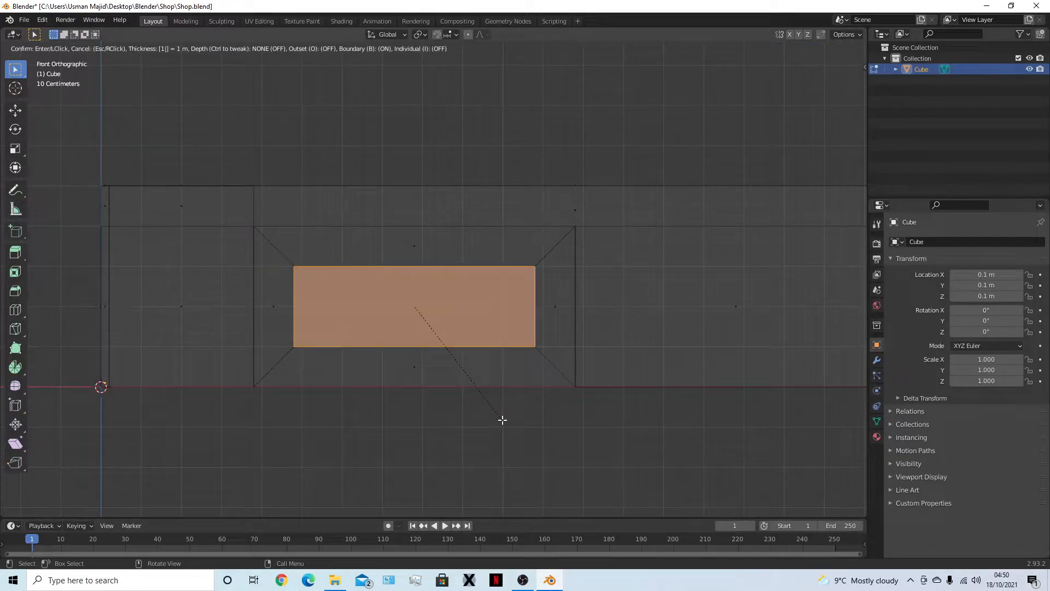
key(BackSpace)
text(0.8)
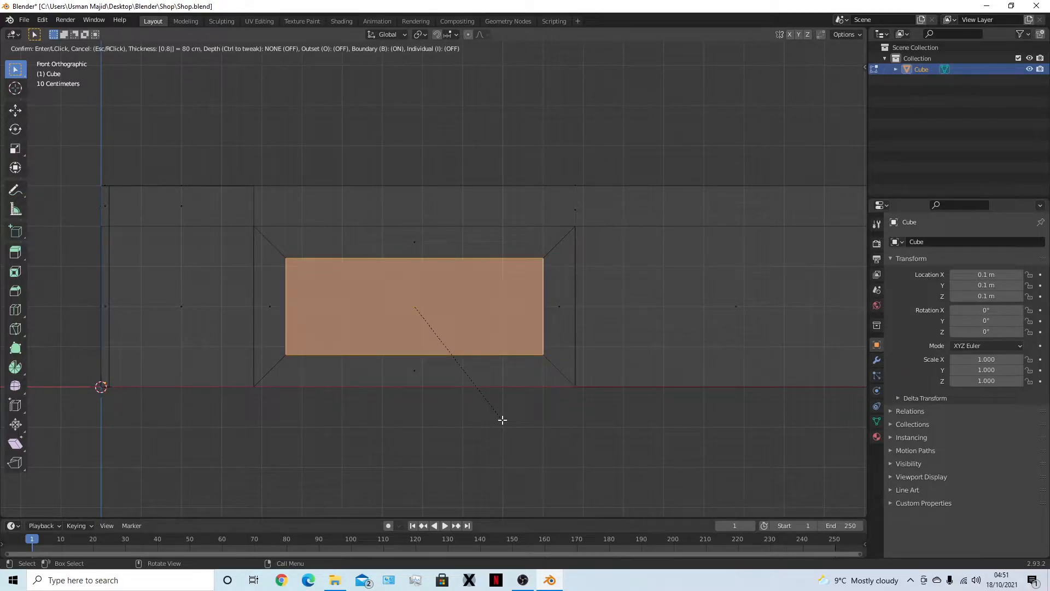
key(Return)
middle_drag(502, 419, 490, 473)
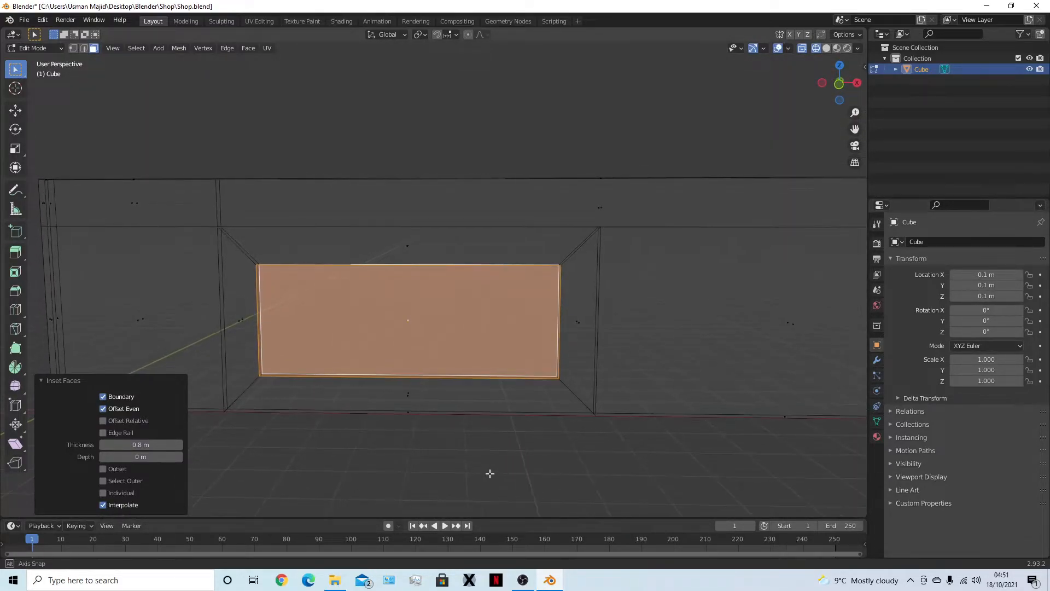
key(ctrl+z)
Inset the near panel's front and back faces by 0.5 m.
text(i0.5)
key(Return)
middle_drag(669, 482, 644, 474)
Select the far panel's faces and inset them by 0.5 m.
scroll(658, 428, down, 5)
click(596, 319)
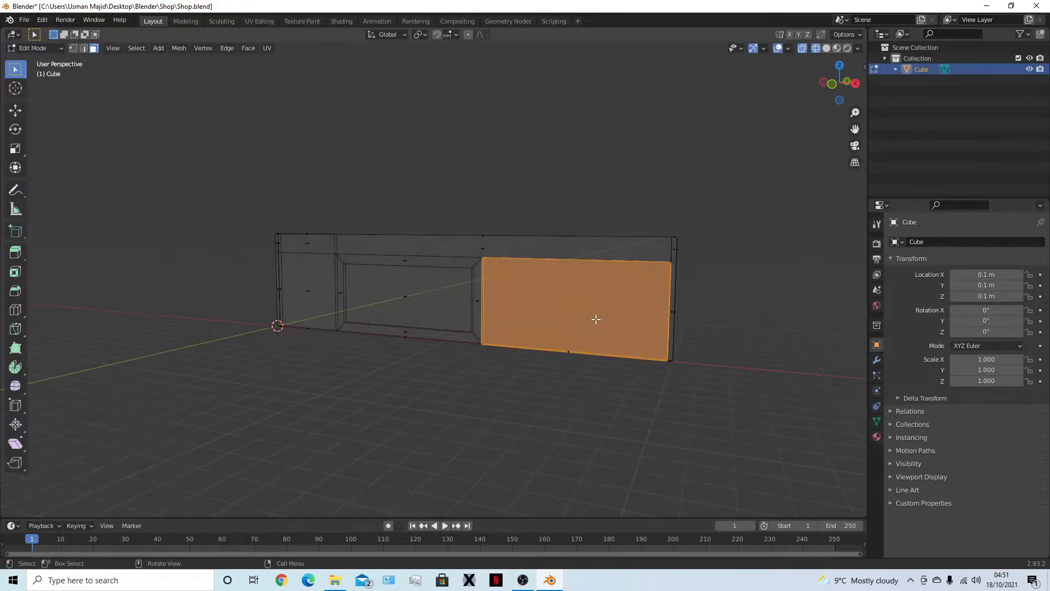
text(i0.5)
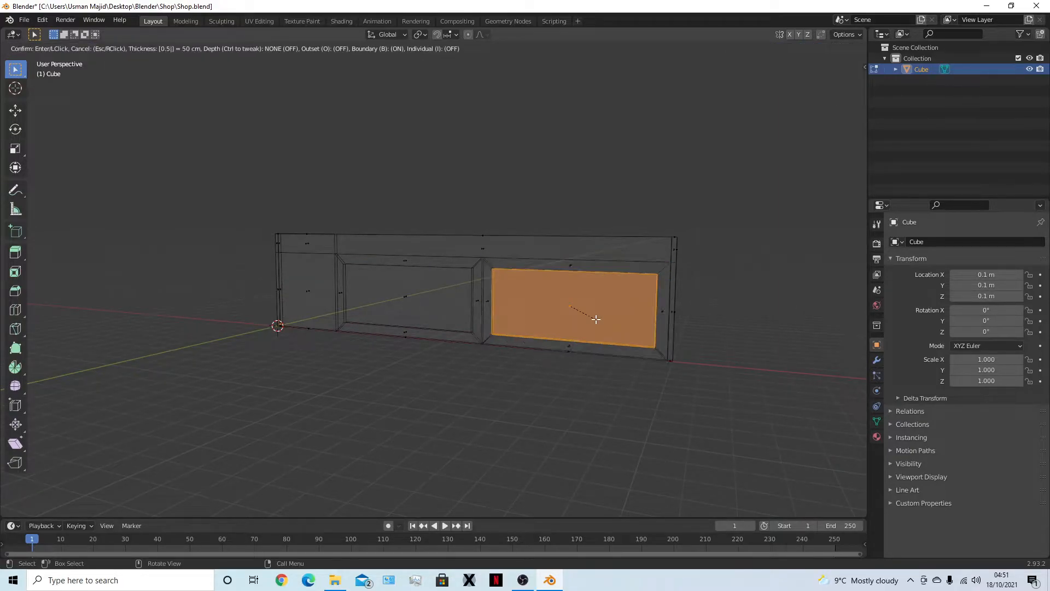
key(Return)
Deselect everything and examine both inset panels of the wall from the front and the side.
middle_drag(564, 347, 441, 400)
click(441, 399)
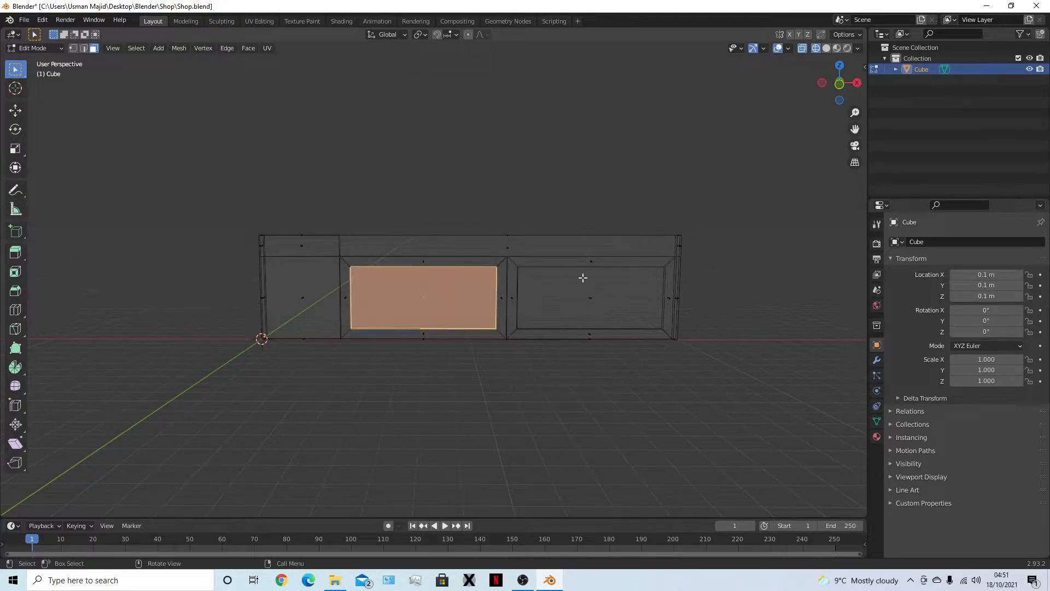
click(588, 295)
click(603, 405)
key(KP_1)
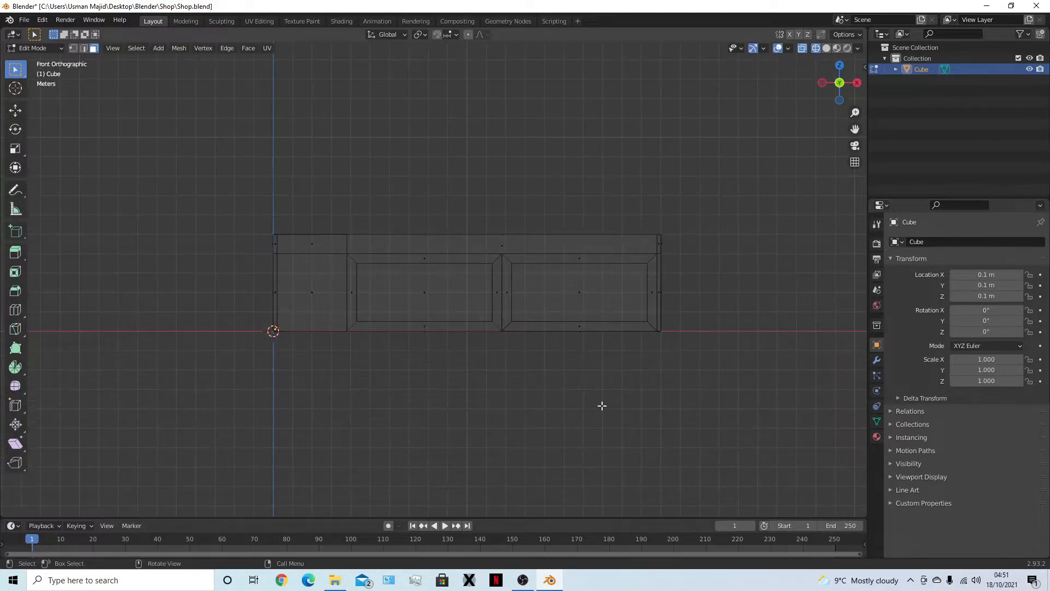
mouse_move(364, 305)
middle_down()
mouse_move(384, 452)
mouse_move(368, 422)
mouse_move(377, 315)
middle_up()
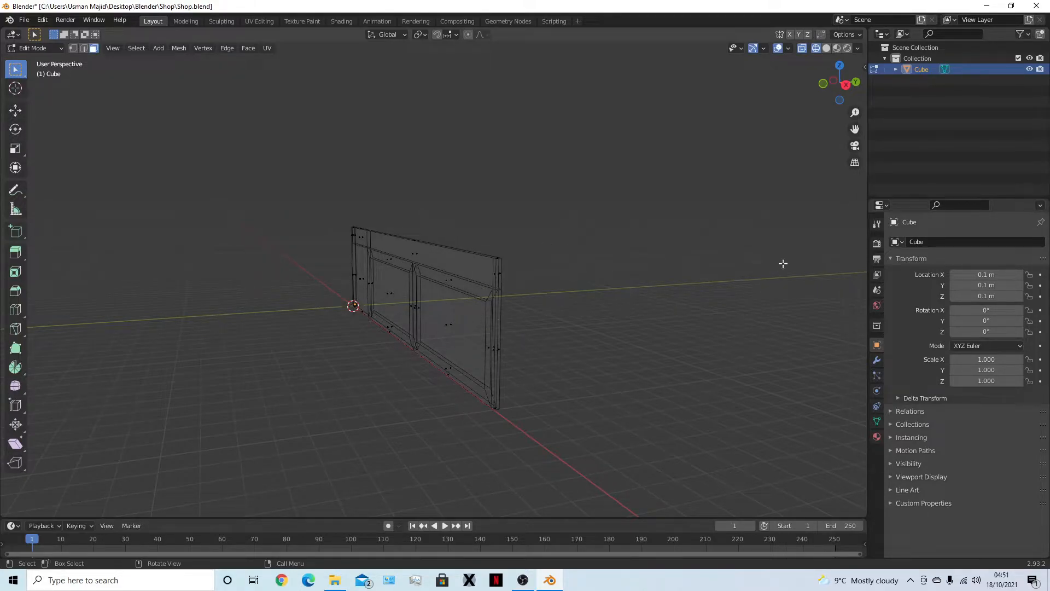
middle_drag(490, 429, 576, 413)
key(KP_1)
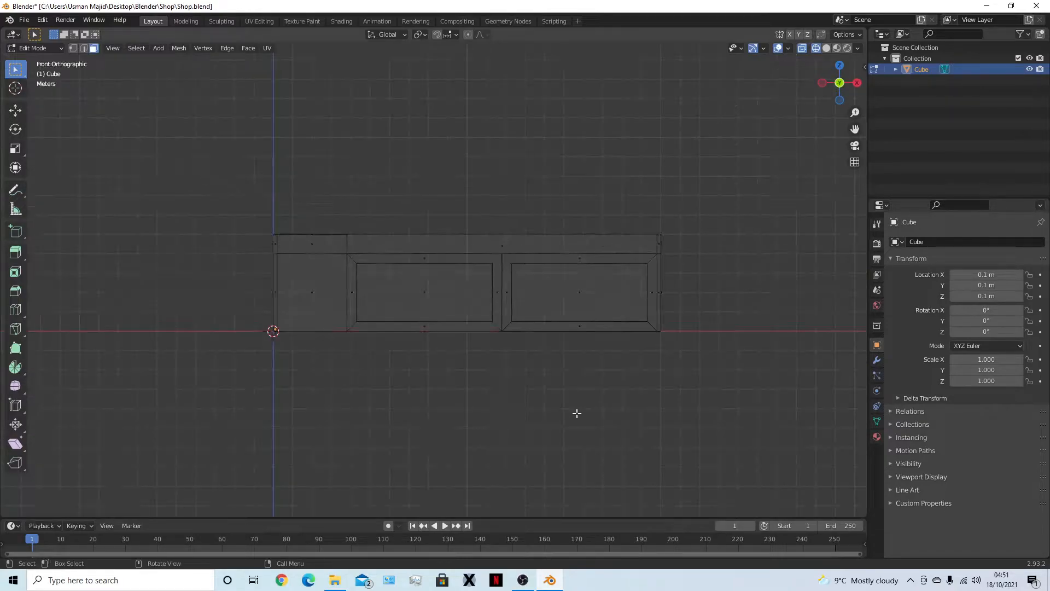
Select the near panel's inner front and back faces and separate them into their own object.
scroll(442, 341, up, 4)
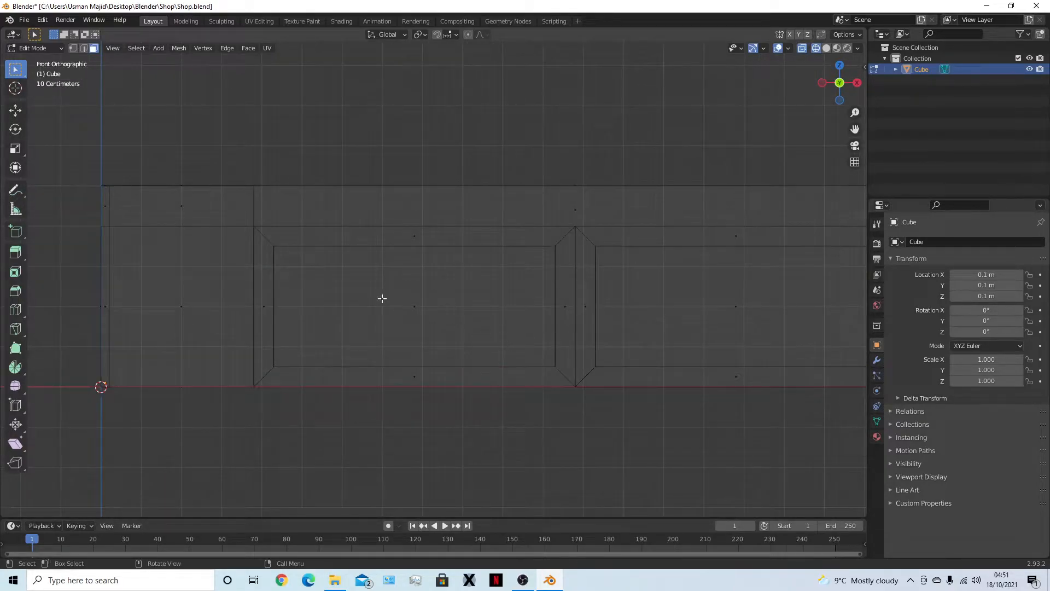
drag(386, 277, 468, 335)
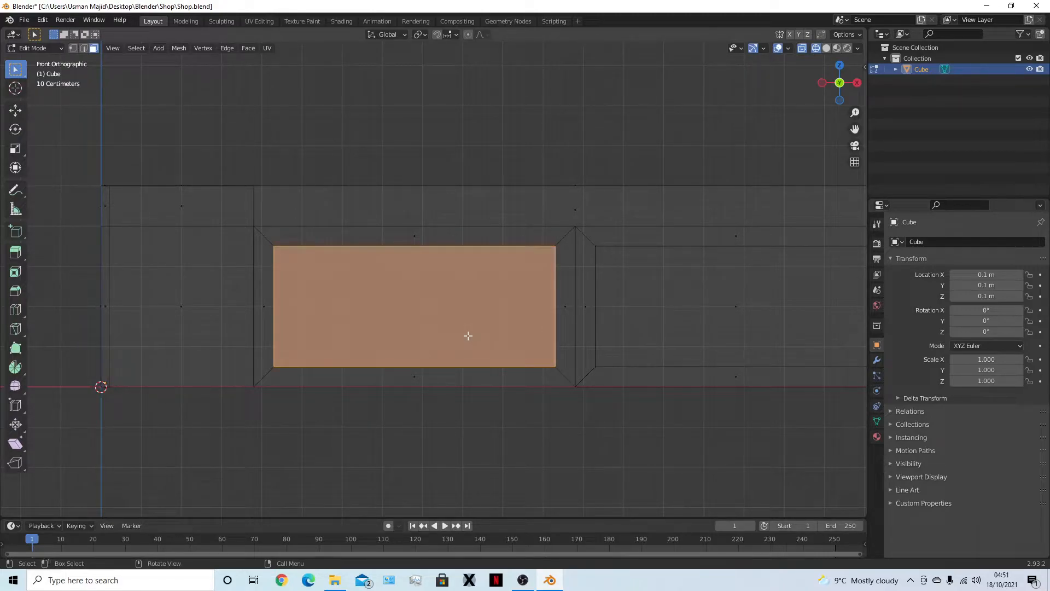
middle_drag(468, 335, 445, 359)
key(KP_1)
key(p)
click(450, 359)
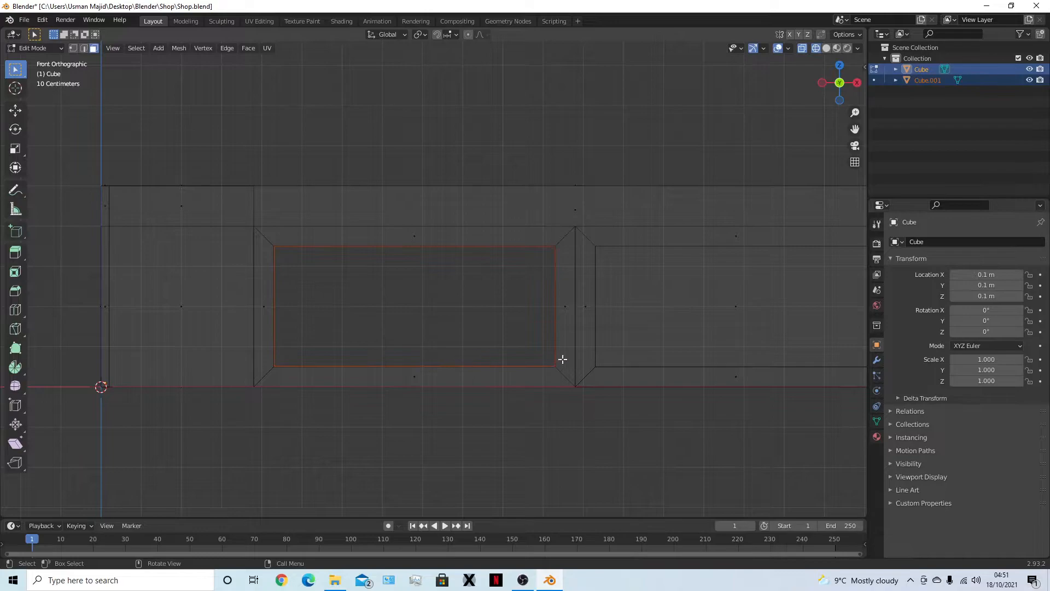
Rename the object separated from the near panel as WindowRight.
double_click(930, 80)
text(Window)
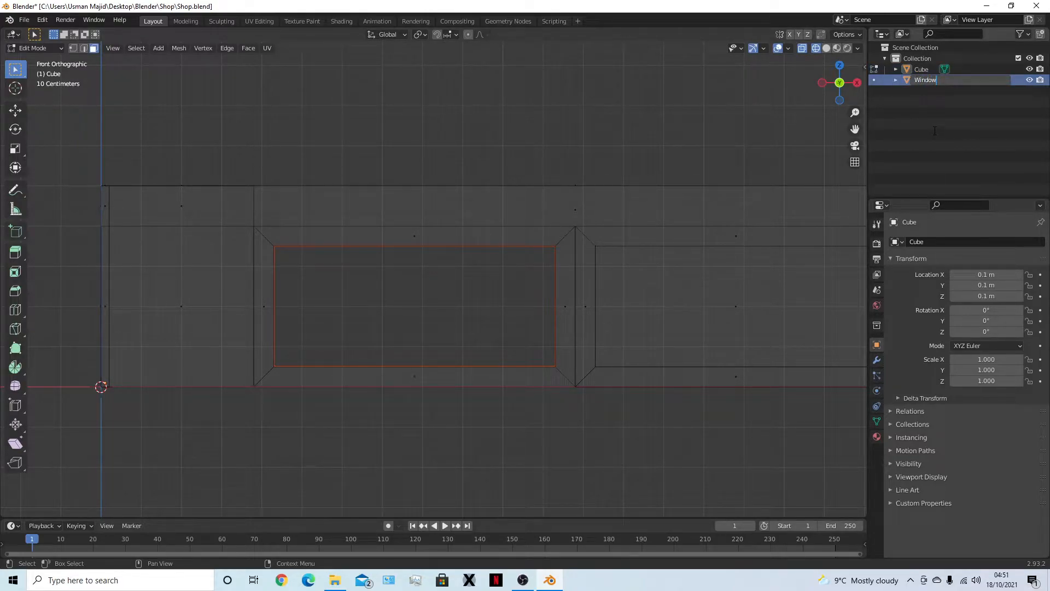
text(1)
key(BackSpace)
text(Rig)
key(Return)
Select the far panel's inner front and back faces and separate them into their own object.
middle_drag(646, 306, 766, 250)
middle_drag(642, 279, 628, 351)
drag(595, 341, 636, 361)
click(583, 412)
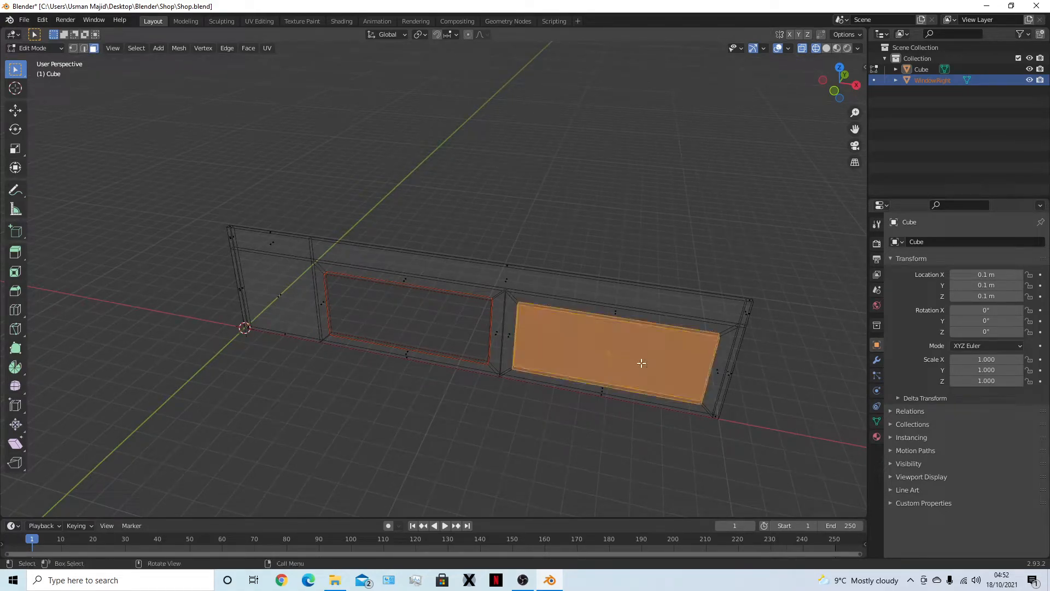
key(p)
click(641, 363)
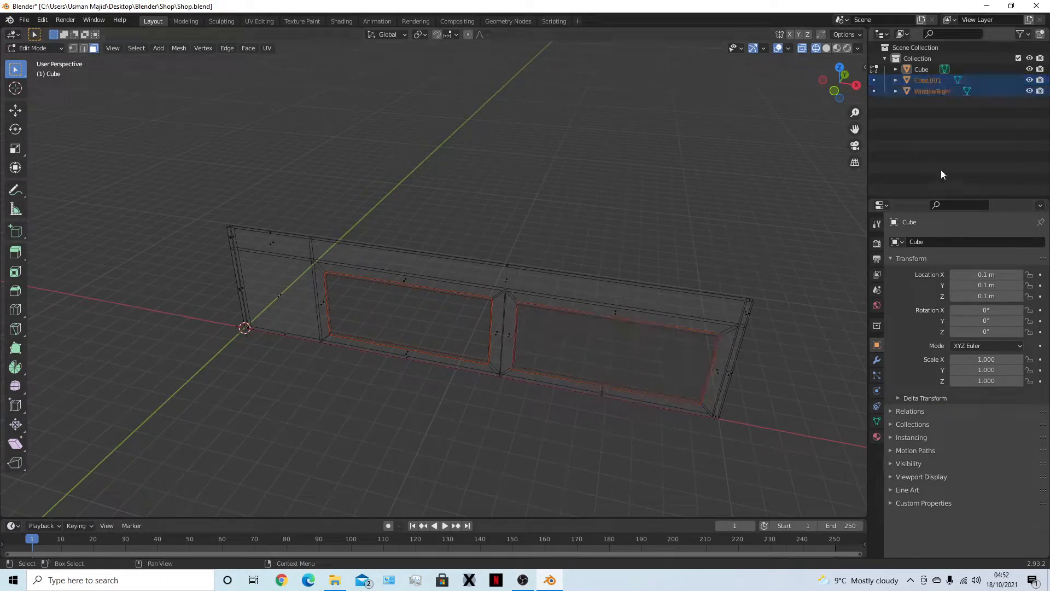
Rename the object separated from the far panel as WindowLeft.
double_click(928, 80)
text(Wi)
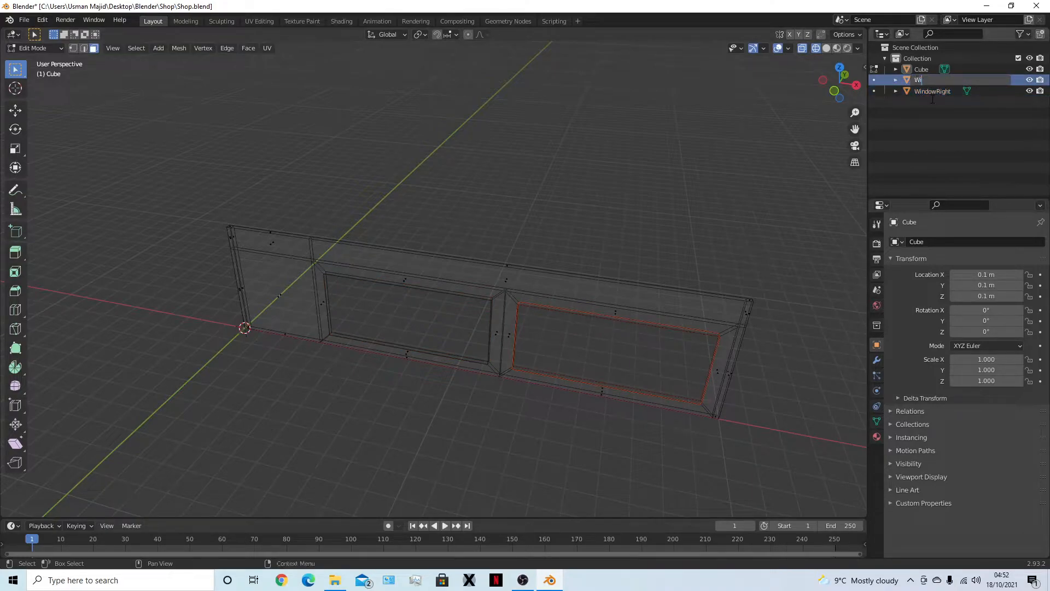
text(ndowLeft)
key(Return)
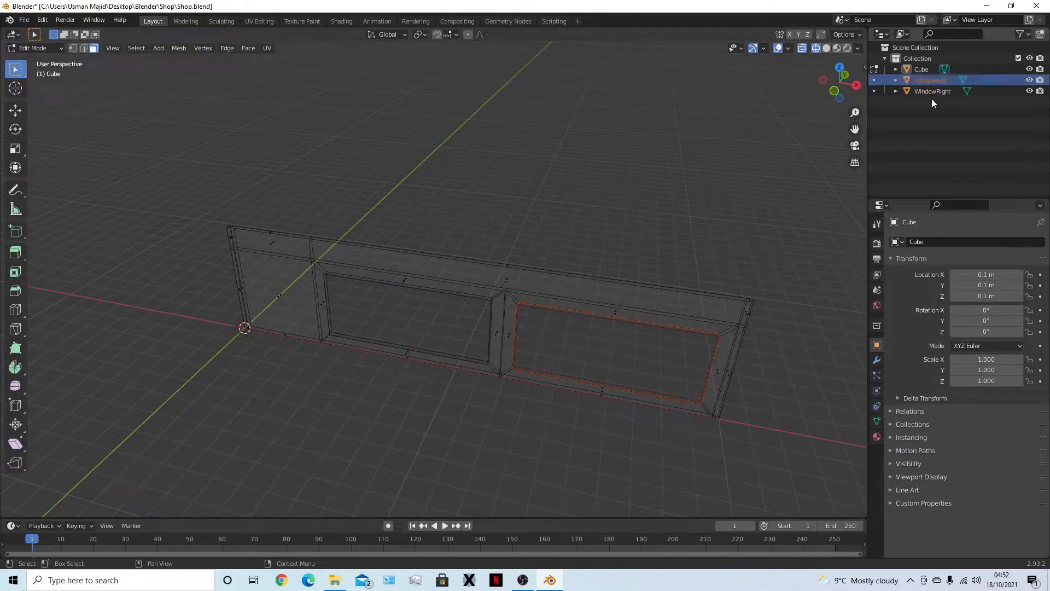
Switch to solid shading in Object Mode and hide both the WindowRight and WindowLeft objects.
key(KP_1)
scroll(570, 278, up, 2)
key(shift+z)
mouse_move(701, 307)
middle_down()
mouse_move(666, 359)
mouse_move(584, 370)
mouse_move(516, 345)
mouse_move(631, 346)
mouse_move(645, 362)
mouse_move(682, 367)
mouse_move(532, 317)
middle_up()
key(Tab)
click(502, 314)
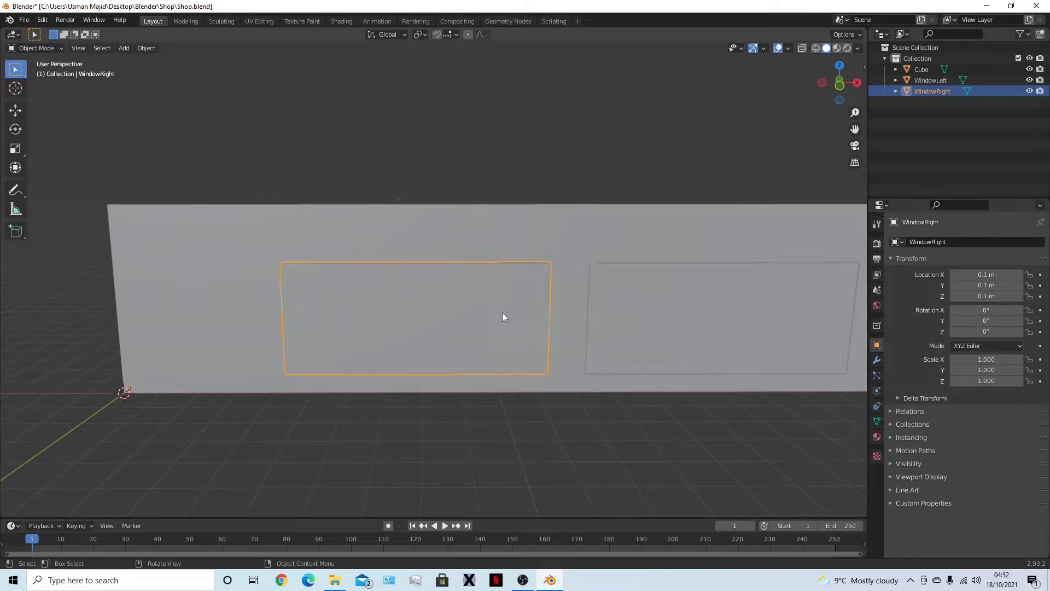
shift+click(681, 327)
key(h)
mouse_move(651, 459)
middle_down()
mouse_move(541, 433)
mouse_move(658, 456)
mouse_move(718, 453)
mouse_move(762, 435)
mouse_move(755, 451)
mouse_move(710, 458)
mouse_move(655, 445)
mouse_move(664, 446)
middle_up()
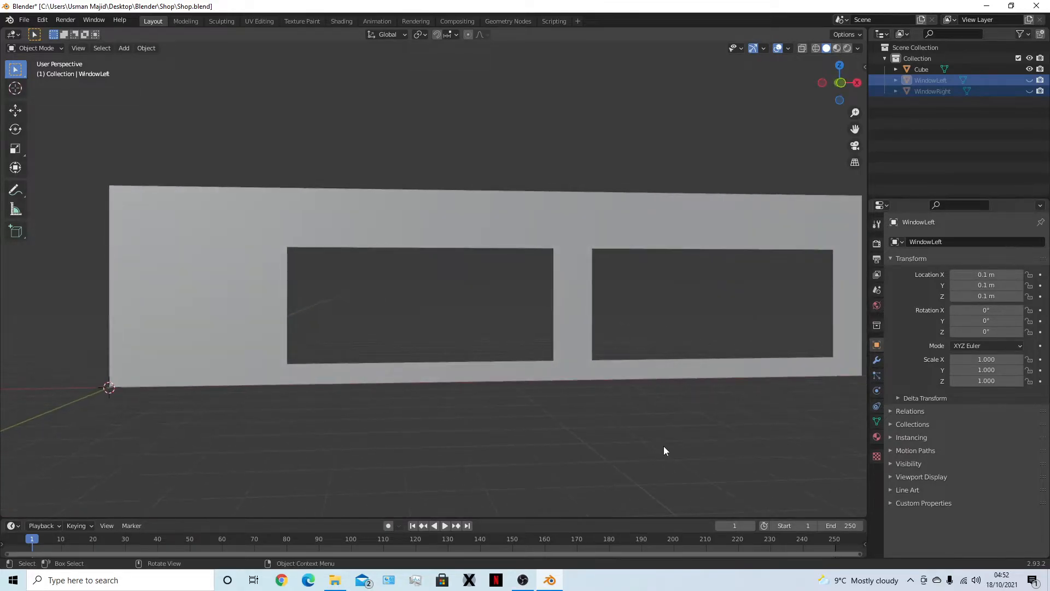
key(KP_1)
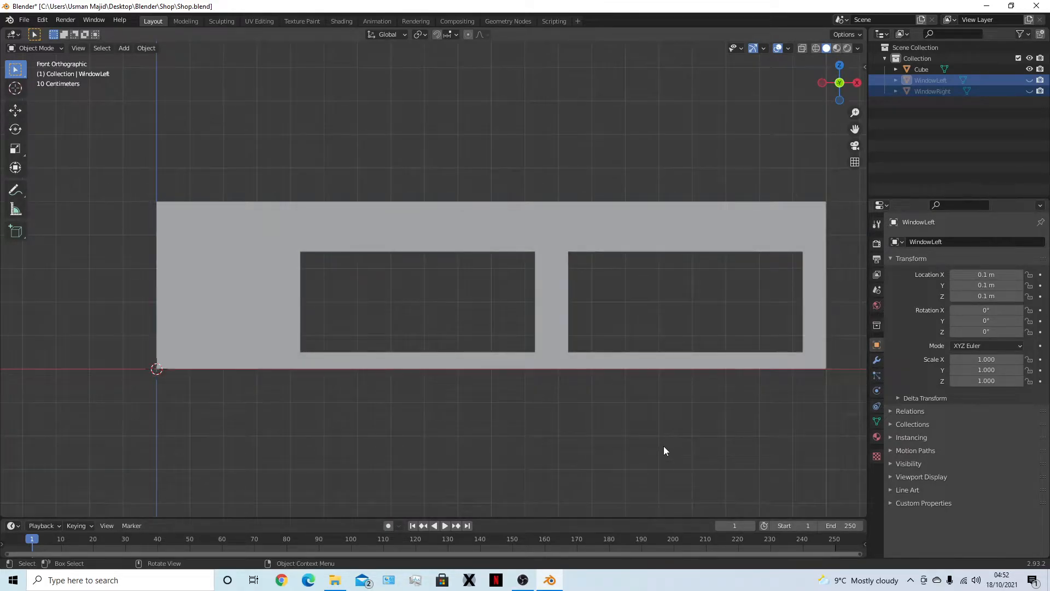
Open the wall's mesh for editing and examine the vertices and faces framing the near window opening.
click(247, 289)
key(Tab)
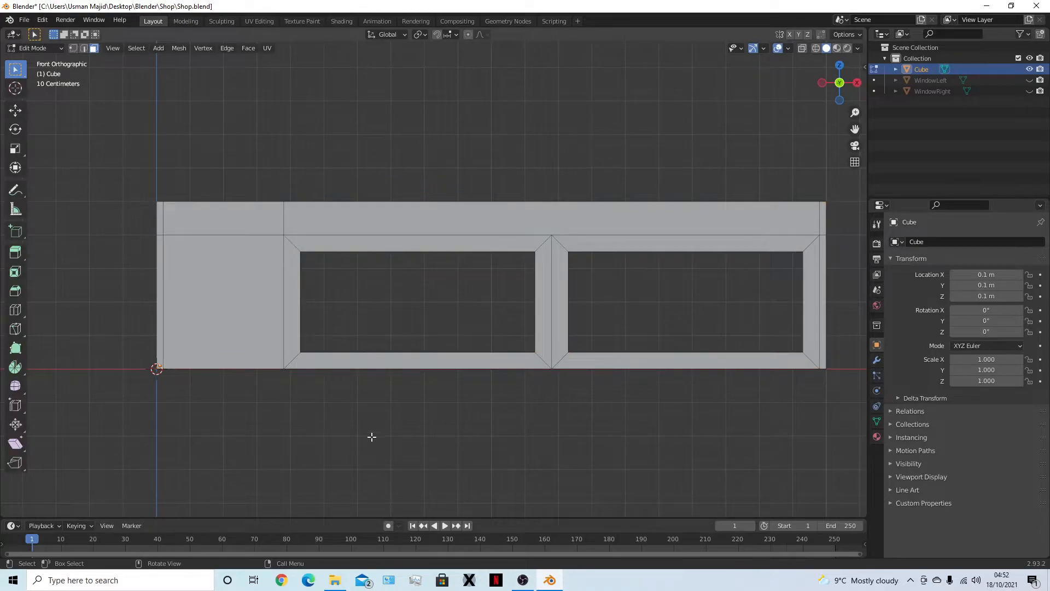
key(1)
key(3)
click(385, 244)
key(1)
middle_drag(420, 331, 403, 443)
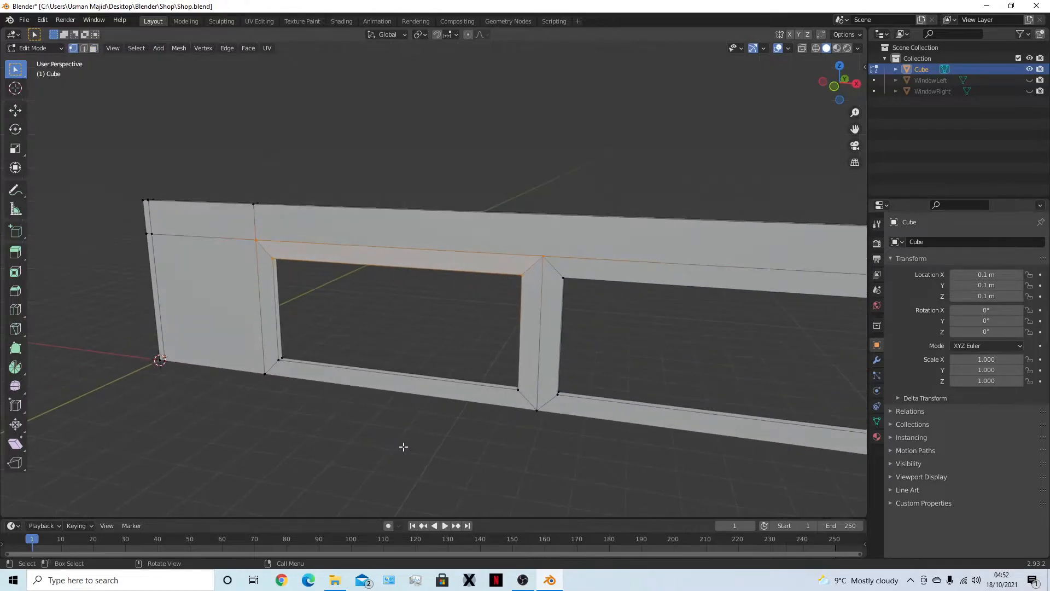
middle_drag(538, 474, 463, 427)
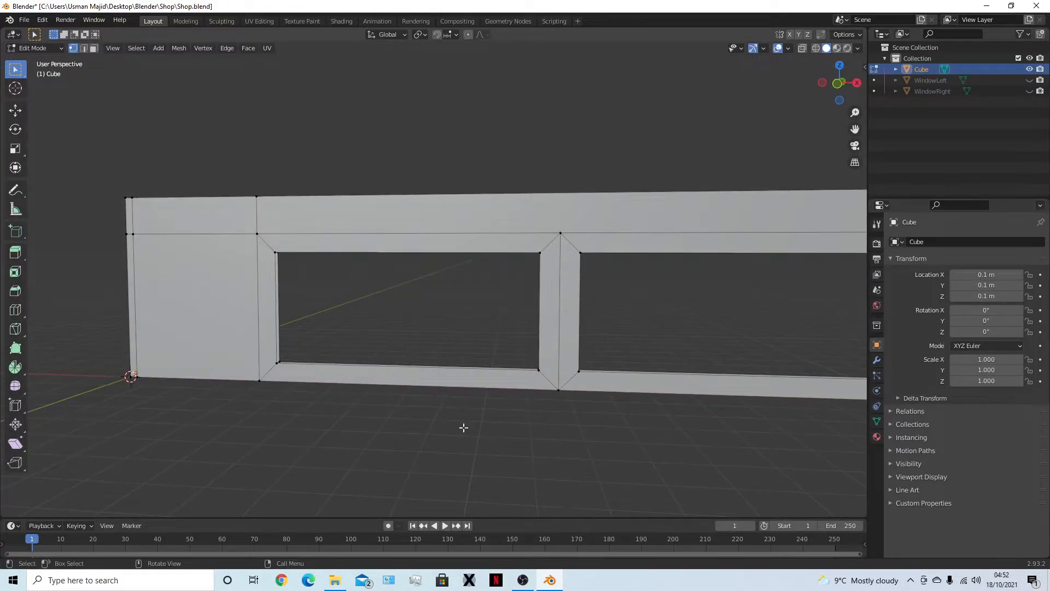
Try to dissolve the four front frame faces surrounding the near window opening.
key(3)
click(381, 244)
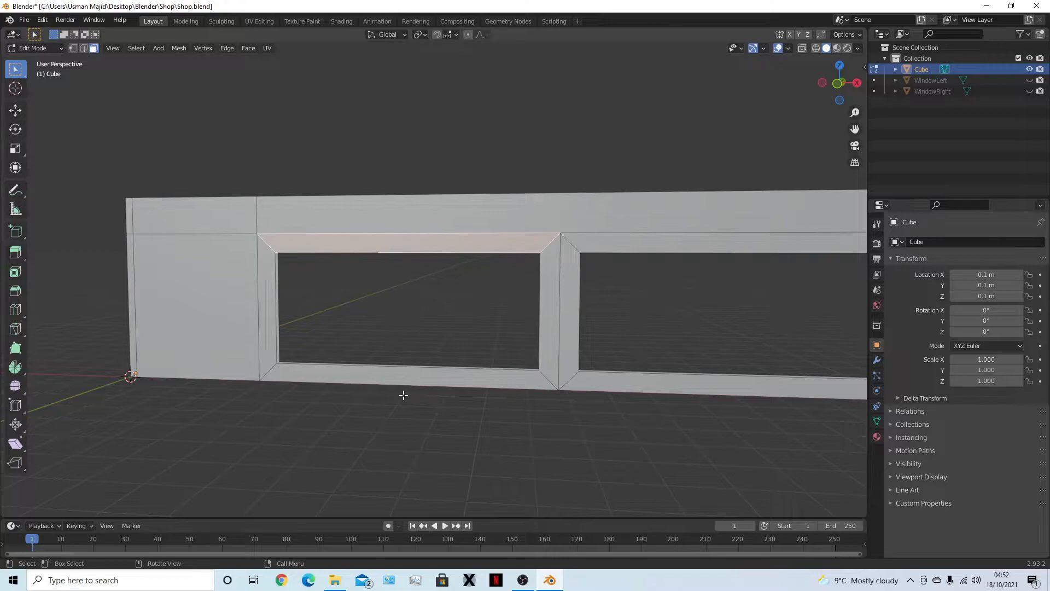
shift+click(270, 297)
shift+click(361, 375)
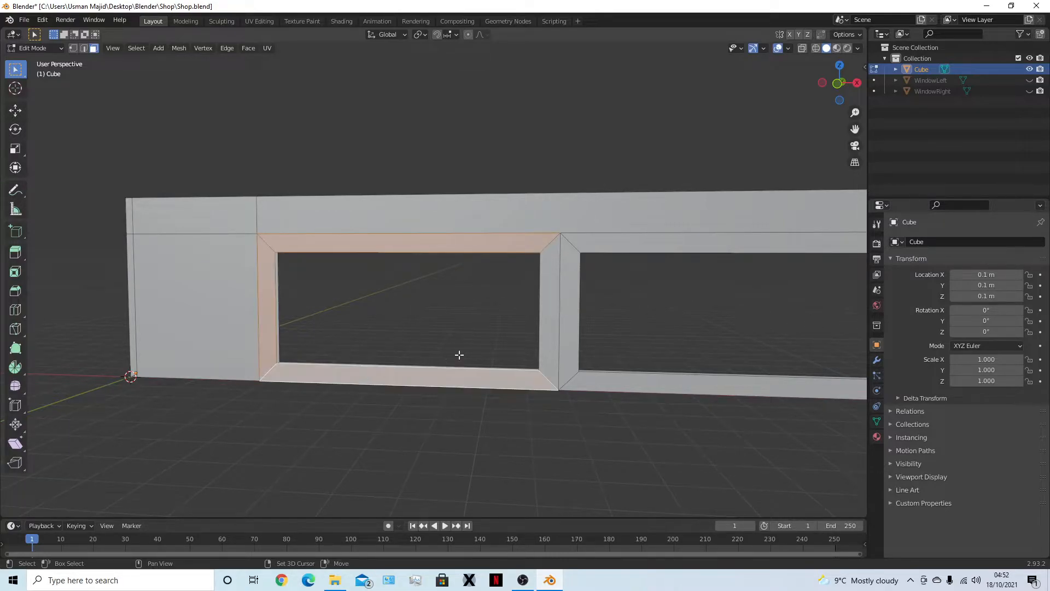
shift+click(554, 314)
middle_drag(462, 436, 476, 428)
key(KP_1)
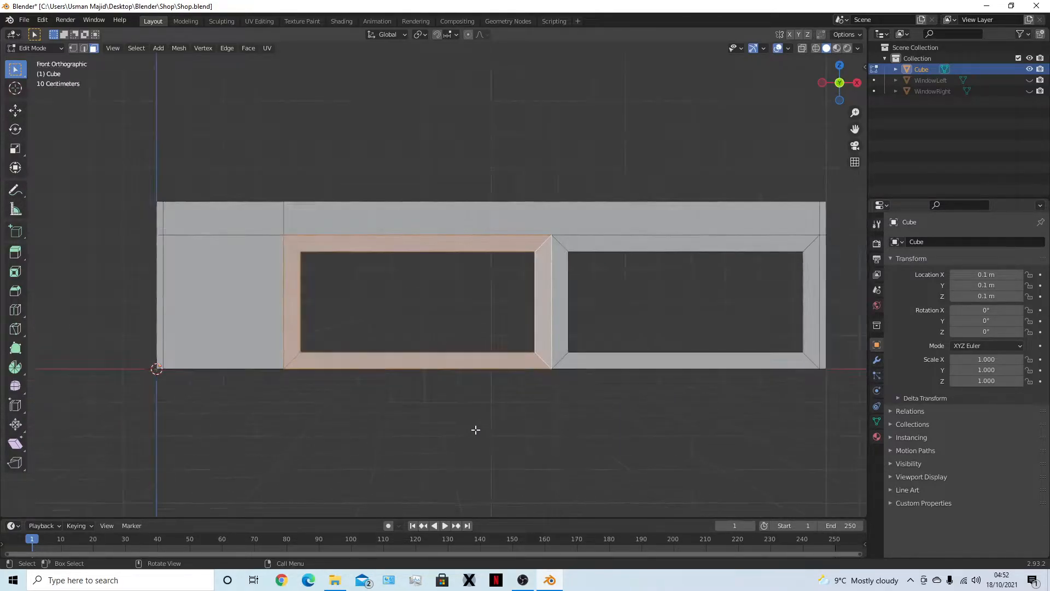
right_click(393, 367)
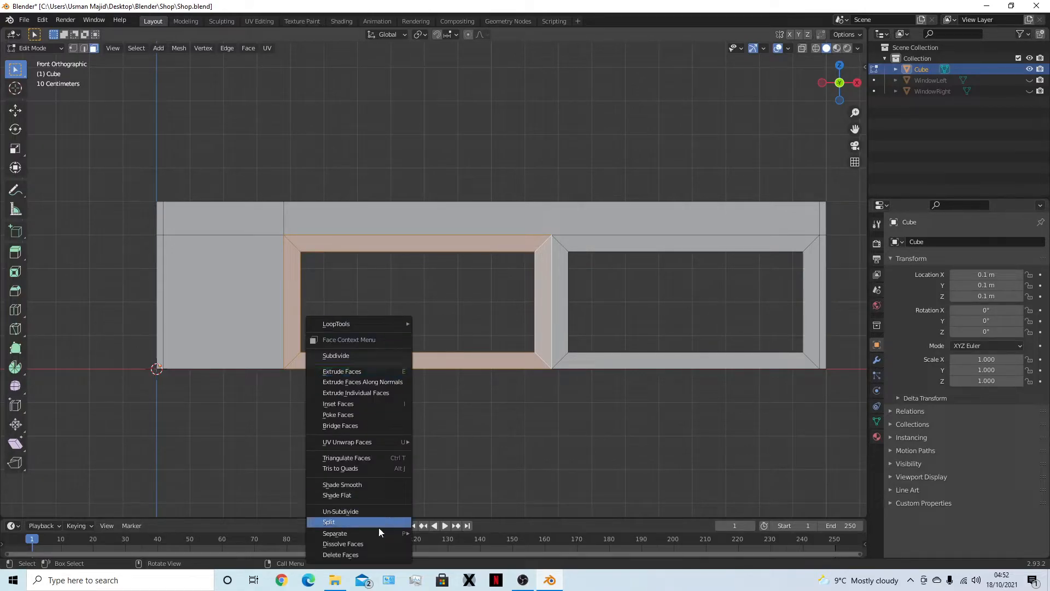
click(372, 543)
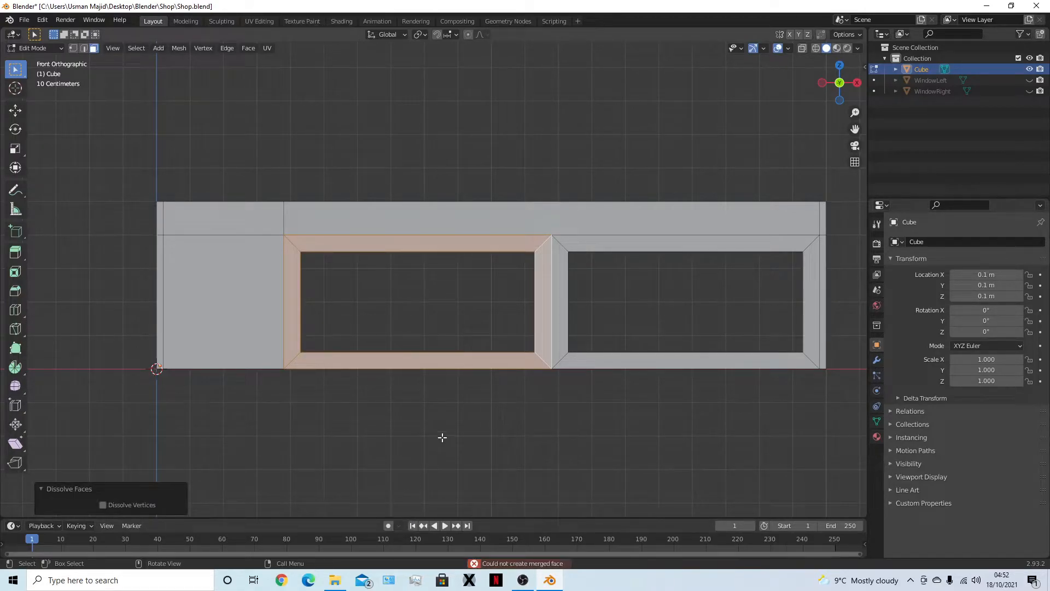
middle_drag(523, 461, 478, 483)
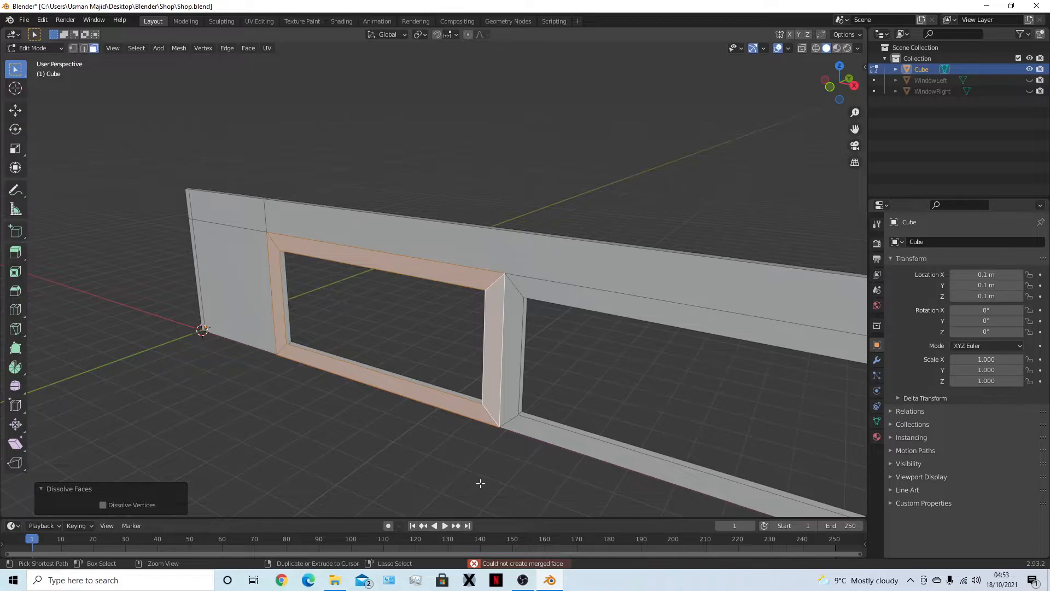
Undo the dissolve attempt and deselect the frame faces.
key(ctrl+z)
click(361, 458)
middle_drag(397, 461, 432, 440)
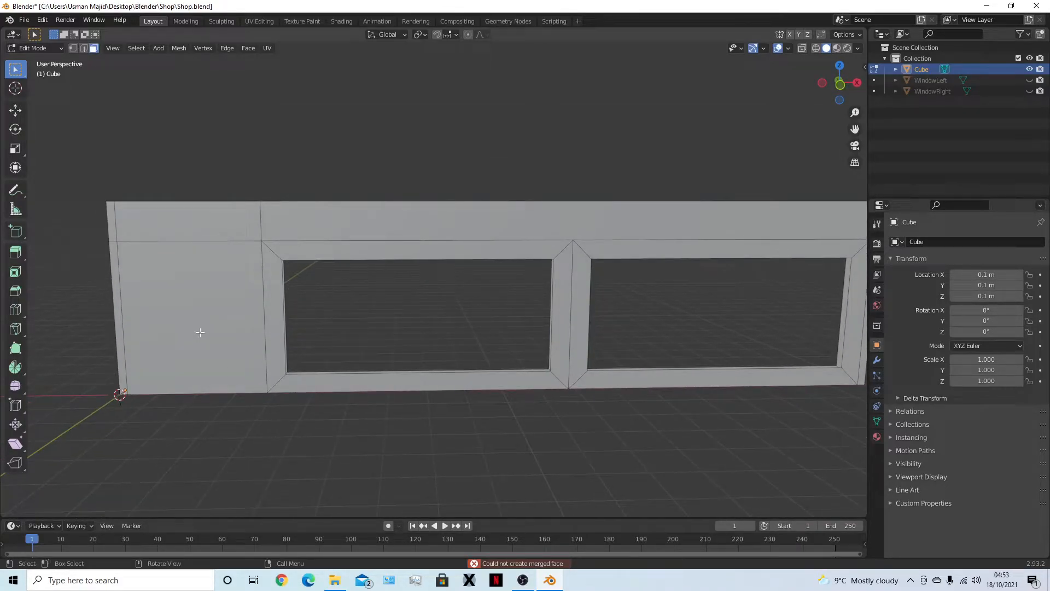
Inset only the front face of the wall's narrow end panel beside the origin by 0.2 m.
click(185, 316)
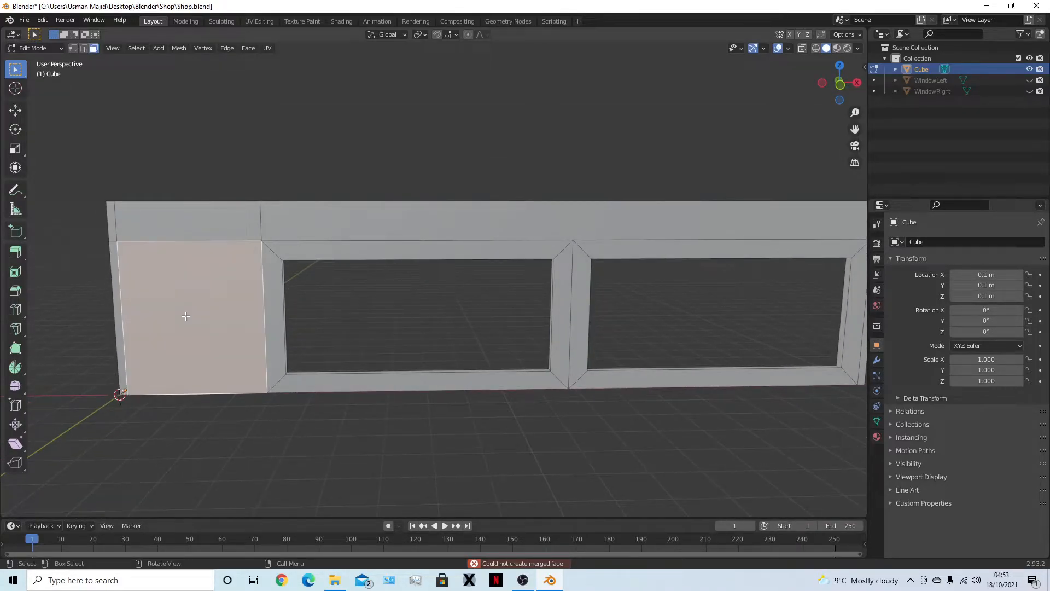
key(KP_1)
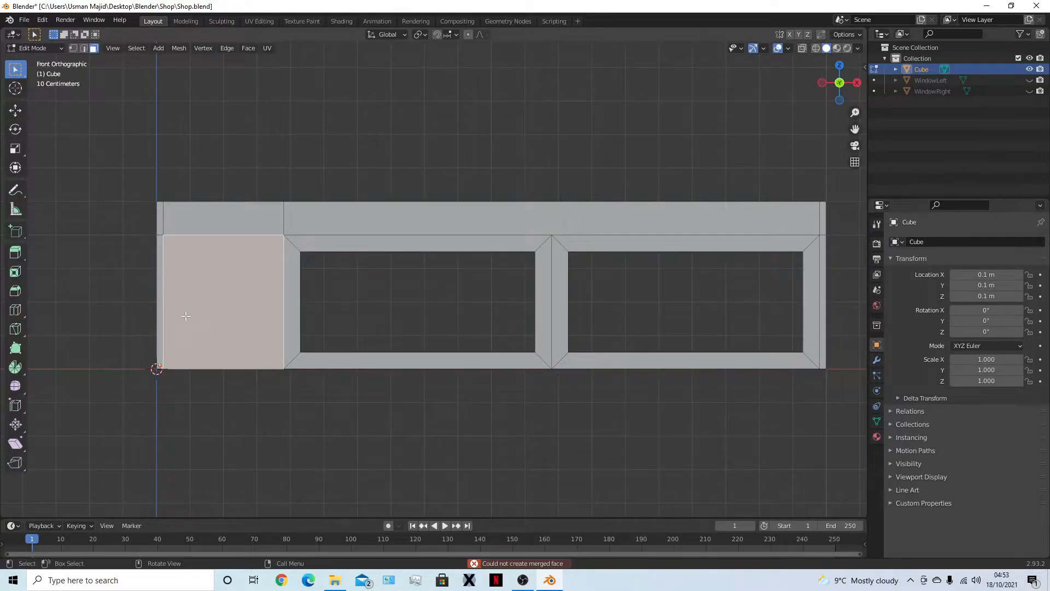
text(i)
text(0.)
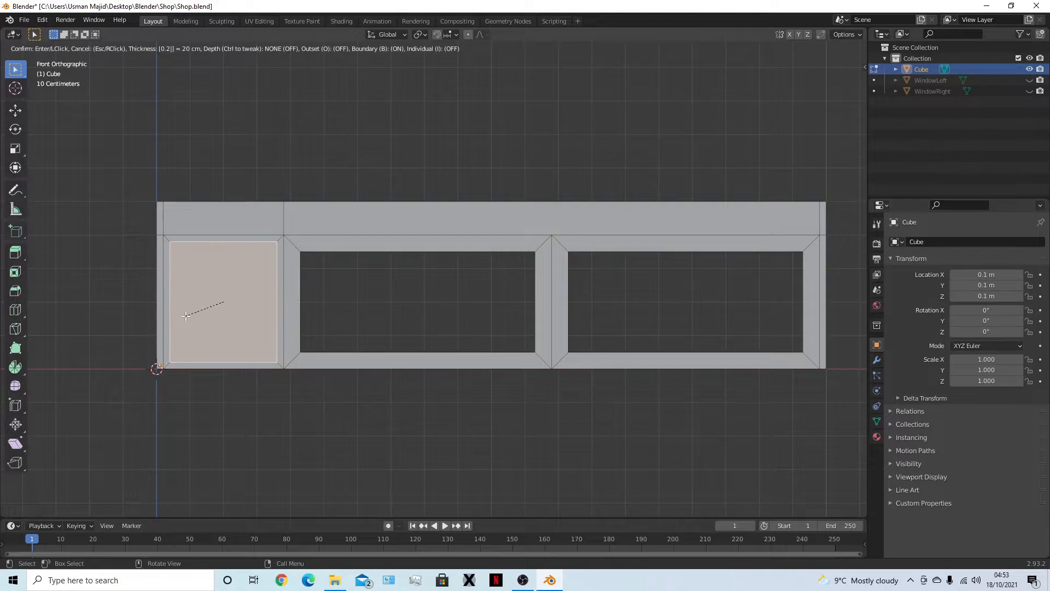
text(5)
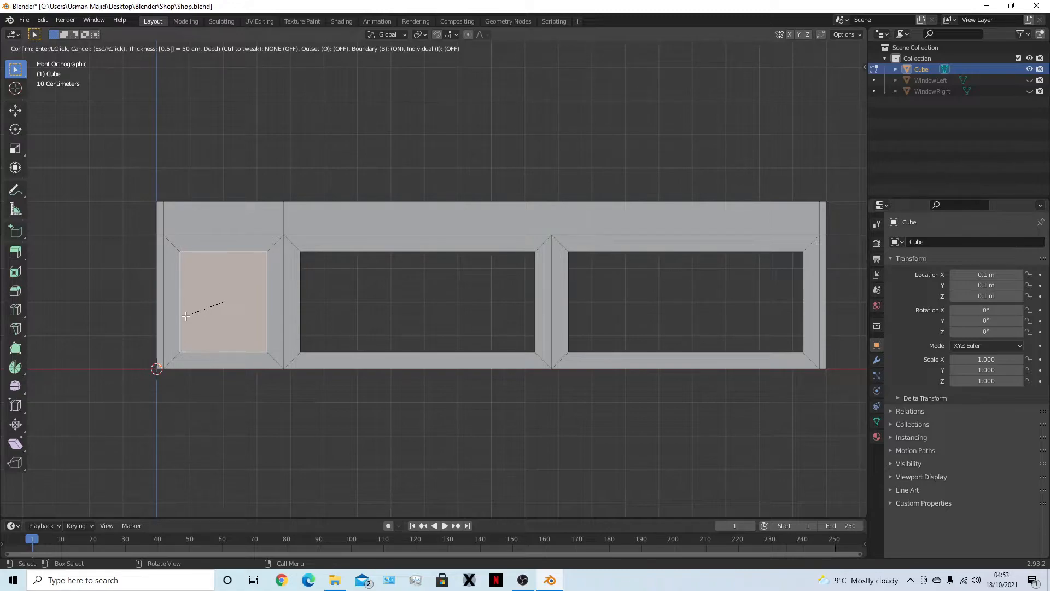
key(BackSpace)
text(2)
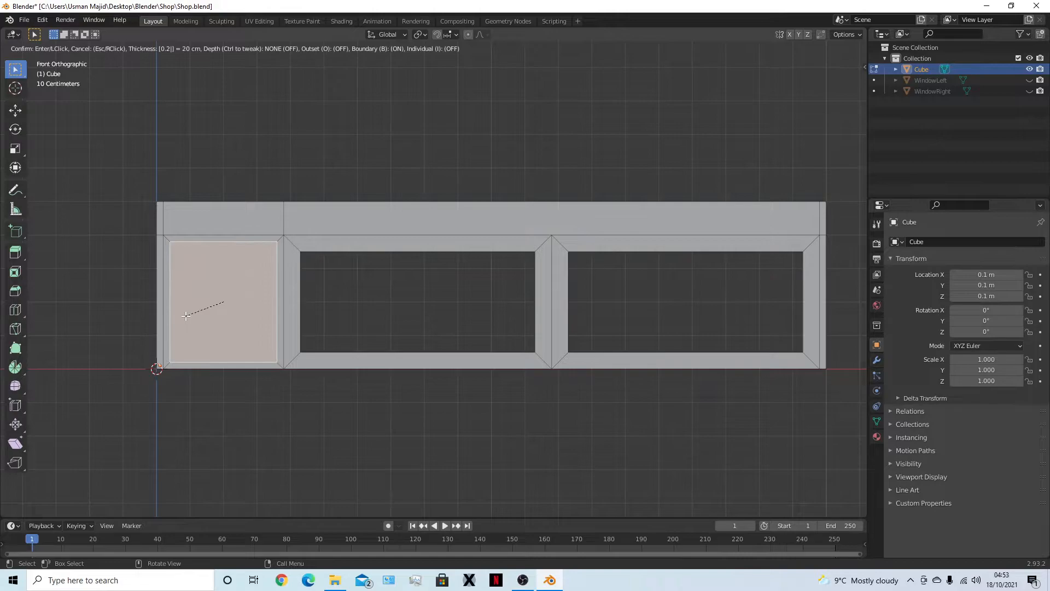
key(Return)
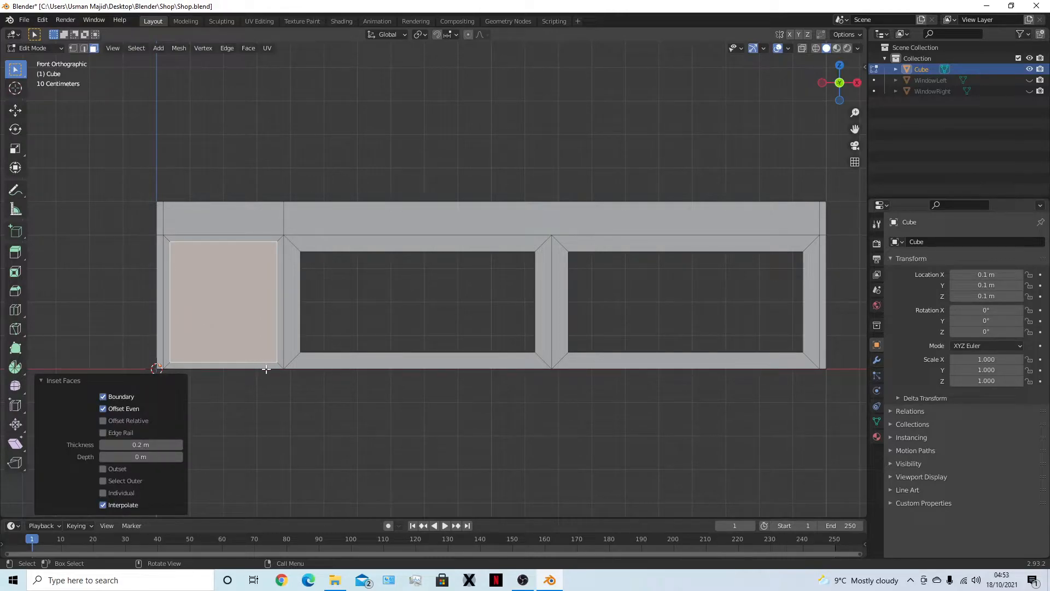
Undo the single-face inset and select both the front and back faces of the narrow end panel.
middle_drag(321, 412, 386, 441)
click(386, 440)
middle_drag(463, 454, 606, 374)
click(605, 374)
middle_drag(758, 436, 357, 413)
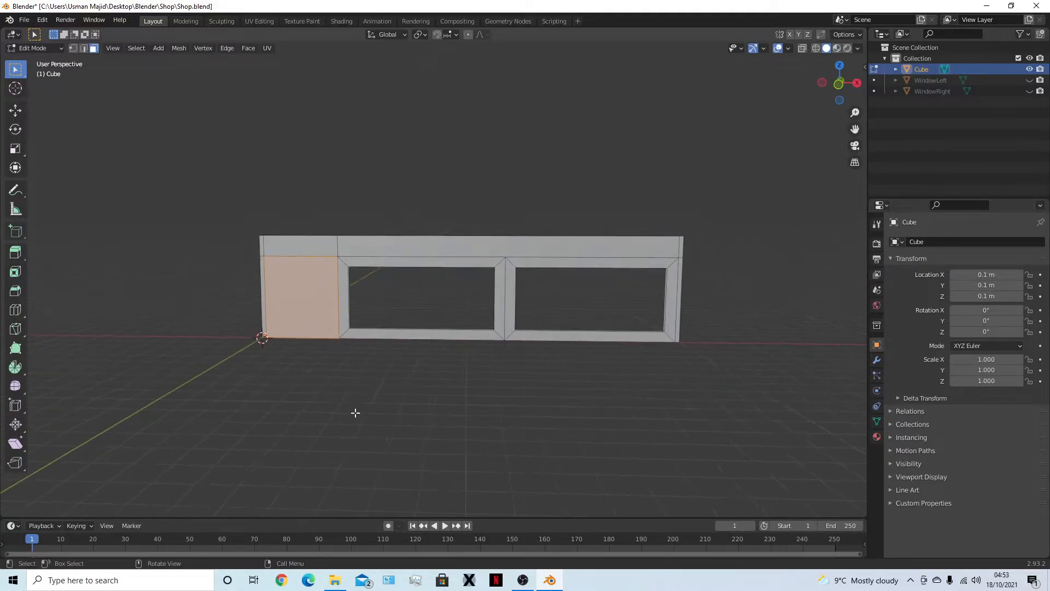
Inset the end panel's selected front and back faces by 0.2 m.
key(KP_1)
scroll(354, 407, up, 2)
shift+middle_drag(347, 468, 534, 445)
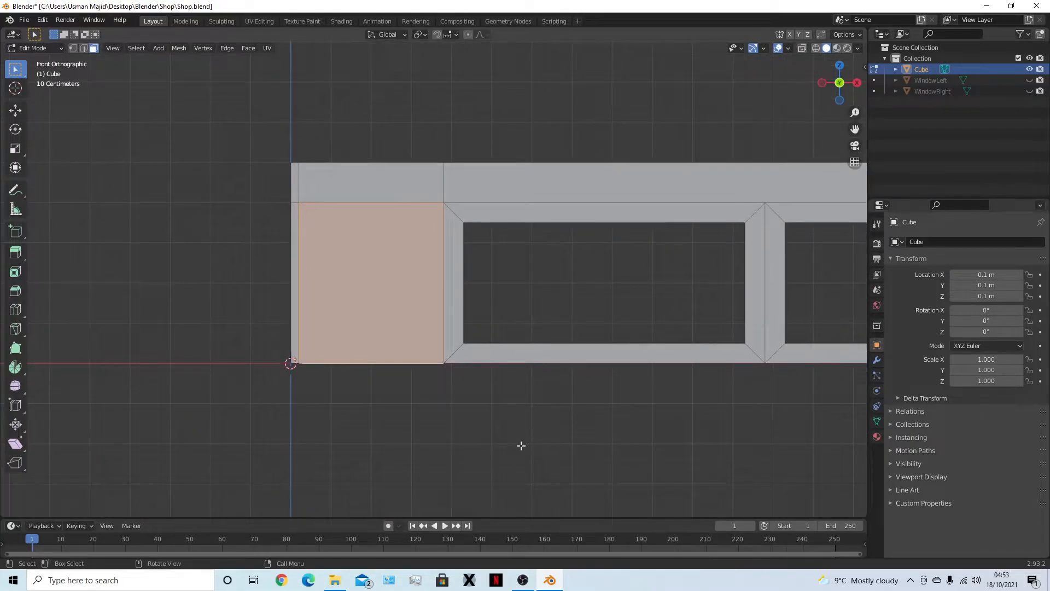
text(i0.2)
key(Return)
middle_drag(446, 438, 525, 410)
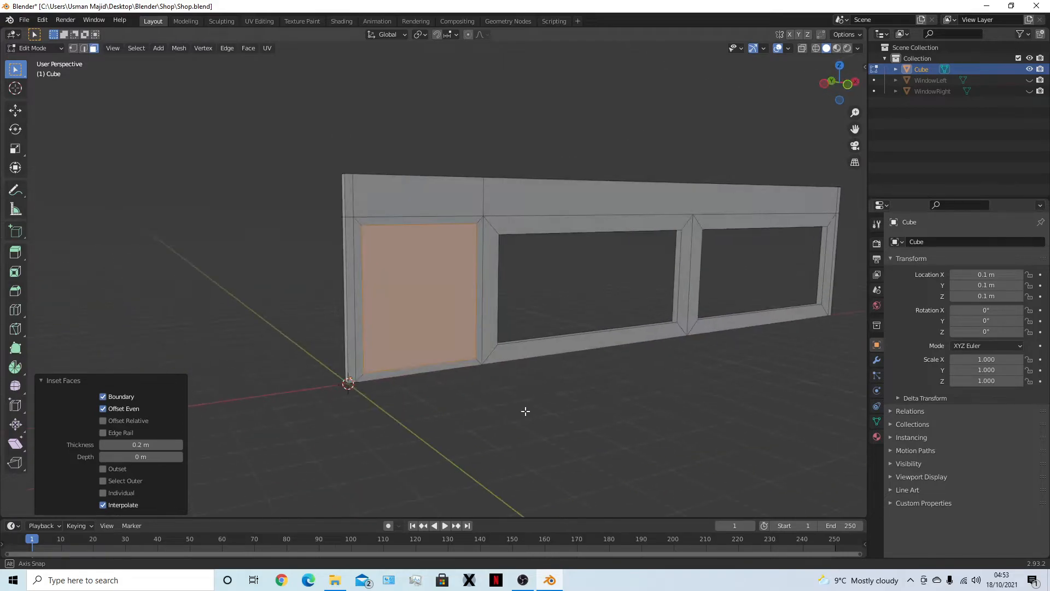
Scale the two inset end-panel faces to 0.6 along the global X axis.
scroll(525, 410, down, 2)
key(s)
key(x)
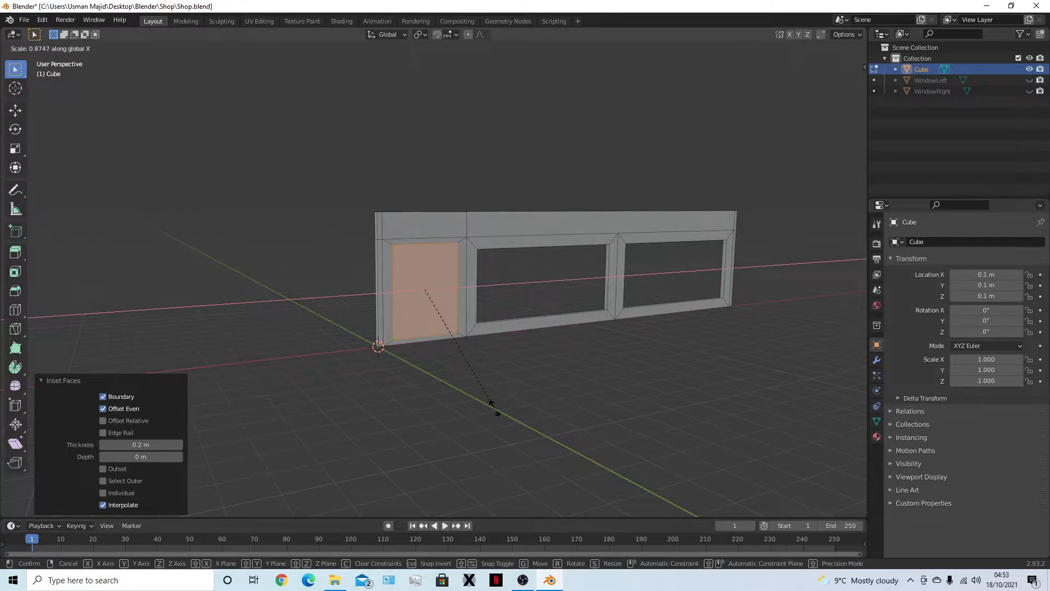
text(0.5)
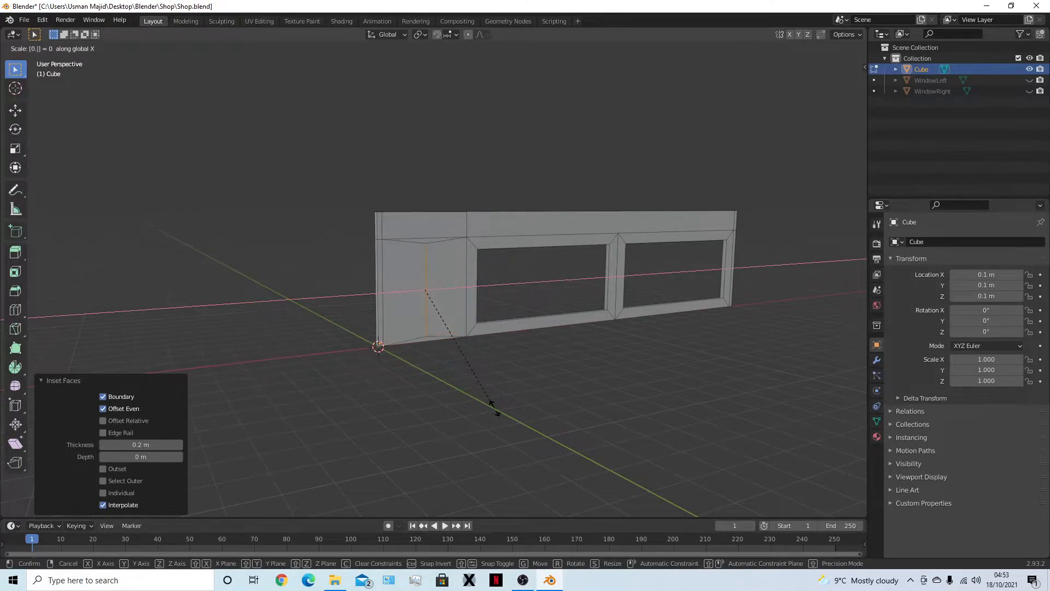
key(BackSpace)
text(6)
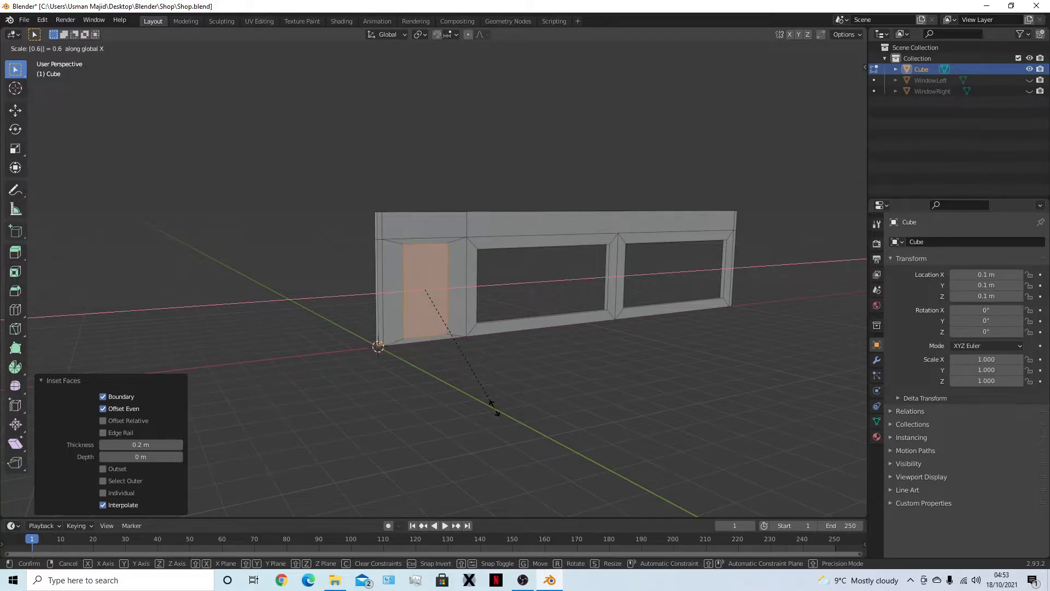
key(BackSpace)
text(7)
key(BackSpace)
text(6)
key(Return)
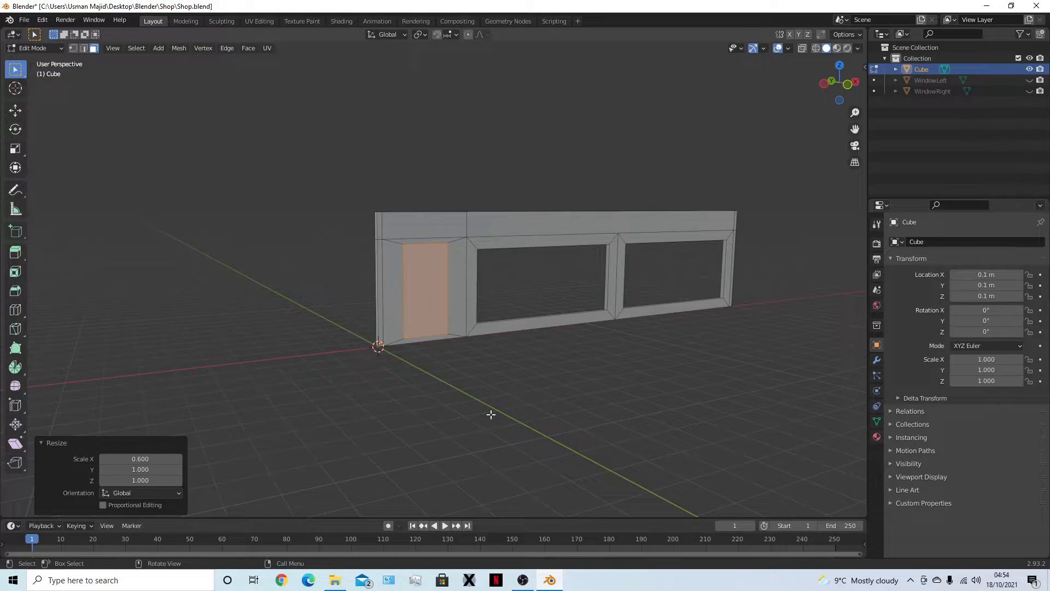
Examine the narrowed inset of the end panel from the front and clear the face selection.
middle_drag(429, 391, 400, 383)
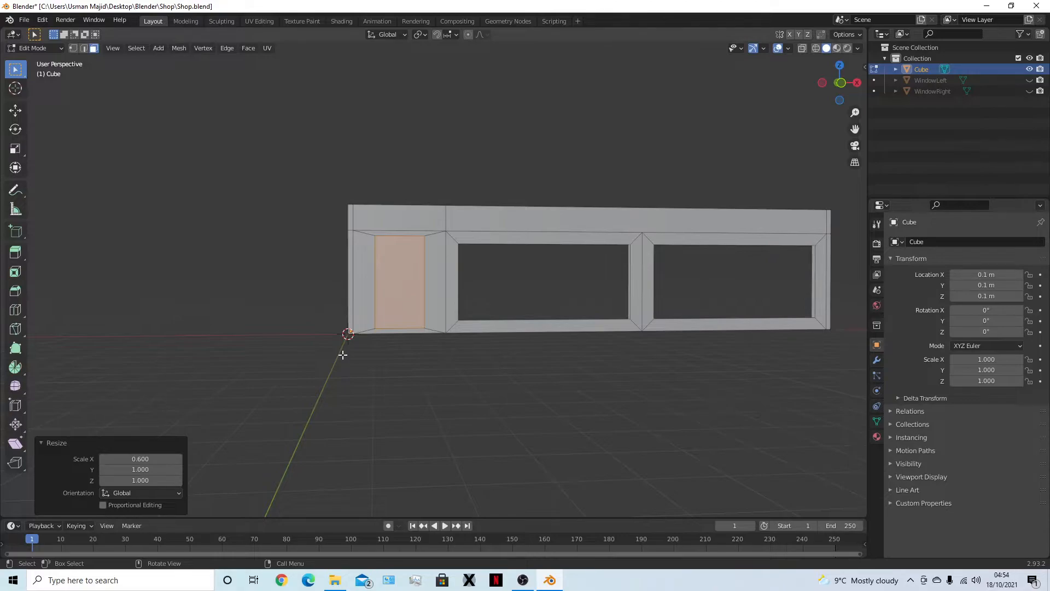
scroll(375, 297, up, 4)
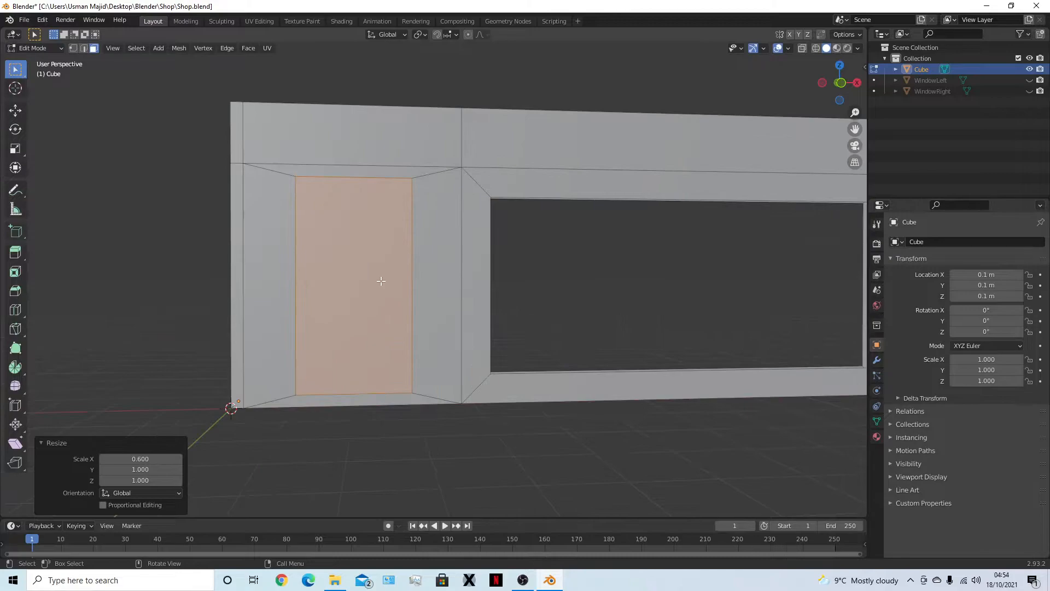
key(KP_1)
scroll(372, 262, up, 3)
shift+middle_drag(429, 276, 606, 369)
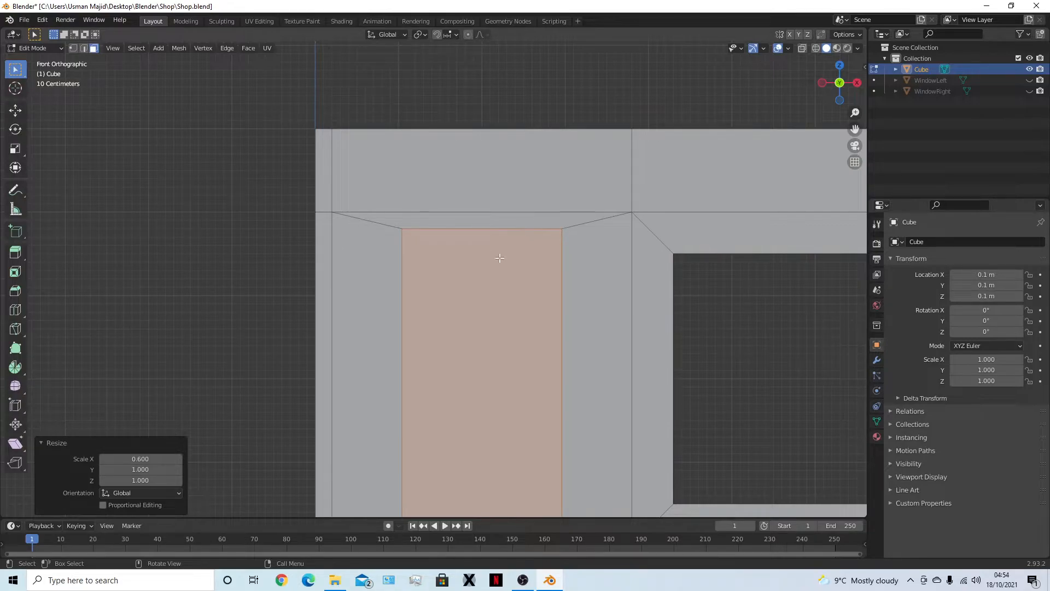
scroll(493, 287, down, 3)
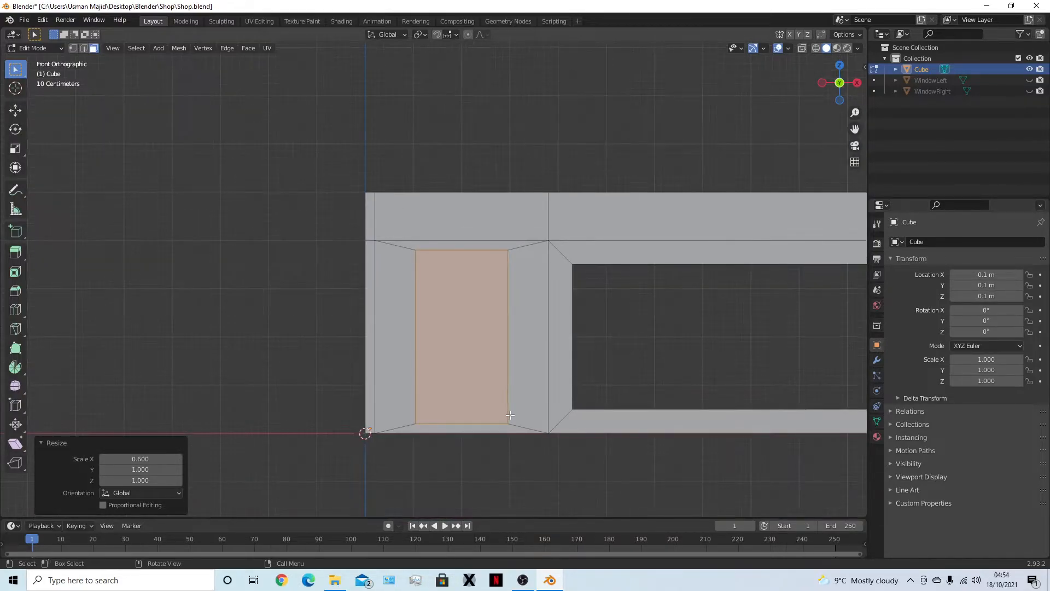
click(479, 329)
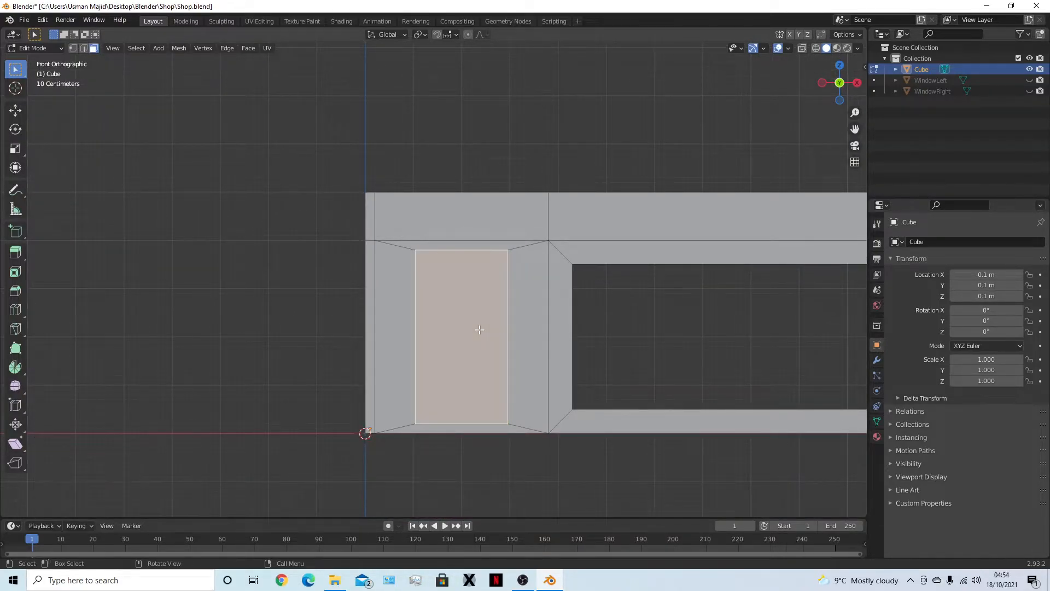
click(524, 455)
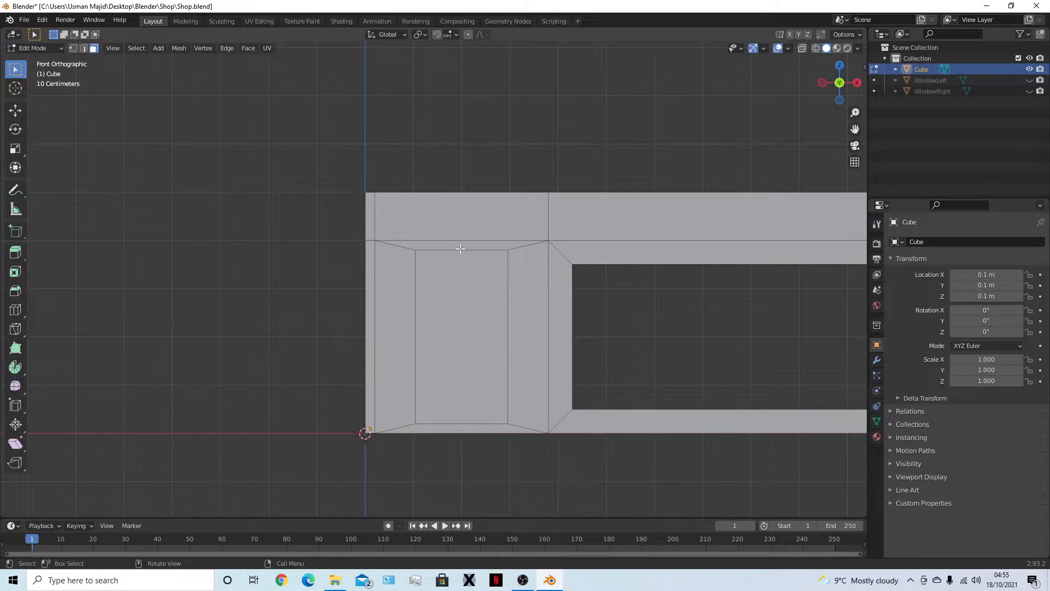
Select the front and back faces of the door panel beside the windows and separate them into their own object.
click(461, 331)
middle_drag(475, 348, 381, 372)
click(515, 323)
right_click(480, 361)
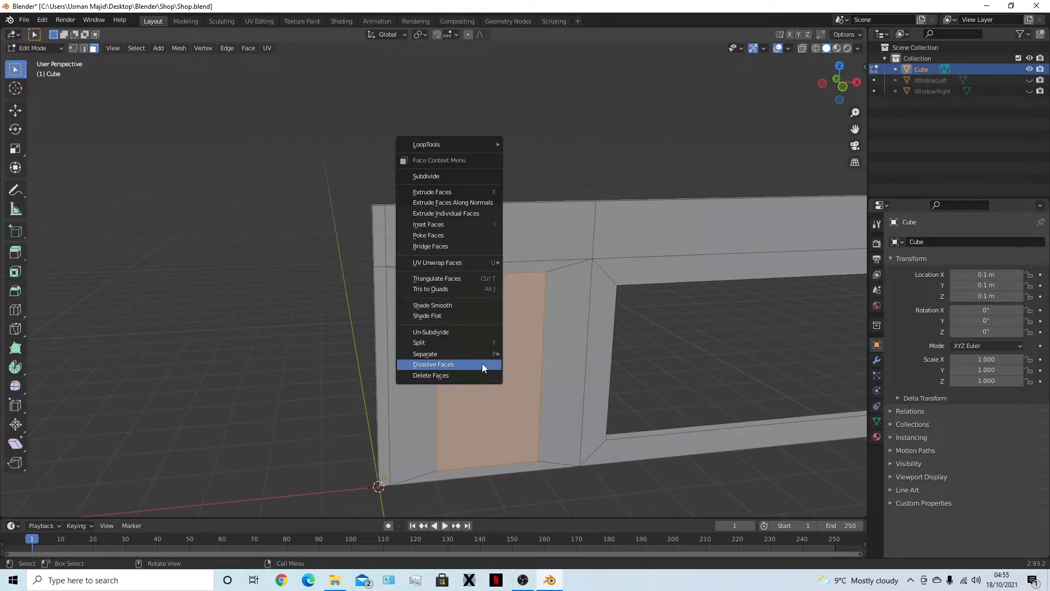
key(p)
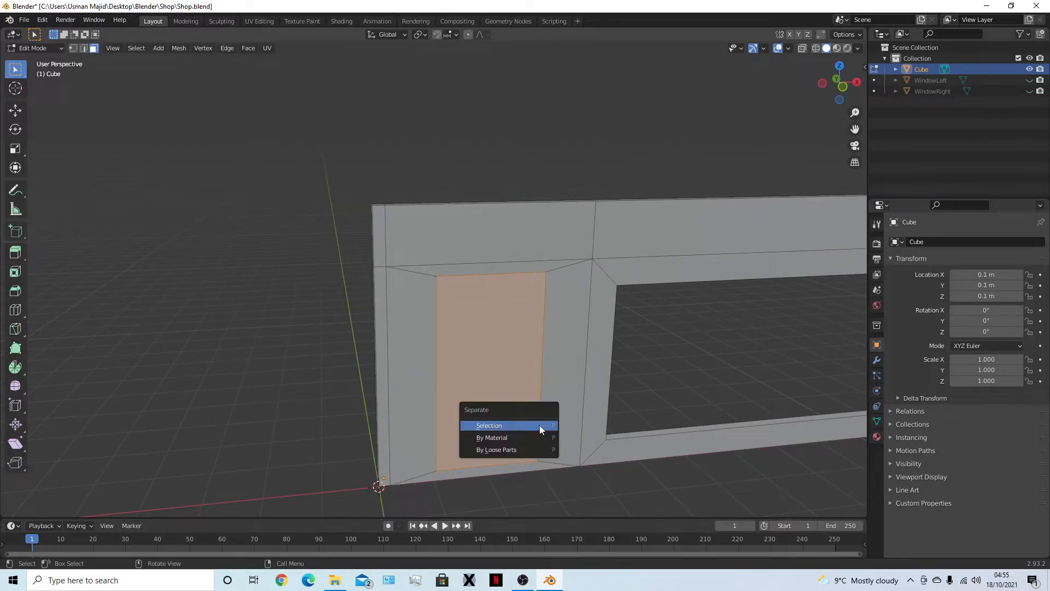
click(539, 425)
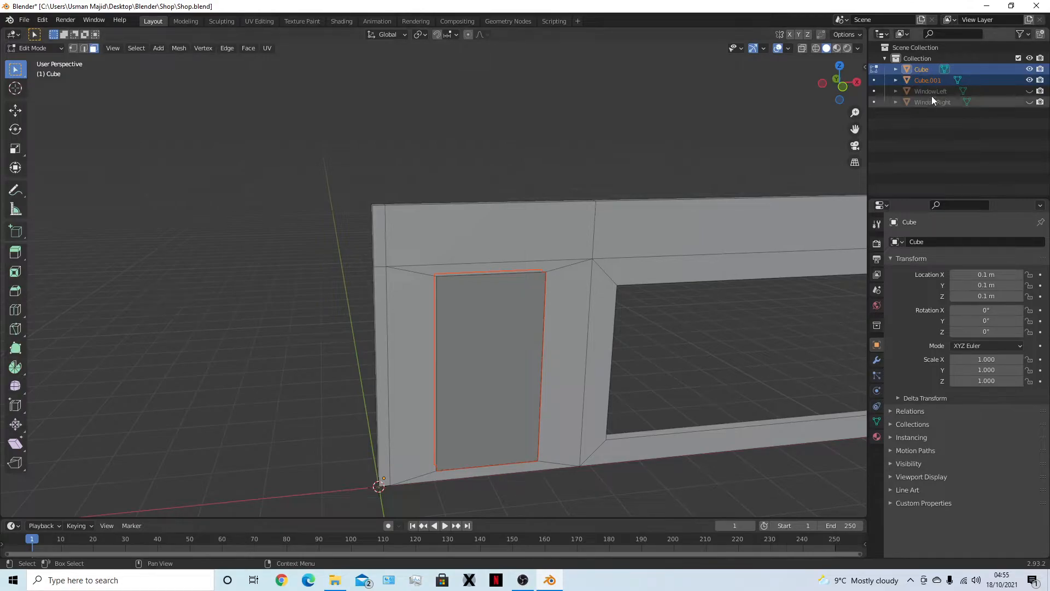
Rename the separated door panel object as Door, leave mesh editing and hide the door from the viewport.
double_click(930, 80)
text(Door)
key(Return)
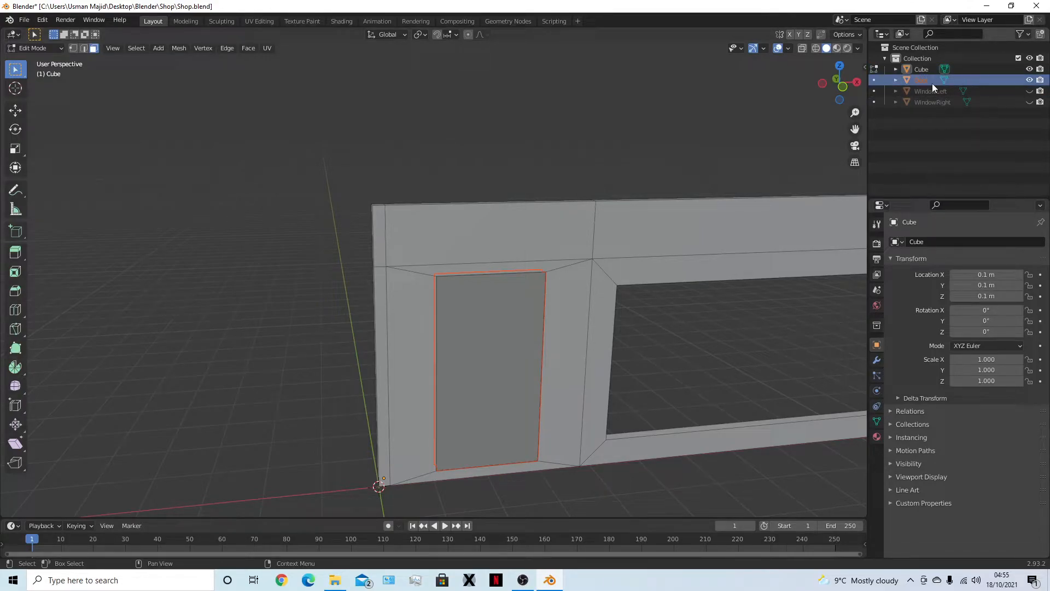
key(Tab)
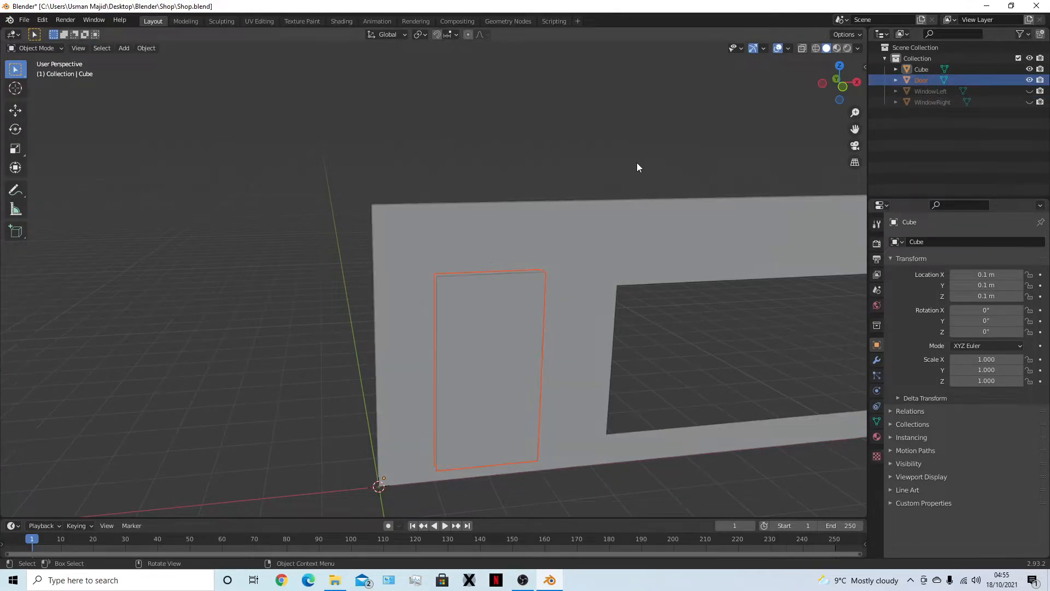
key(KP_1)
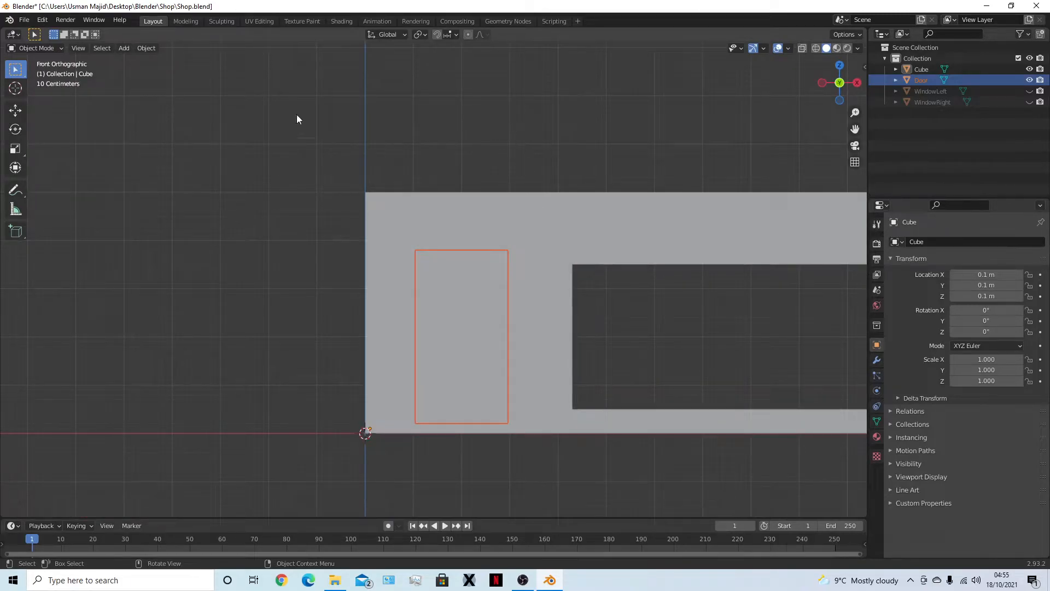
click(474, 299)
key(h)
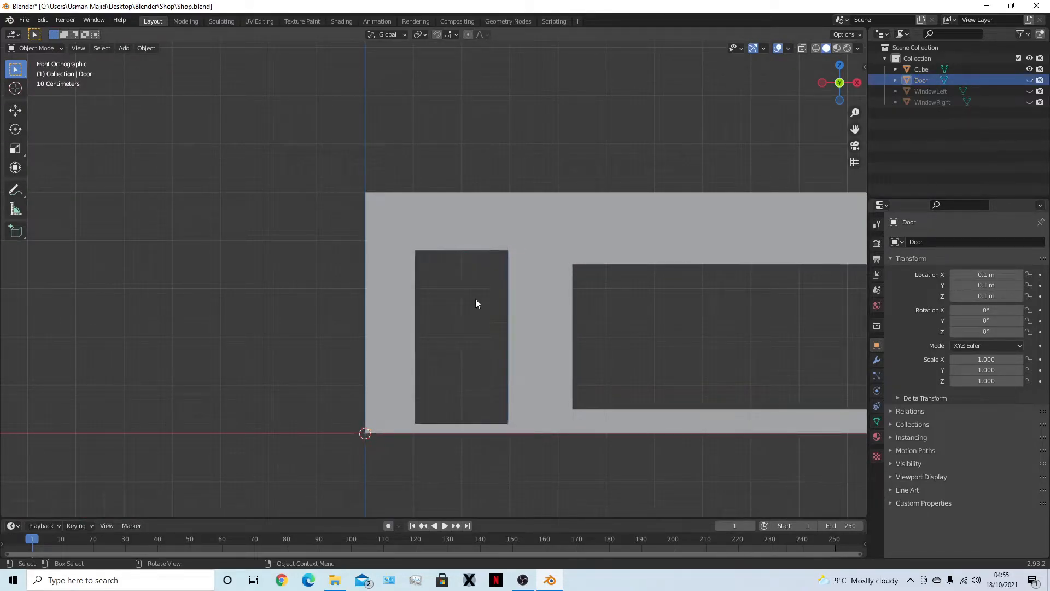
Select the front wall object and reopen its mesh for editing.
middle_drag(238, 324, 480, 297)
click(475, 284)
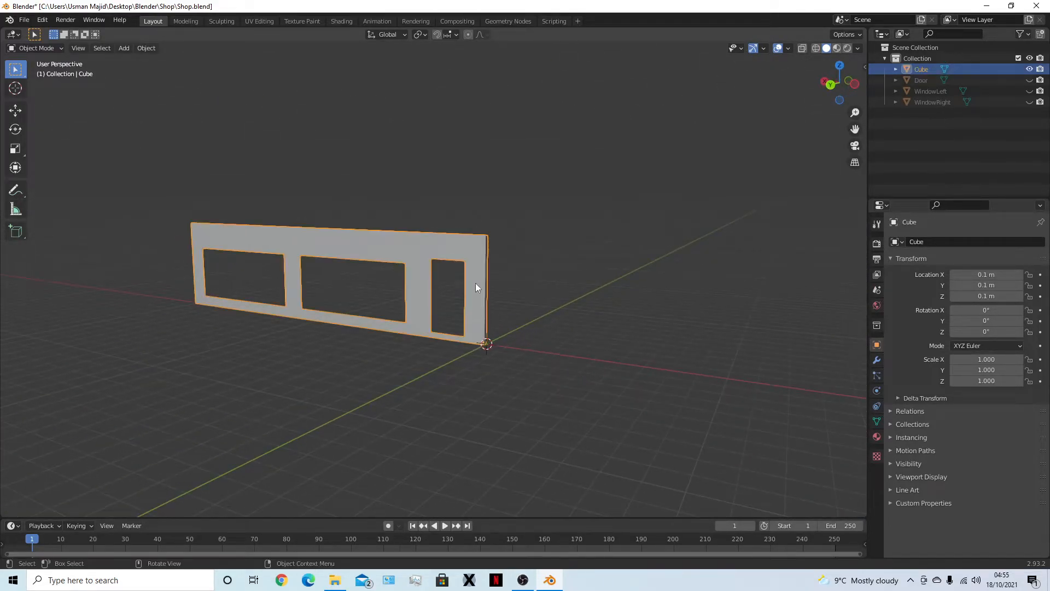
key(Tab)
scroll(438, 363, up, 2)
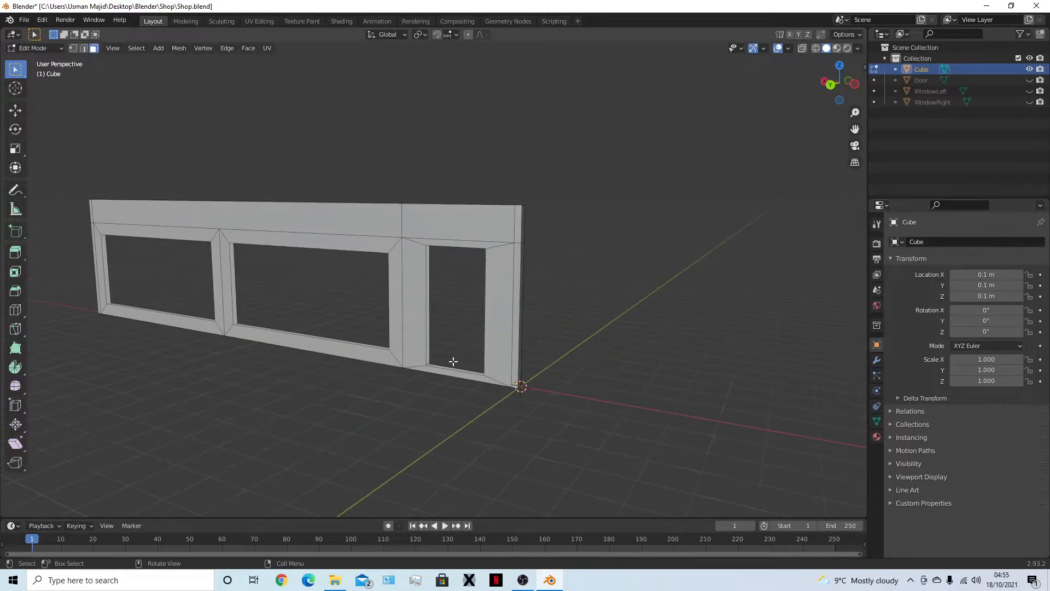
mouse_move(509, 344)
middle_down()
mouse_move(555, 333)
mouse_move(535, 335)
mouse_move(519, 355)
mouse_move(455, 363)
mouse_move(524, 335)
middle_up()
click(501, 228)
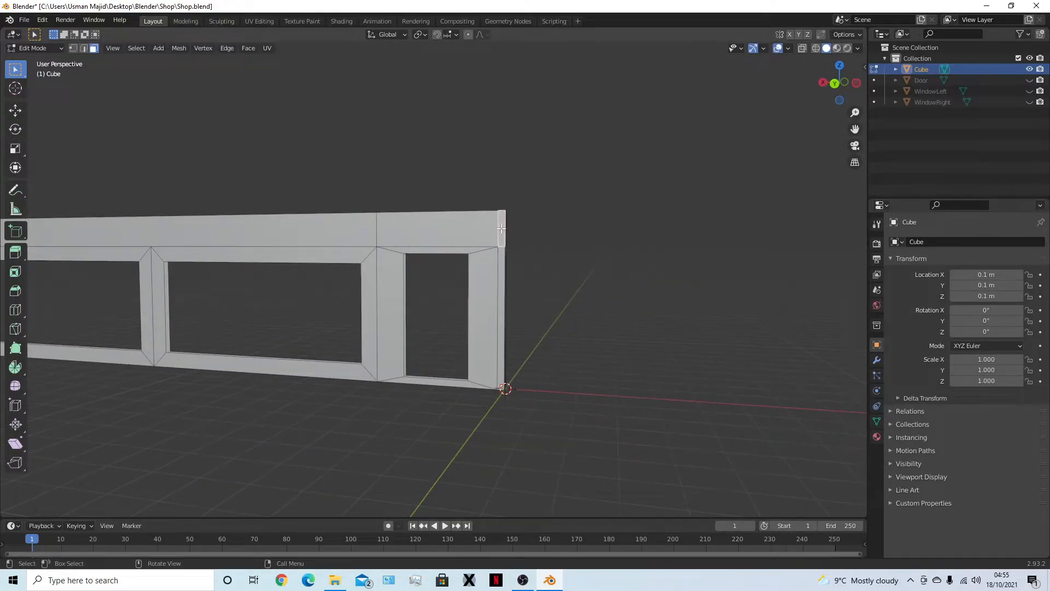
shift+click(503, 314)
middle_drag(518, 381, 540, 375)
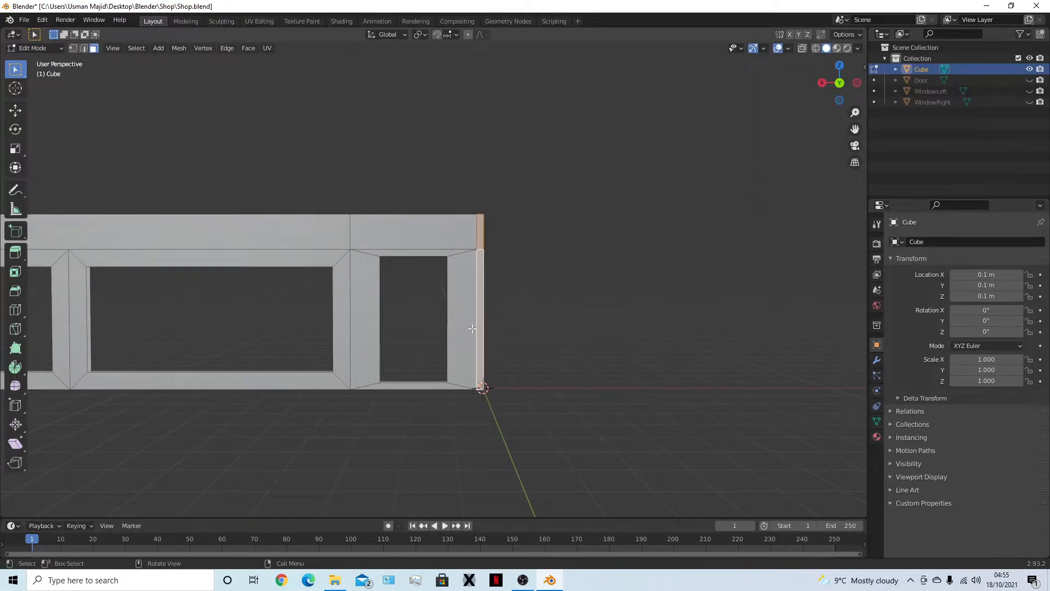
click(579, 356)
scroll(257, 388, down, 3)
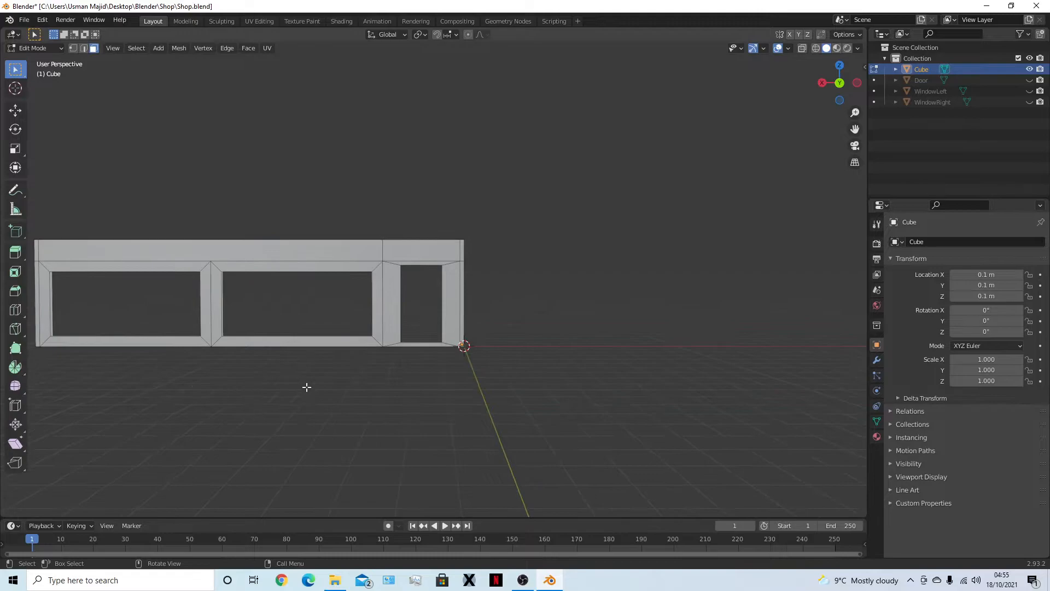
Box-select the front wall's faces in front view and try to dissolve them into one face.
key(KP_1)
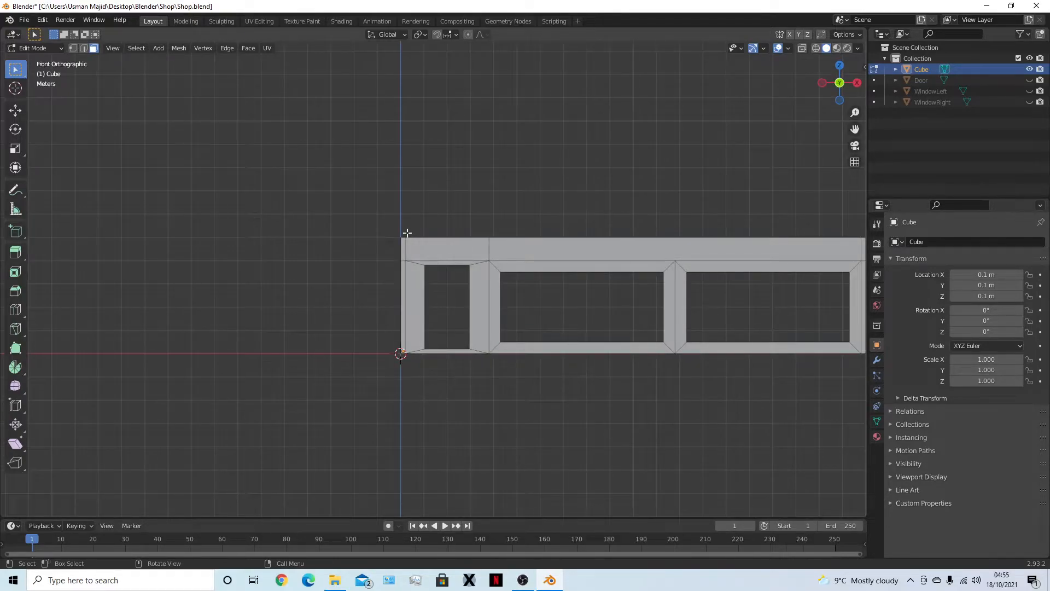
drag(412, 244, 855, 349)
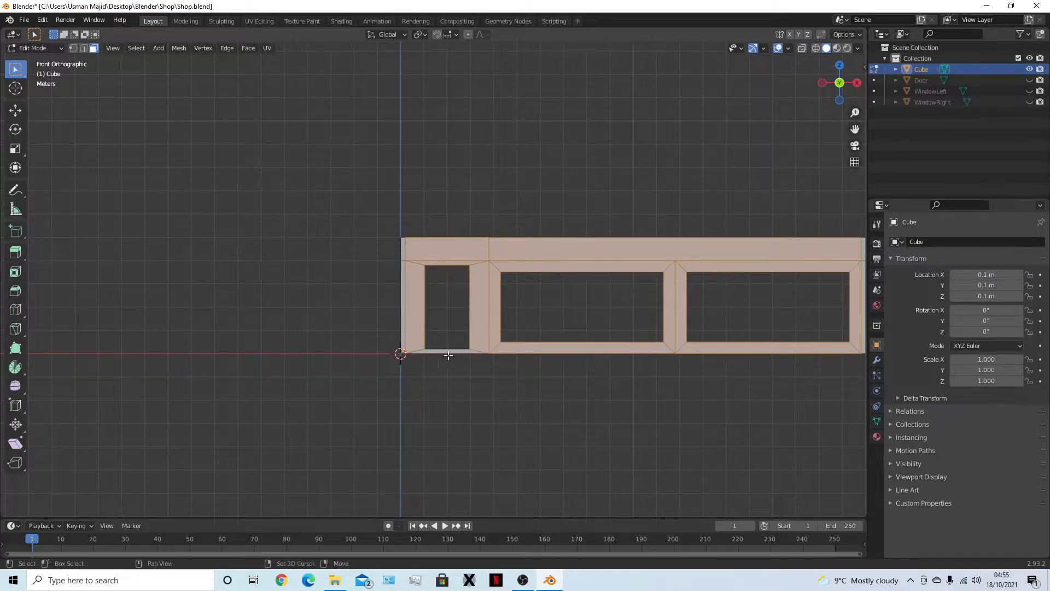
shift+middle_drag(614, 426, 501, 443)
scroll(535, 352, up, 4)
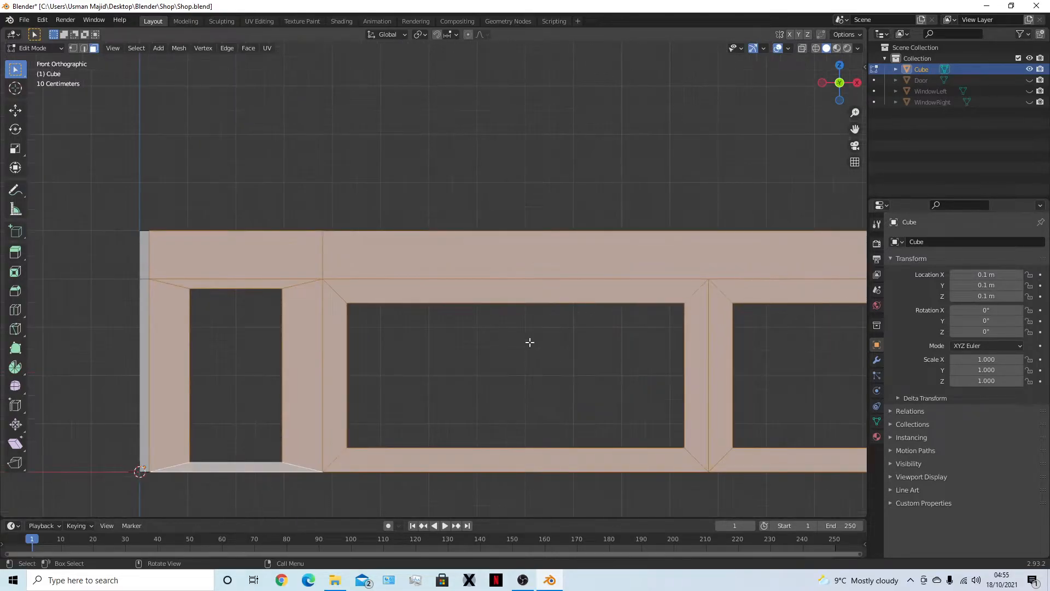
key(x)
click(496, 283)
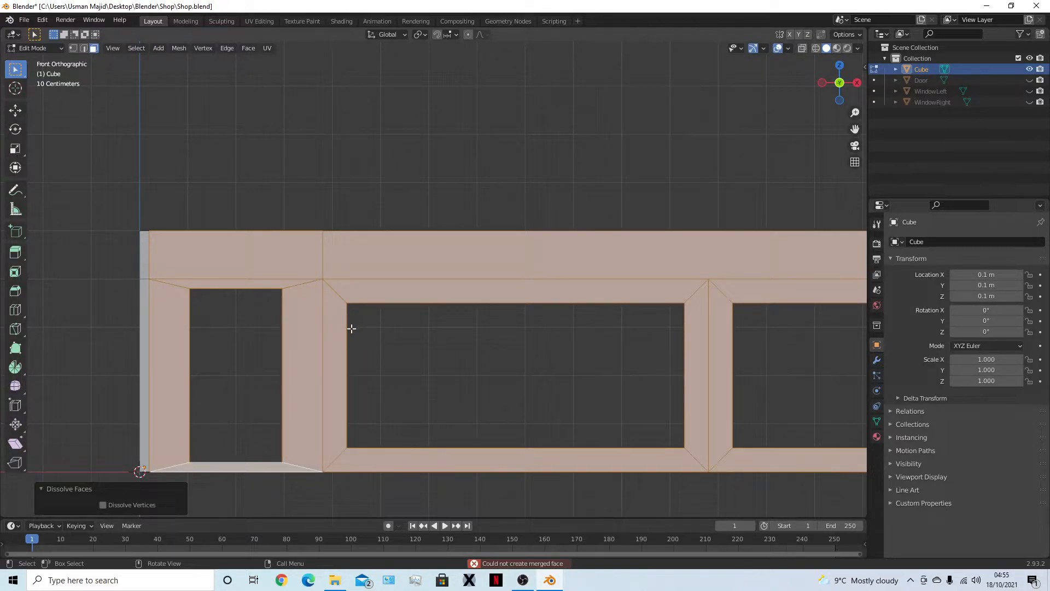
Try to clean up the front wall's topology by dissolving its selected vertices.
key(x)
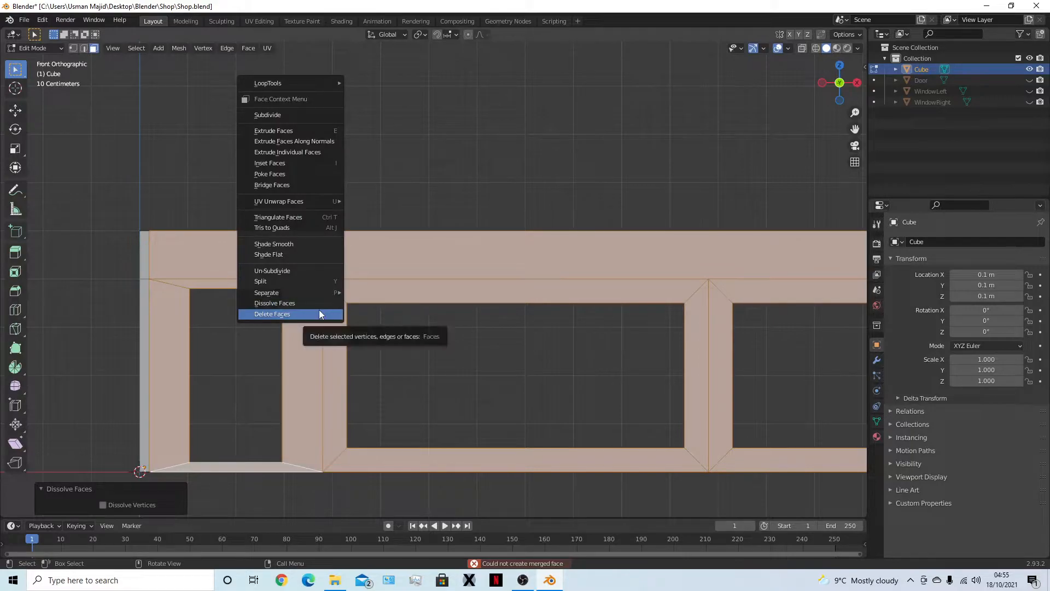
key(1)
right_click(315, 326)
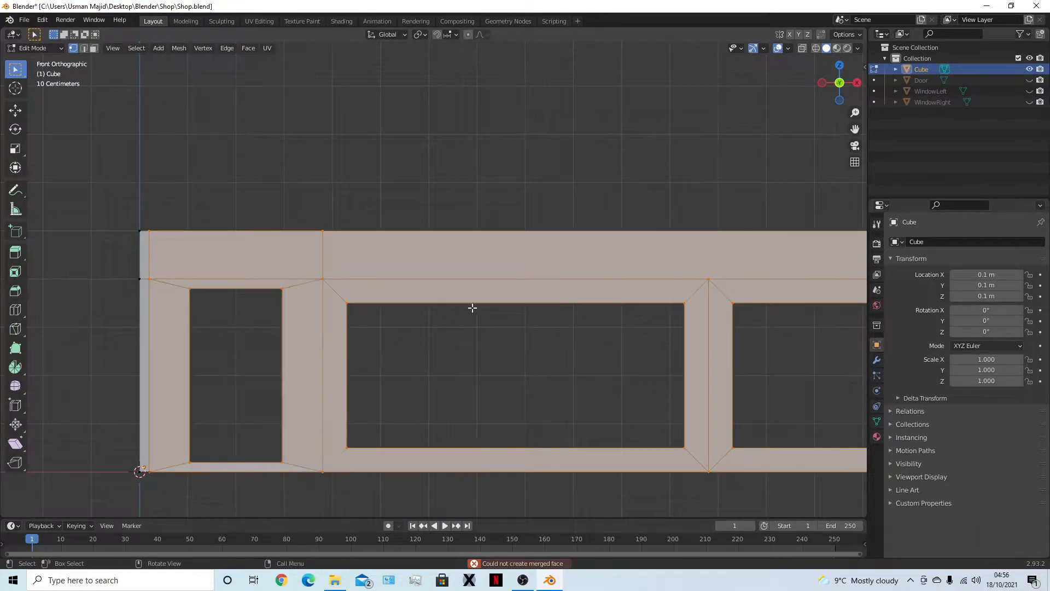
right_click(300, 300)
click(290, 536)
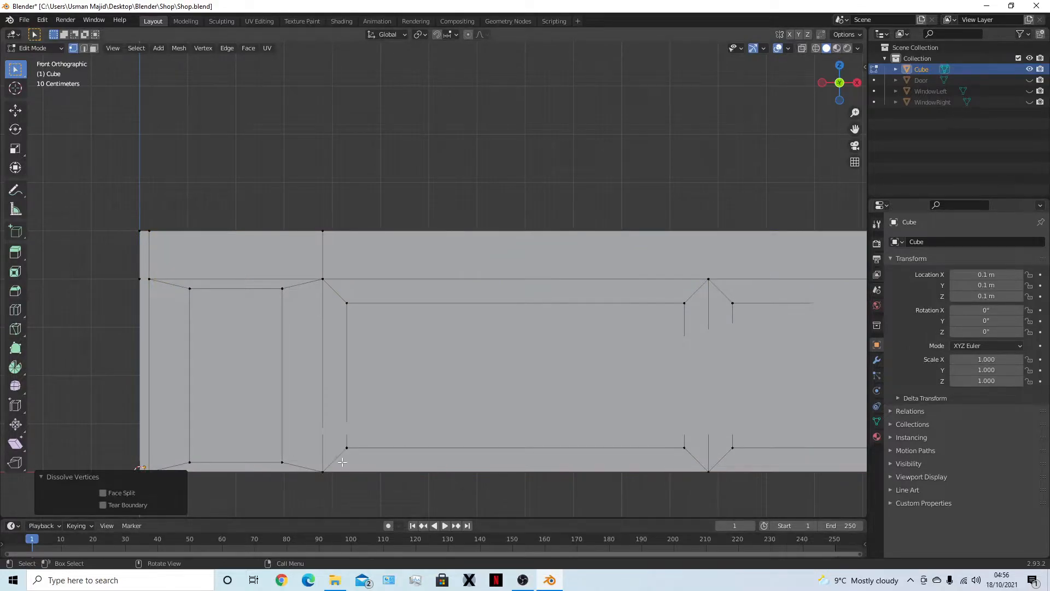
Try dissolving the front wall's edges, undo it, and return to face selection with nothing selected.
middle_drag(343, 462, 421, 462)
key(a)
key(2)
right_click(353, 377)
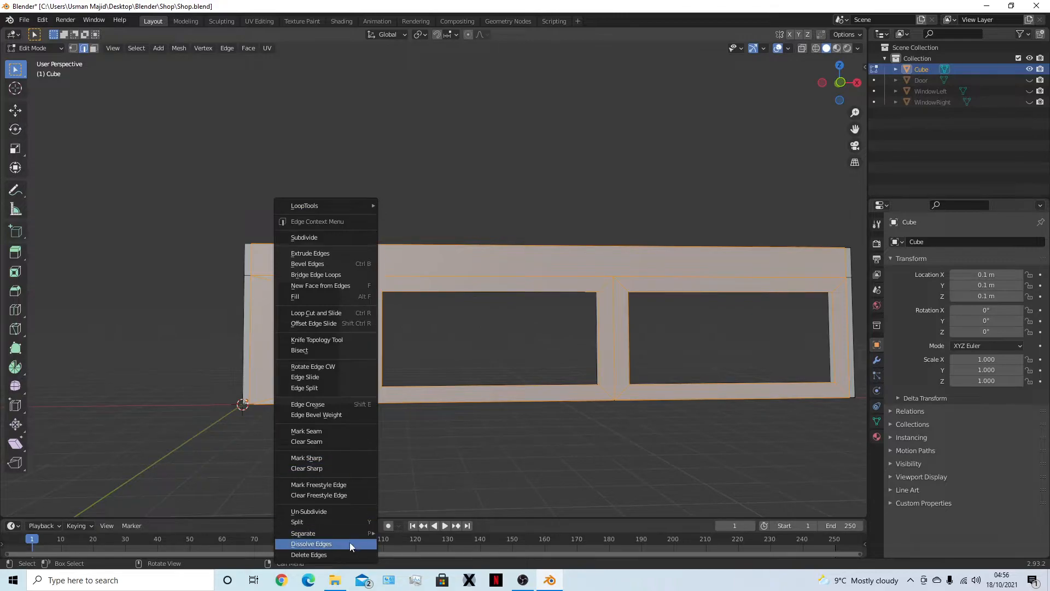
click(350, 543)
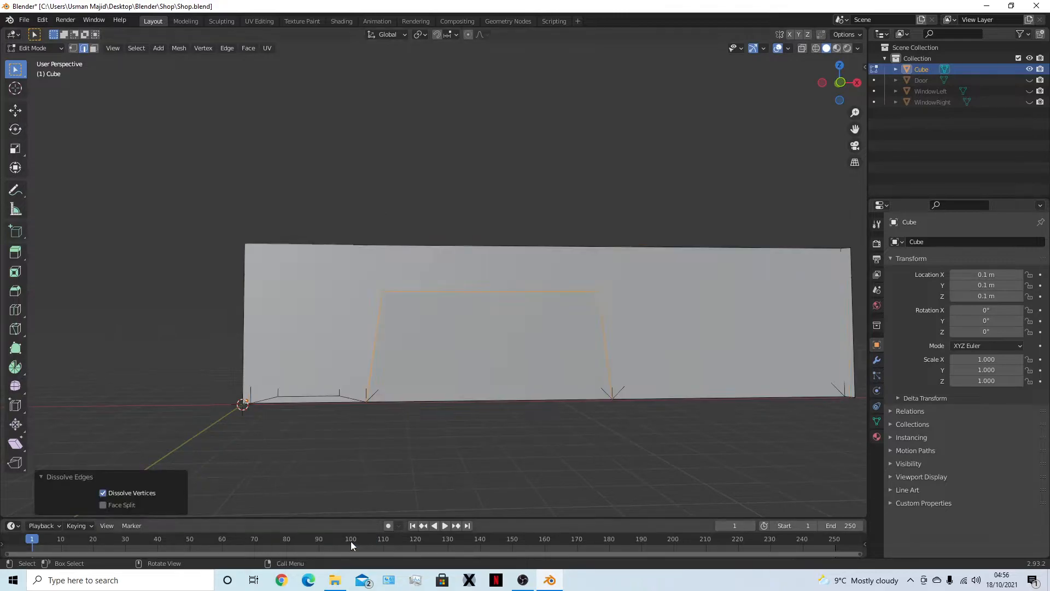
key(ctrl+z)
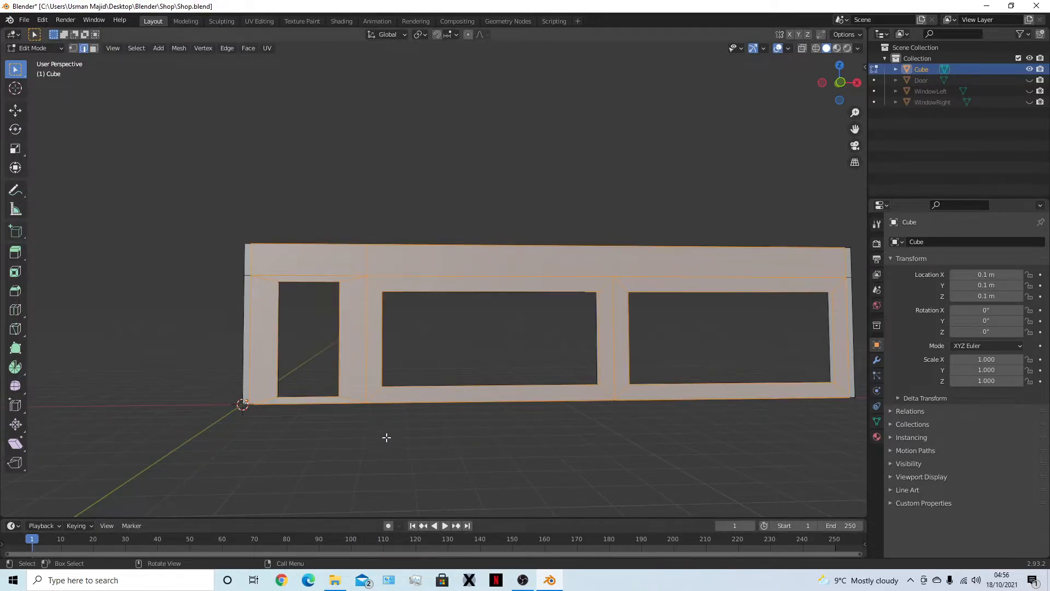
key(alt+a)
key(3)
Extrude the upper and lower narrow strip faces on the front wall's rear side, at the door end, by 9.6 m.
middle_drag(307, 445, 541, 470)
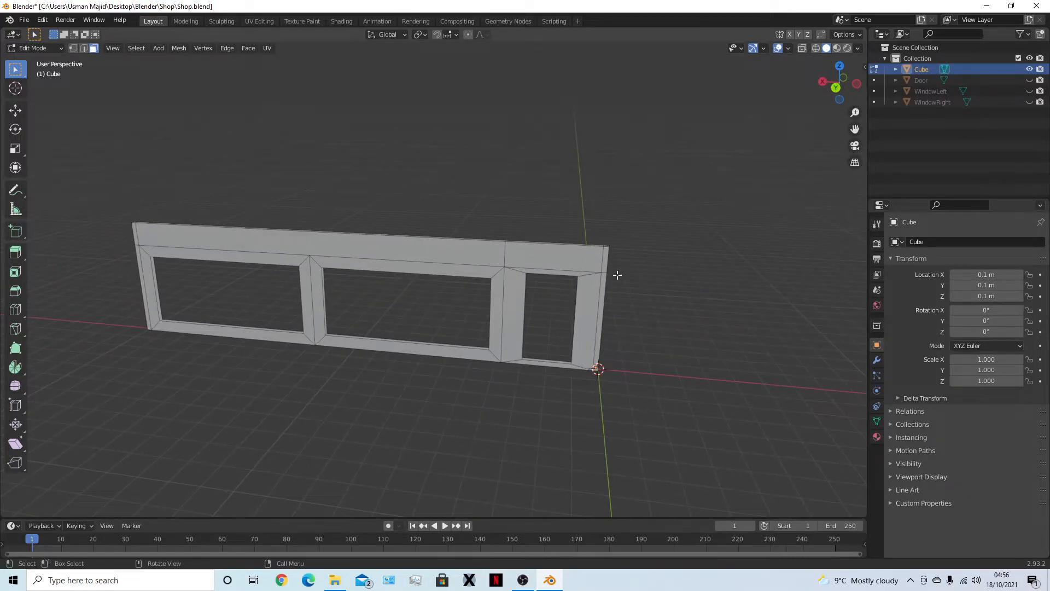
shift+click(606, 258)
shift+click(602, 316)
middle_drag(616, 357, 544, 370)
scroll(545, 372, up, 2)
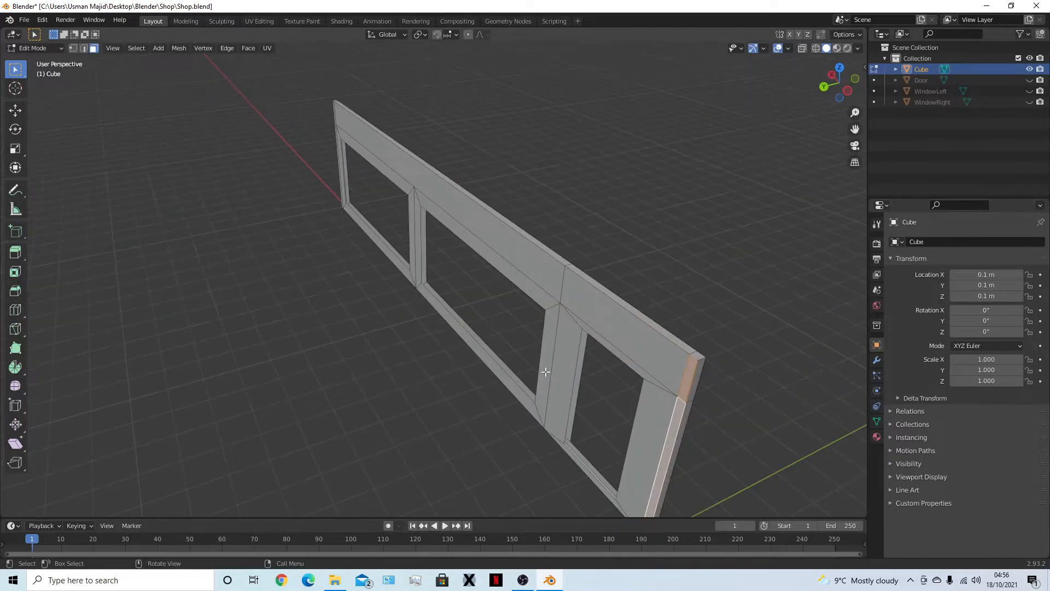
key(KP_7)
scroll(375, 295, down, 5)
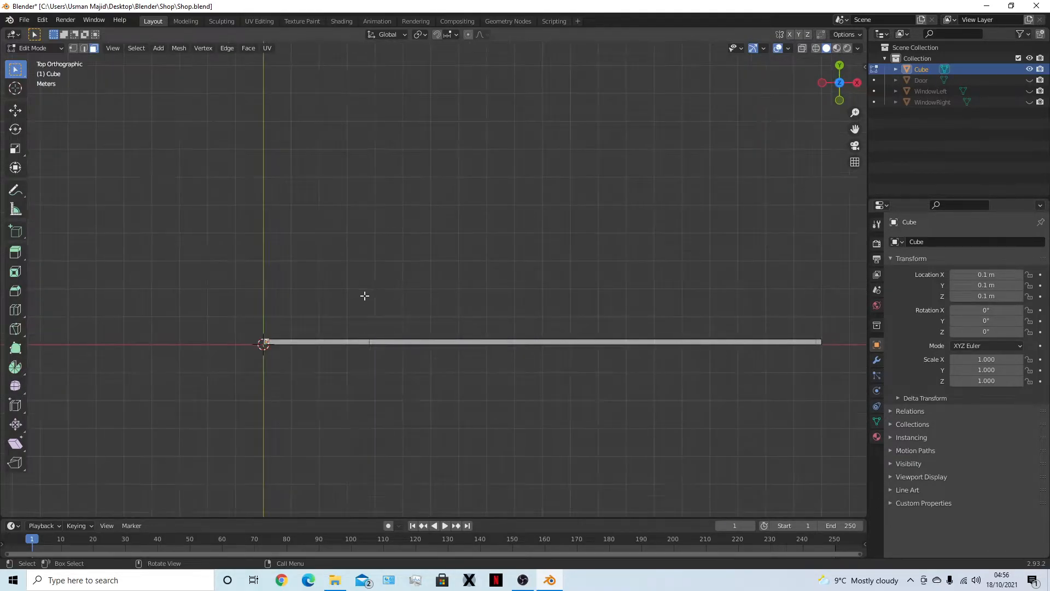
shift+middle_drag(361, 263, 448, 368)
scroll(452, 355, up, 3)
shift+middle_drag(518, 394, 478, 286)
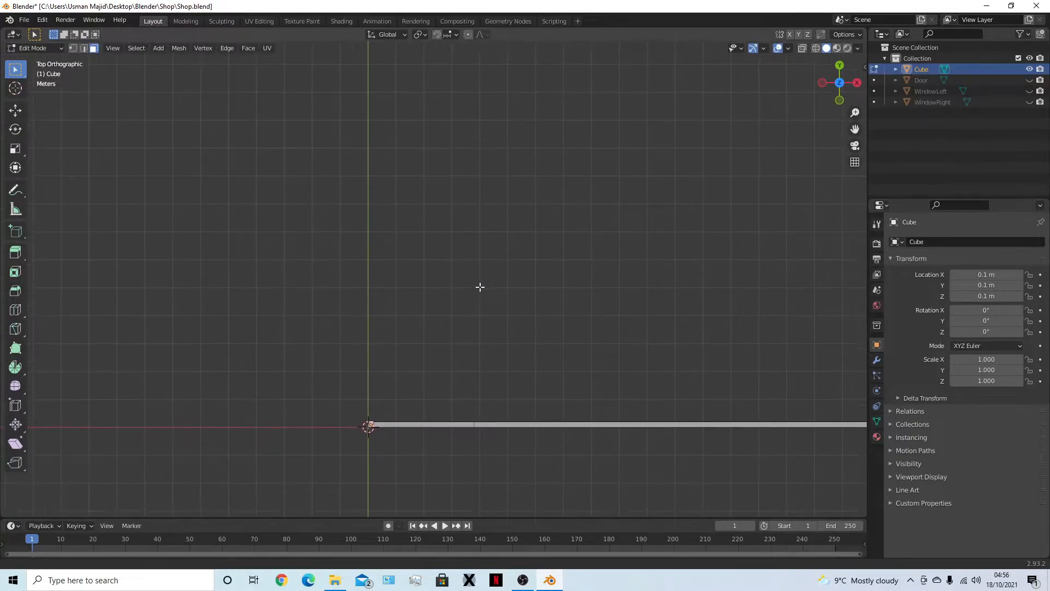
scroll(444, 350, down, 2)
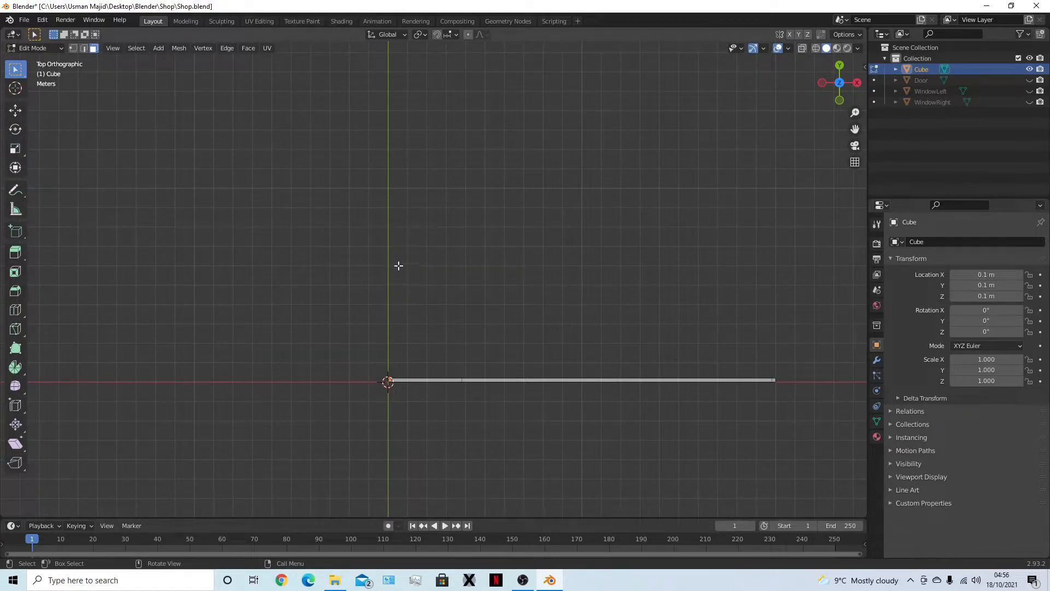
scroll(396, 385, up, 2)
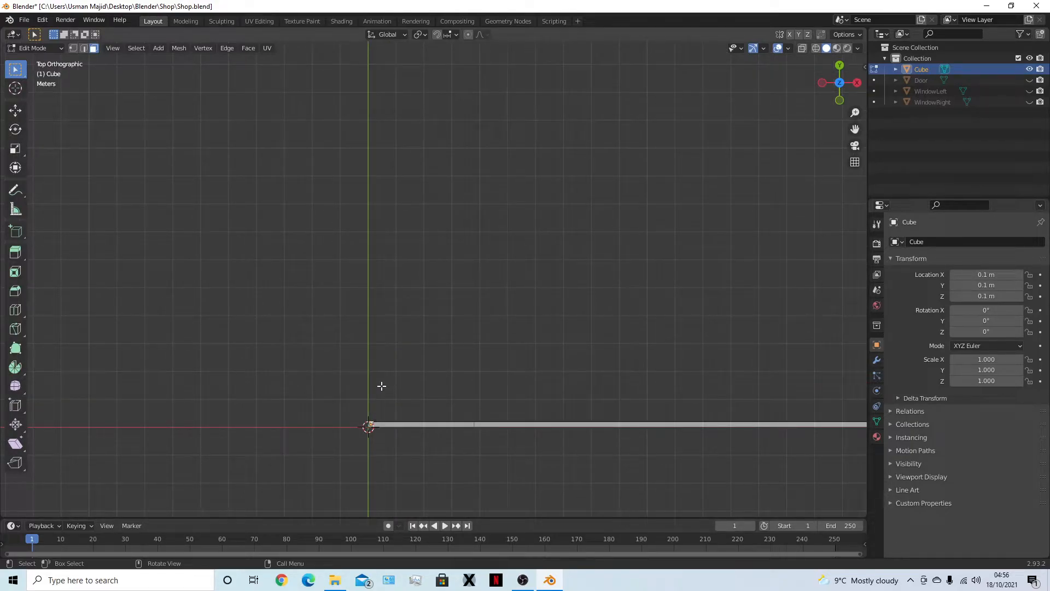
text(e9.6)
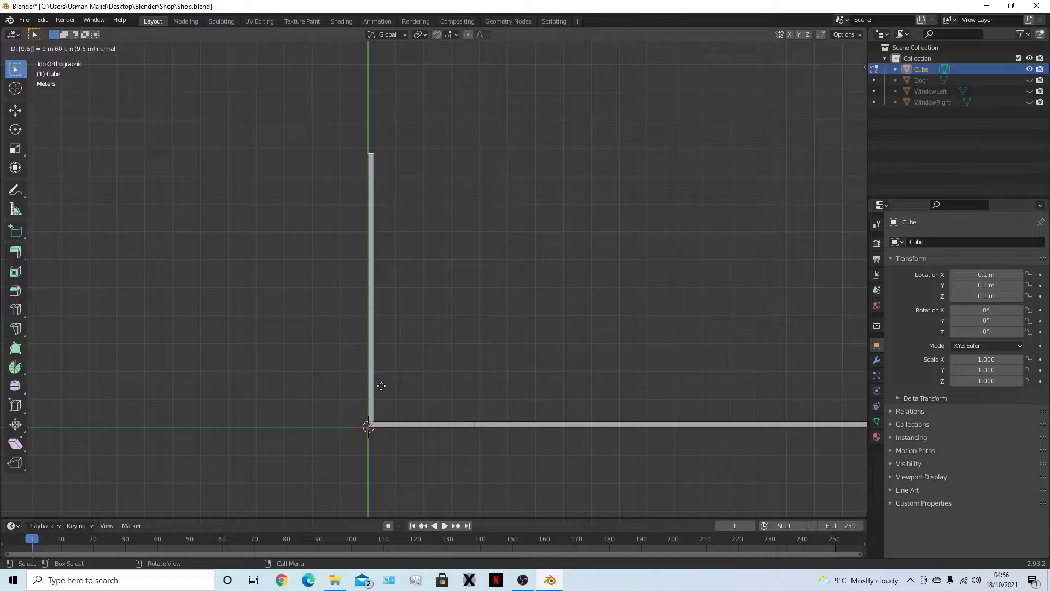
key(Return)
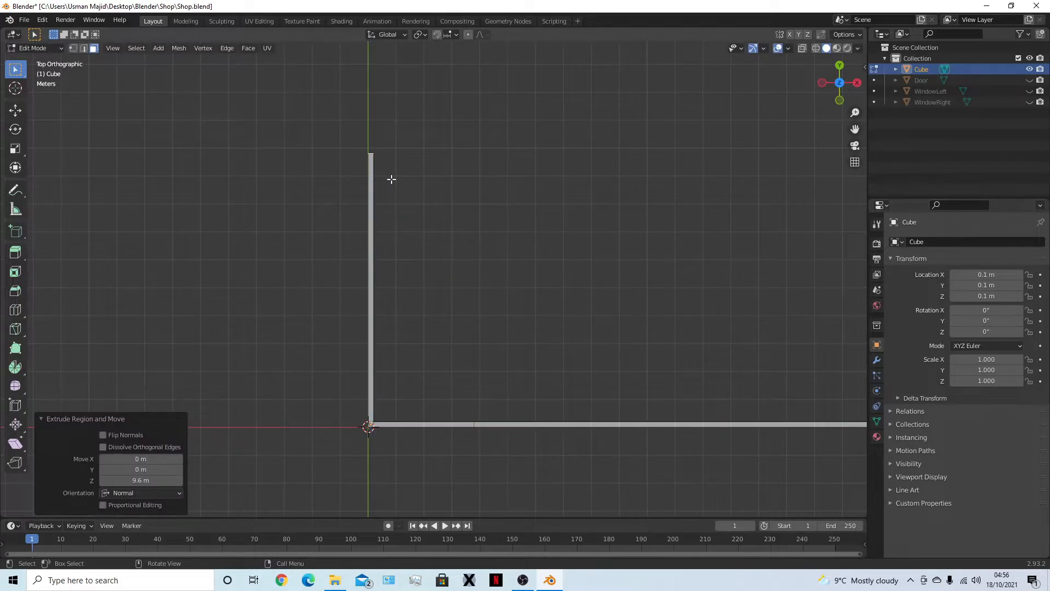
Extrude the side wall's end faces a further 0.2 m to form the corner section.
middle_drag(391, 179, 338, 372)
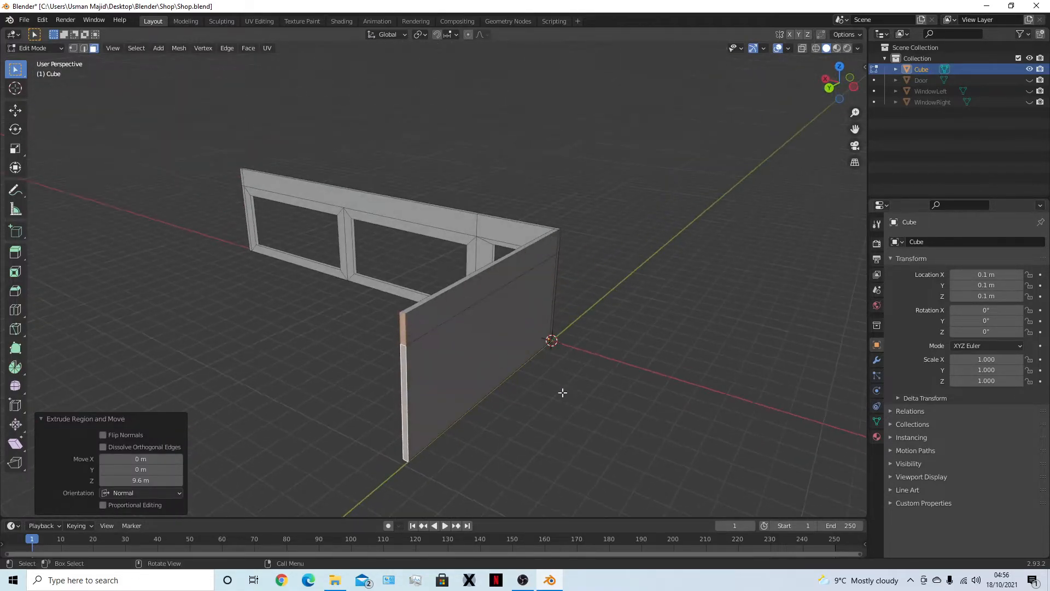
middle_drag(562, 392, 420, 446)
text(e0.2)
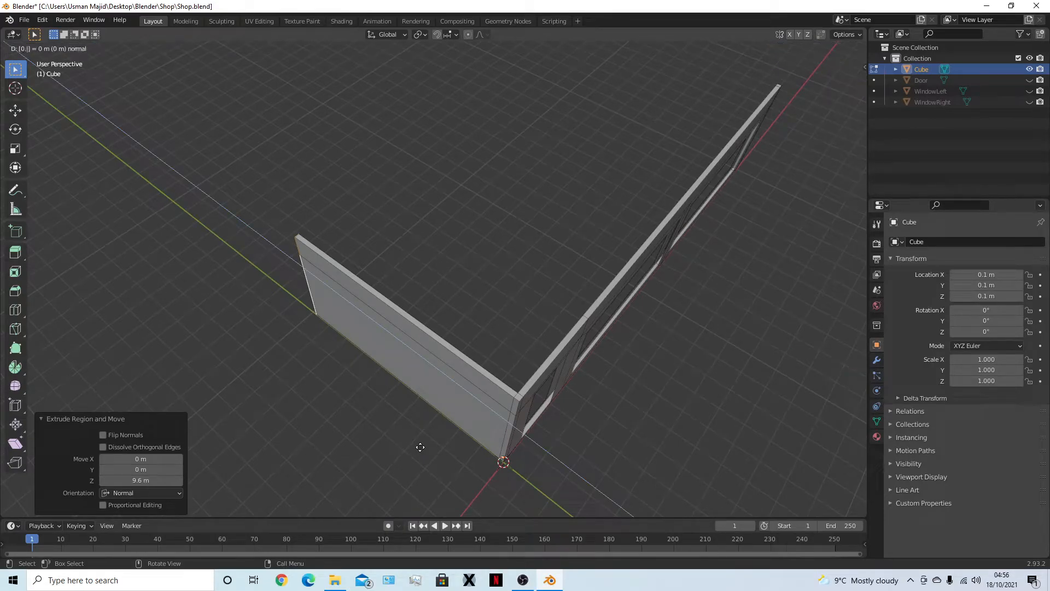
key(Return)
Extrude the corner section's two inward-facing faces 19.6 m to form the back wall, plus another 0.2 m for the next corner.
middle_drag(291, 374, 332, 379)
middle_drag(298, 471, 460, 439)
click(565, 282)
click(569, 287)
shift+click(568, 320)
scroll(515, 450, down, 4)
middle_drag(493, 459, 486, 474)
text(e)
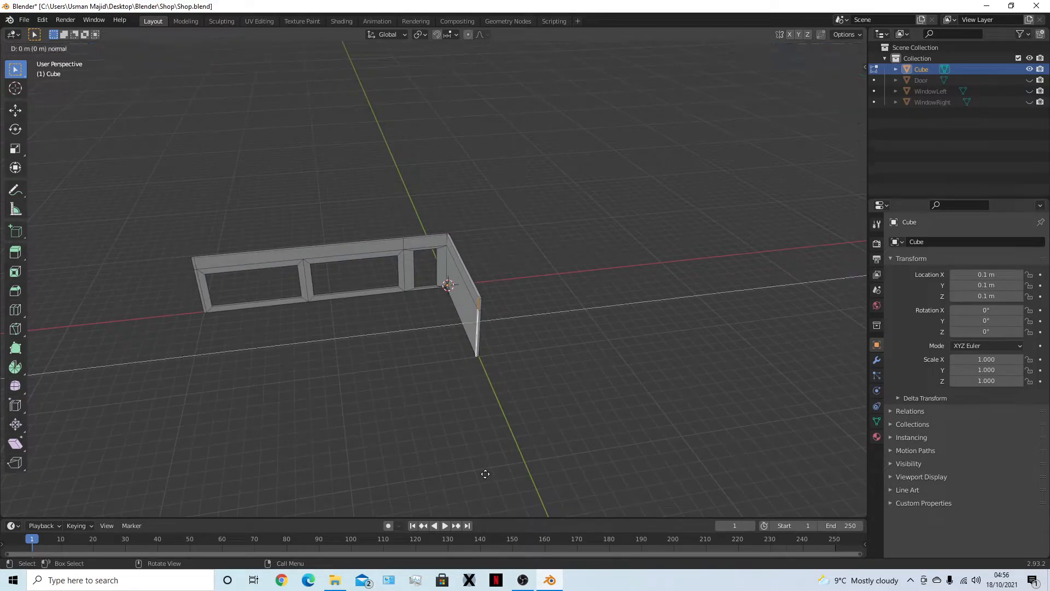
text(19.6)
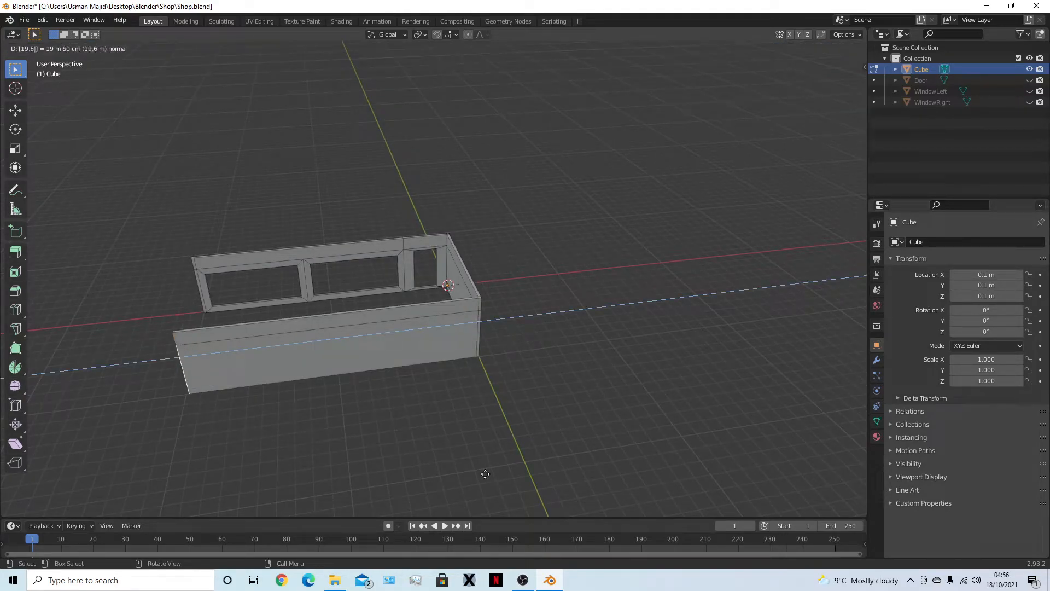
key(Return)
text(e.2)
key(Return)
Extrude the two inward-facing end faces of the back wall's far corner 9.6 m to meet the front wall, forming the second side wall.
middle_drag(275, 295, 451, 270)
click(639, 305)
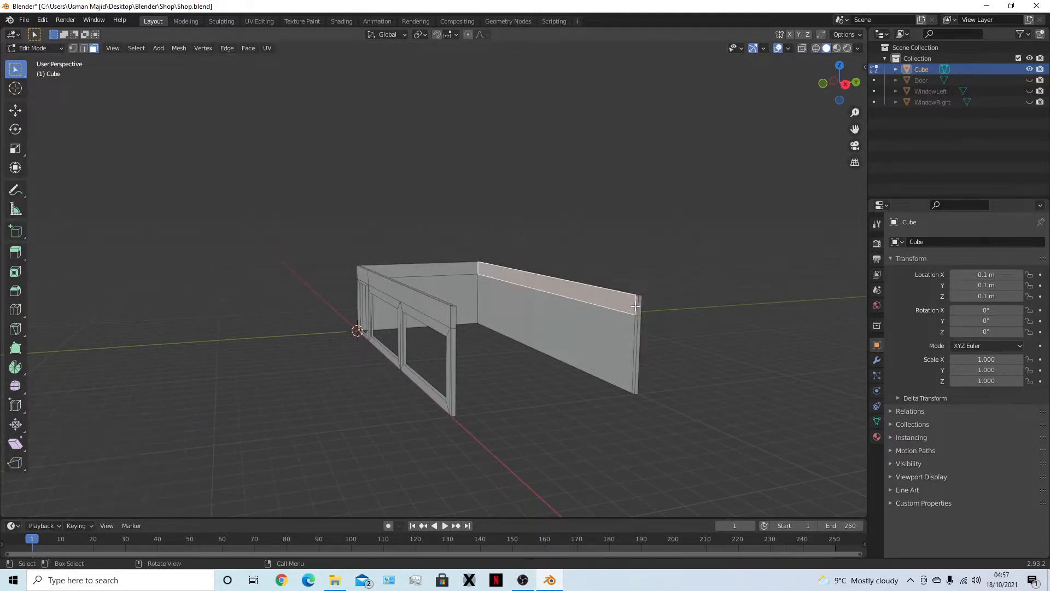
click(637, 305)
shift+click(633, 347)
text(e)
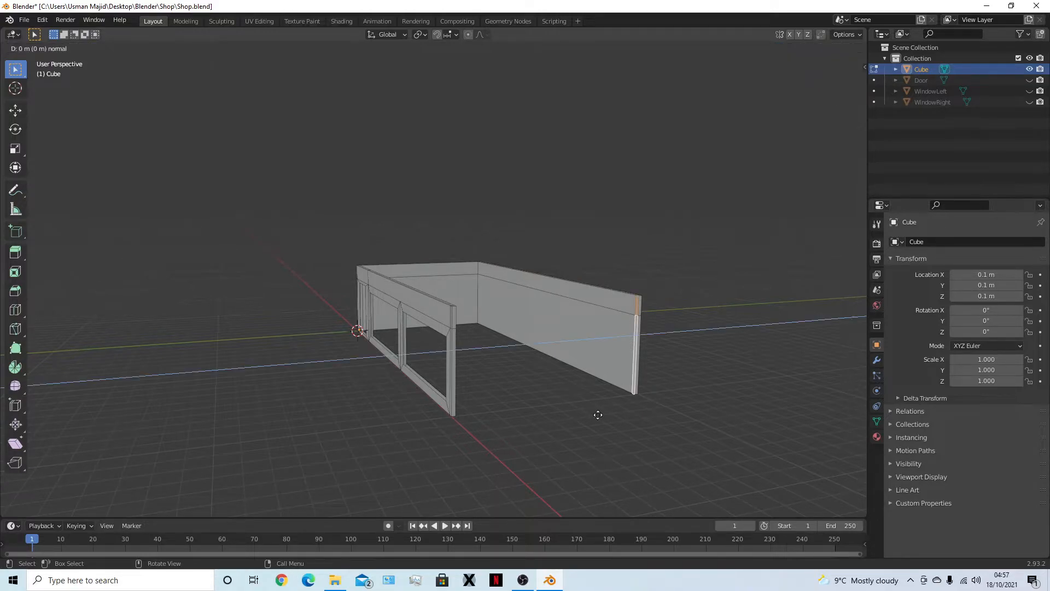
text(9.6)
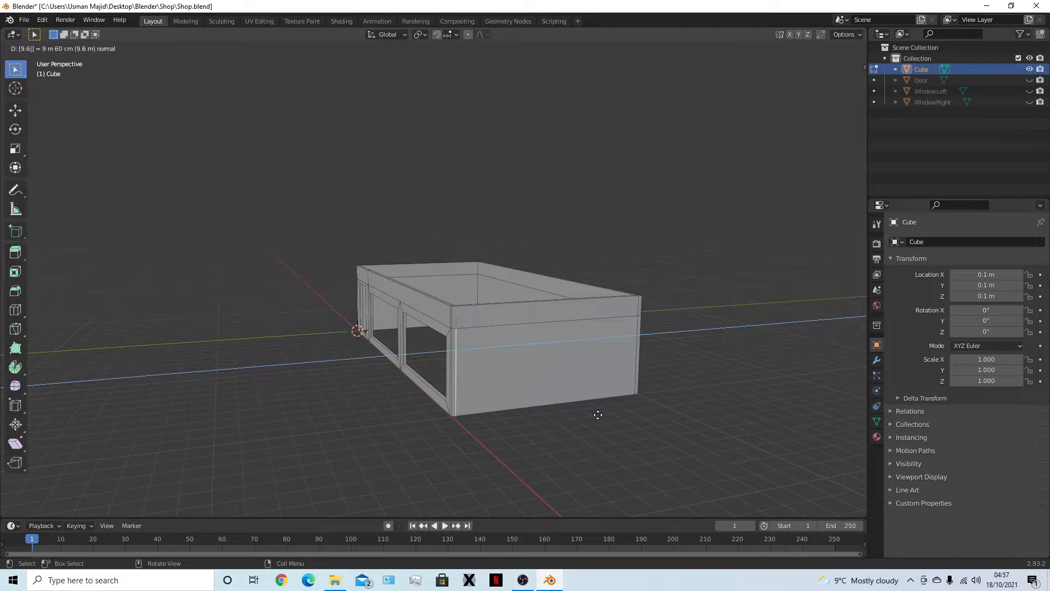
key(Return)
Show the building in front orthographic view with nothing selected and save the Shop file.
middle_drag(593, 359, 571, 376)
click(277, 370)
scroll(286, 418, up, 4)
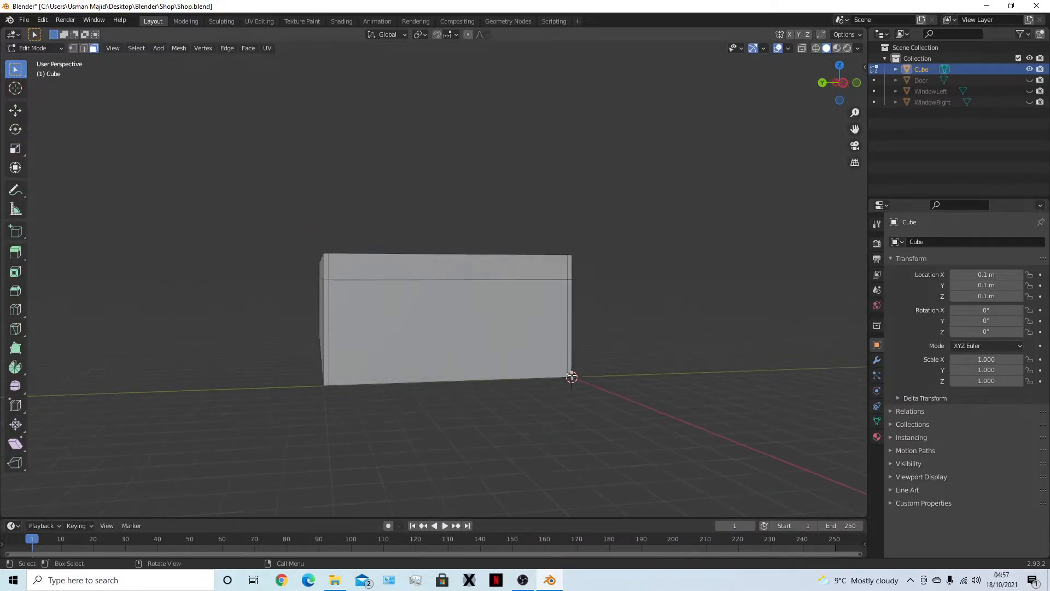
middle_drag(632, 363, 494, 361)
scroll(494, 361, down, 2)
key(KP_1)
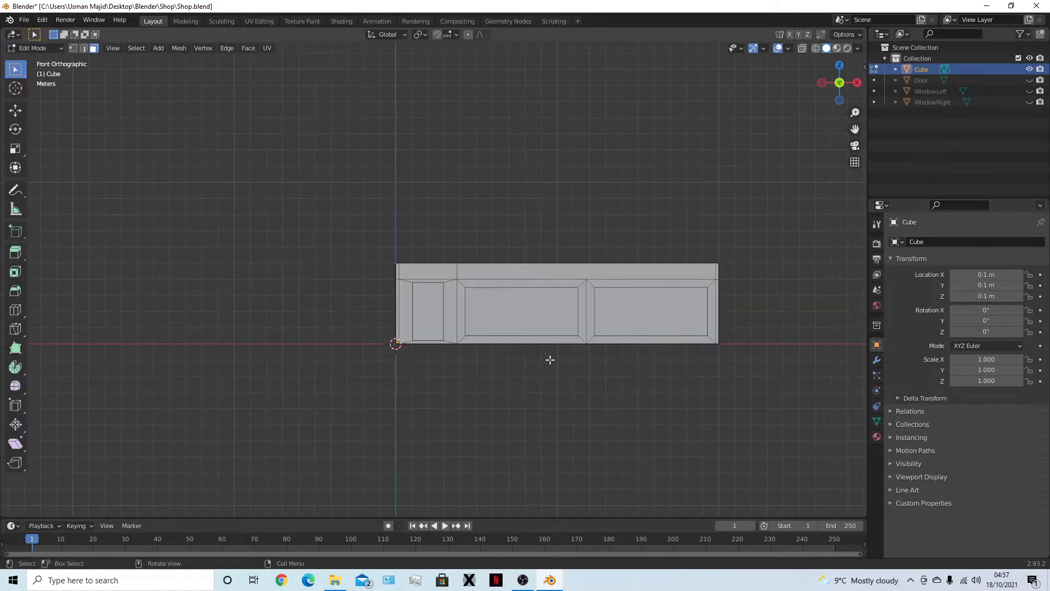
scroll(547, 359, up, 2)
shift+middle_drag(646, 341, 486, 347)
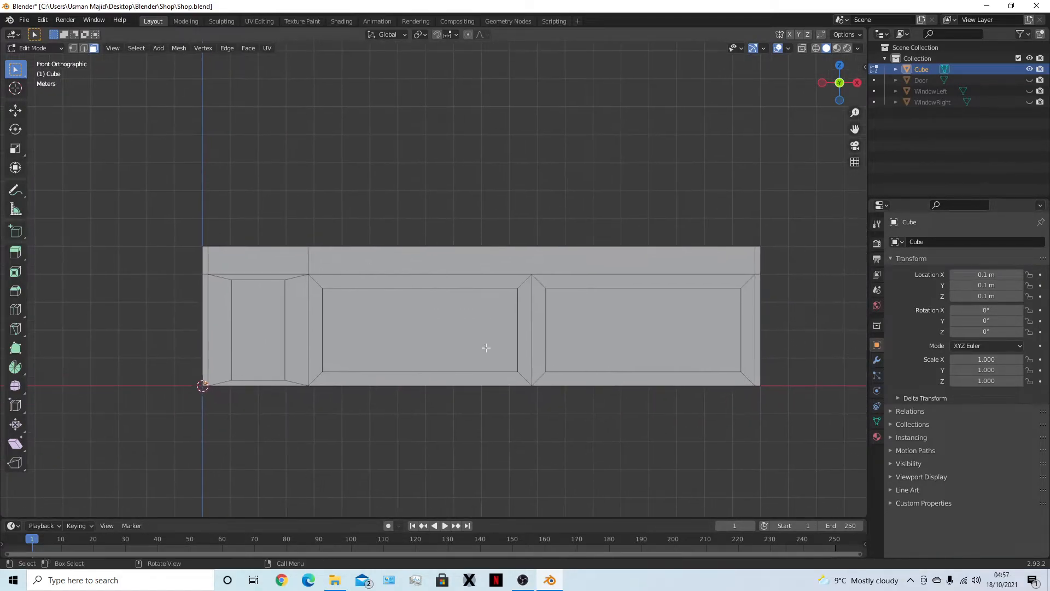
key(ctrl+s)
Switch to File Explorer, duplicate the Shop blend file and move the copy into the Backup folder.
click(986, 5)
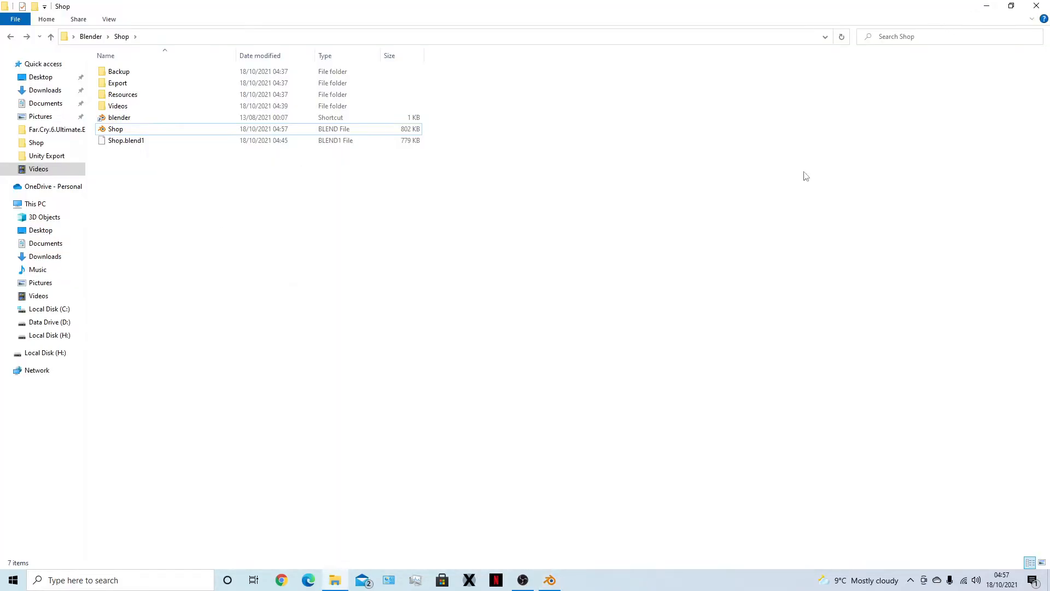
click(254, 131)
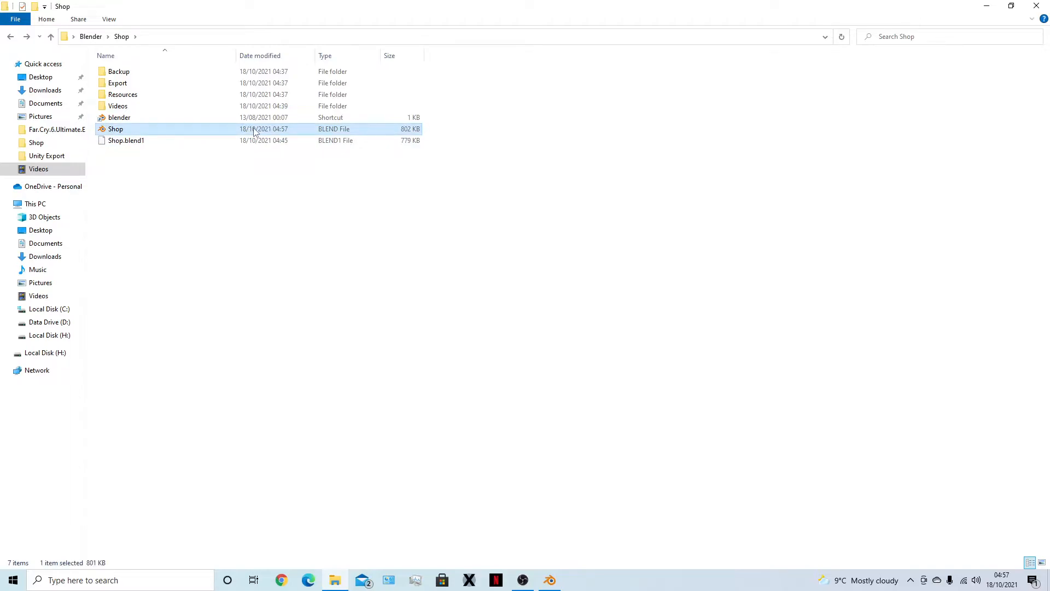
key(ctrl+c)
key(ctrl+v)
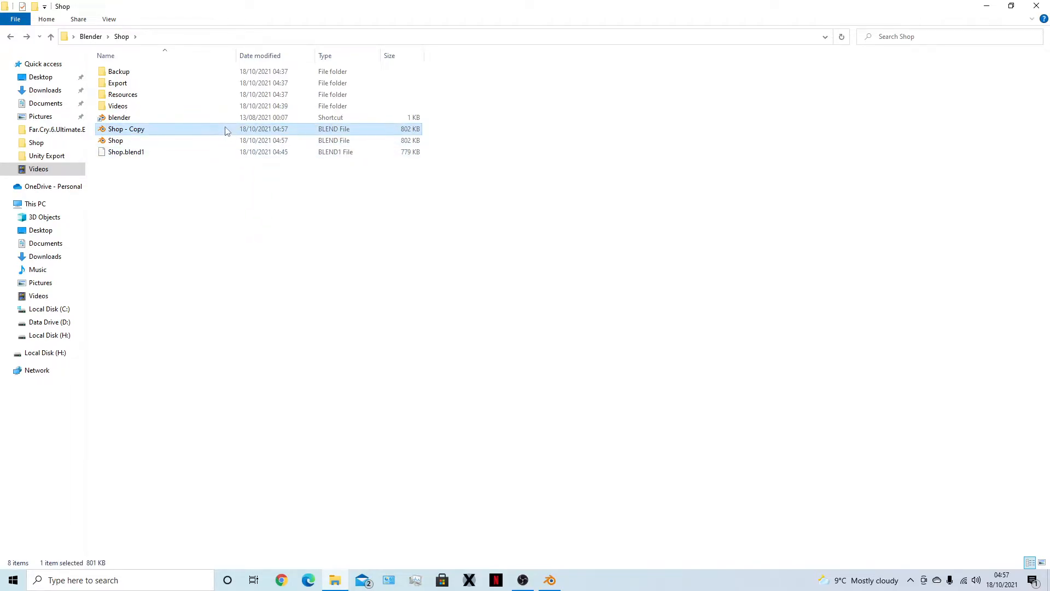
double_click(173, 73)
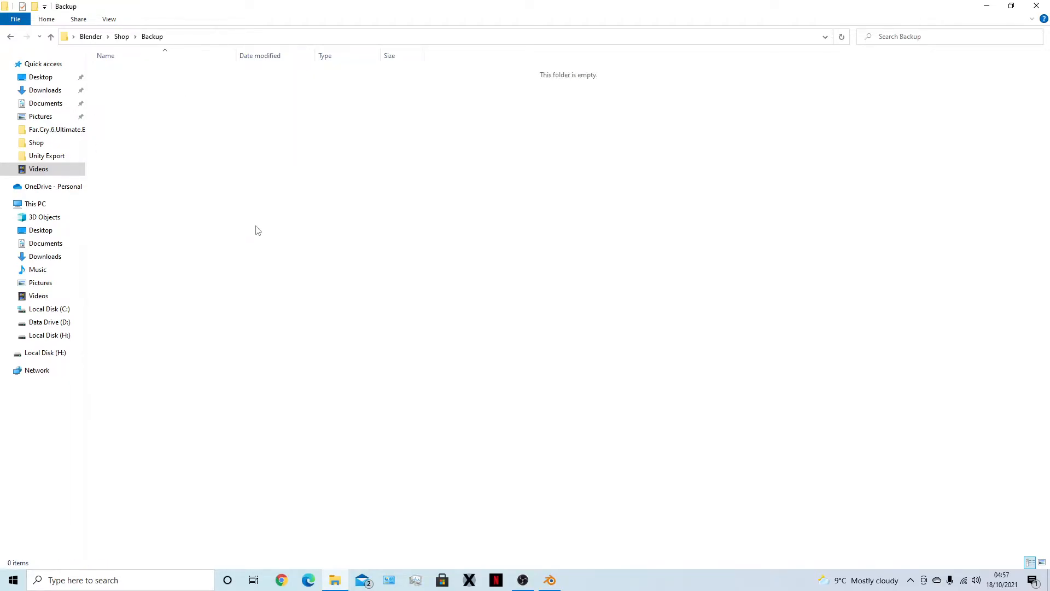
key(ctrl+v)
Rename the backup copy as "1 F" and return to the Shop folder.
key(F2)
text(Start)
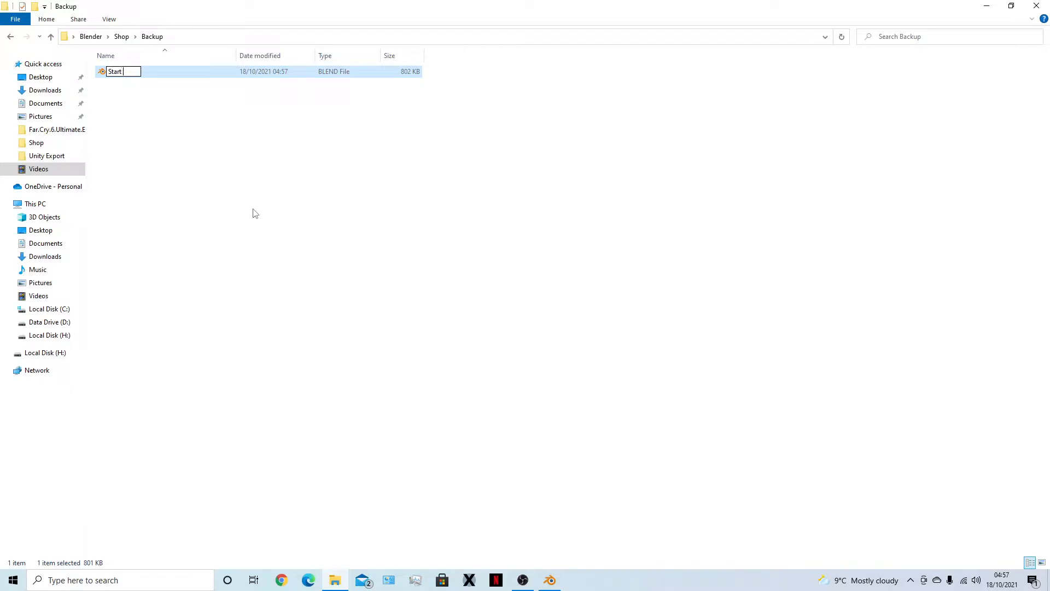
key(BackSpace)
key(BackSpace)
key(BackSpace)
key(BackSpace)
key(BackSpace)
text(1 F)
click(324, 274)
key(BackSpace)
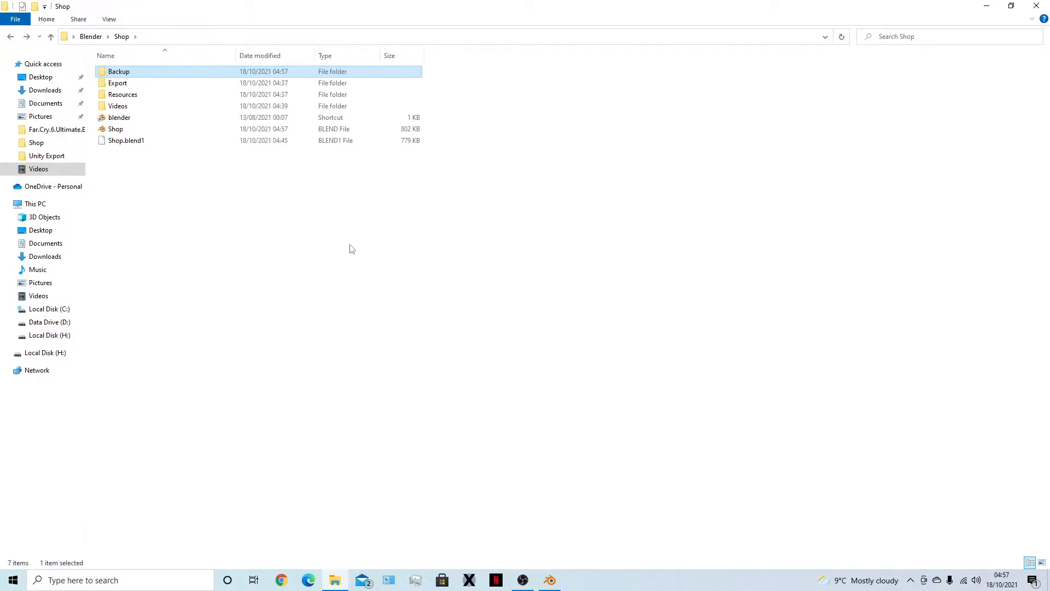
Switch back to Blender and select the front wall's outer faces above and beside the door opening, including the corner strips.
click(550, 580)
middle_drag(496, 430, 430, 393)
click(146, 220)
shift+click(147, 271)
shift+click(140, 275)
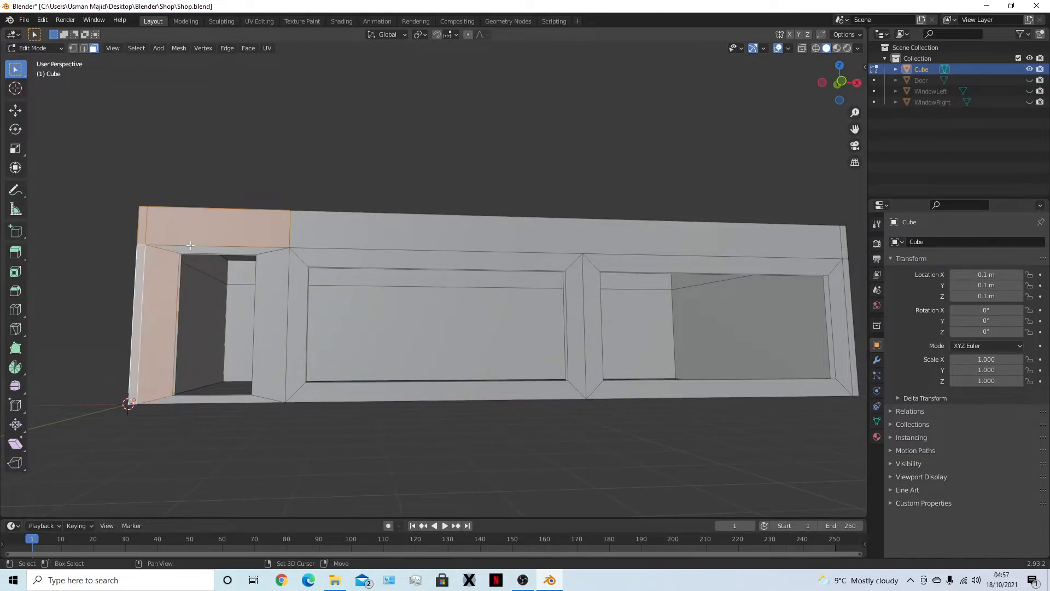
shift+click(190, 247)
shift+click(275, 323)
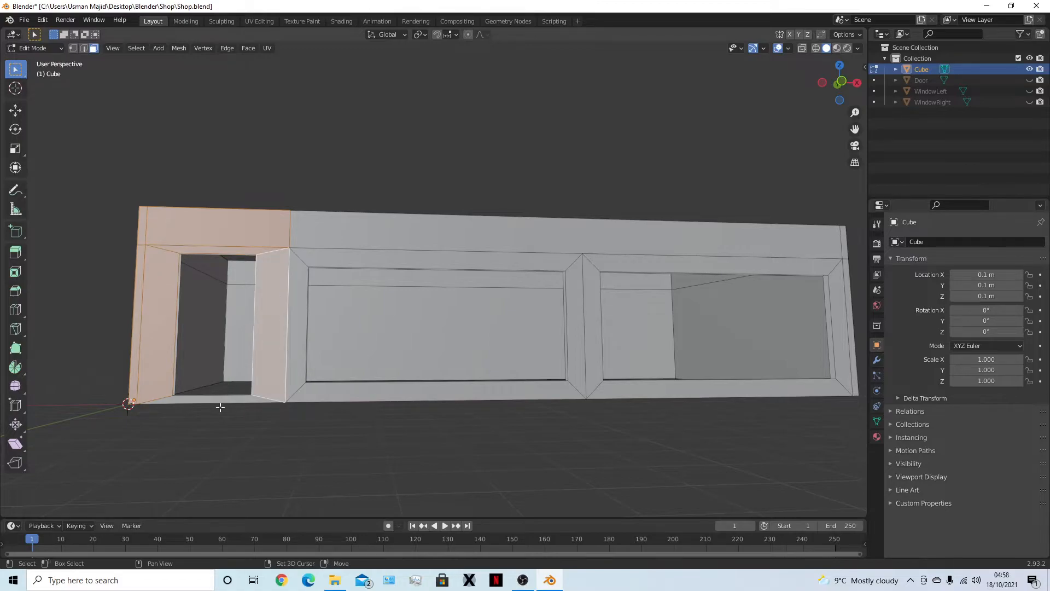
scroll(221, 403, up, 5)
middle_drag(187, 387, 296, 236)
click(395, 244)
middle_drag(394, 252, 324, 156)
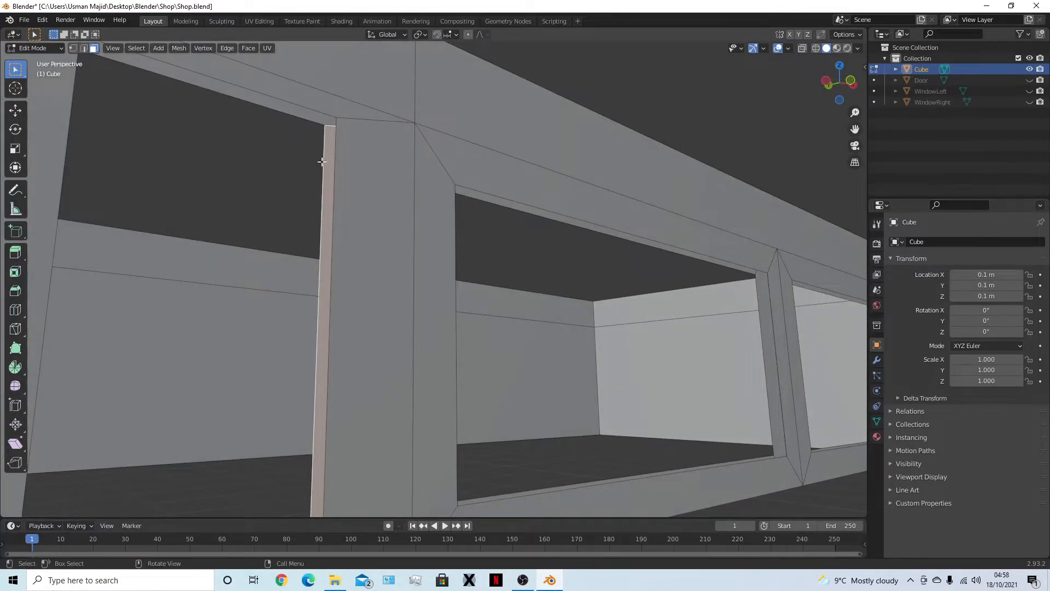
scroll(382, 319, down, 6)
middle_drag(415, 373, 394, 398)
key(KP_1)
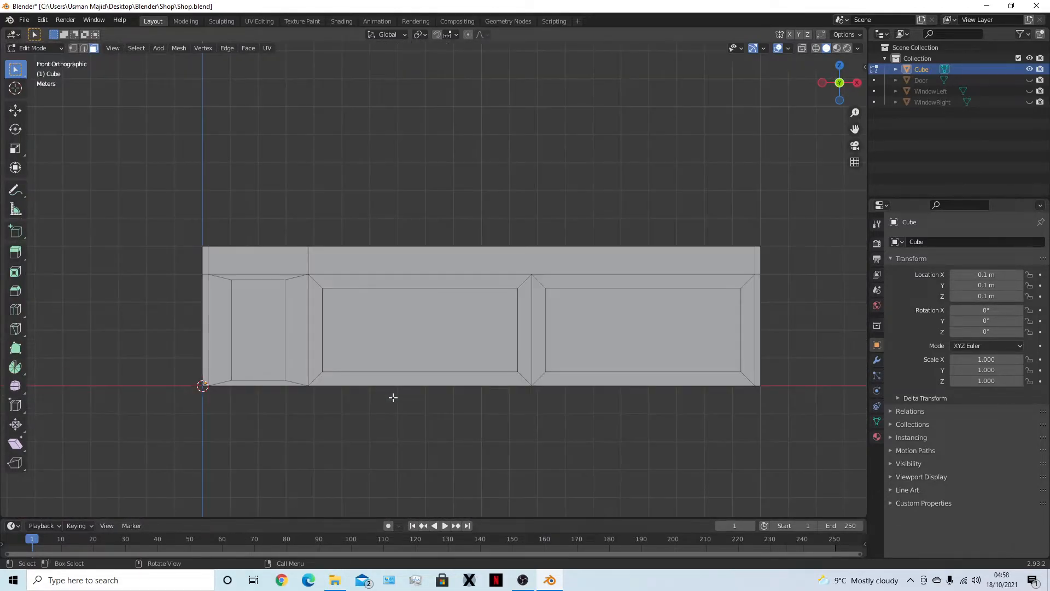
In front view, select all outer faces of the front wall around the door and window openings and separate them into a new object.
click(235, 257)
shift+click(220, 287)
shift+click(204, 261)
shift+click(294, 315)
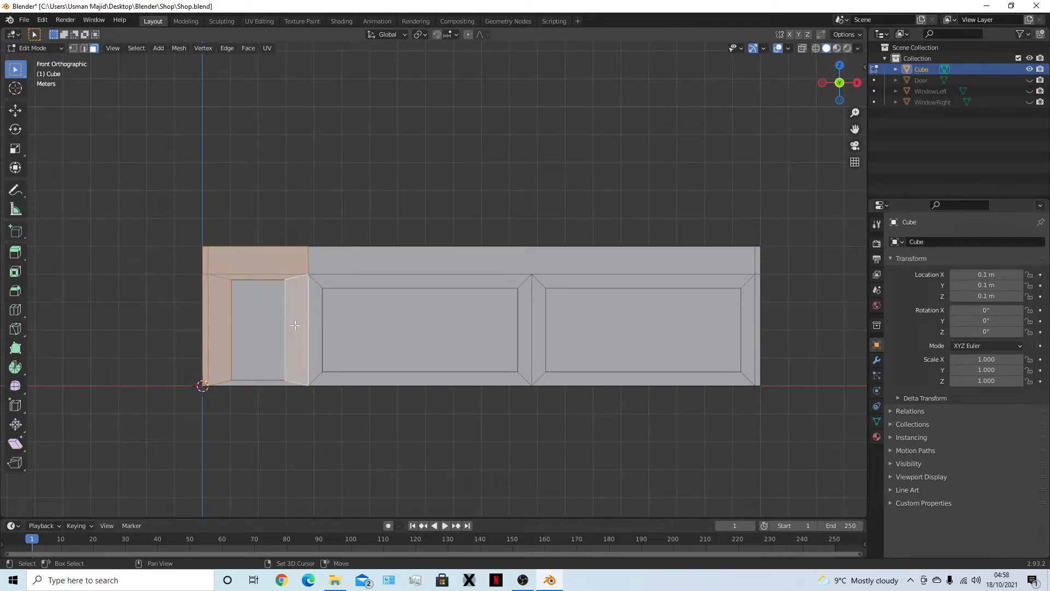
shift+click(270, 384)
shift+click(317, 364)
shift+click(328, 375)
shift+click(356, 278)
shift+click(379, 259)
shift+click(526, 298)
shift+click(541, 317)
shift+click(566, 282)
shift+click(597, 378)
shift+click(749, 321)
shift+click(756, 307)
middle_drag(760, 264, 724, 421)
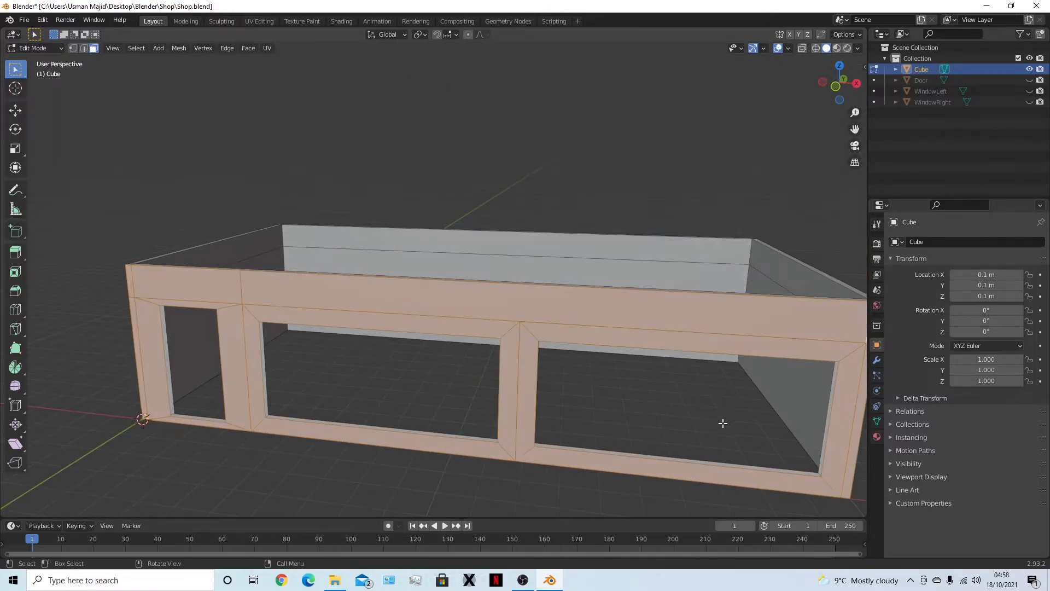
scroll(698, 440, down, 4)
key(KP_1)
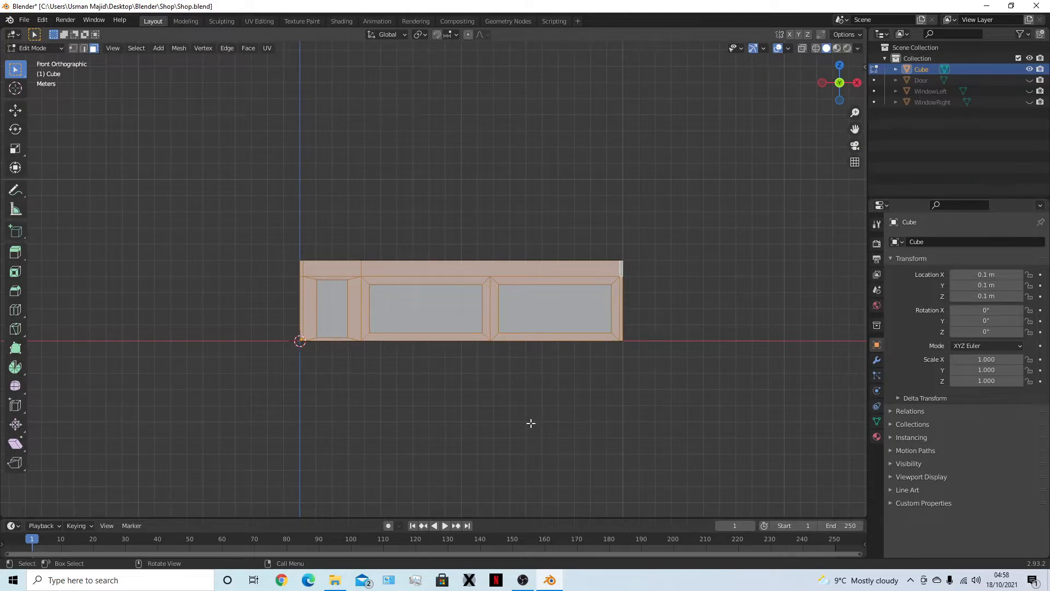
key(p)
click(530, 422)
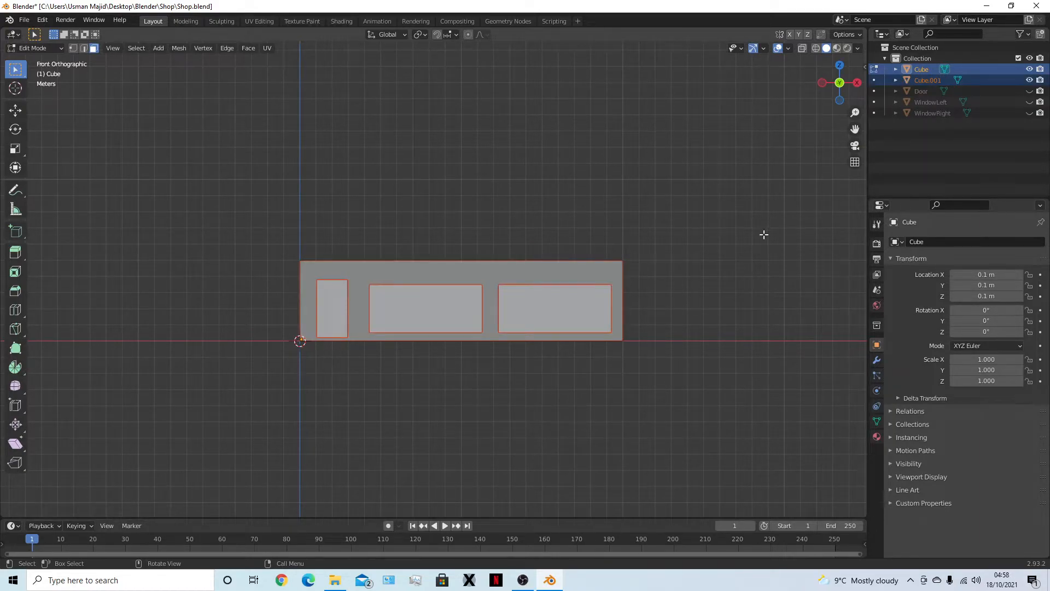
Rename the separated front wall object as FrontOuter.
click(930, 81)
double_click(929, 81)
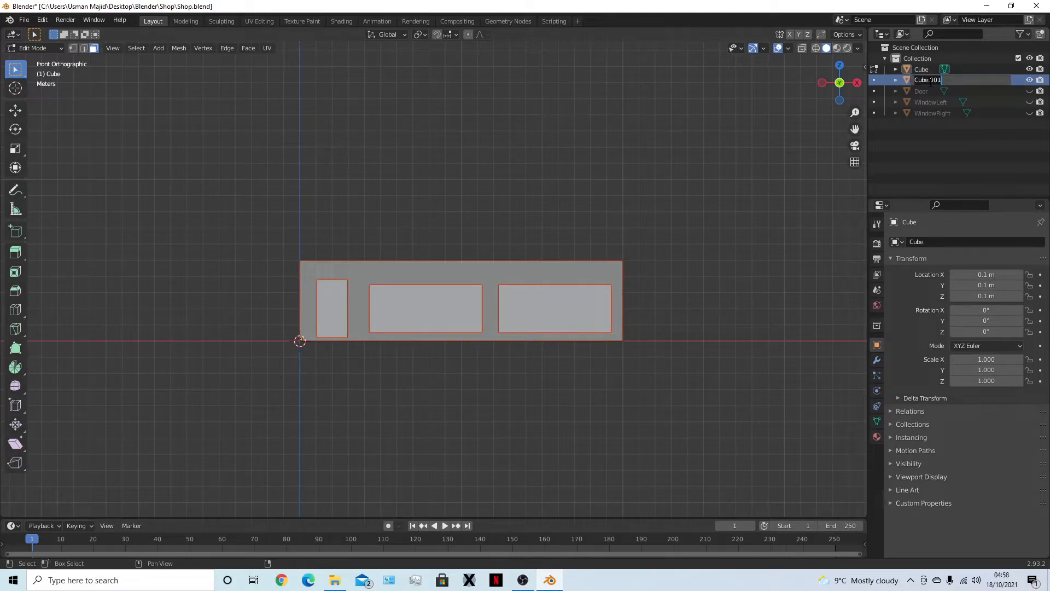
text(FrontOuter)
key(Return)
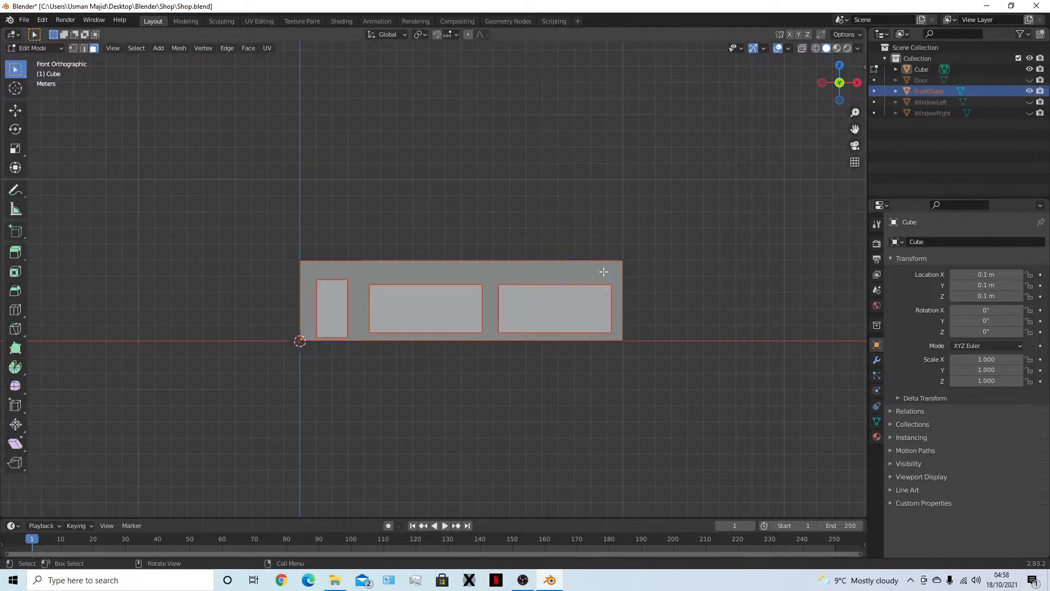
Select all outer faces of the door-side end wall in left orthographic view and separate them into a new object.
middle_drag(511, 202, 523, 327)
key(KP_3)
key(ctrl+KP_3)
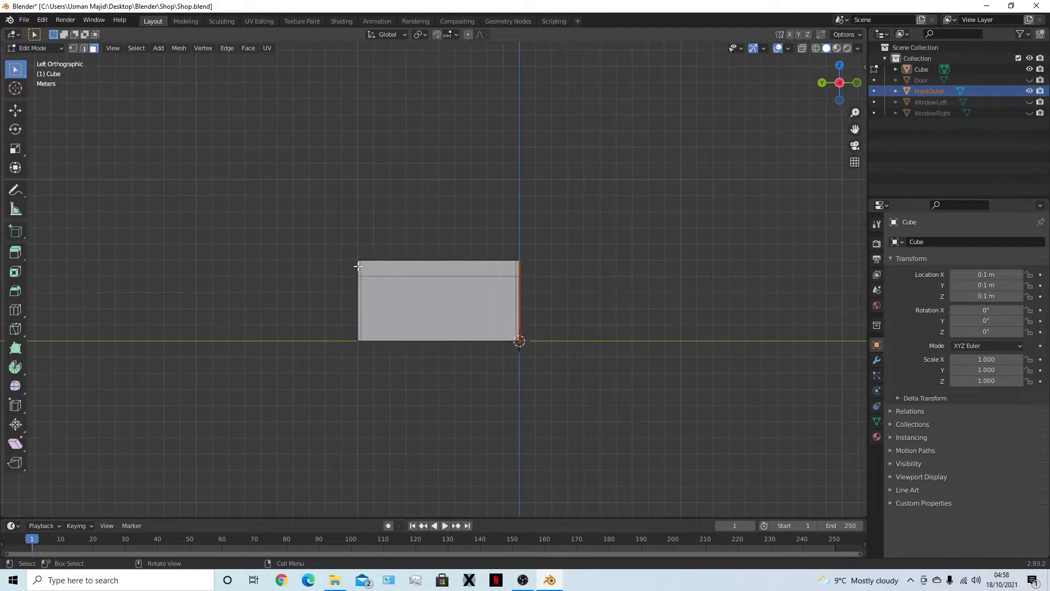
drag(357, 266, 552, 375)
middle_drag(377, 387, 235, 372)
middle_drag(262, 276, 464, 311)
key(KP_3)
key(ctrl+KP_3)
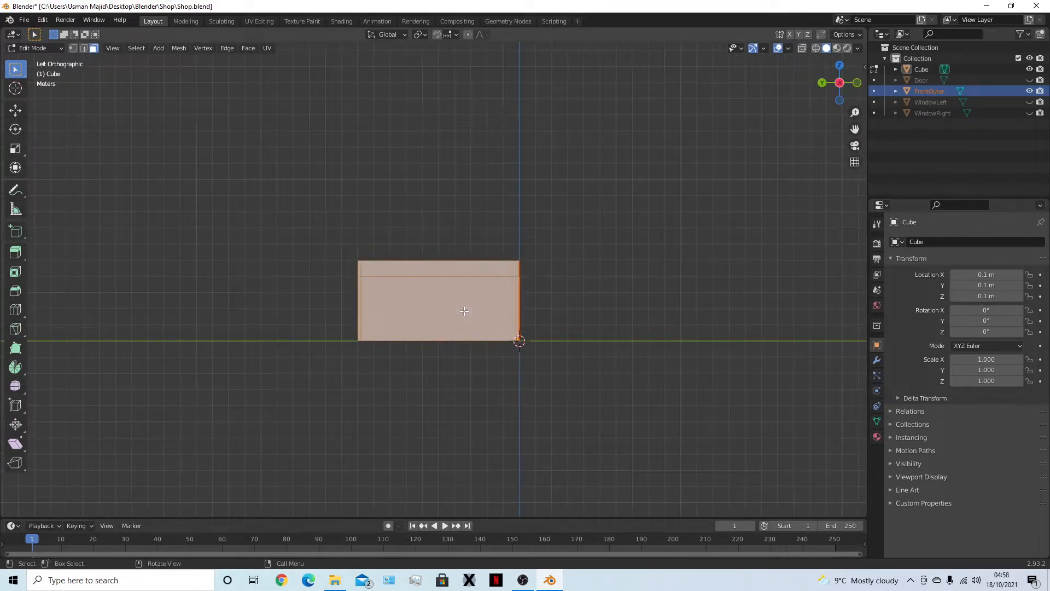
key(p)
click(479, 304)
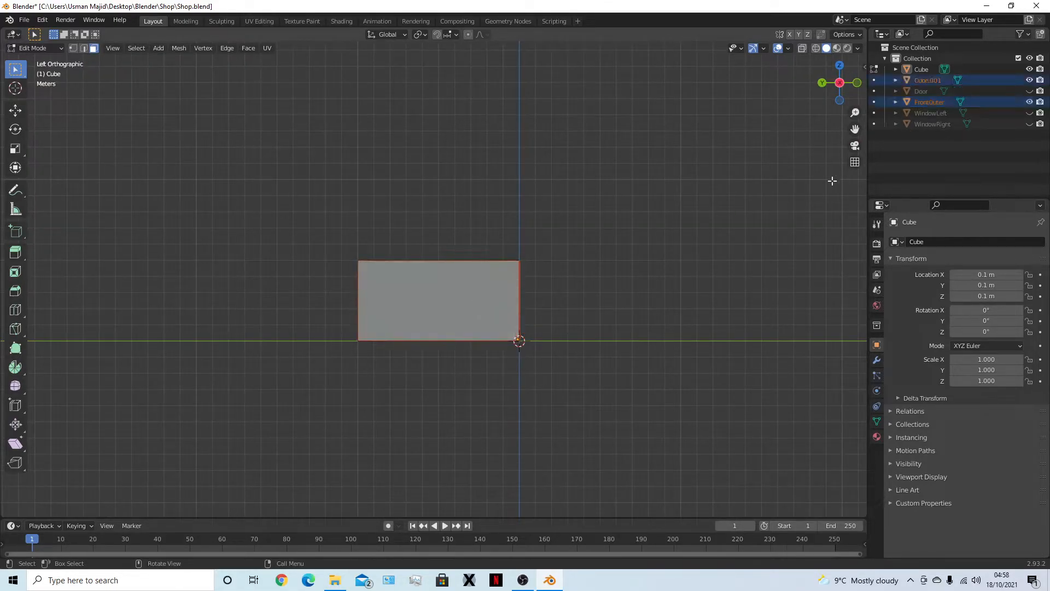
Rename the separated door-side end wall object as RightOuter.
double_click(928, 78)
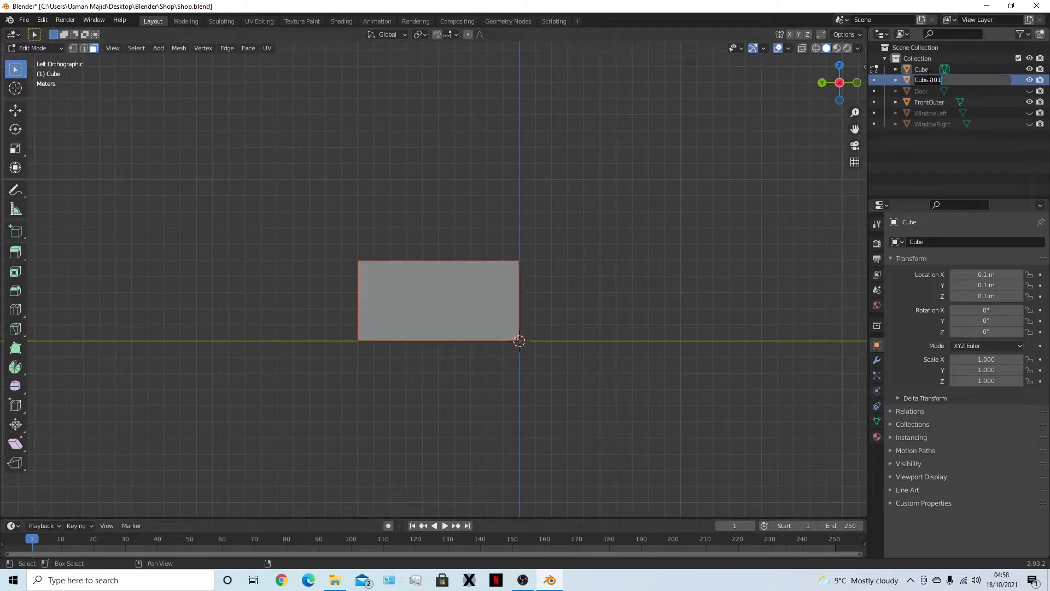
text(RightOuter)
key(Return)
Select all outer faces of the back wall in back orthographic view and separate them into their own object.
middle_drag(684, 224, 622, 296)
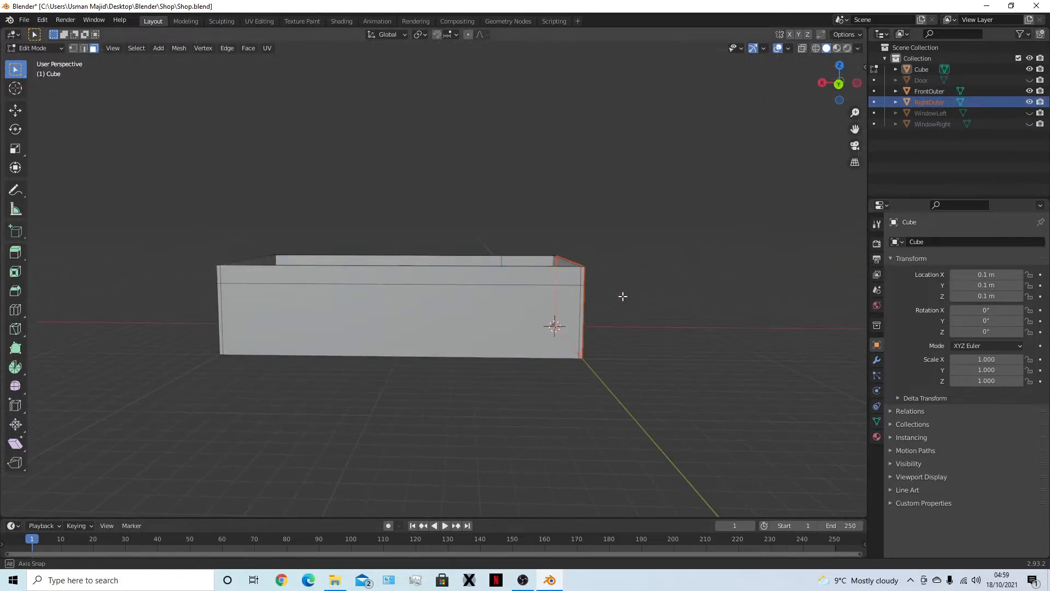
key(KP_1)
key(ctrl+KP_1)
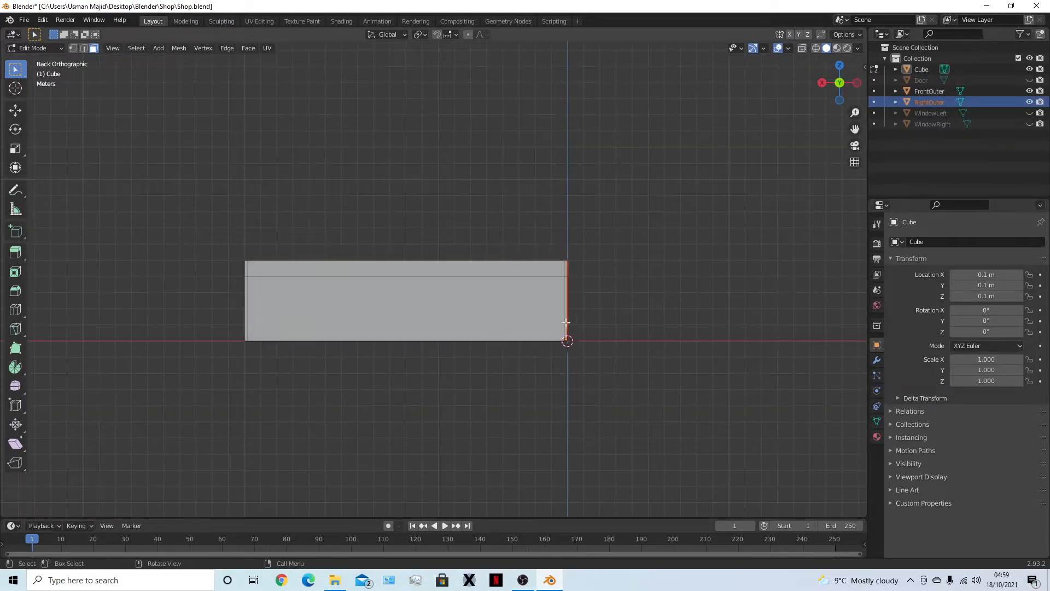
drag(187, 216, 607, 389)
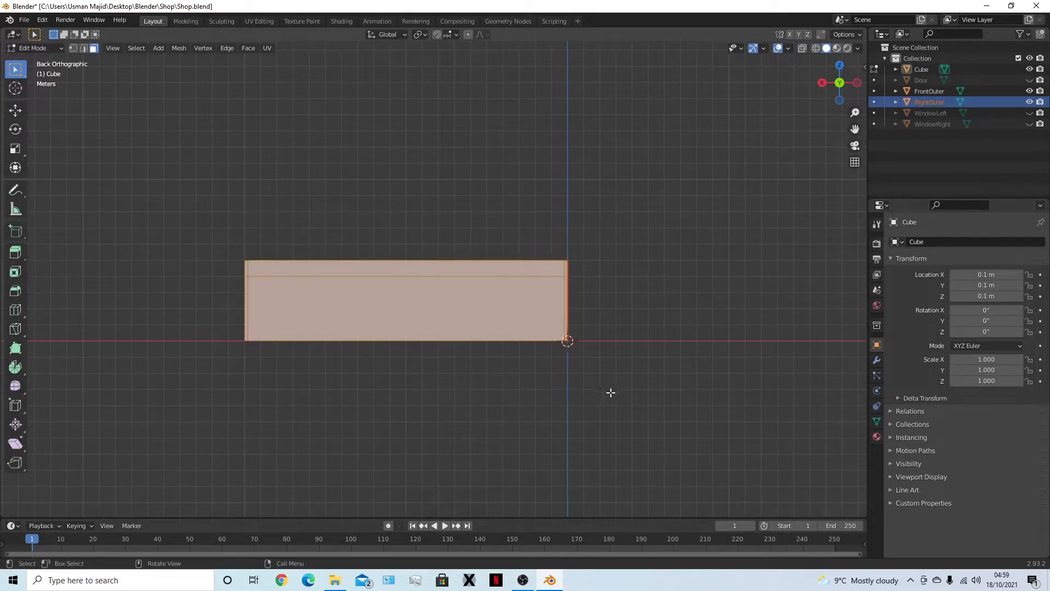
key(alt+a)
drag(168, 185, 734, 398)
key(p)
click(734, 398)
Rename the separated back wall object as BackOuter.
middle_drag(734, 398, 629, 432)
double_click(923, 82)
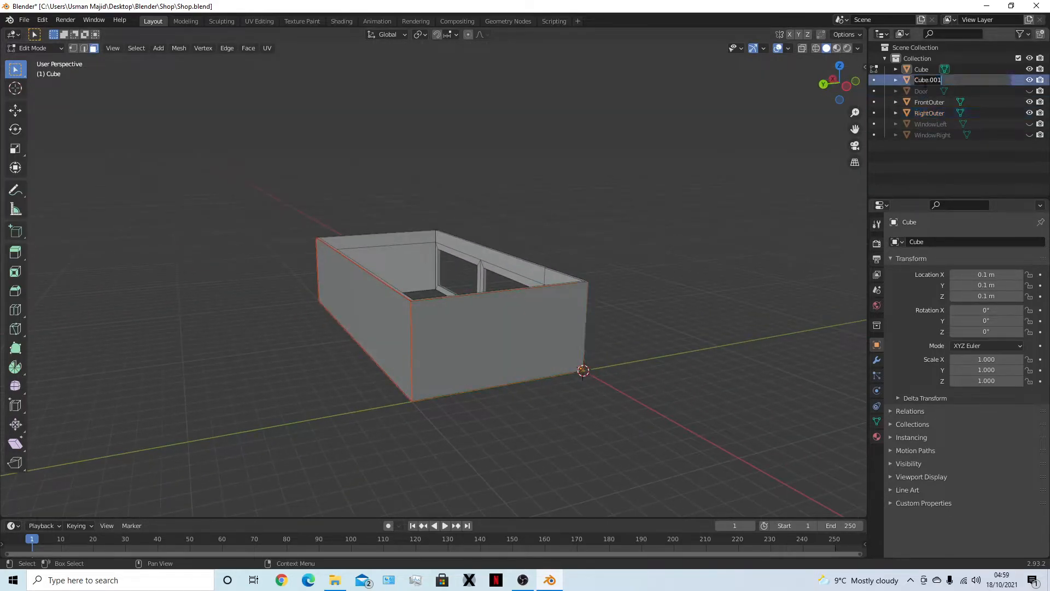
text(BackOuter)
key(Return)
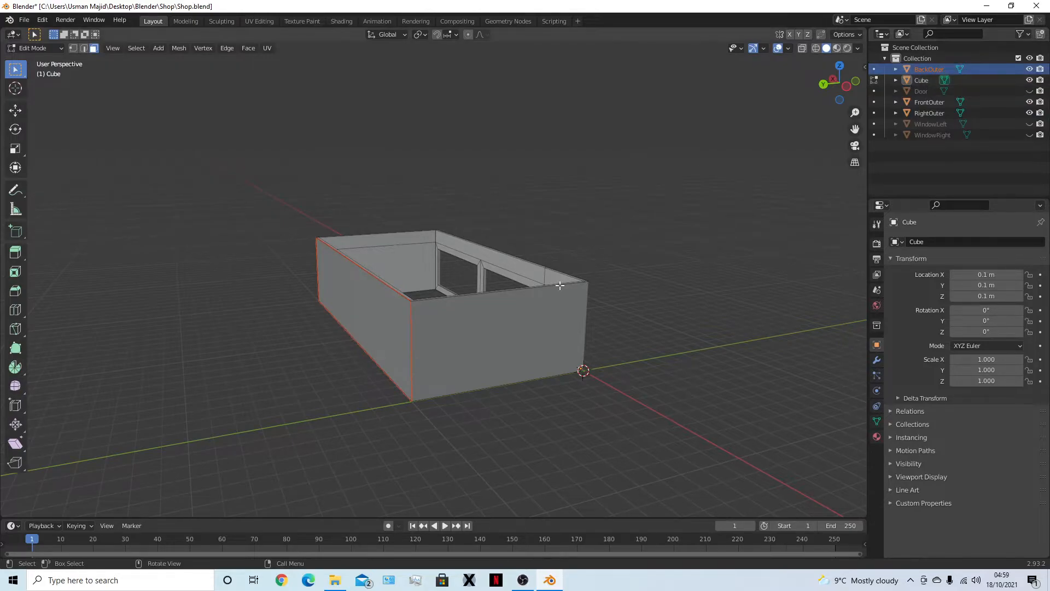
Select the outer faces of the end wall farthest from the door in right orthographic view and separate them into a new object.
key(KP_3)
drag(269, 210, 659, 398)
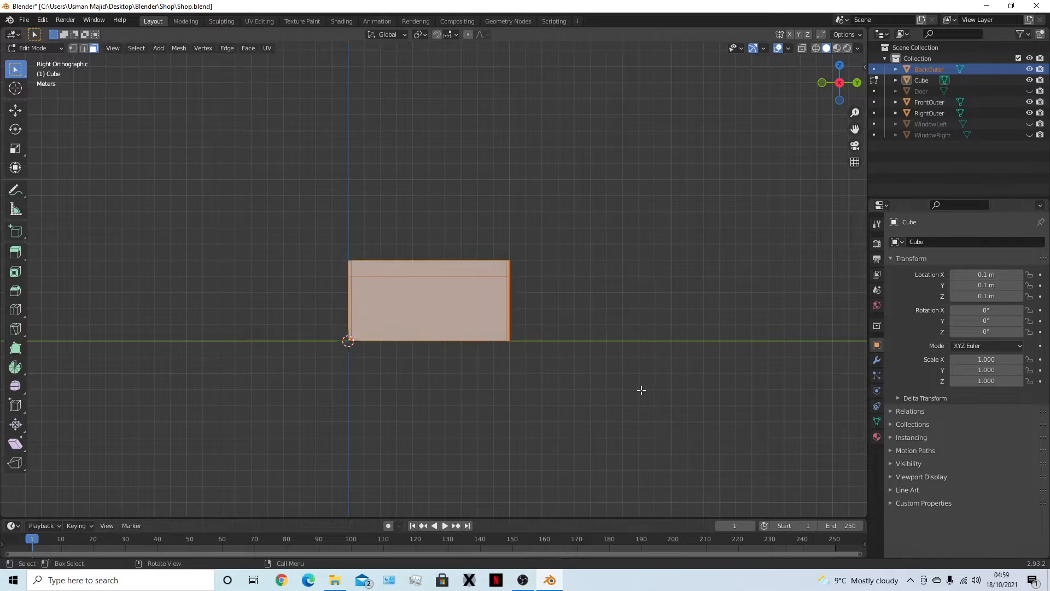
key(p)
click(641, 389)
Rename the newly separated end wall object as LeftOuter and return to Object Mode.
double_click(922, 90)
text(LeftOuter)
key(Return)
middle_drag(536, 263, 679, 310)
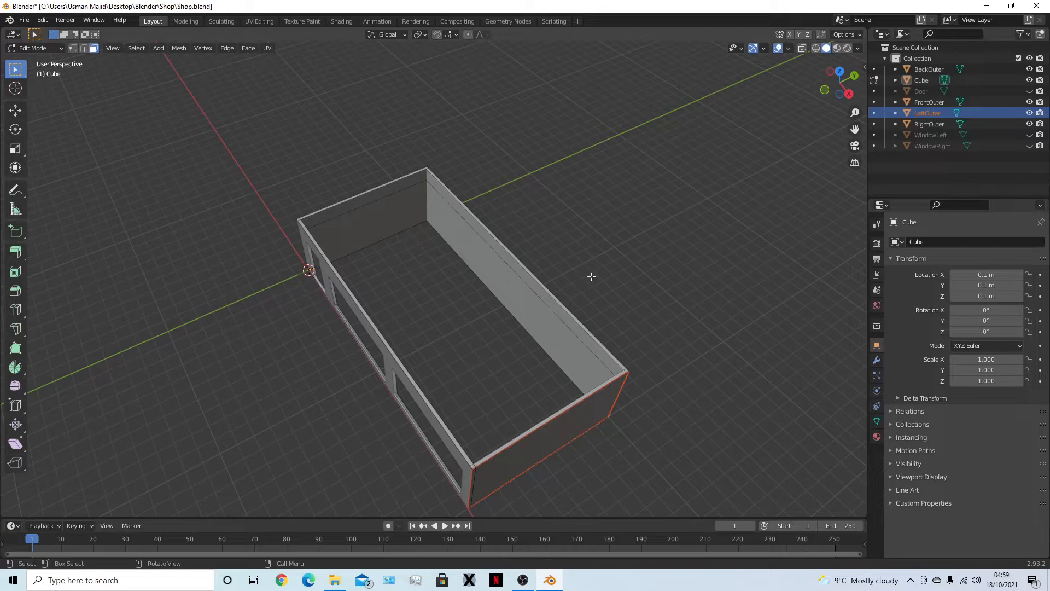
middle_drag(675, 295, 327, 306)
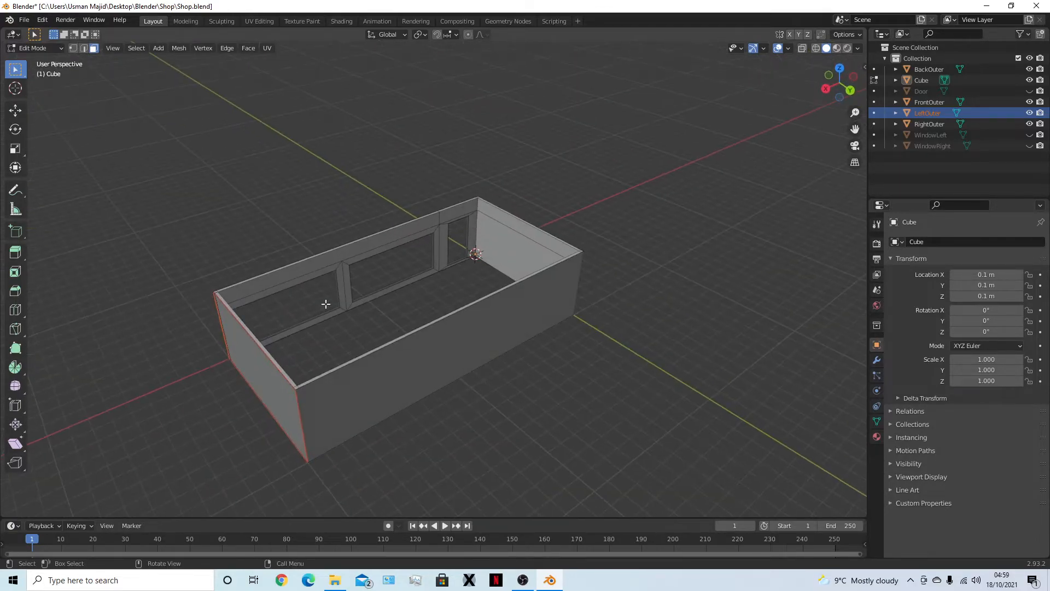
key(Tab)
Inspect the remaining Cube mesh and the separated front wall to check which parts belong to each object.
middle_drag(495, 404, 647, 383)
click(922, 80)
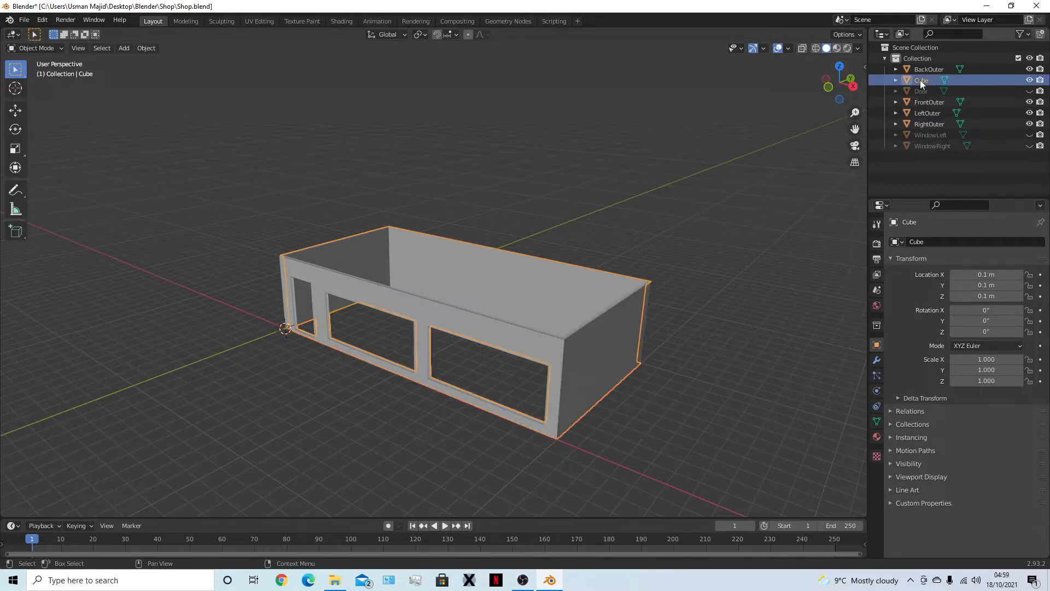
middle_drag(618, 256, 544, 347)
click(610, 358)
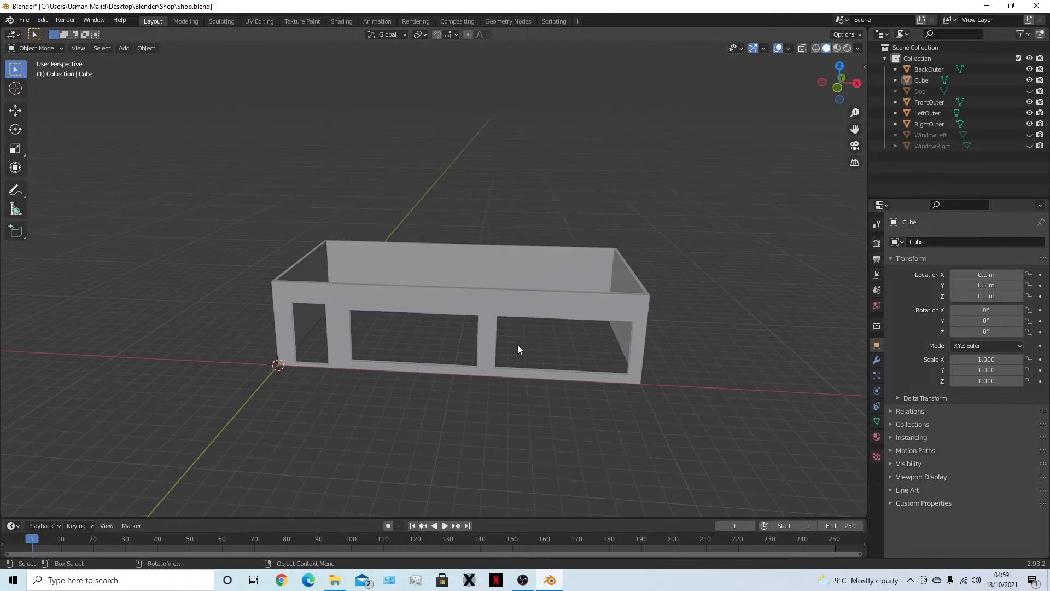
click(457, 311)
middle_drag(458, 312, 396, 407)
click(458, 319)
click(398, 331)
click(418, 342)
click(406, 343)
click(427, 402)
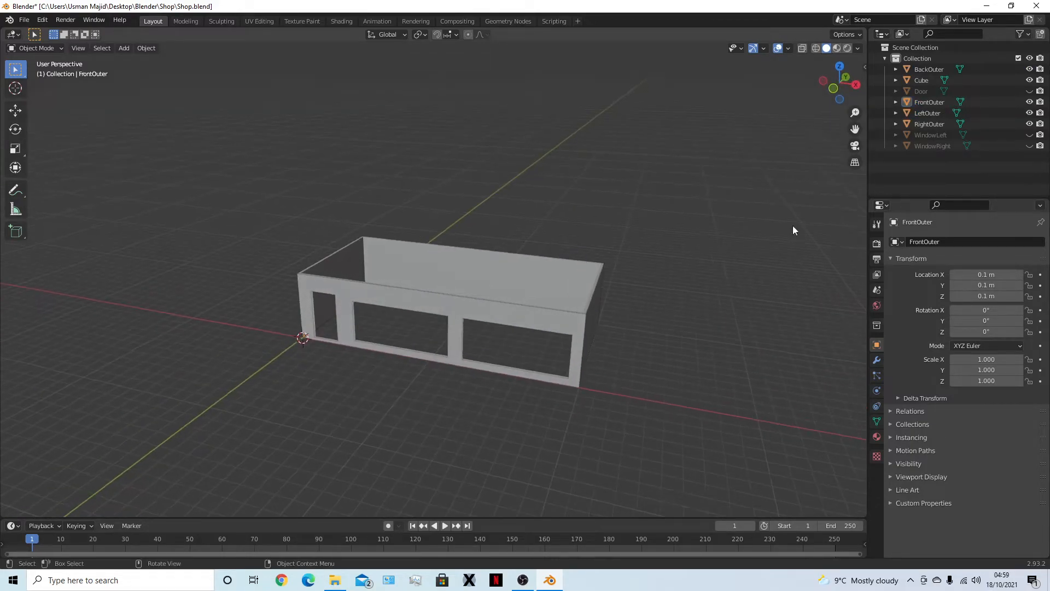
Hide the separated outer wall objects FrontOuter, LeftOuter, BackOuter and RightOuter.
click(500, 308)
key(h)
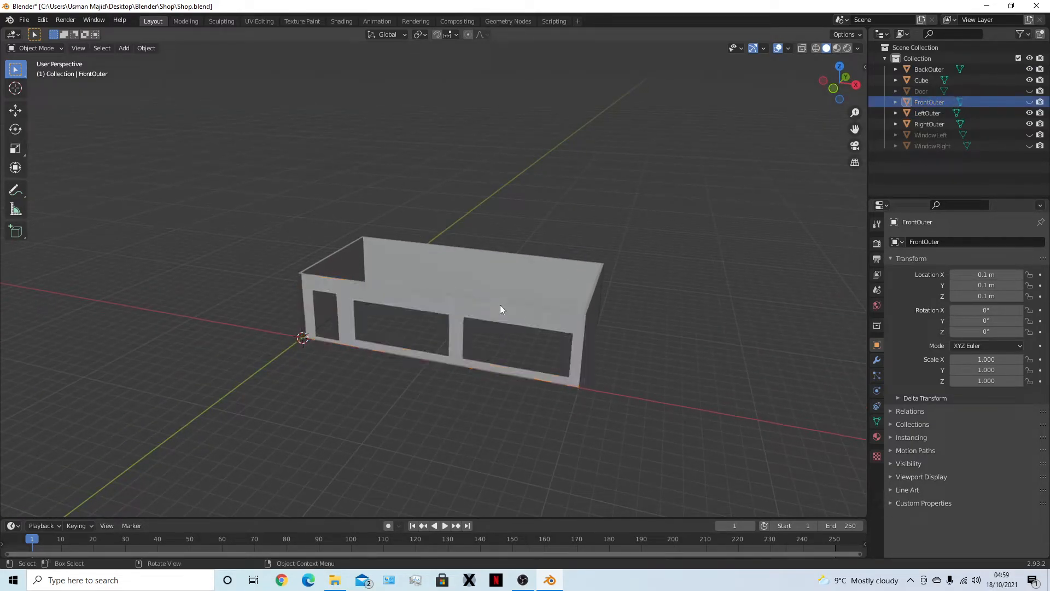
click(595, 324)
key(h)
click(544, 278)
middle_drag(545, 280, 326, 381)
key(h)
Select the remaining Cube object, frame it in back orthographic view and enter Edit Mode.
click(520, 333)
key(KP_1)
click(413, 261)
key(KP_Decimal)
key(KP_1)
key(KP_1)
key(ctrl+KP_1)
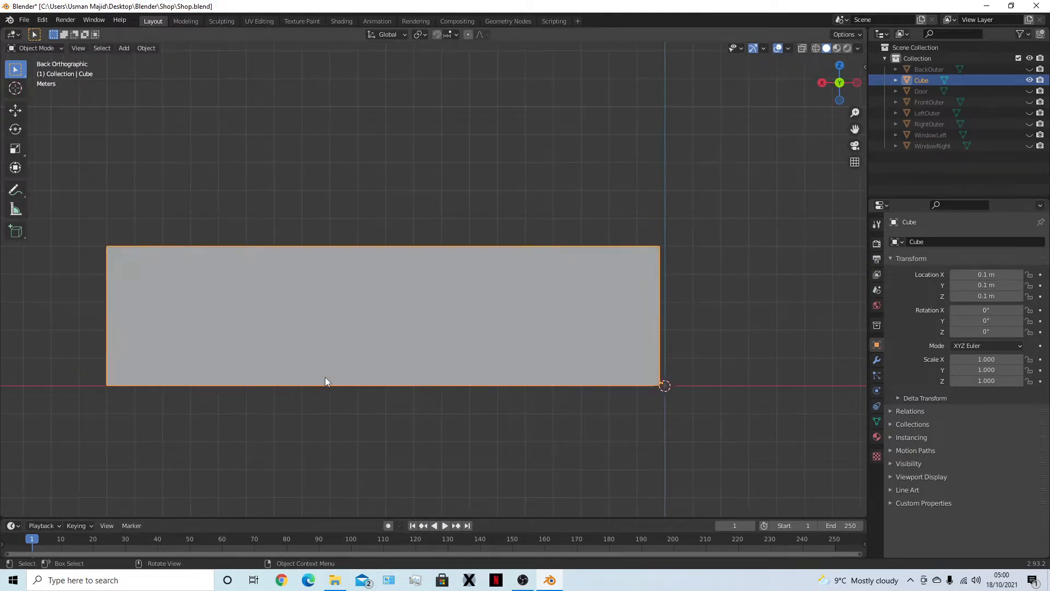
key(Tab)
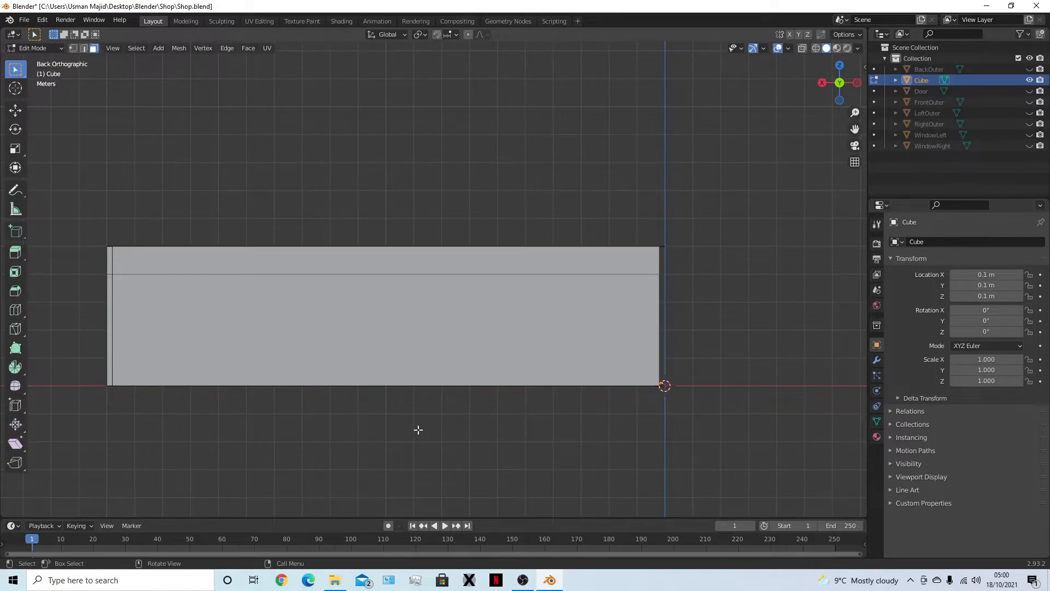
click(109, 253)
shift+click(145, 265)
shift+click(169, 300)
middle_drag(438, 345, 389, 391)
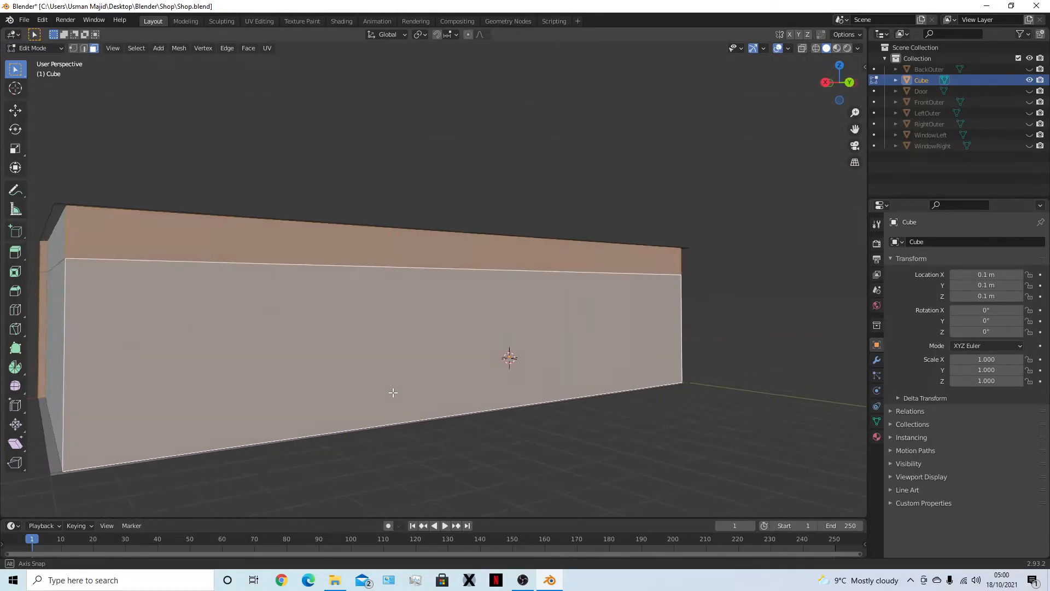
click(394, 394)
scroll(381, 409, down, 3)
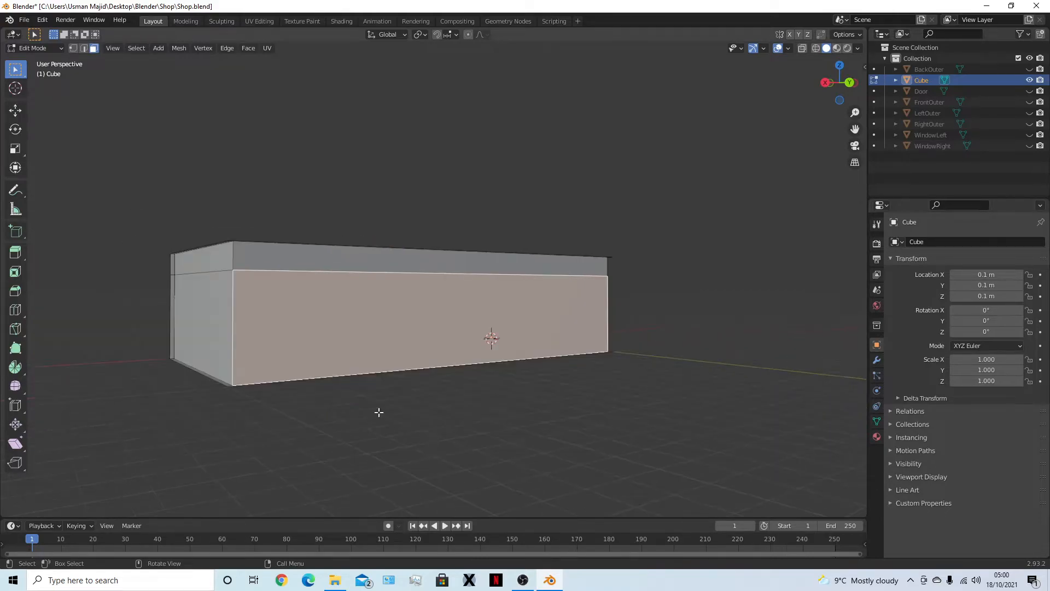
key(ctrl+KP_1)
Inspect the Cube's inner walls from the back and front, and switch the viewport to see-through wireframe display.
middle_drag(379, 412, 453, 404)
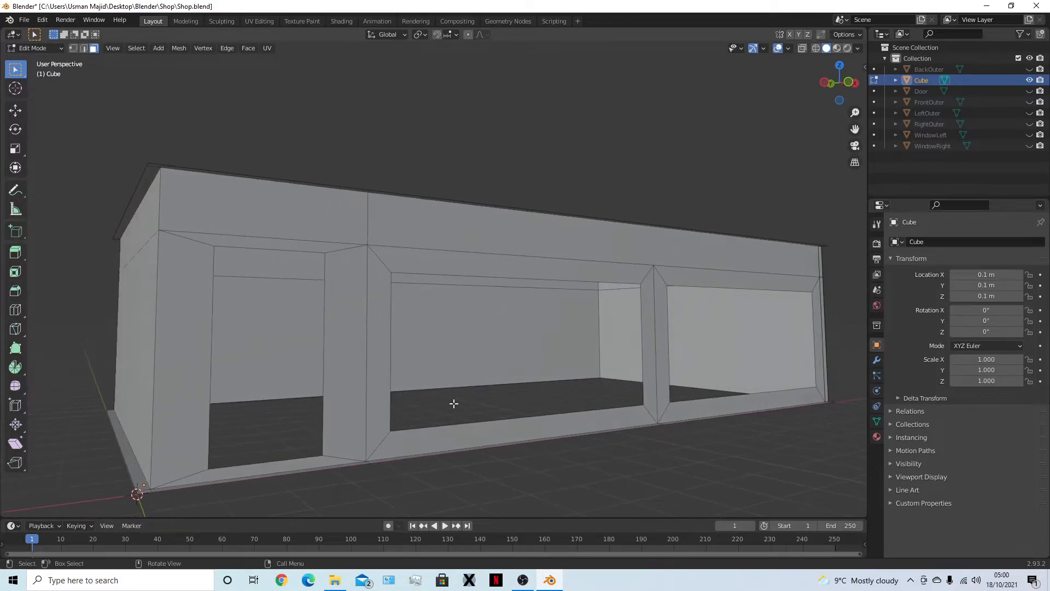
key(KP_1)
key(ctrl+KP_1)
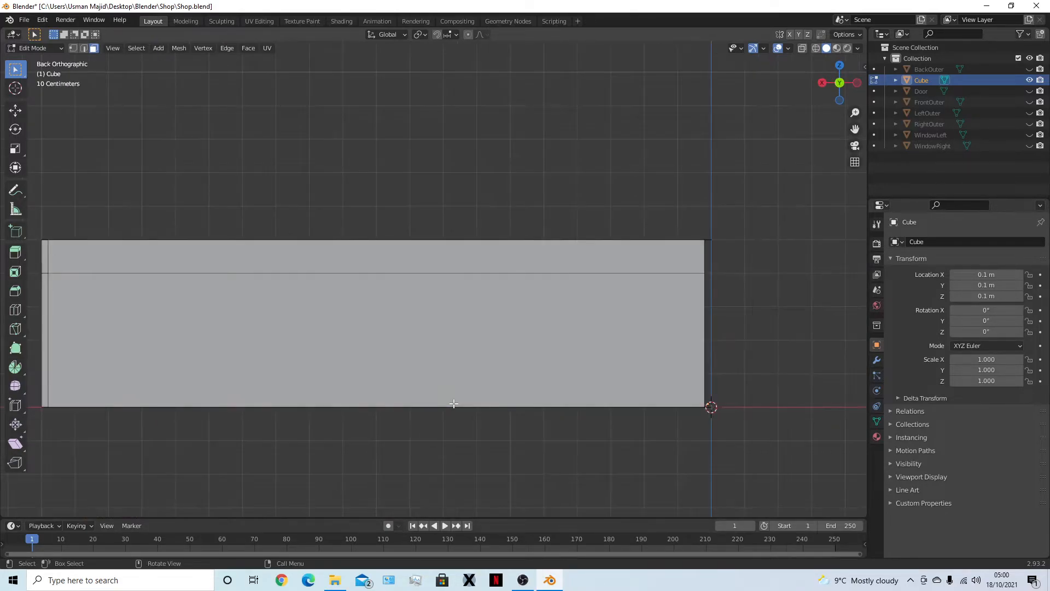
middle_drag(457, 402, 544, 411)
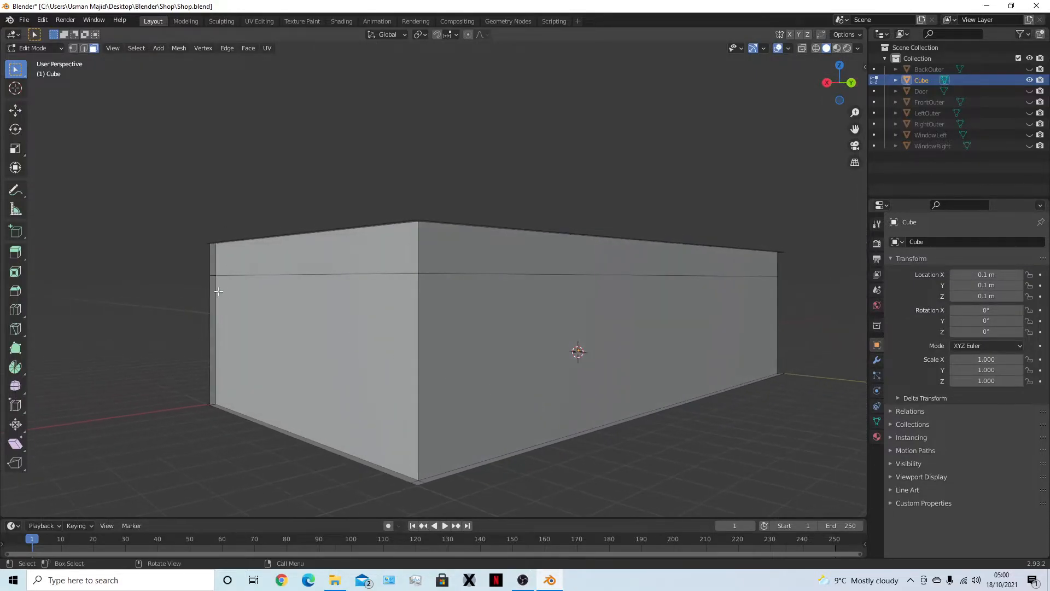
middle_drag(214, 288, 342, 322)
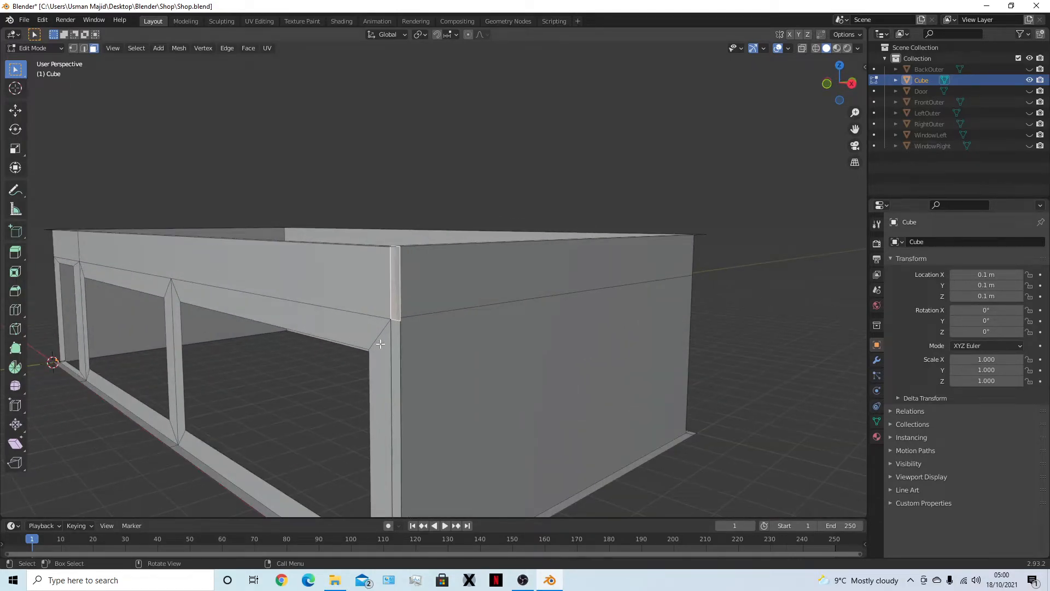
scroll(403, 395, down, 2)
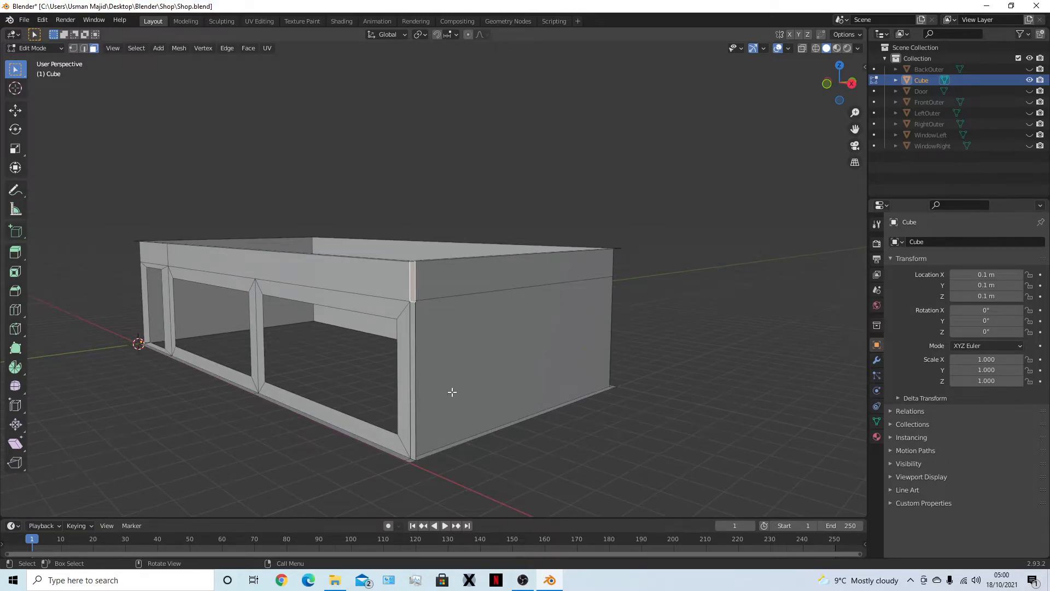
key(alt+z)
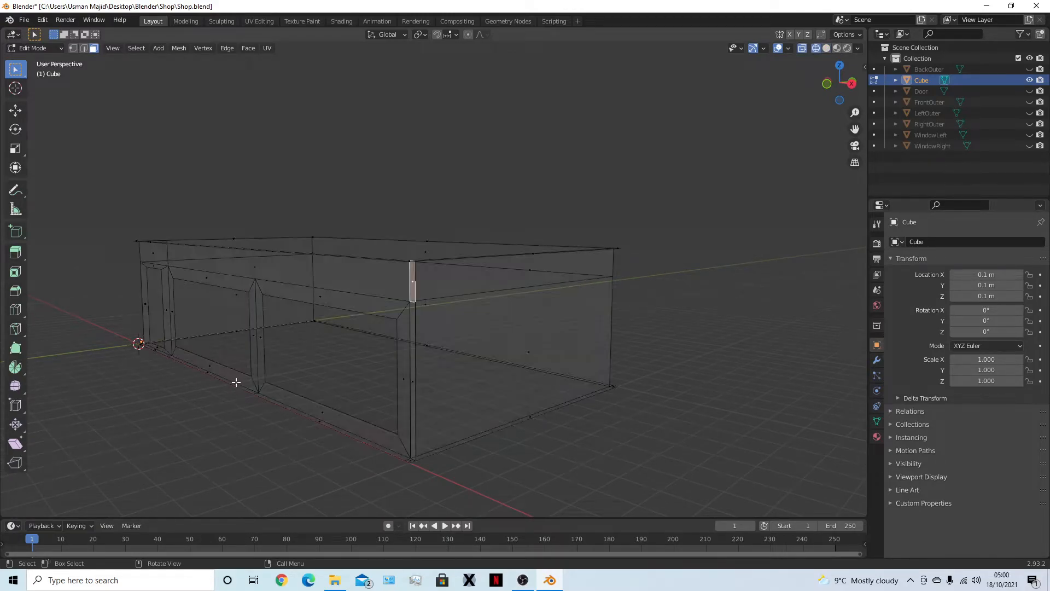
Select the upper and lower narrow corner faces beside the front wall's window and switch the viewport to solid display.
click(553, 481)
scroll(561, 475, up, 3)
click(383, 288)
middle_drag(383, 289, 476, 416)
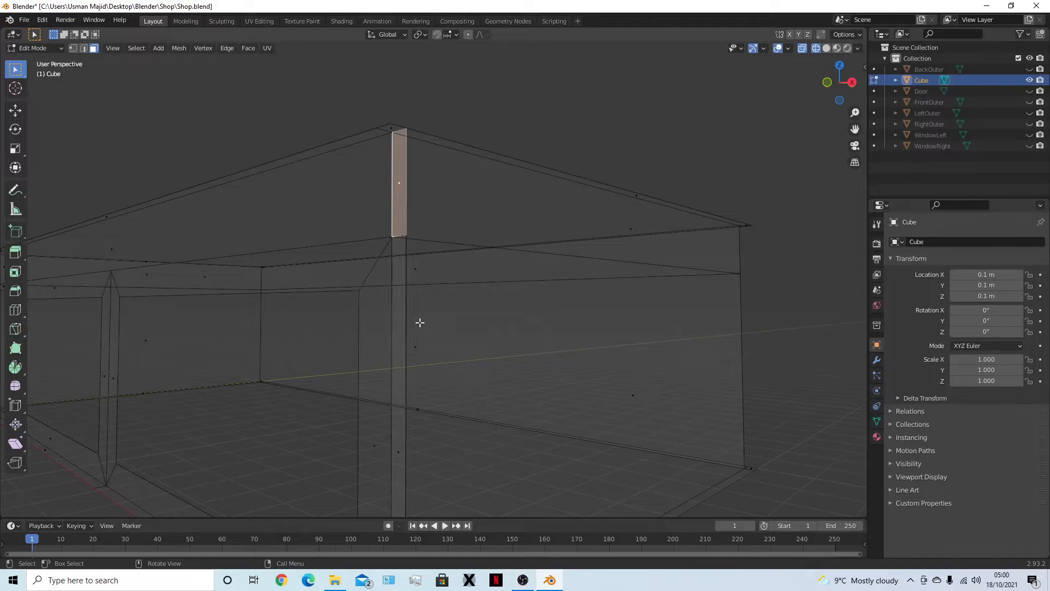
shift+click(403, 326)
click(401, 364)
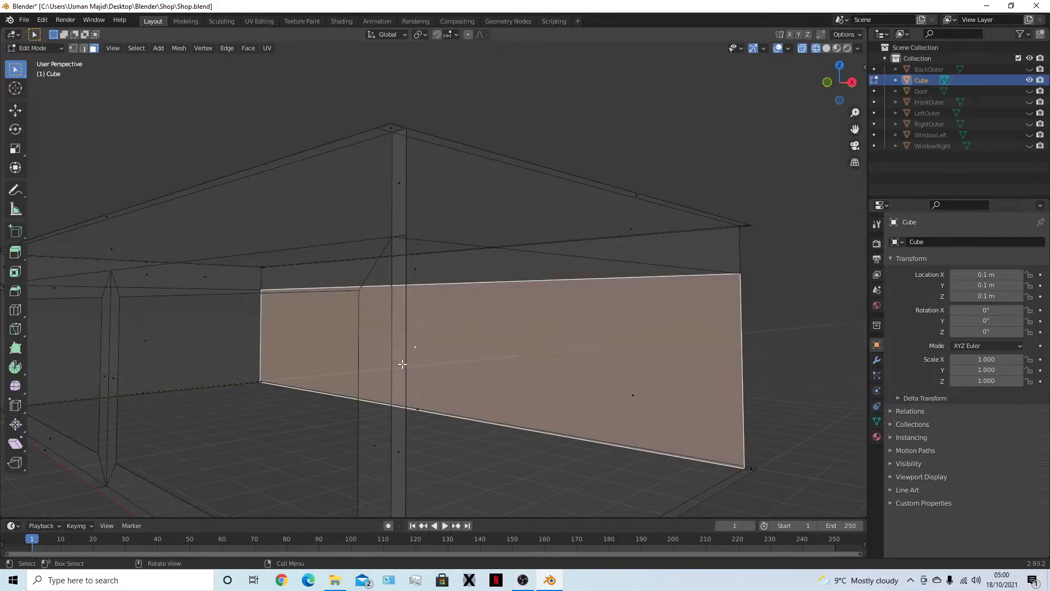
click(399, 452)
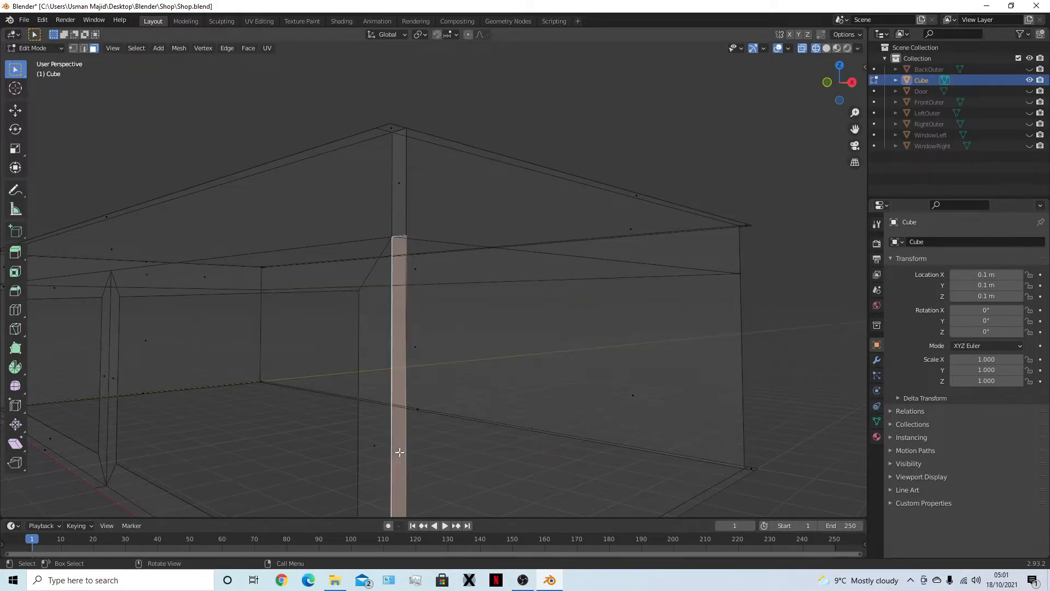
shift+click(396, 186)
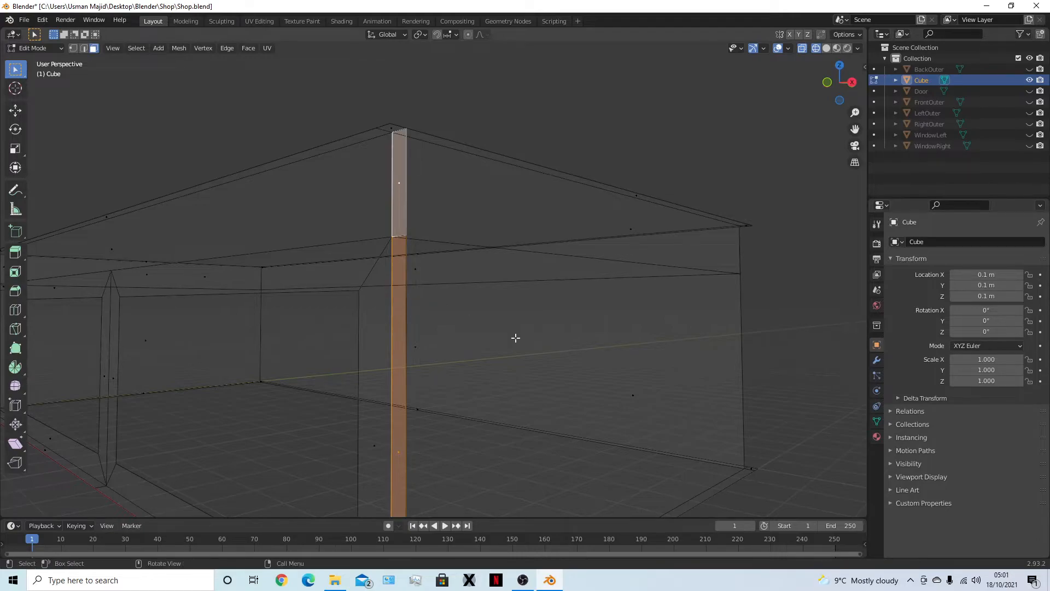
key(z)
click(522, 353)
scroll(541, 421, down, 3)
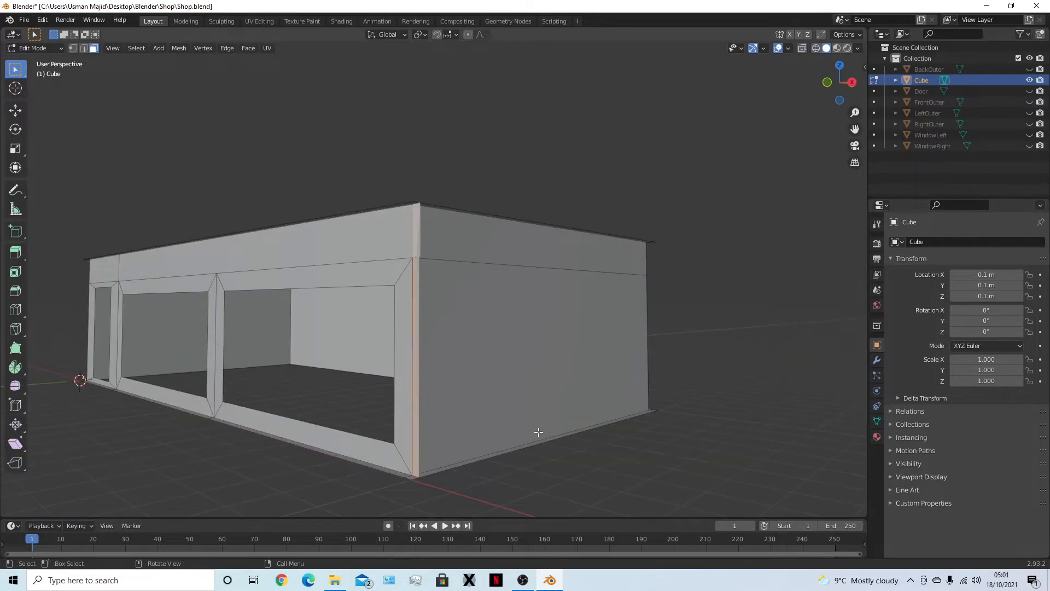
Try to move the two corner faces away from the side wall, and undo the move.
key(g)
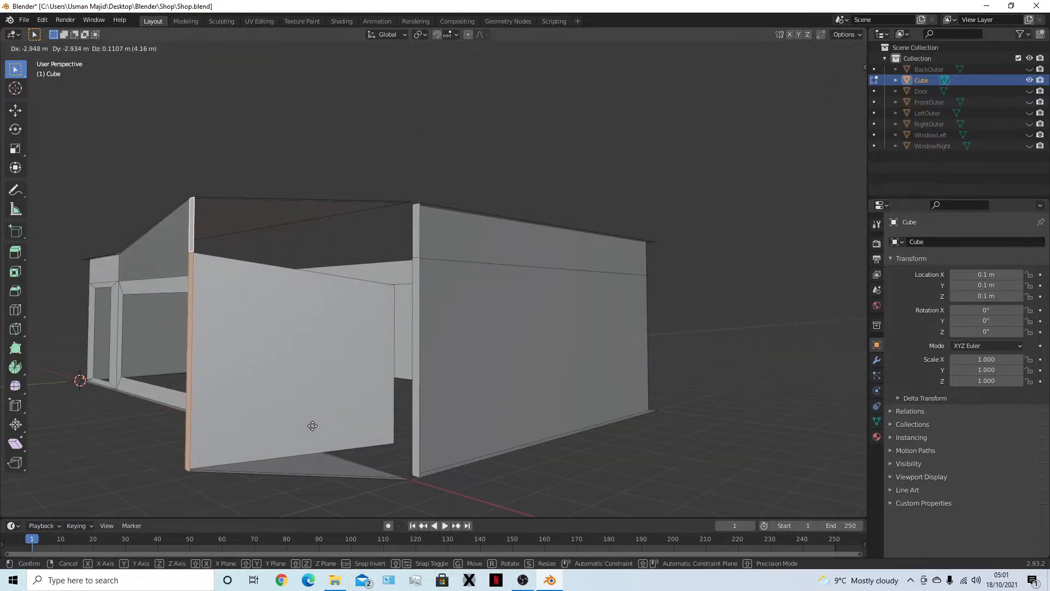
click(312, 425)
middle_drag(312, 425, 309, 479)
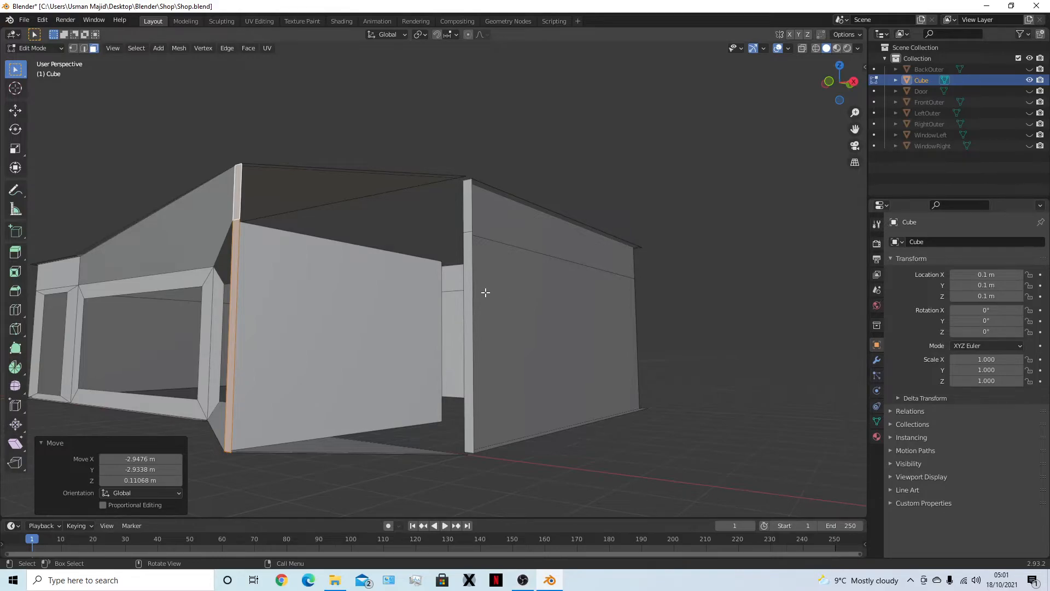
click(469, 214)
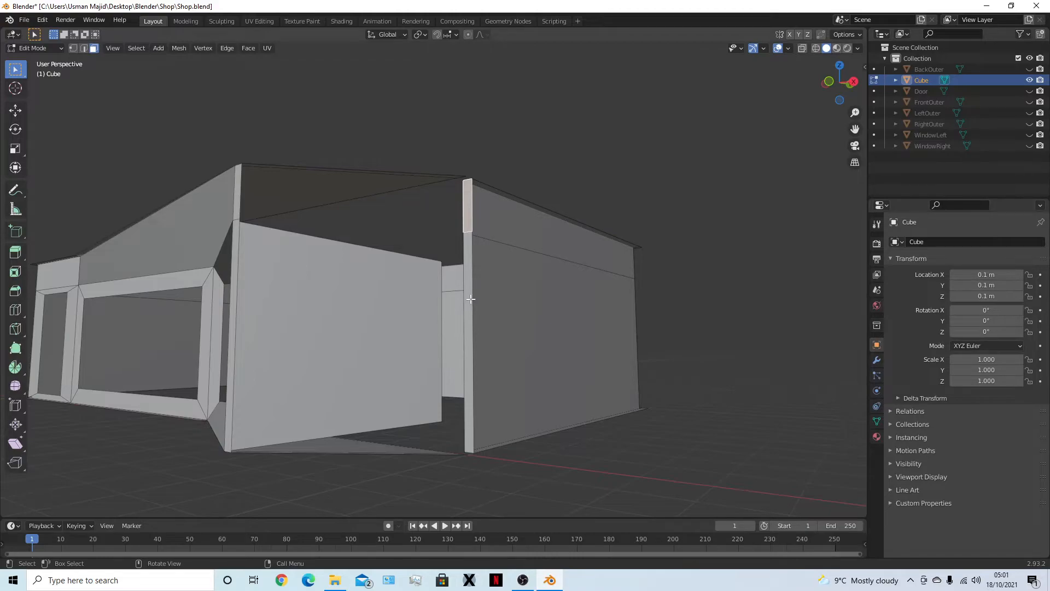
key(ctrl+z)
key(ctrl+z)
middle_drag(598, 399, 694, 378)
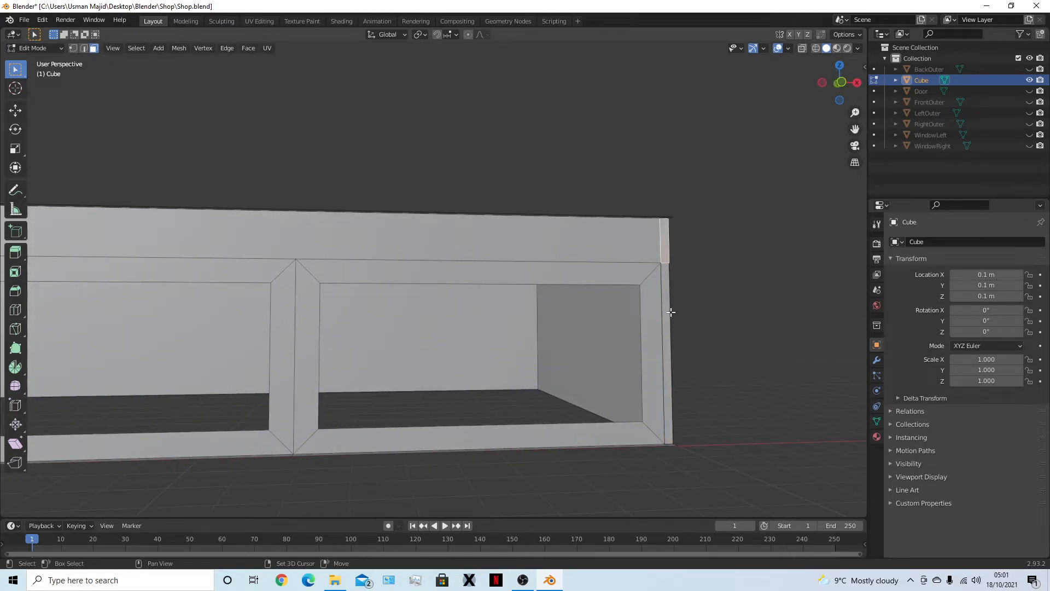
Try hiding the corner strip and side wall faces at the window end of the Cube.
key(h)
middle_drag(697, 354, 571, 427)
click(594, 315)
click(565, 339)
key(h)
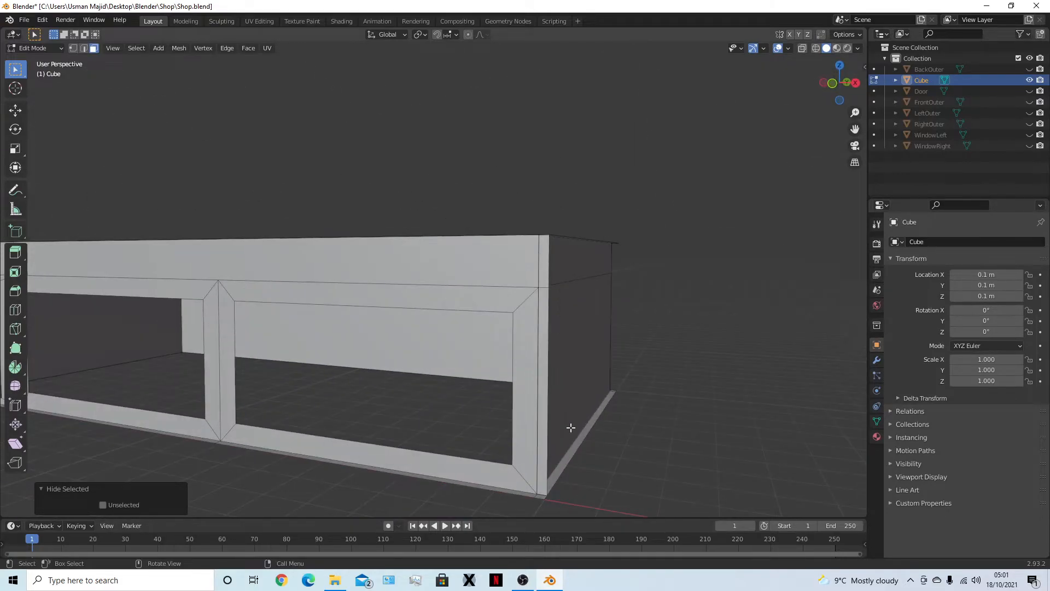
click(541, 495)
key(h)
middle_drag(590, 513, 508, 157)
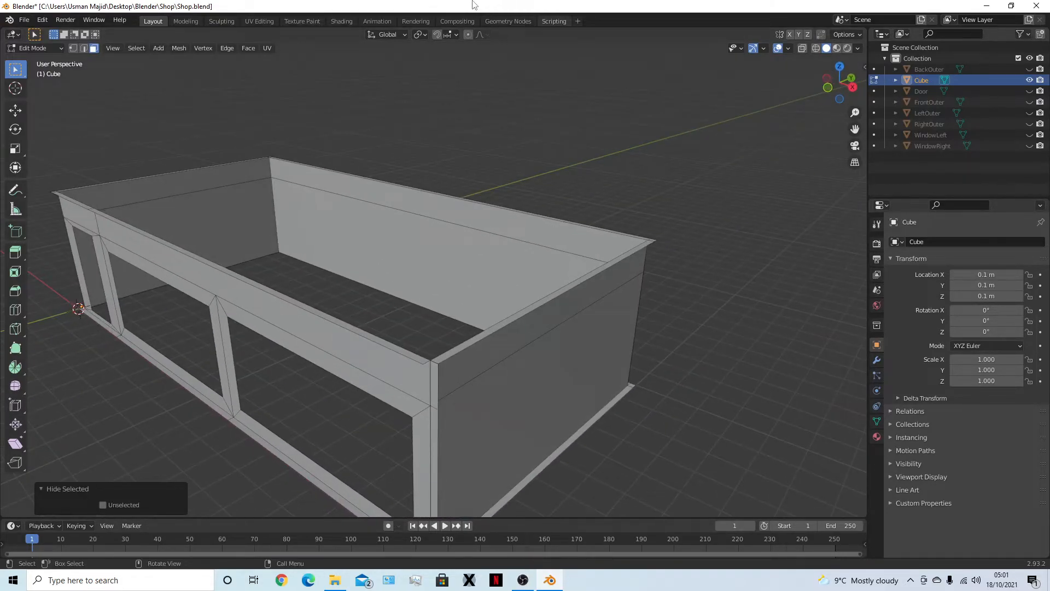
Reselect the two narrow faces at the front corner and try moving them away from the wall.
click(434, 377)
shift+click(432, 425)
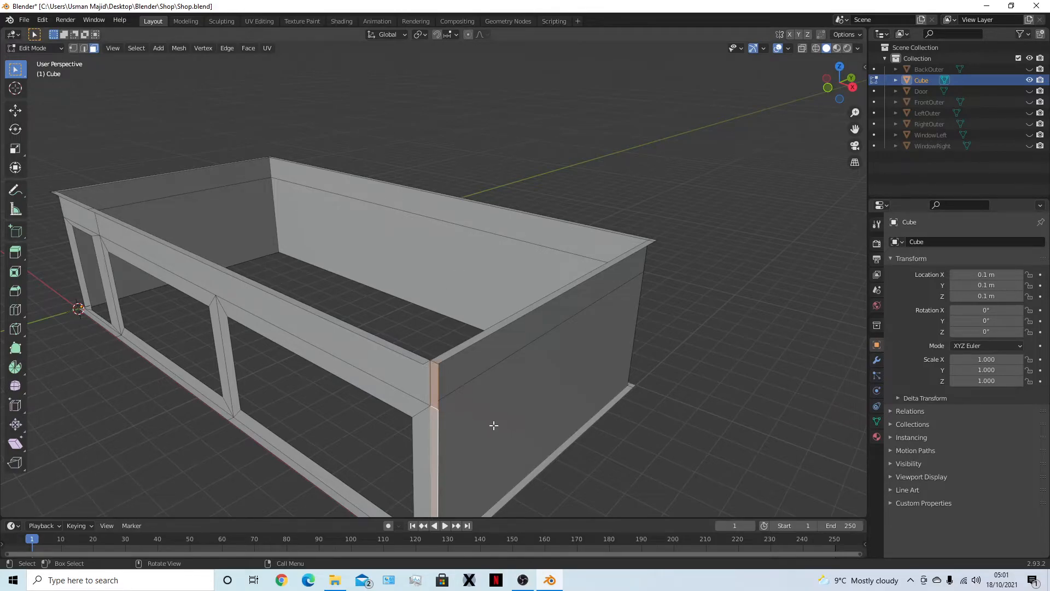
key(g)
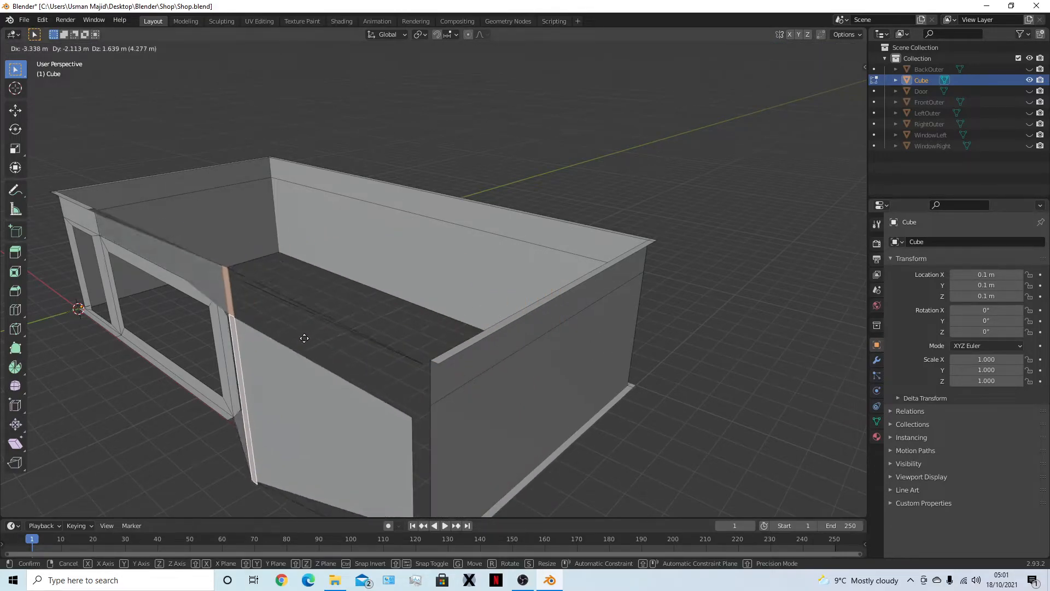
right_click(482, 433)
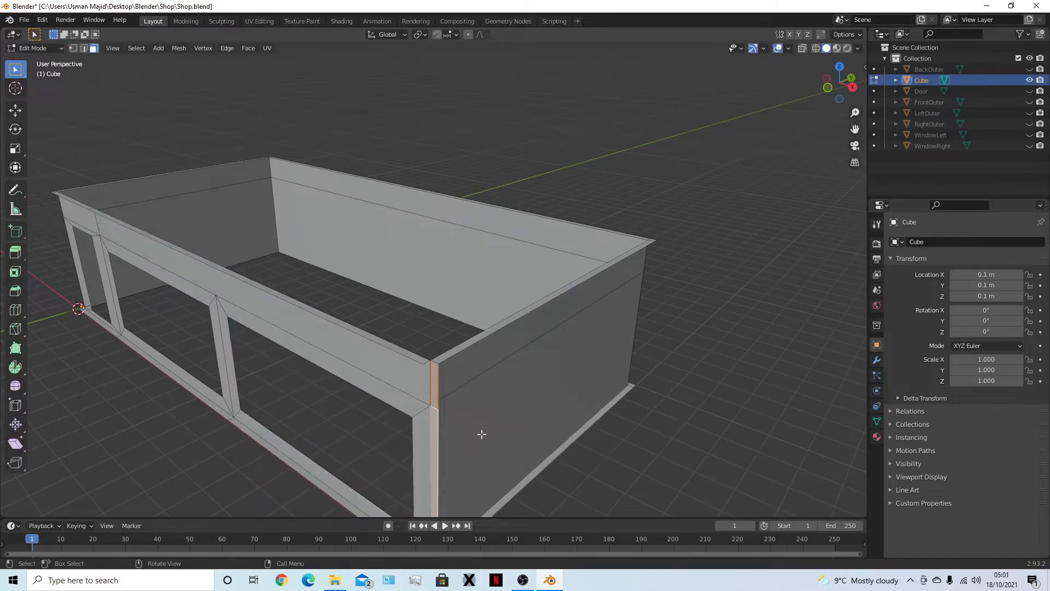
click(435, 387)
shift+click(438, 429)
shift+click(437, 429)
shift+click(436, 430)
key(g)
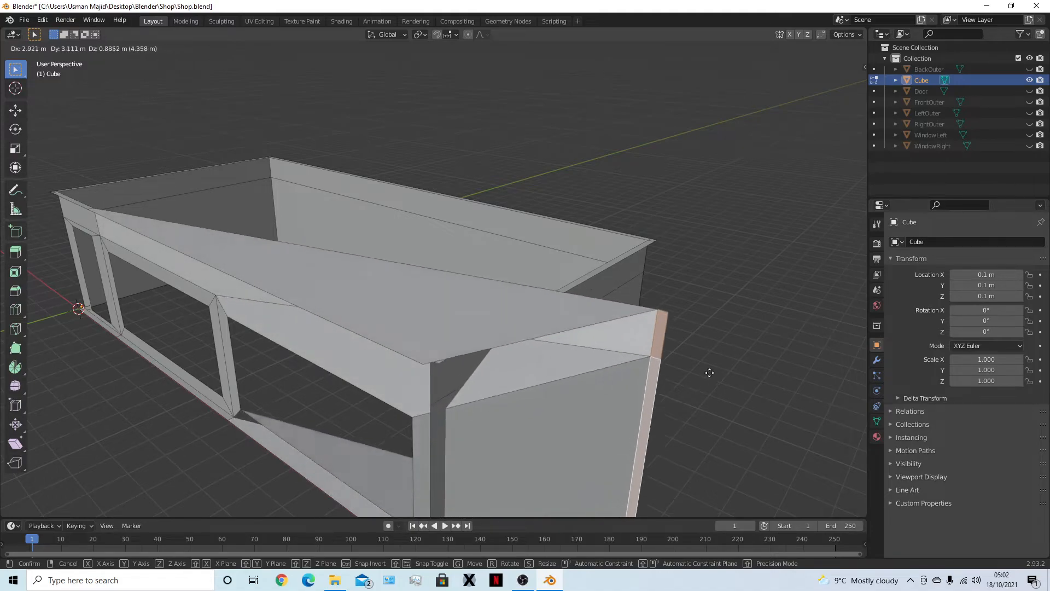
key(Escape)
Undo the face hiding and the latest selection changes on the Cube.
middle_drag(496, 311, 552, 502)
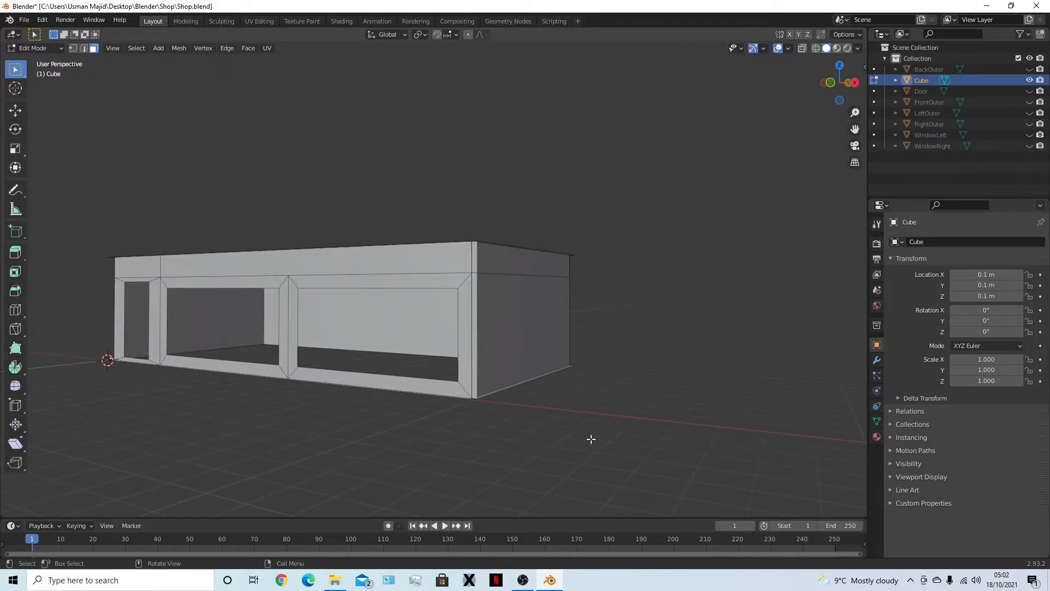
key(ctrl+z)
key(ctrl+z)
key(ctrl+z)
key(ctrl+z)
key(ctrl+z)
key(ctrl+z)
key(ctrl+z)
key(ctrl+z)
Separate the upper and lower faces of the left inner wall into their own object and name it LeftInner.
middle_drag(591, 390, 411, 442)
click(448, 271)
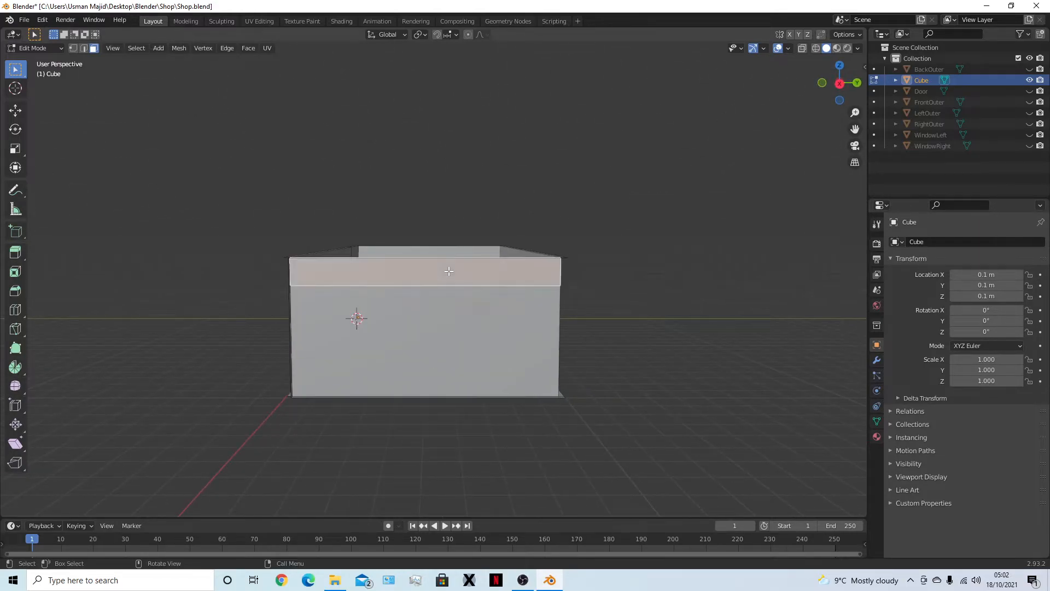
shift+click(443, 333)
right_click(356, 315)
middle_drag(398, 397, 404, 434)
key(p)
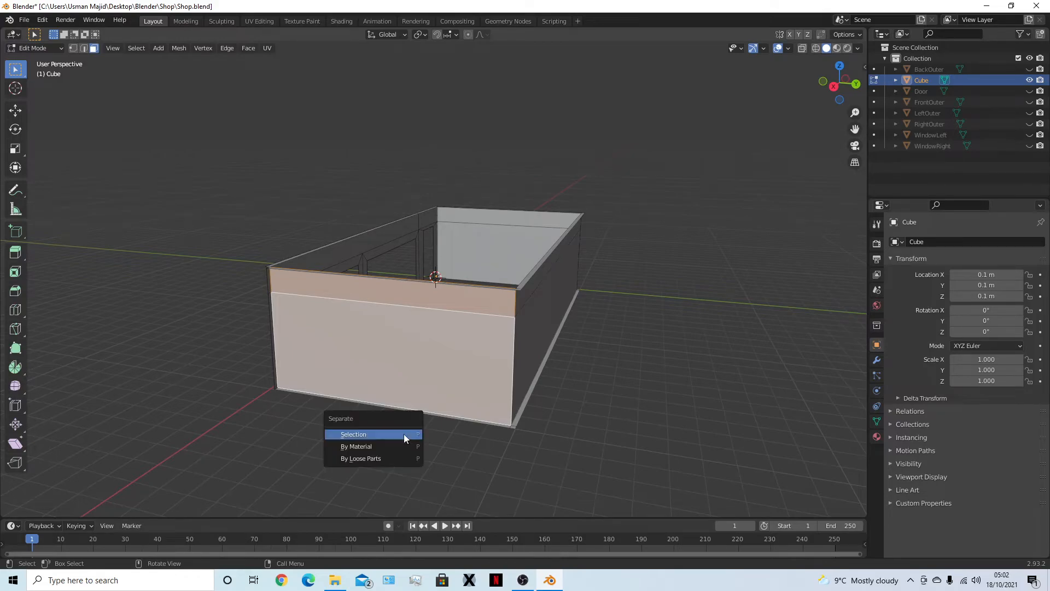
click(404, 435)
double_click(937, 91)
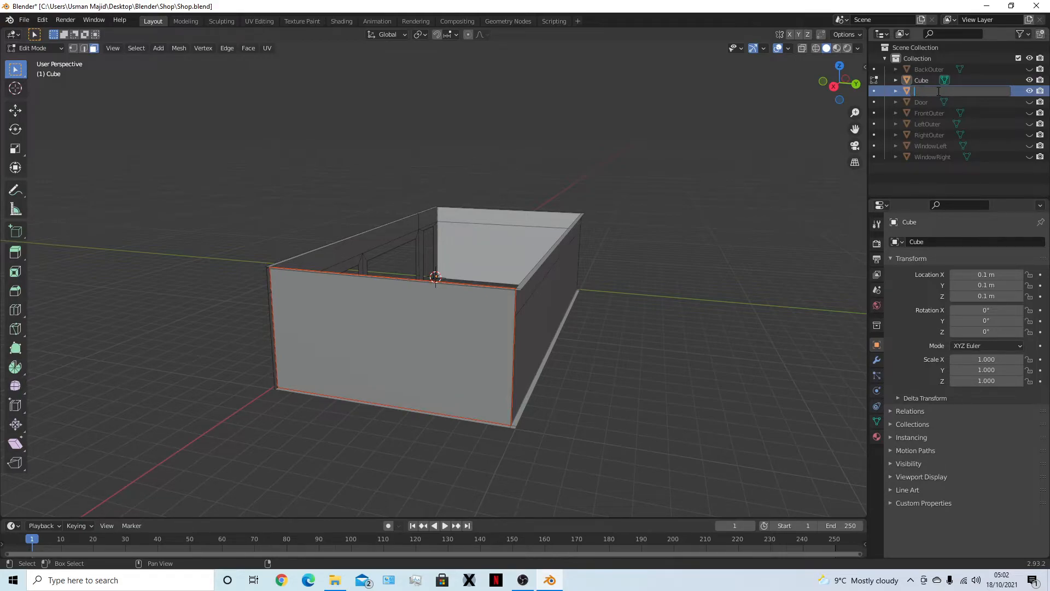
text(LeftInner)
key(Return)
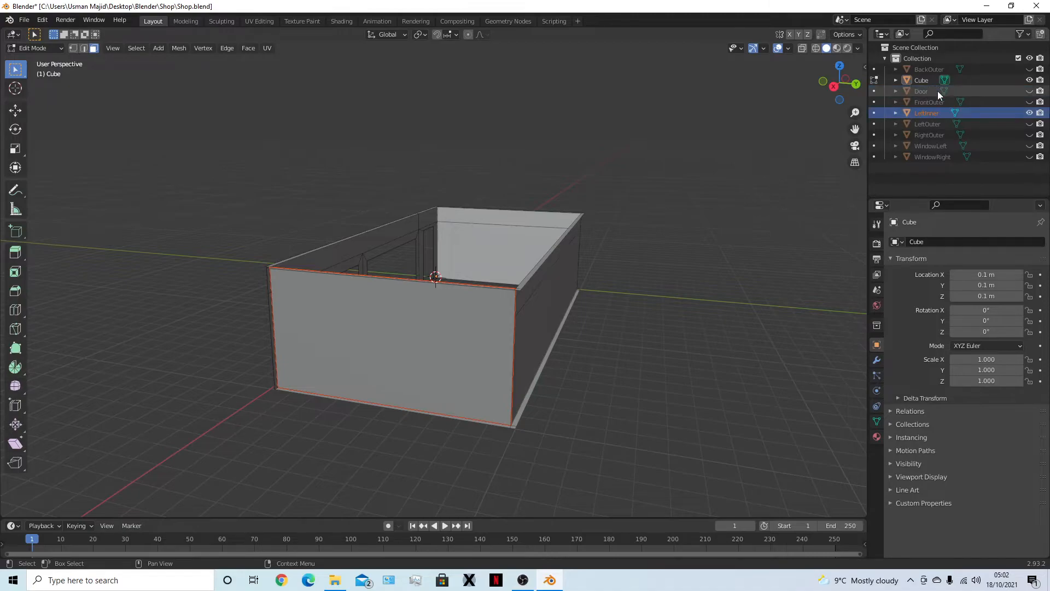
Separate the upper and lower faces of the long back inner wall into their own object and name it BackInner.
mouse_move(591, 291)
middle_down()
mouse_move(668, 340)
mouse_move(589, 293)
middle_up()
shift+click(590, 289)
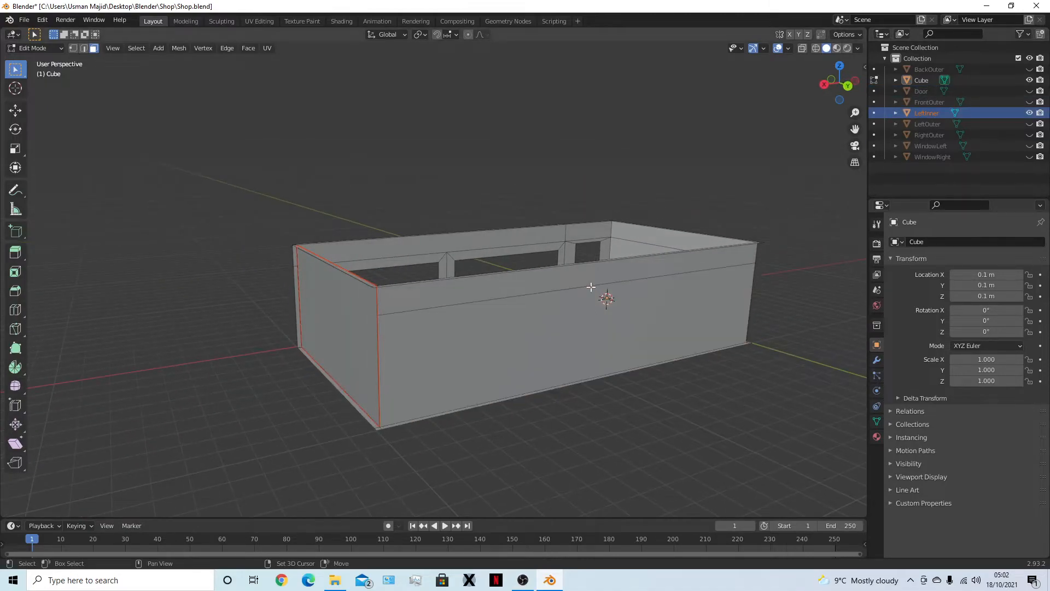
click(596, 277)
shift+click(583, 304)
key(p)
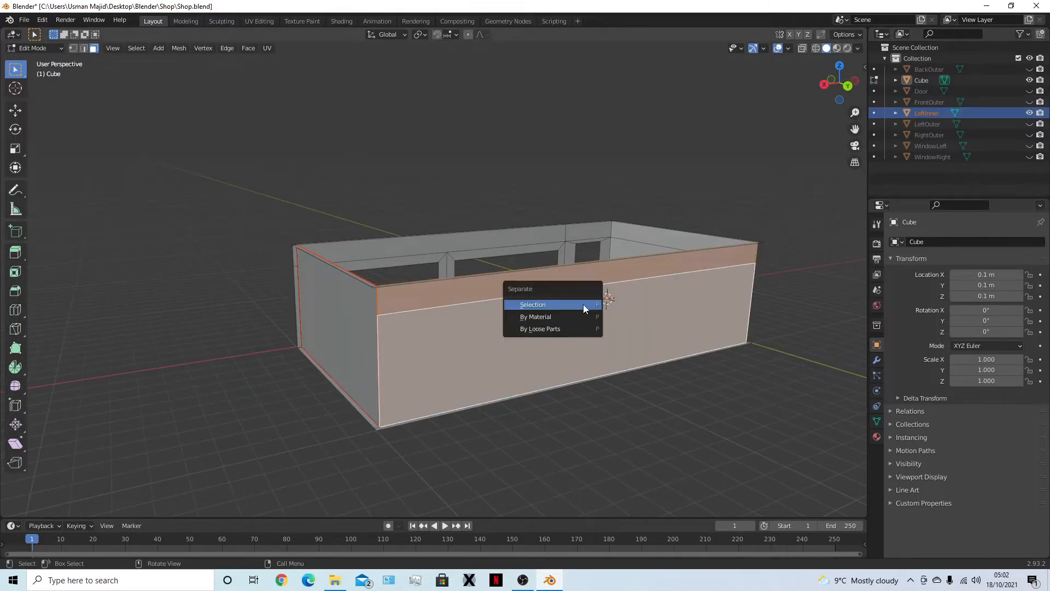
click(583, 304)
click(928, 91)
double_click(930, 91)
text(BackInner)
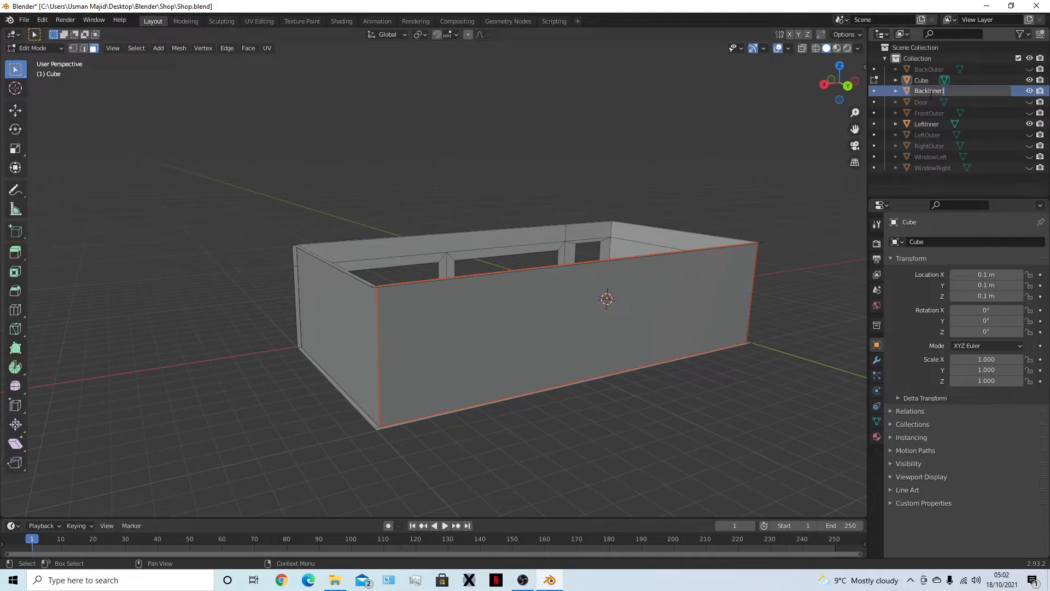
key(Return)
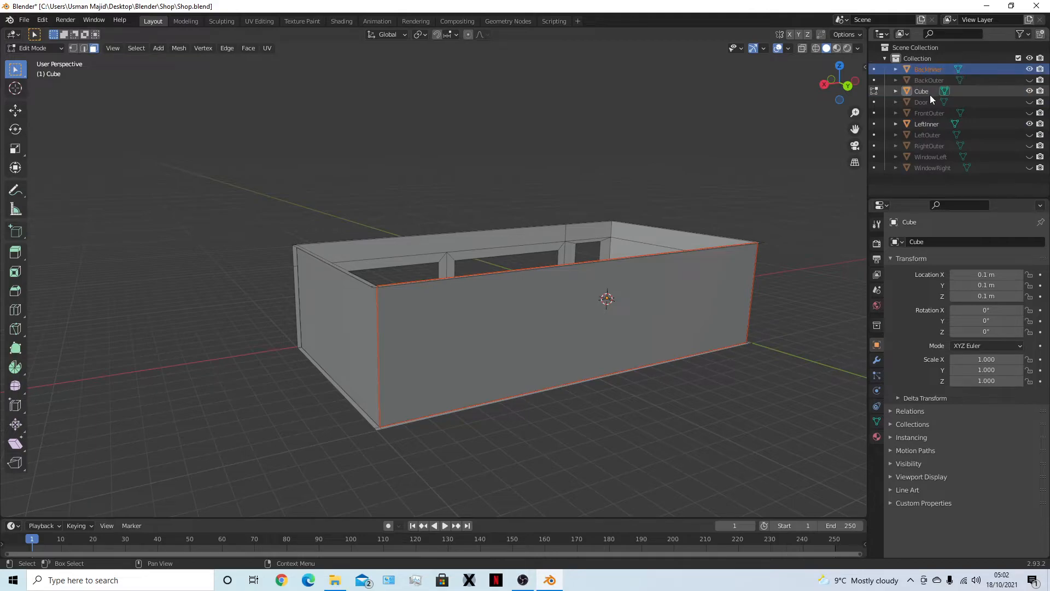
Separate the upper and lower faces of the right inner wall into their own object and name it RightInner.
middle_drag(823, 282, 645, 269)
scroll(645, 269, down, 6)
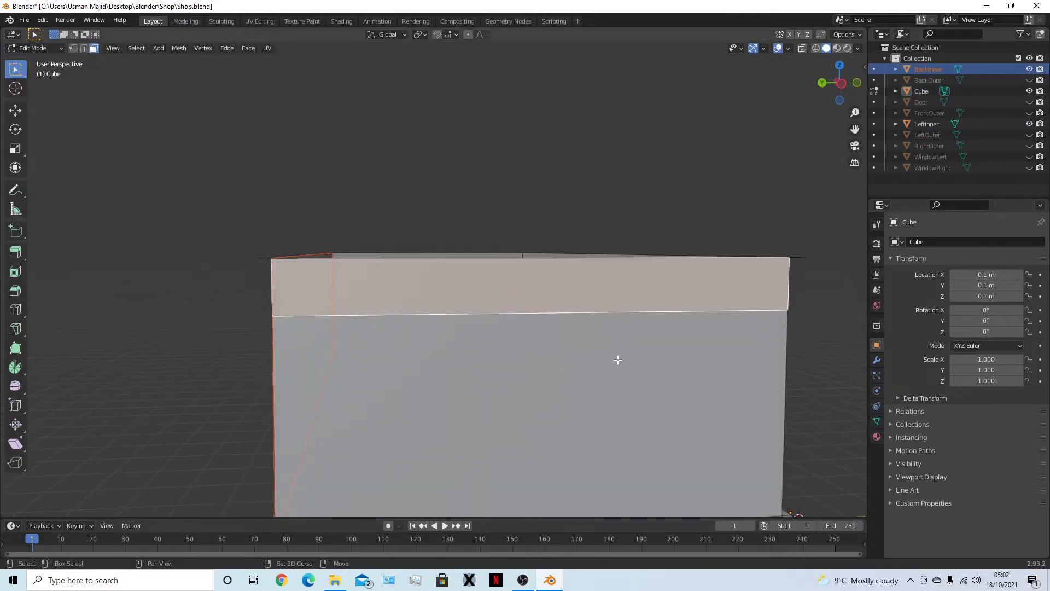
key(p)
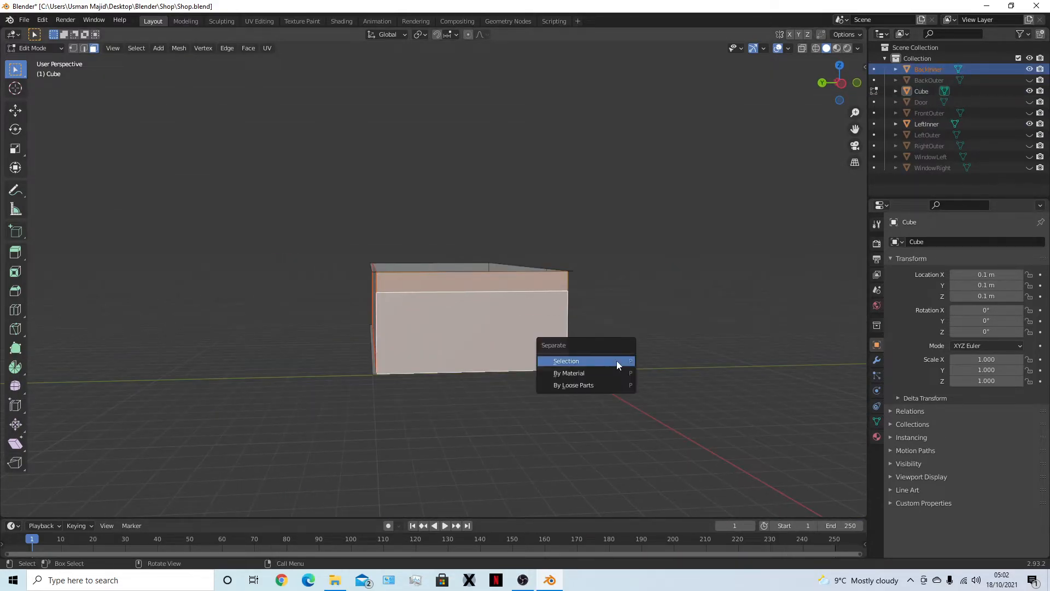
click(616, 361)
double_click(925, 102)
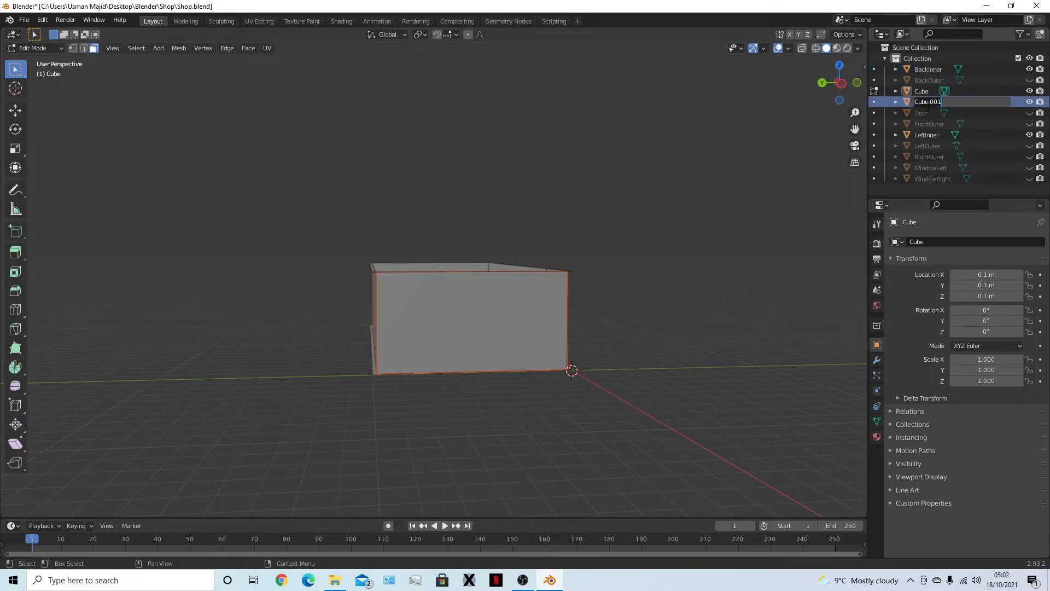
text(RightInner)
key(Return)
Return to Object Mode and hide the LeftInner, BackInner and RightInner wall objects.
middle_drag(738, 350, 537, 342)
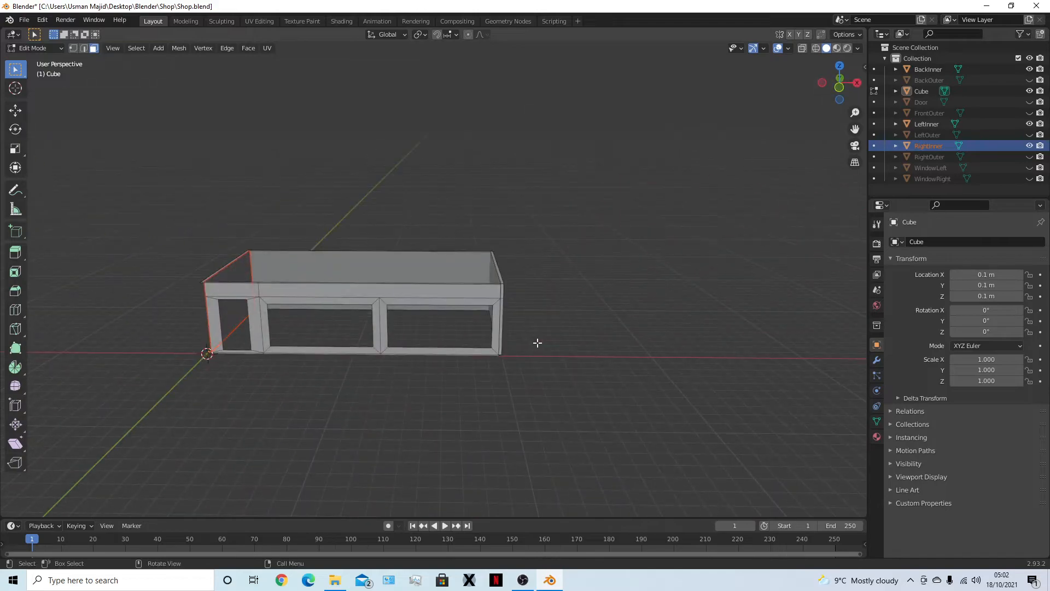
key(Tab)
middle_drag(427, 410, 504, 352)
click(466, 309)
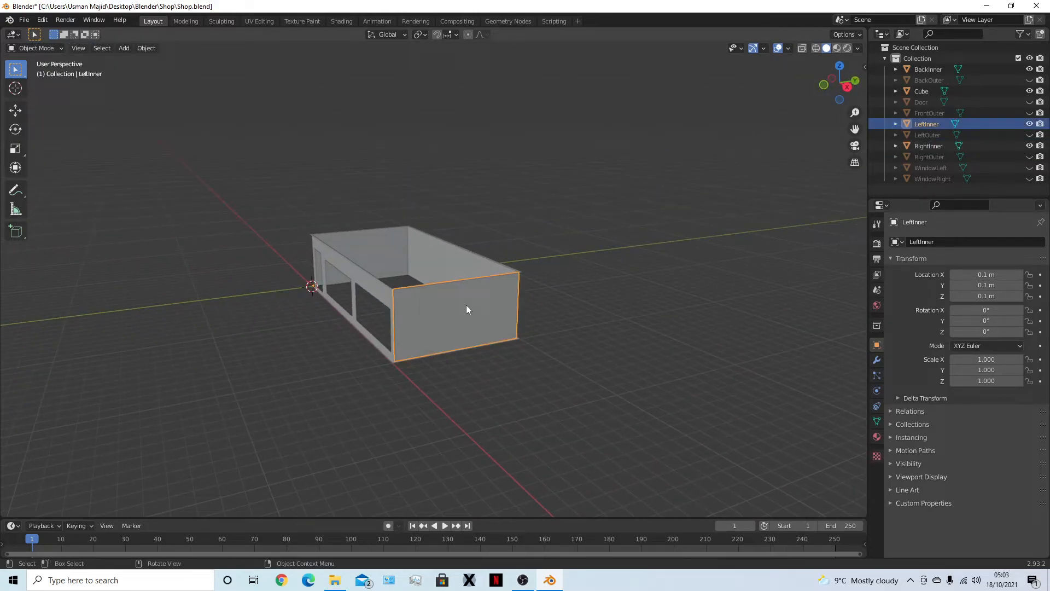
key(h)
middle_drag(466, 310, 448, 368)
click(497, 291)
click(624, 350)
key(h)
middle_drag(558, 411, 405, 396)
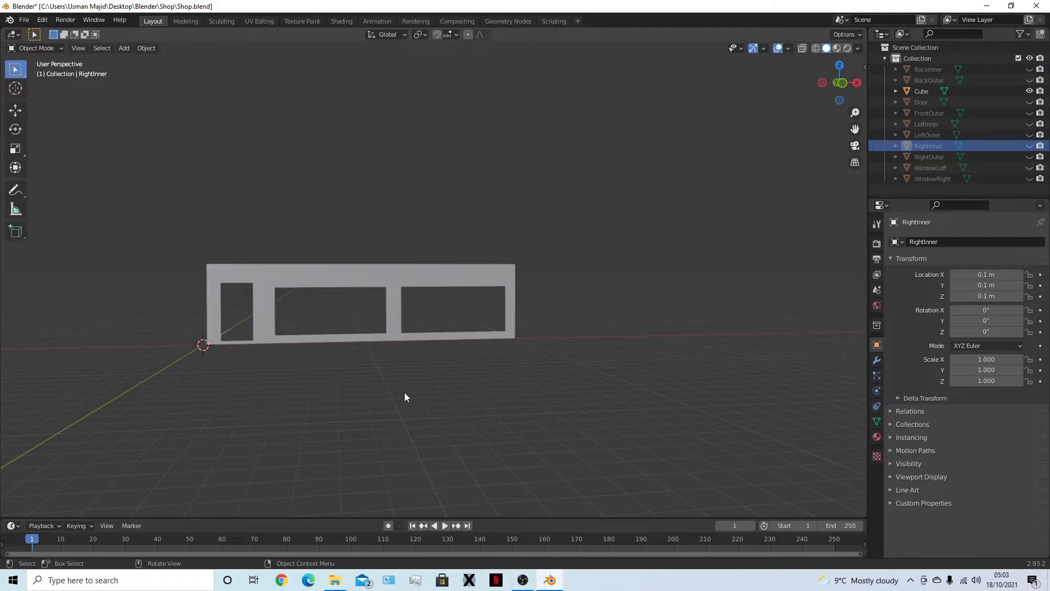
Enter Edit Mode on the Cube in front orthographic view and select all front wall faces around the door and window openings.
key(KP_1)
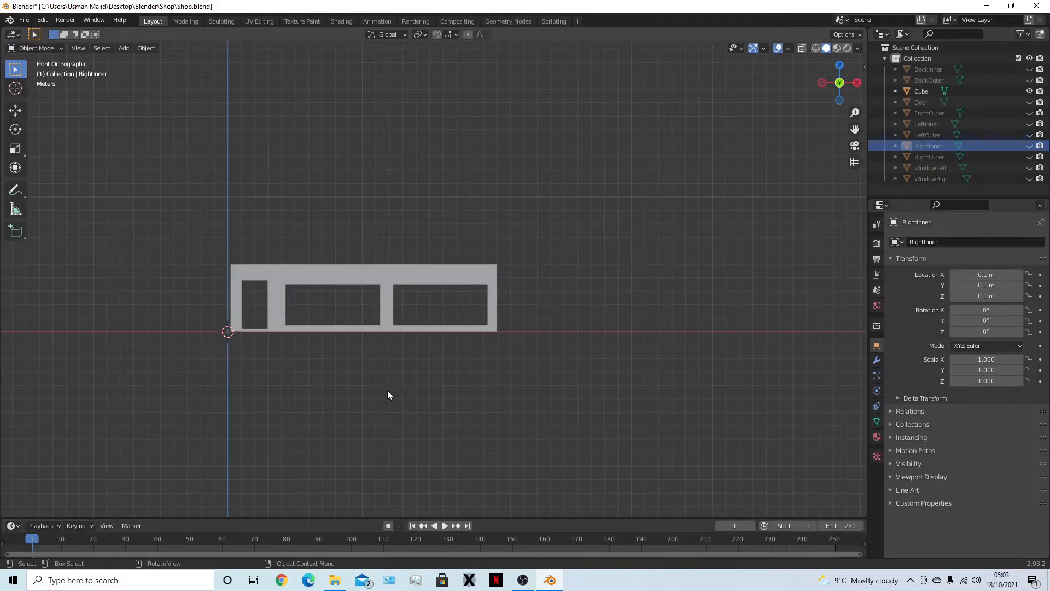
click(292, 274)
key(Tab)
scroll(335, 389, up, 4)
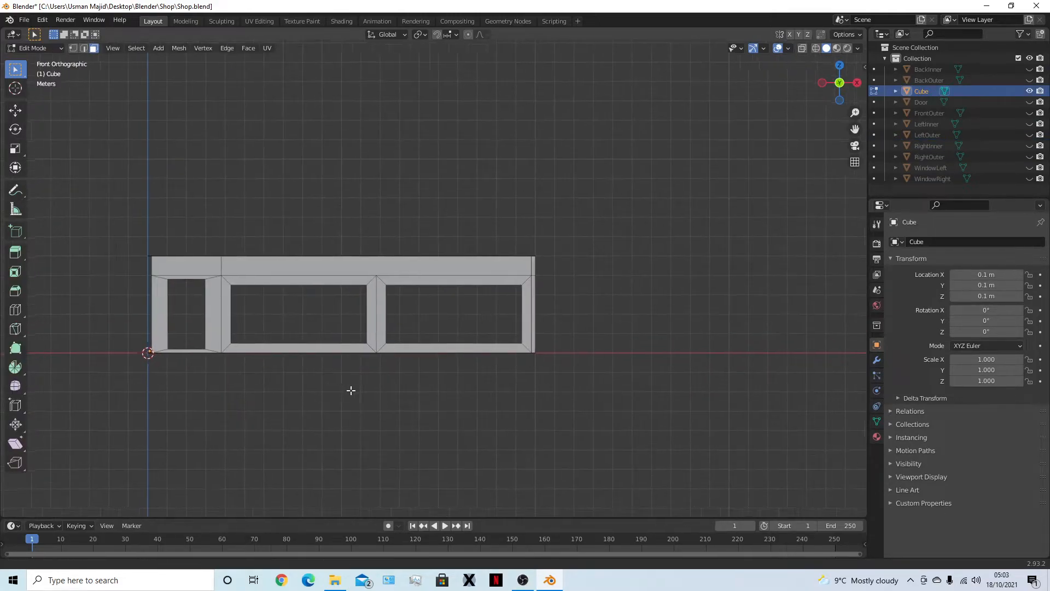
scroll(441, 400, up, 1)
click(250, 282)
shift+click(275, 323)
shift+click(274, 401)
shift+click(324, 372)
shift+click(342, 332)
shift+click(367, 283)
shift+click(381, 259)
shift+click(429, 392)
shift+click(595, 335)
shift+click(621, 301)
shift+click(634, 286)
shift+click(653, 400)
shift+middle_drag(712, 382, 525, 393)
shift+click(673, 331)
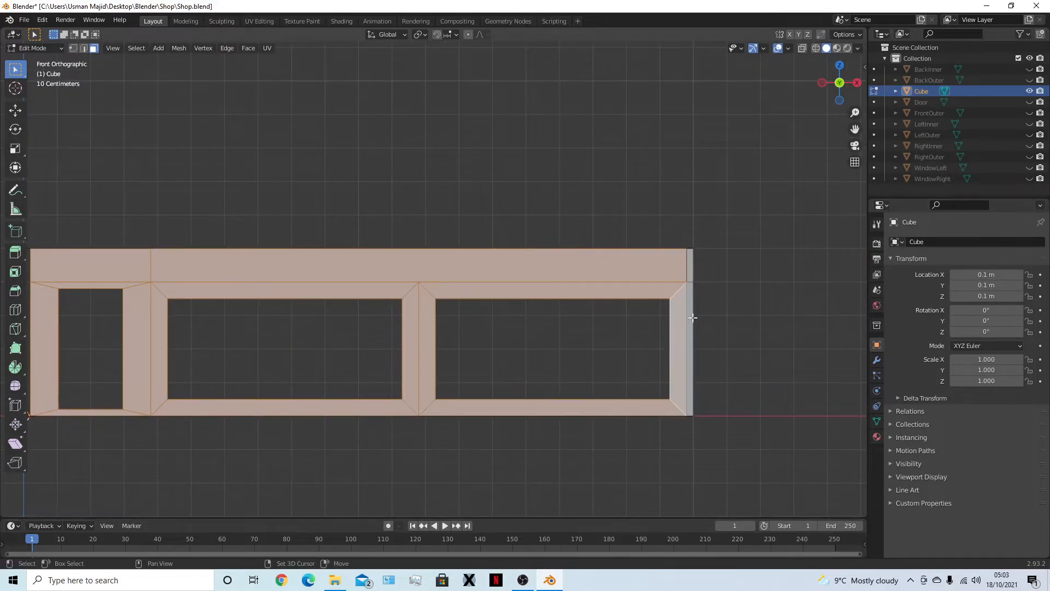
Add the two narrow corner faces at the front wall's window end to the selection and test-move the selected faces.
middle_drag(698, 365, 624, 378)
scroll(679, 387, down, 3)
scroll(616, 416, up, 4)
shift+click(763, 185)
shift+click(774, 240)
key(e)
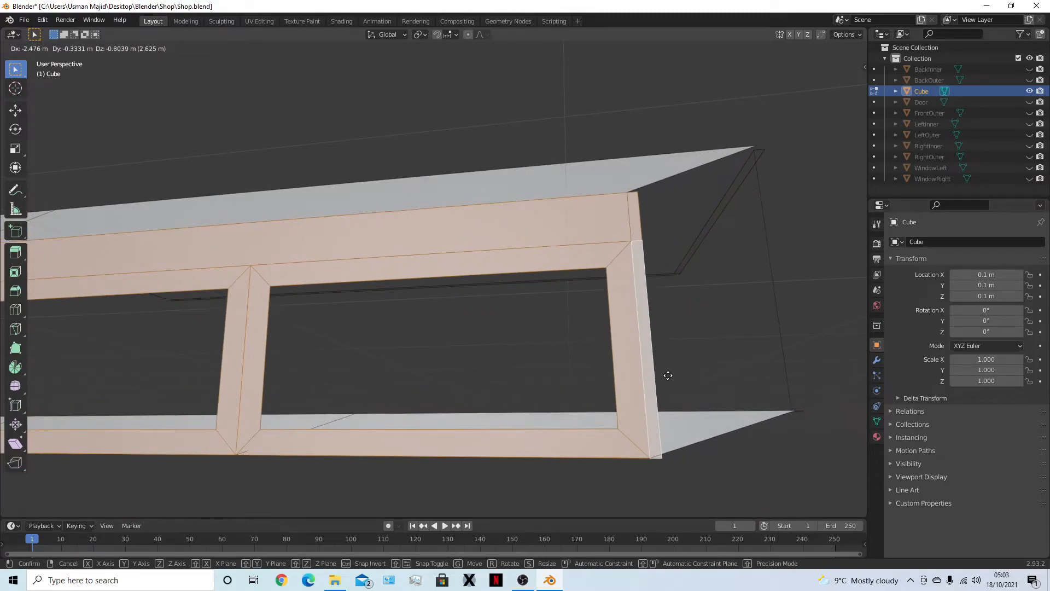
right_click(668, 375)
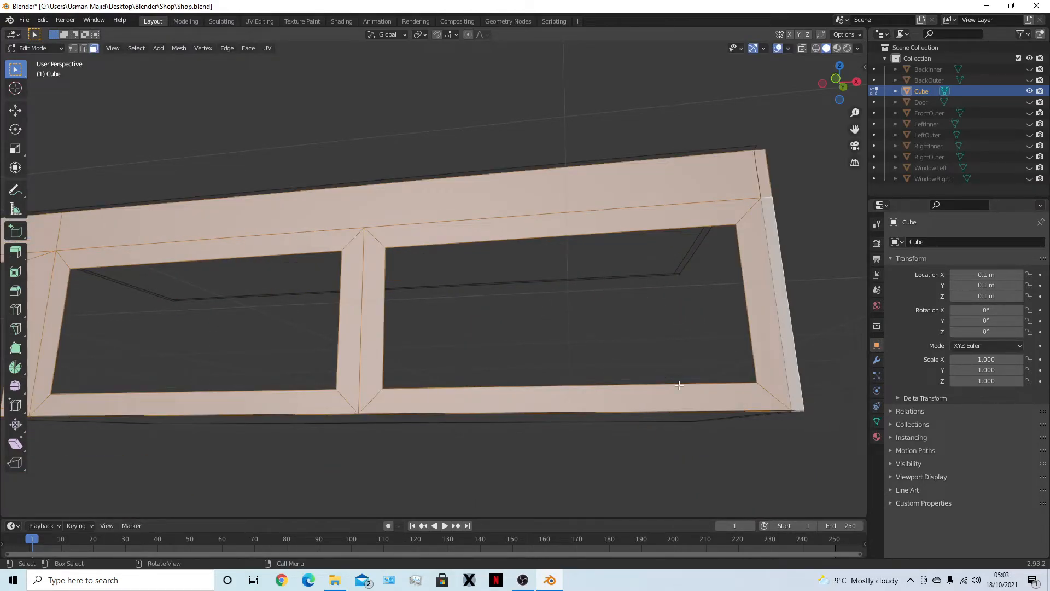
Separate the selected front inner wall faces from the Cube into their own object and name it FrontInner.
key(p)
click(678, 385)
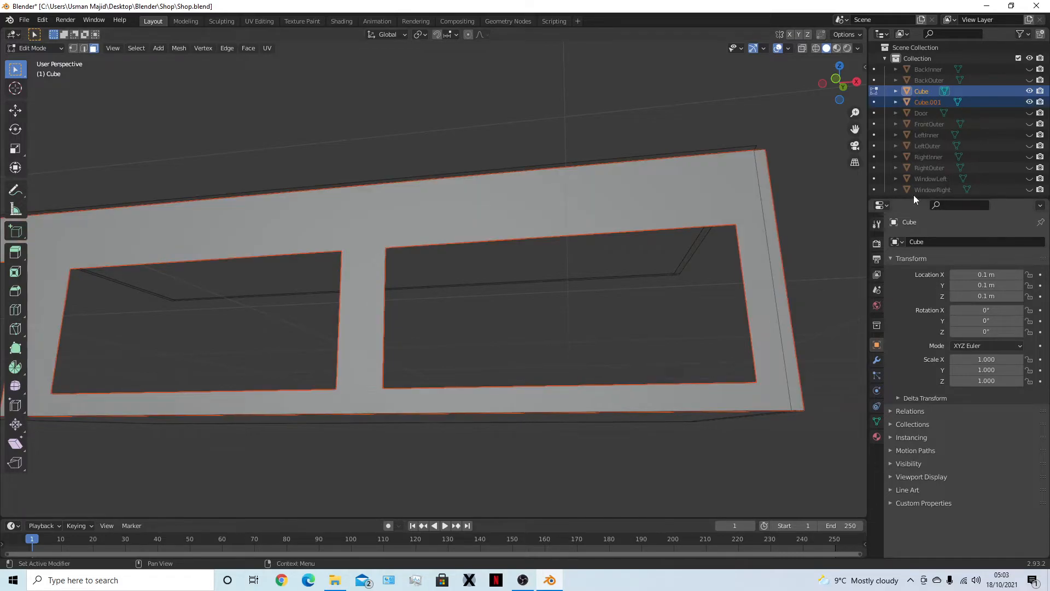
double_click(938, 101)
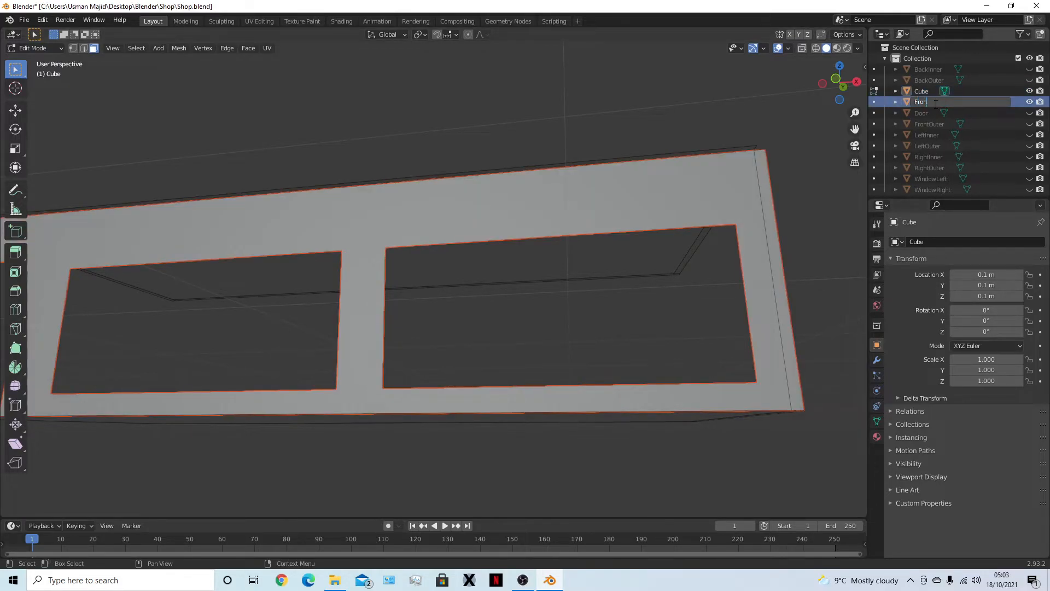
text(FrontInner)
key(Return)
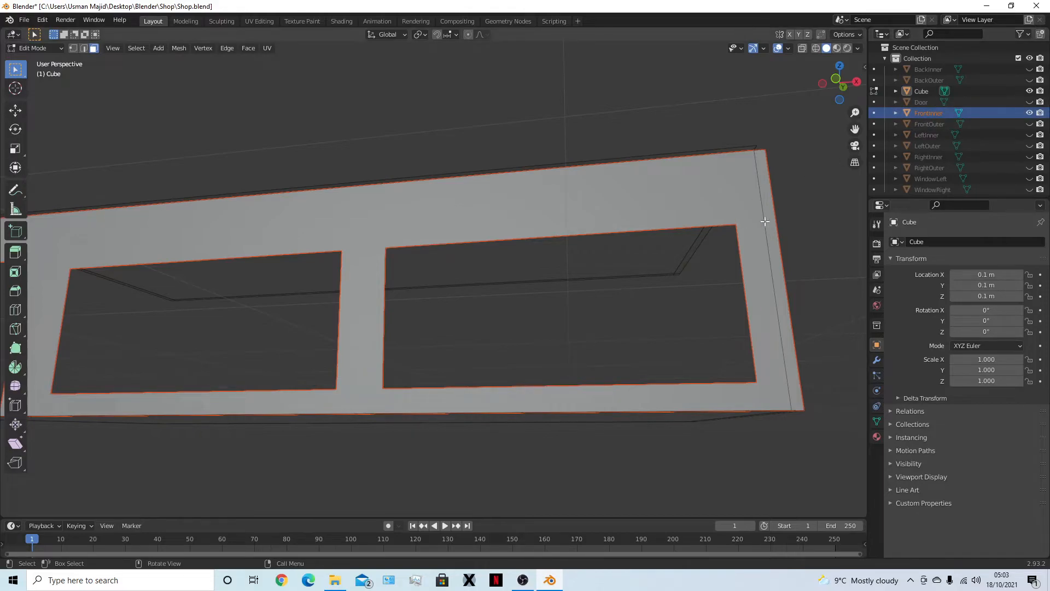
Return to Object Mode and hide the FrontInner wall object.
key(Tab)
click(816, 226)
click(702, 198)
key(h)
middle_drag(704, 198, 766, 270)
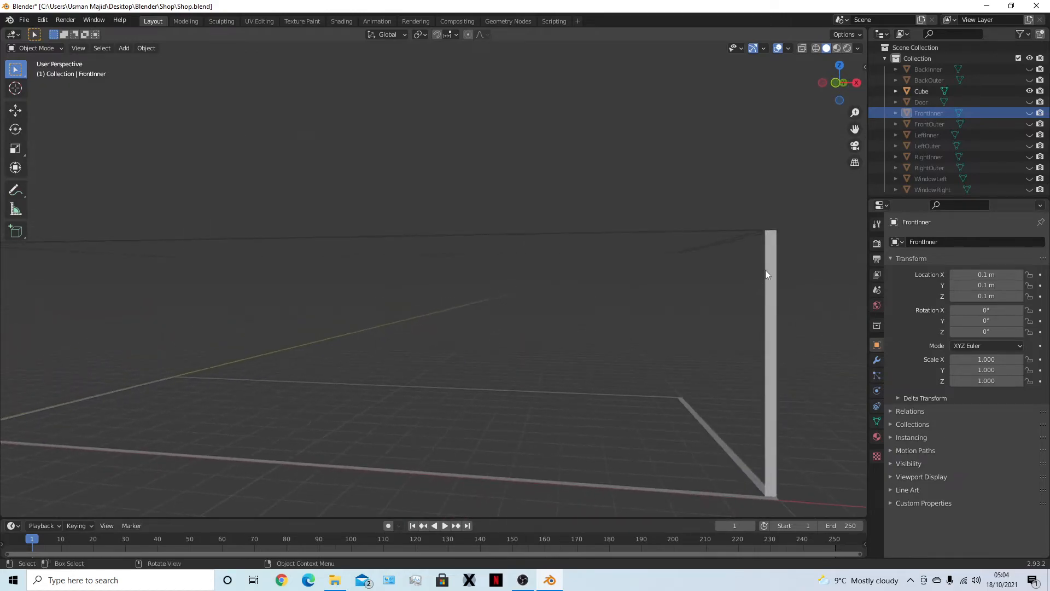
Enter Edit Mode on the remaining Cube frame and view it in top orthographic view.
click(759, 273)
key(Tab)
middle_drag(726, 300, 695, 294)
middle_drag(678, 186, 647, 202)
key(KP_7)
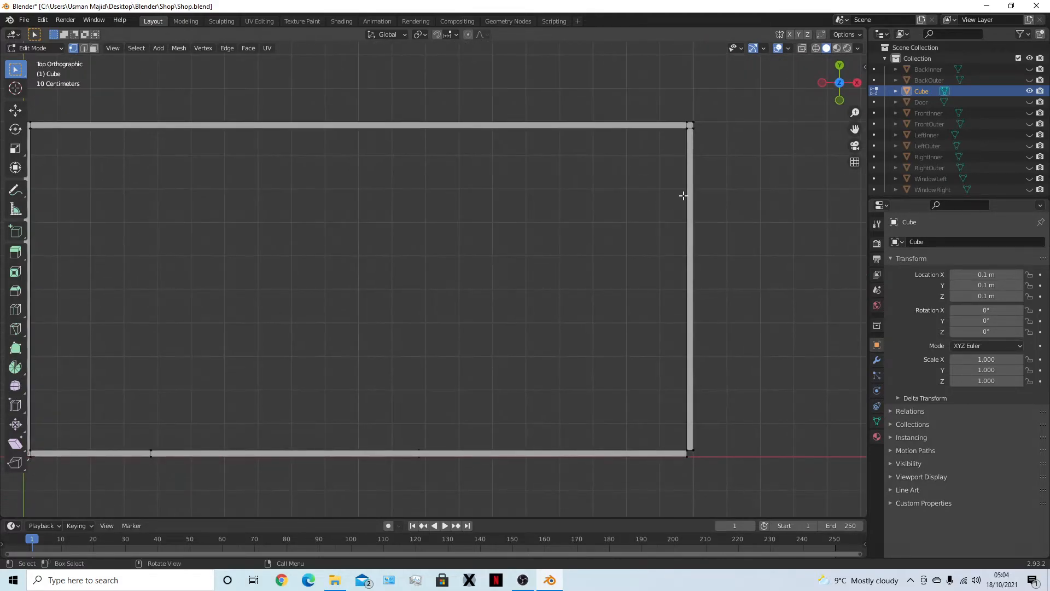
Extrude the outer end vertex of the upper front wall strip 0.2 m along X at the open front right corner.
shift+middle_drag(759, 435, 716, 284)
scroll(731, 349, up, 3)
shift+middle_drag(761, 353, 525, 346)
scroll(670, 363, up, 6)
click(823, 390)
shift+middle_drag(762, 419, 572, 404)
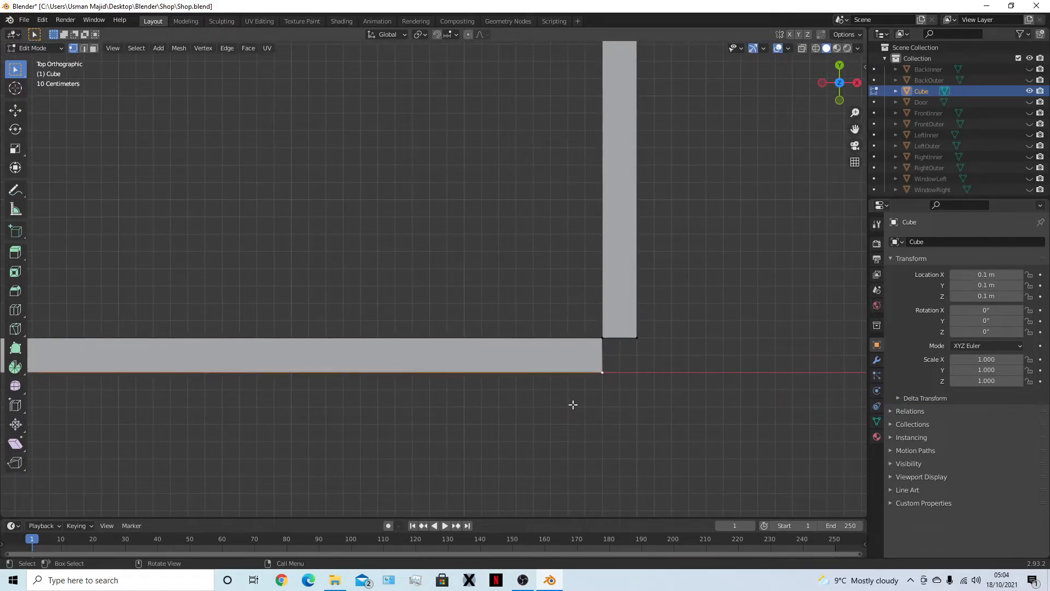
key(c)
click(629, 398)
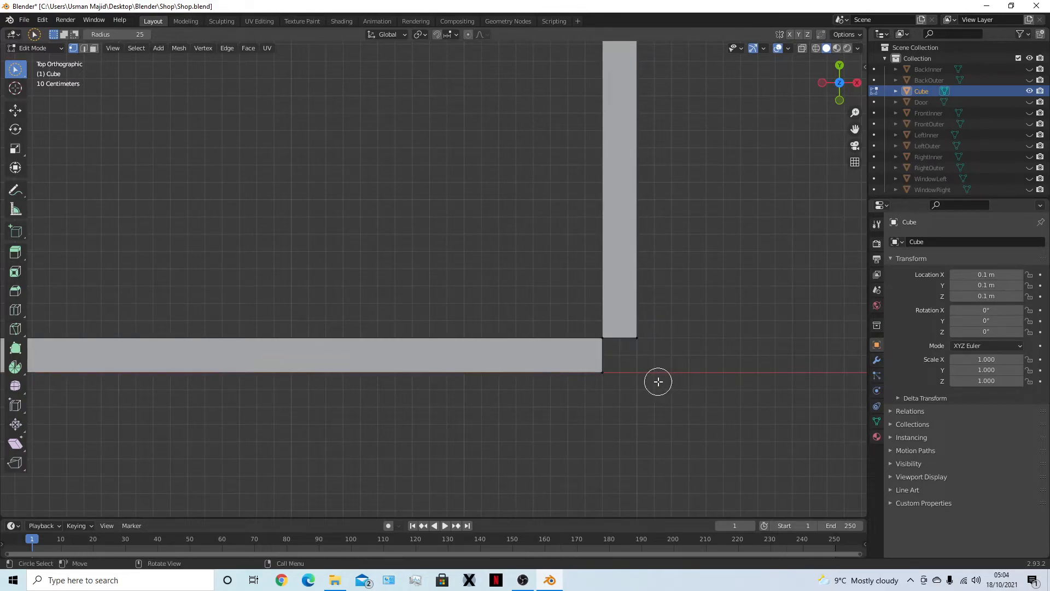
key(w)
click(599, 375)
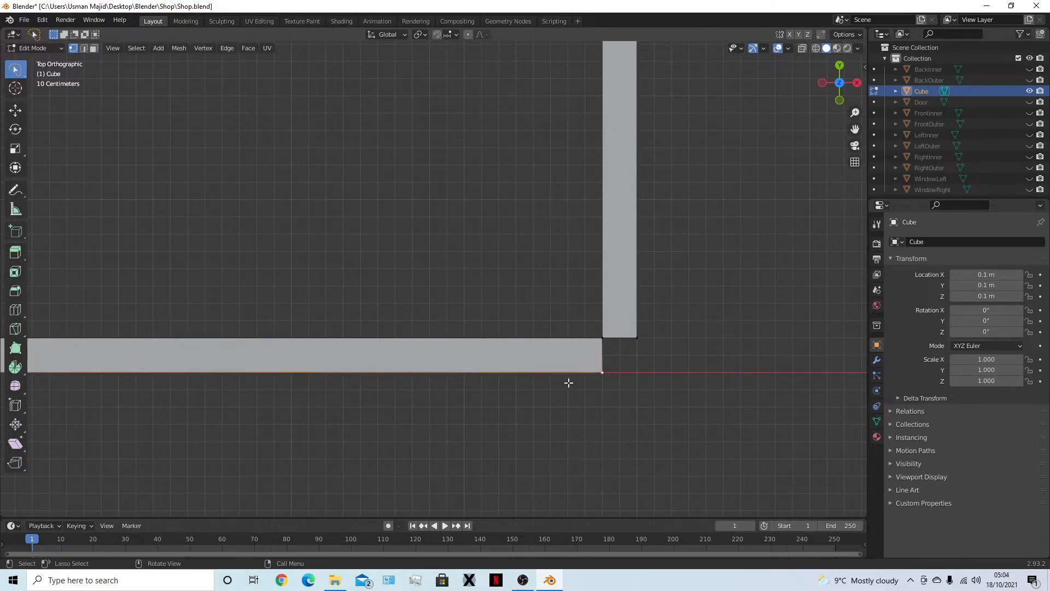
key(g)
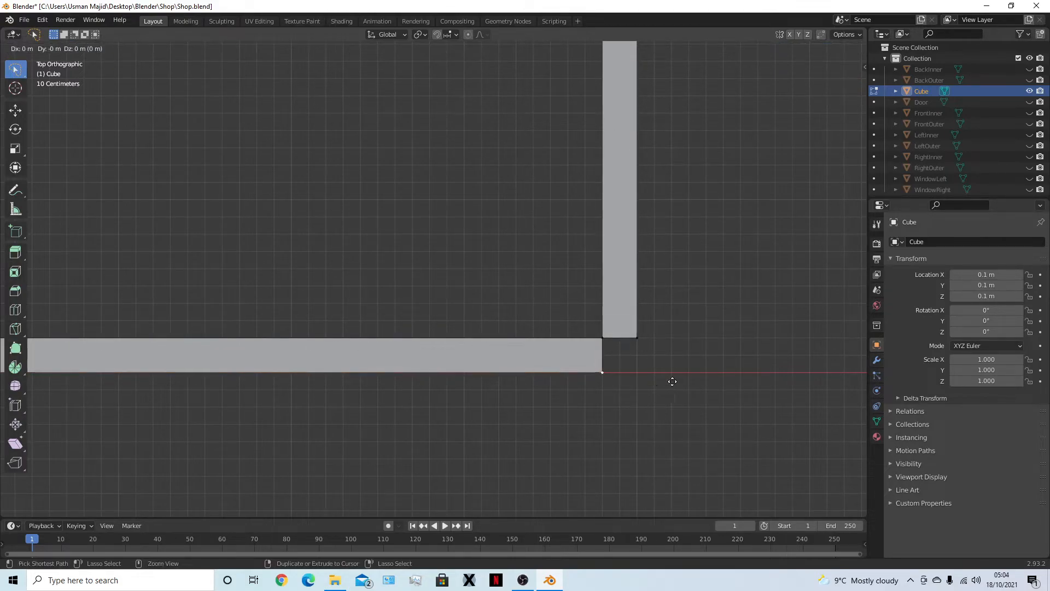
click(694, 382)
Fill the square gap at the upper front right corner with a face between its four vertices.
middle_drag(691, 410, 613, 311)
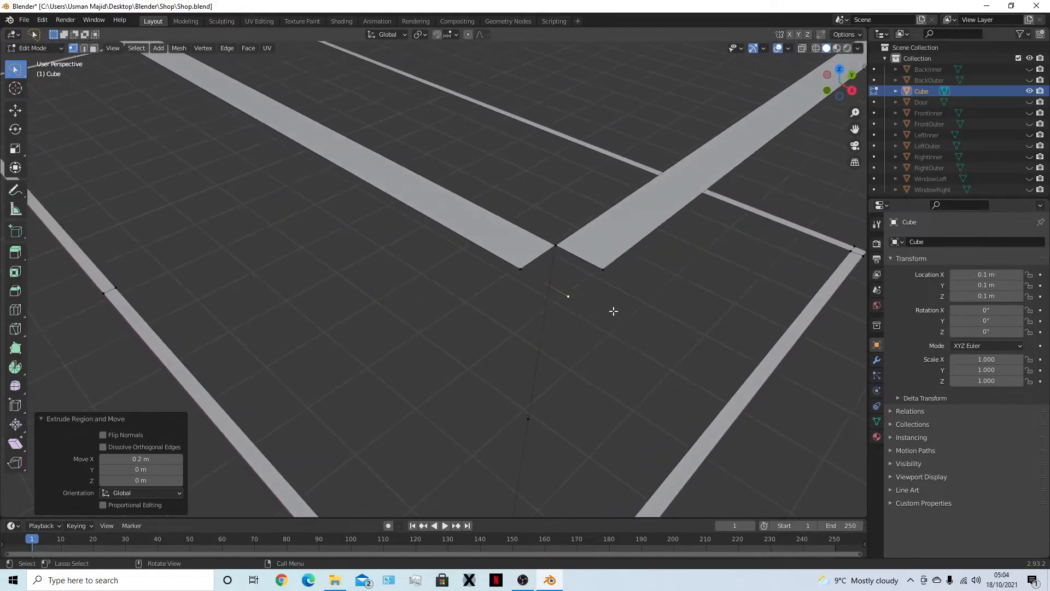
click(603, 271)
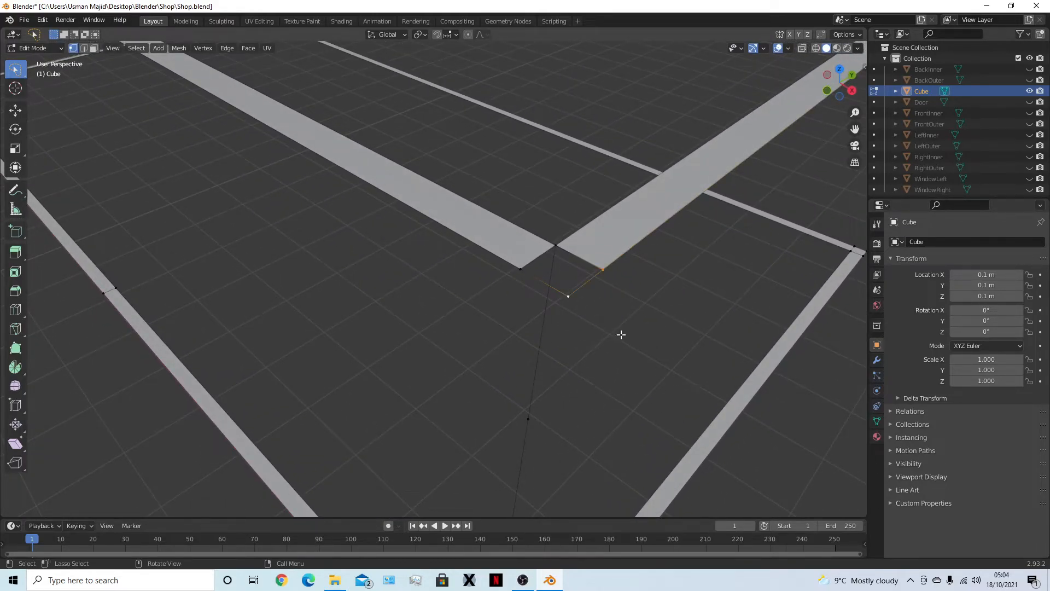
click(524, 270)
shift+click(556, 250)
shift+click(609, 266)
shift+click(573, 297)
key(f)
click(621, 368)
Extrude the outer end vertex of the lower front wall strip 0.2 m along X.
middle_drag(620, 371, 624, 323)
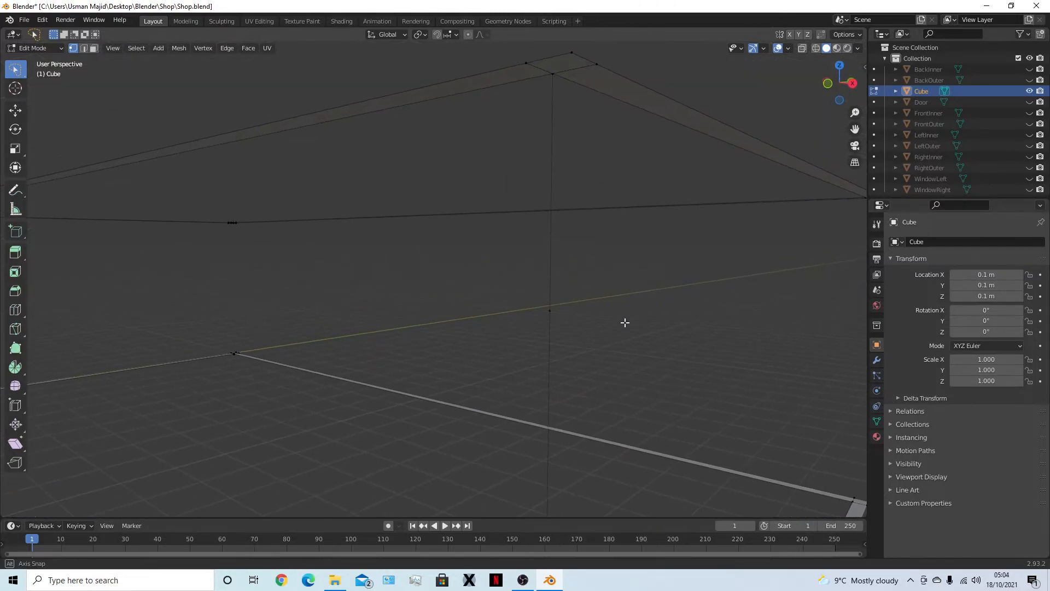
scroll(577, 303, down, 1)
scroll(532, 377, down, 1)
middle_drag(539, 394, 574, 361)
key(KP_7)
middle_drag(568, 325, 606, 263)
key(g)
key(x)
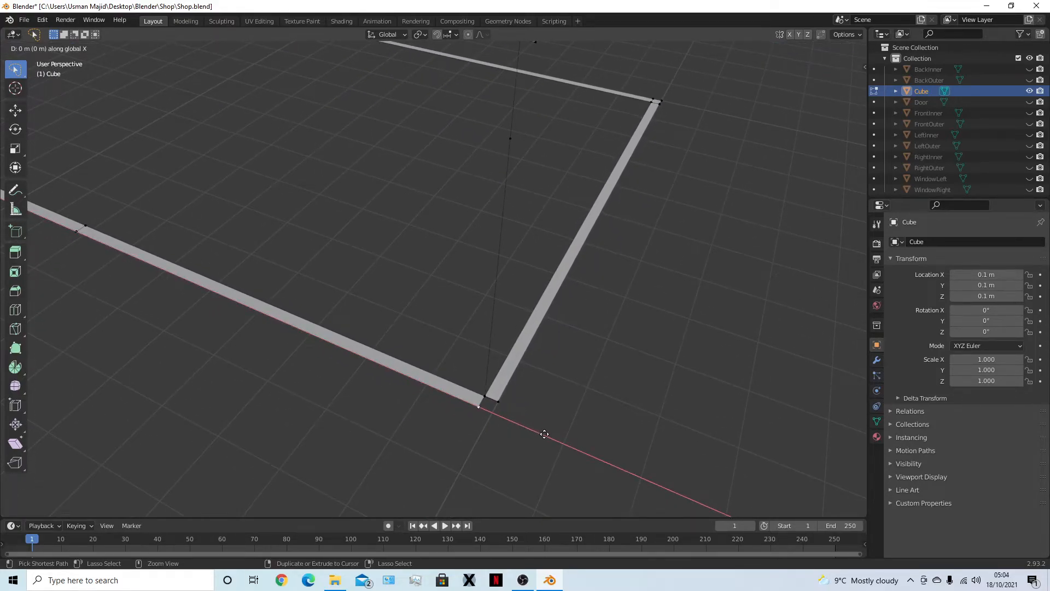
text(0.2)
key(Return)
scroll(547, 487, up, 3)
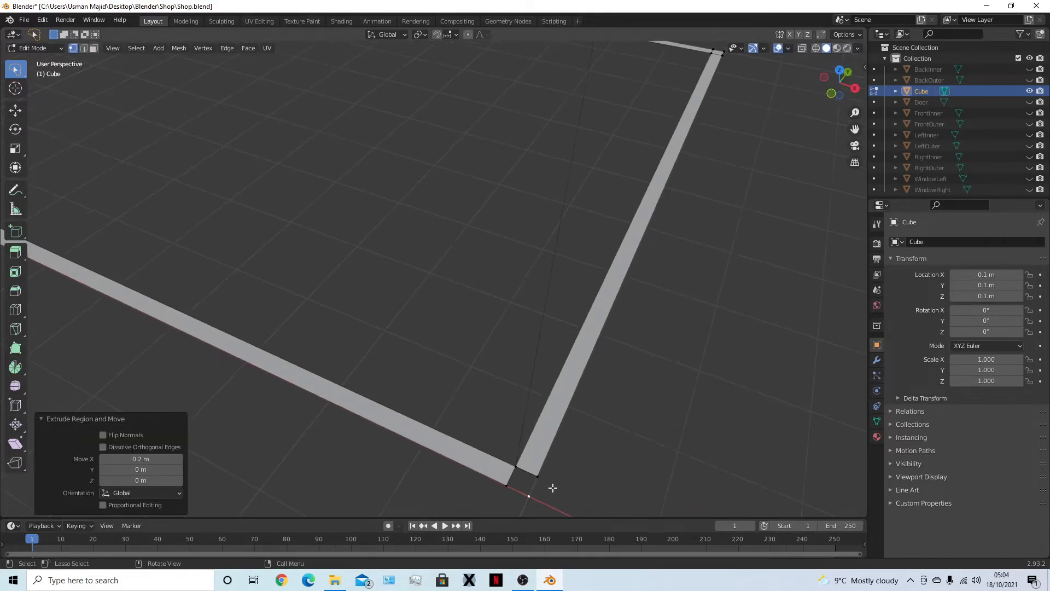
Fill the square gap at the lower front right corner with a face between its four vertices.
shift+click(538, 441)
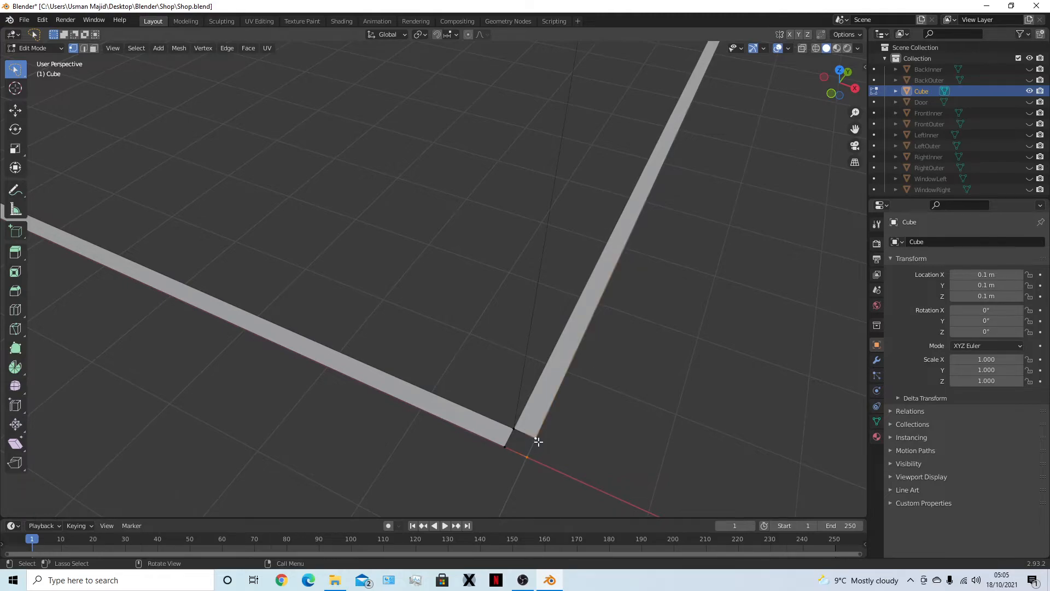
click(508, 429)
middle_drag(528, 461, 532, 410)
scroll(539, 423, down, 5)
shift+middle_drag(535, 485, 523, 257)
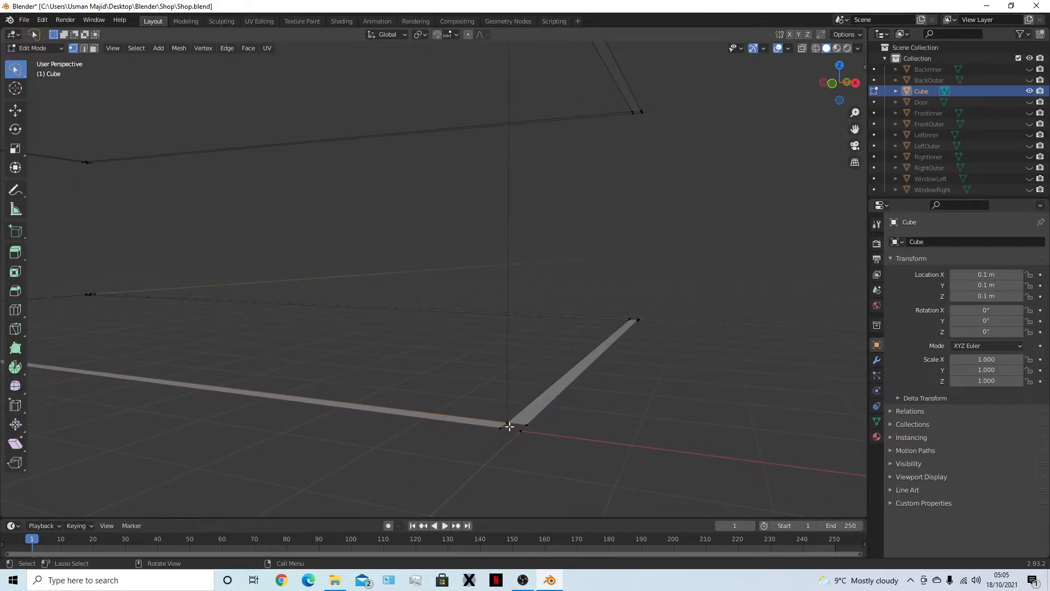
scroll(509, 426, down, 1)
shift+click(496, 405)
shift+click(507, 408)
click(549, 432)
Delete the stray vertex midway up the vertical edge at the front right corner.
middle_drag(549, 432, 531, 489)
scroll(550, 330, down, 2)
click(486, 129)
middle_drag(486, 129, 553, 255)
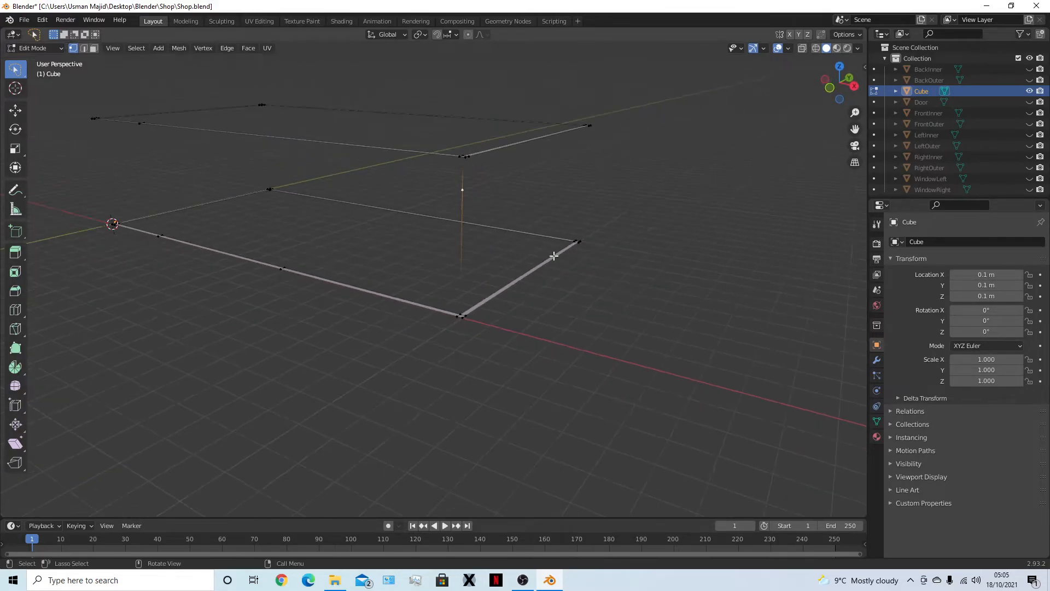
key(x)
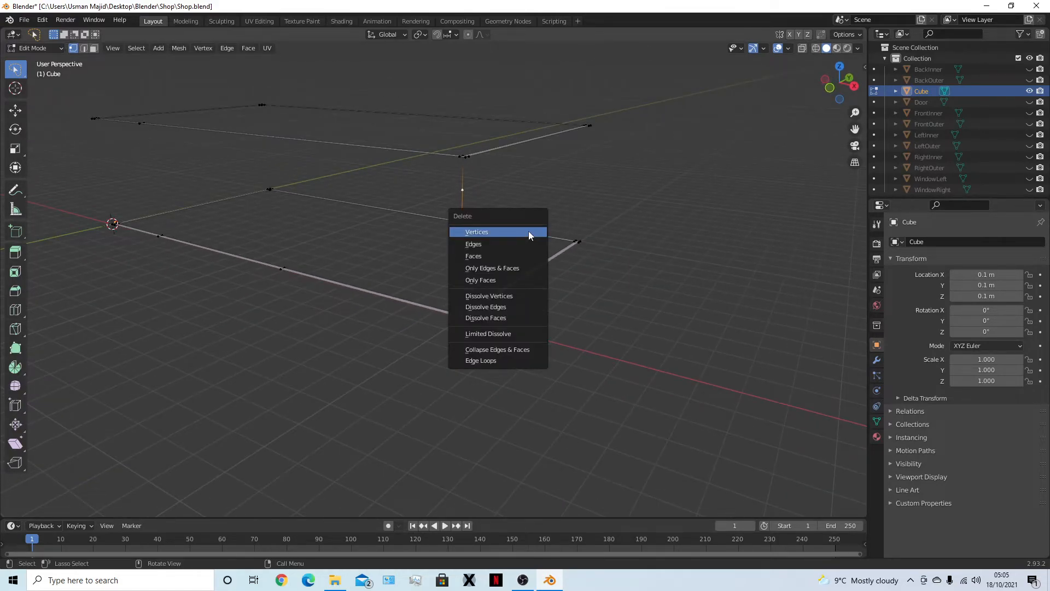
click(529, 231)
Inspect the filled front right corners from below and switch the selection tool to Select Box.
scroll(456, 279, up, 3)
scroll(456, 279, up, 3)
middle_drag(502, 323, 539, 362)
scroll(500, 293, down, 1)
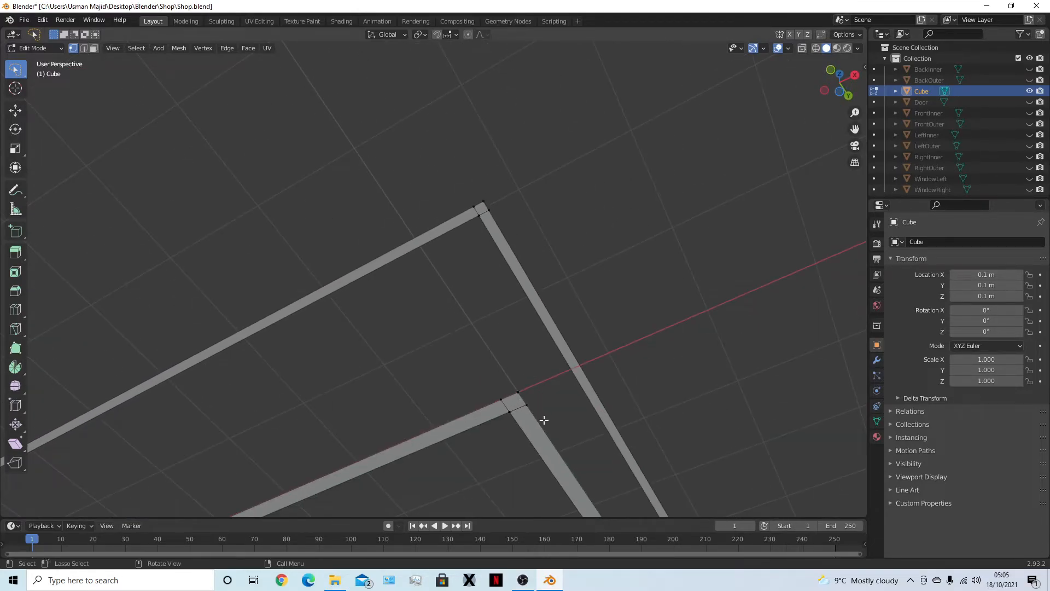
key(b)
key(Escape)
click(23, 73)
click(22, 78)
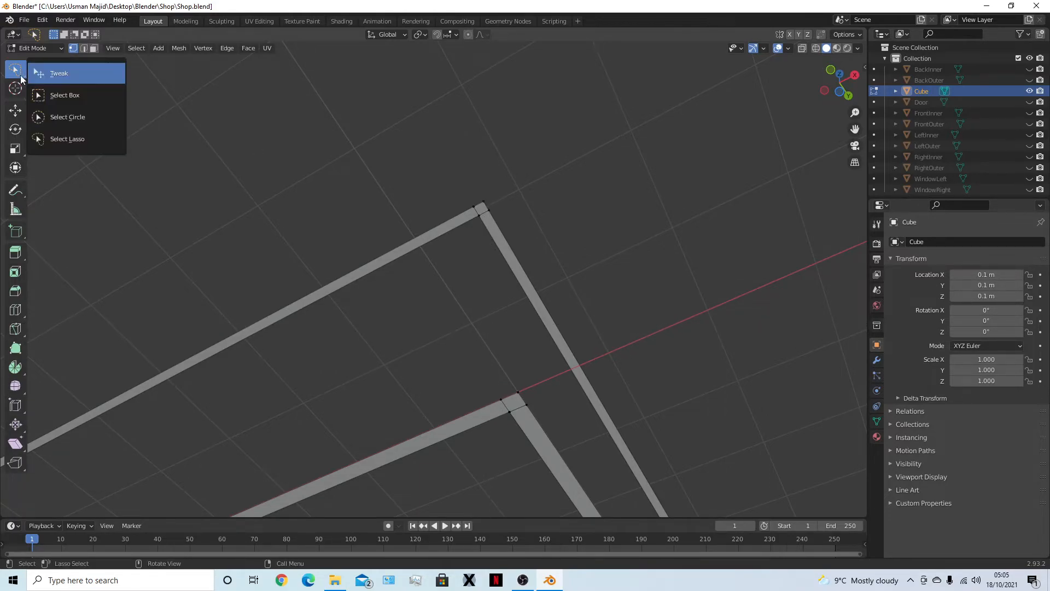
click(61, 99)
Switch the viewport to wireframe shading and test-select the vertices around the lower front right corner.
drag(494, 309, 528, 361)
mouse_move(492, 347)
middle_down()
mouse_move(510, 405)
mouse_move(502, 344)
mouse_move(478, 354)
middle_up()
drag(478, 354, 553, 417)
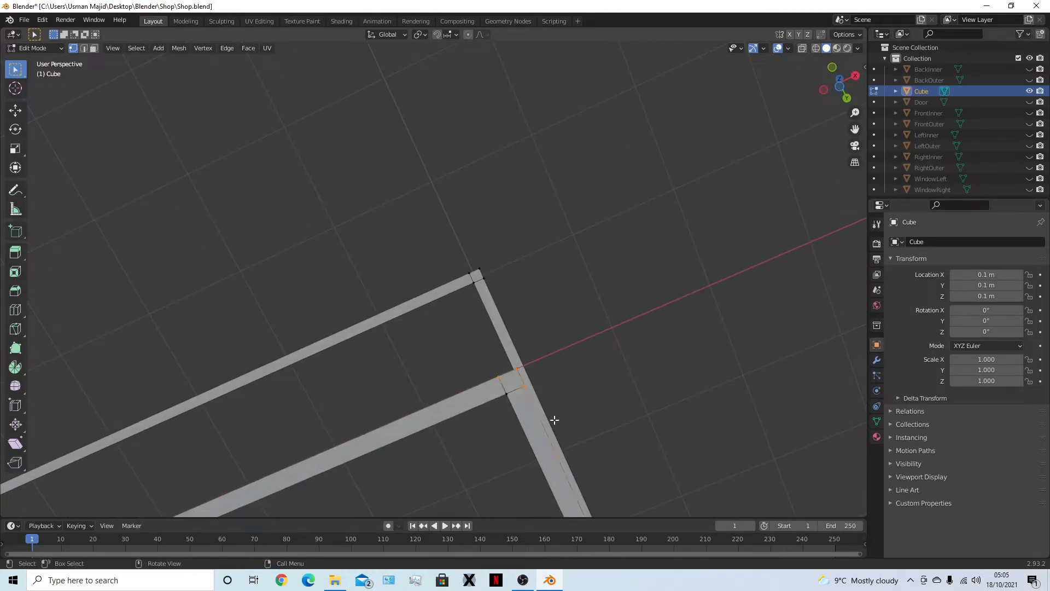
drag(473, 357, 558, 425)
key(z)
click(507, 424)
scroll(514, 422, up, 5)
shift+middle_drag(571, 453, 474, 235)
click(503, 365)
drag(463, 235, 602, 371)
middle_drag(602, 371, 553, 413)
click(591, 396)
click(509, 427)
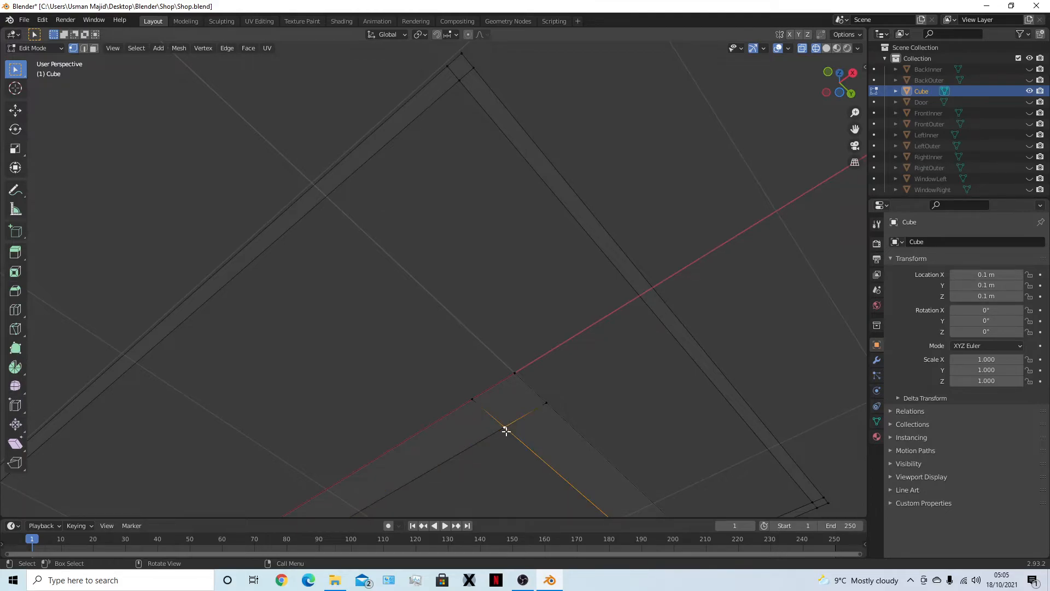
Box-select the vertices at the inner point of the lower front right corner and merge them at center.
middle_drag(506, 431, 517, 433)
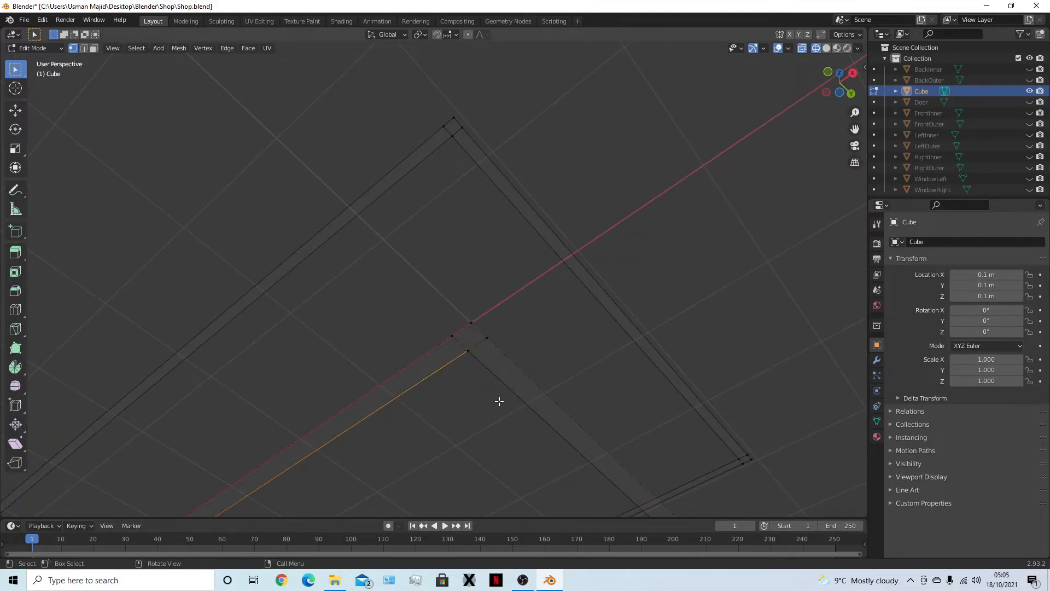
drag(465, 348, 478, 366)
click(478, 384)
drag(469, 350, 476, 363)
right_click(471, 363)
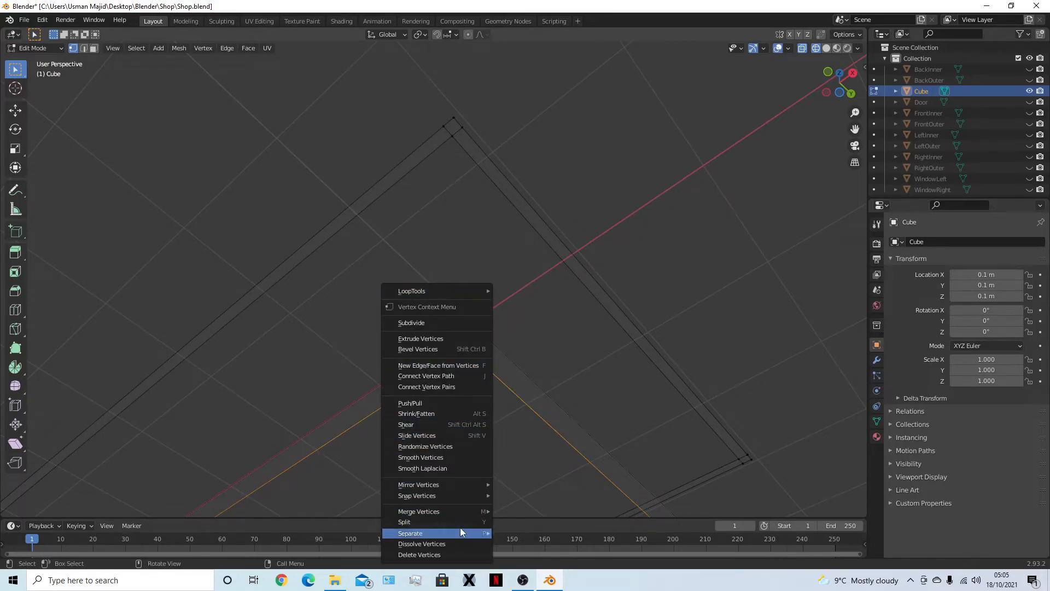
mouse_move(467, 511)
click(522, 472)
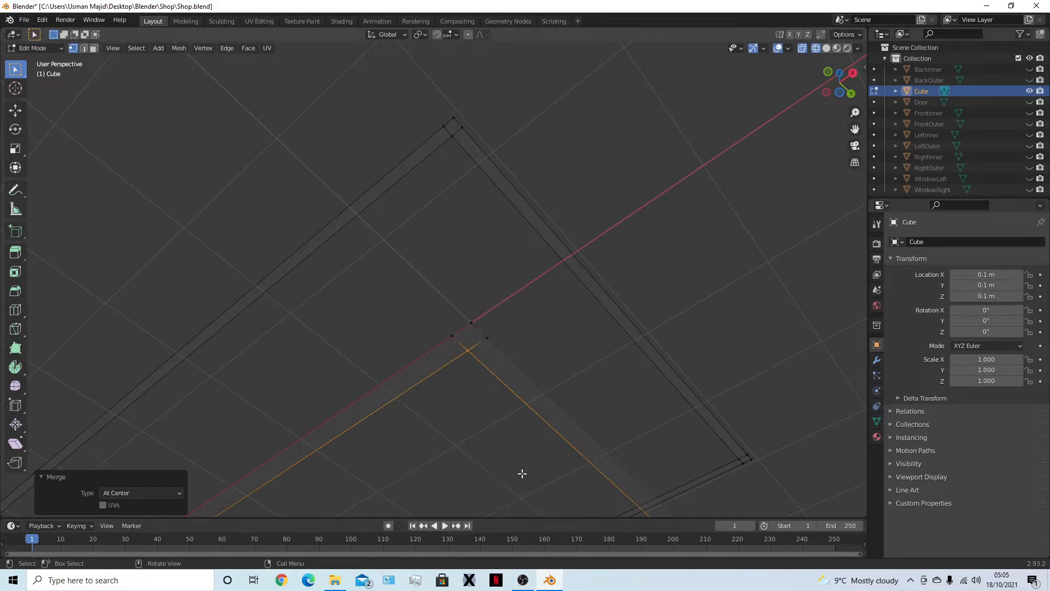
Box-select the intermediate vertices along the lower front wall strip and dissolve them.
click(485, 430)
drag(429, 312, 499, 359)
middle_drag(478, 415, 495, 397)
drag(269, 301, 502, 390)
right_click(368, 345)
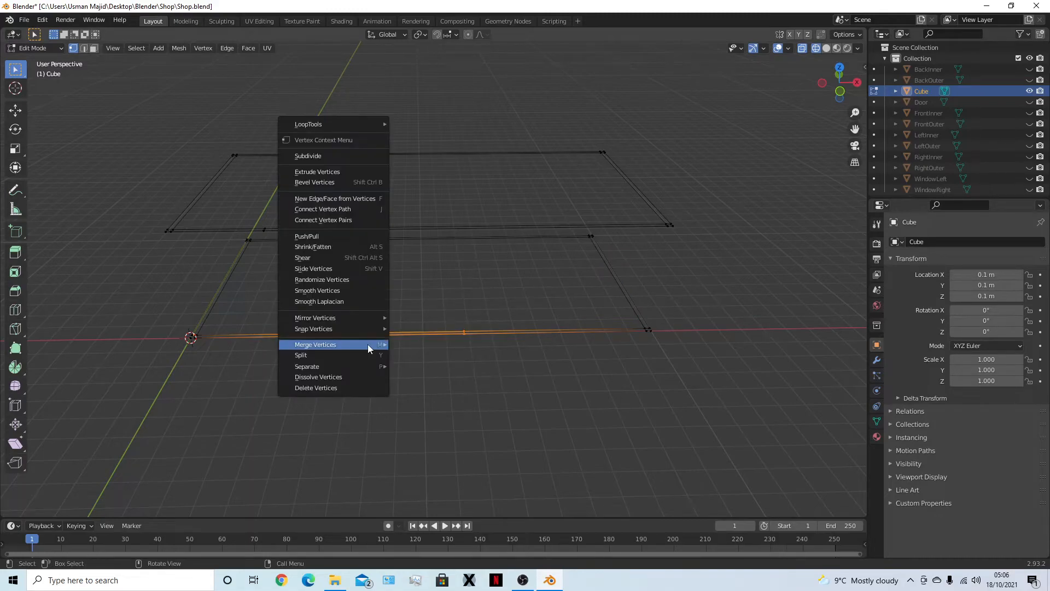
click(361, 376)
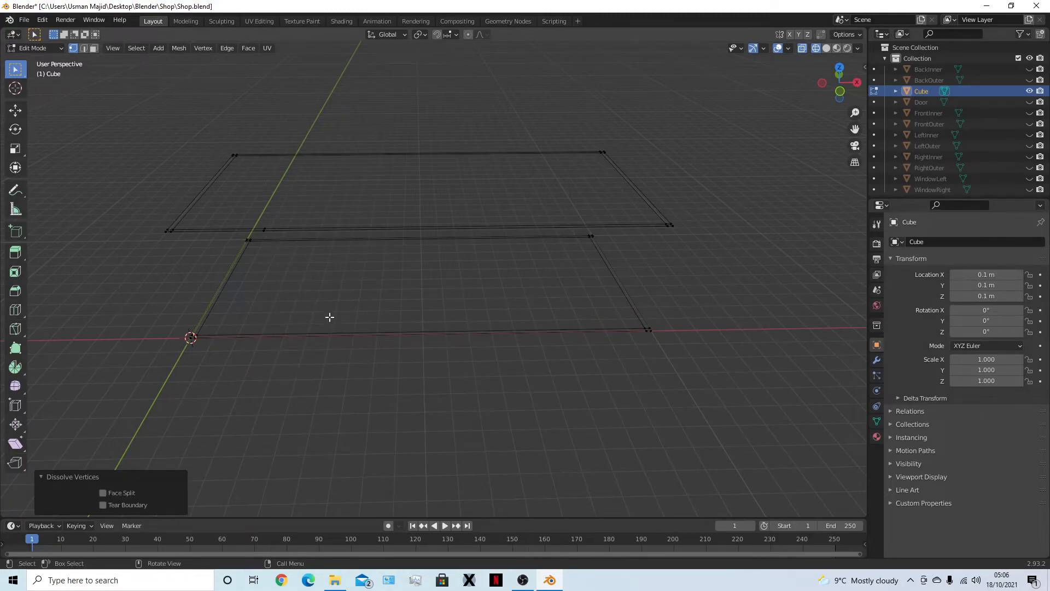
Box-select the intermediate vertices along the upper front wall strip and dissolve them.
middle_drag(329, 317, 290, 291)
drag(241, 248, 331, 306)
right_click(322, 280)
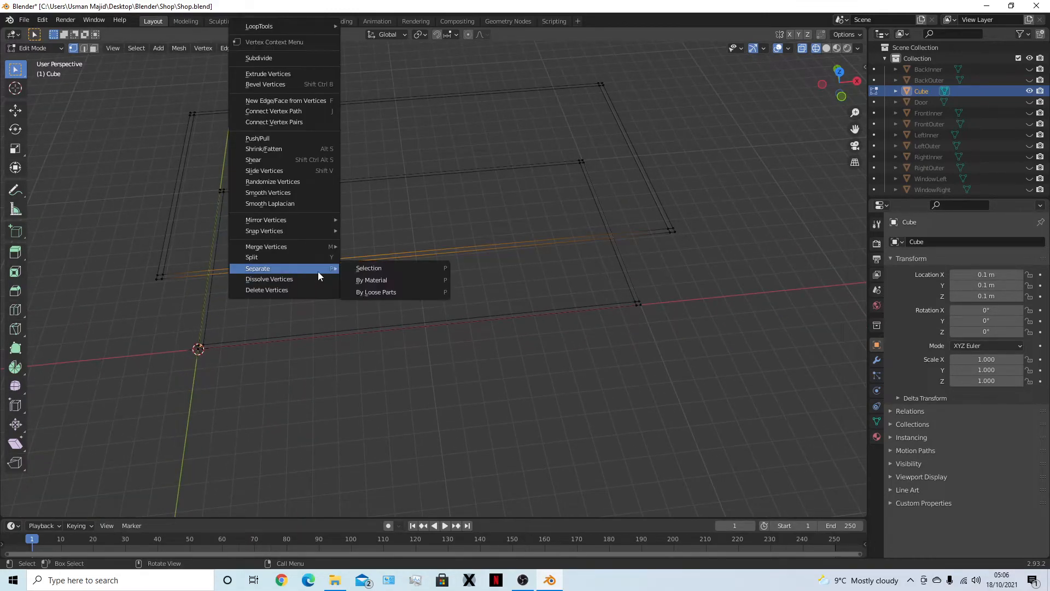
click(315, 279)
middle_drag(309, 296, 336, 295)
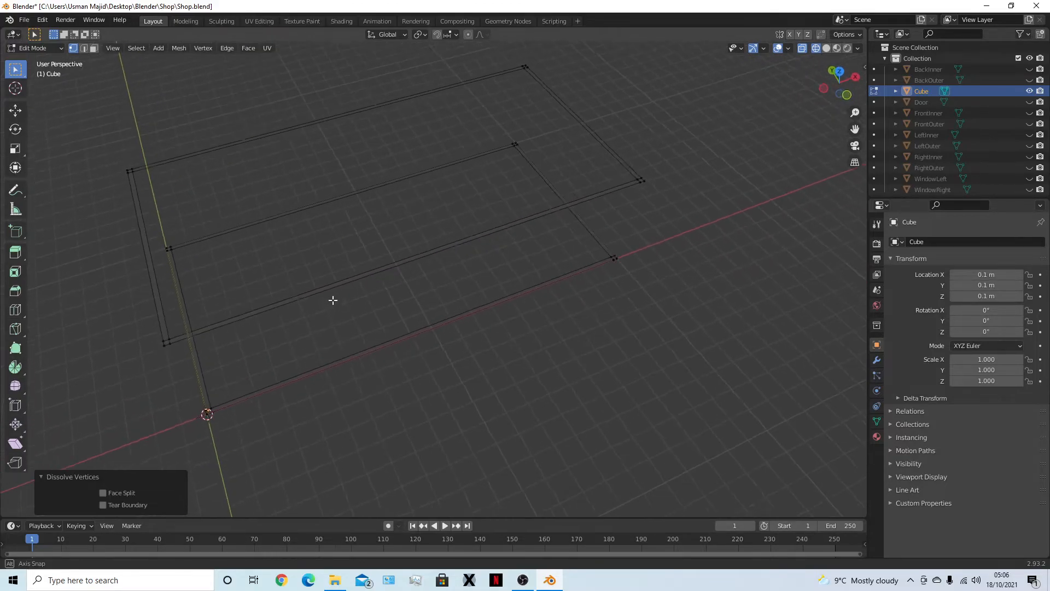
Compare the Cube frame in Object Mode and Edit Mode from several angles, checking for leftover edges.
key(Tab)
middle_drag(561, 406, 584, 372)
key(Tab)
key(Tab)
middle_drag(719, 389, 637, 410)
key(Tab)
key(Tab)
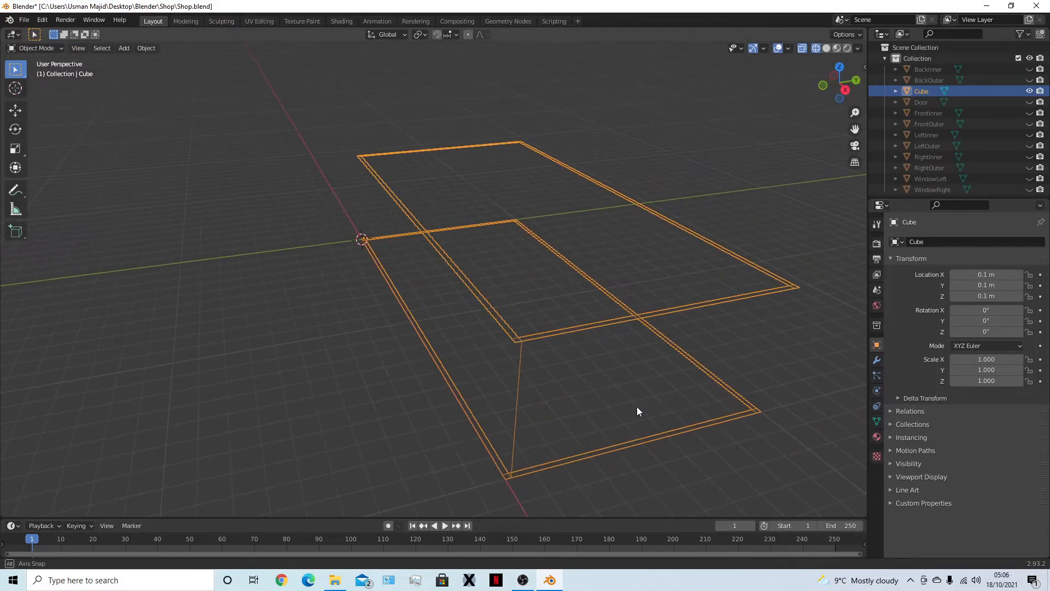
Set the viewport shading to Solid and examine the vertical edge at the front right corner in Object Mode.
key(Tab)
key(z)
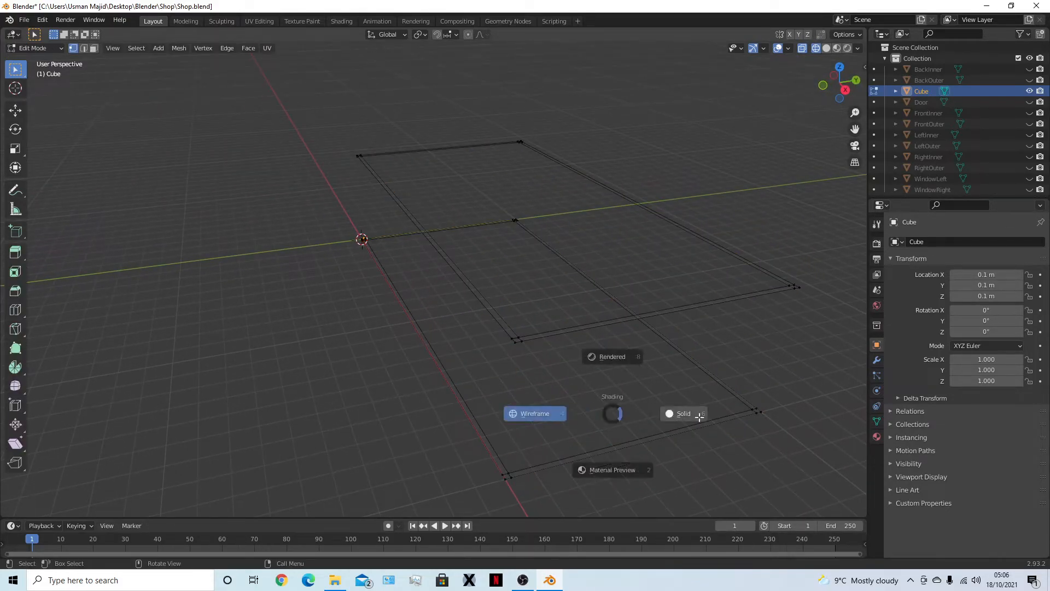
click(641, 430)
scroll(641, 430, up, 2)
middle_drag(663, 442, 561, 368)
key(Tab)
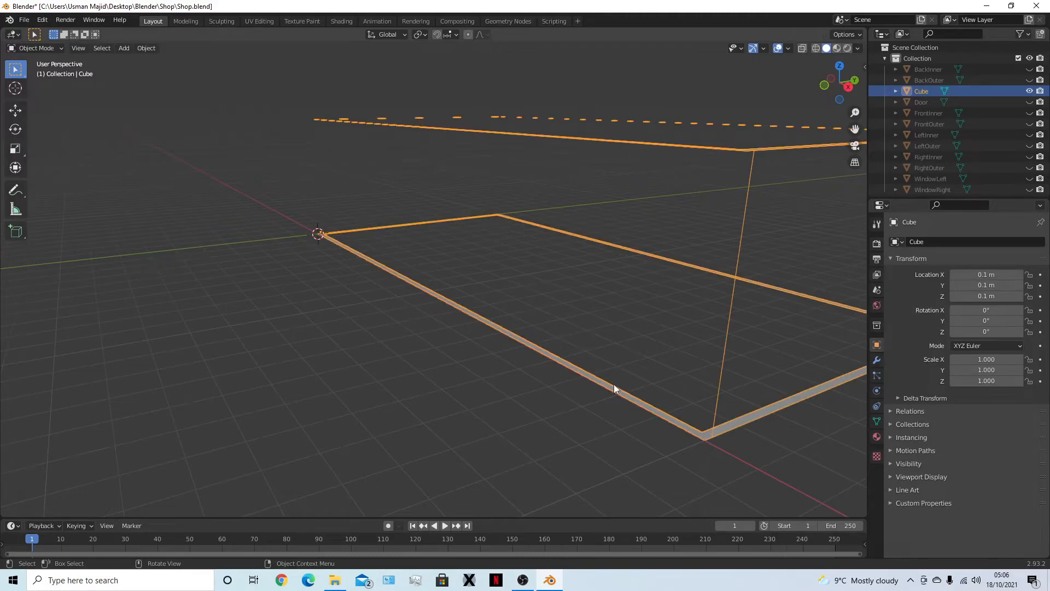
drag(721, 232, 779, 258)
middle_drag(744, 313, 551, 359)
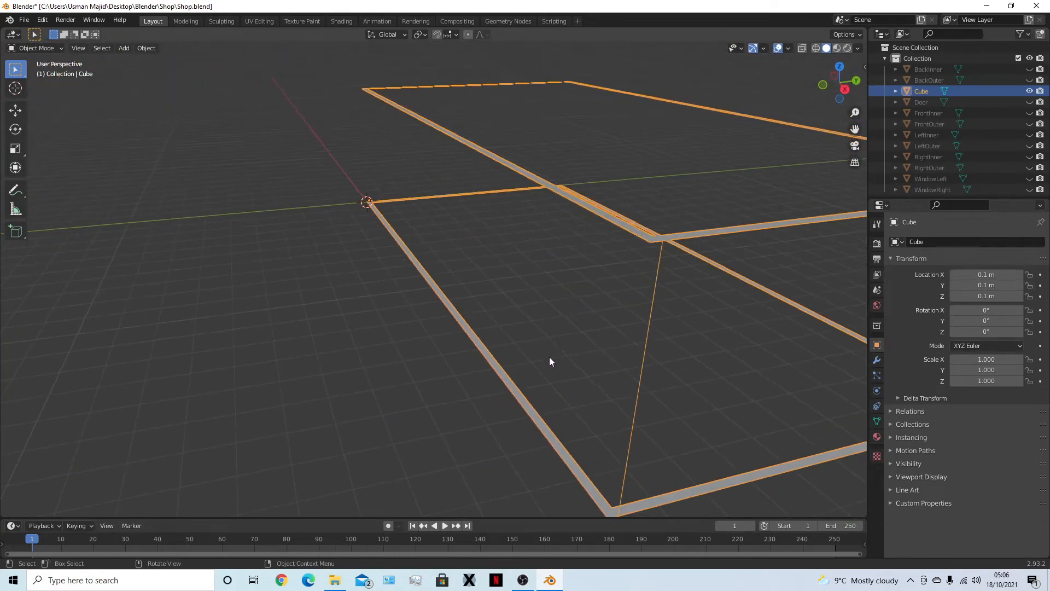
Examine the upper and lower front right corner vertices of the Cube frame in Edit Mode for leftover geometry.
key(Tab)
middle_drag(694, 362, 679, 357)
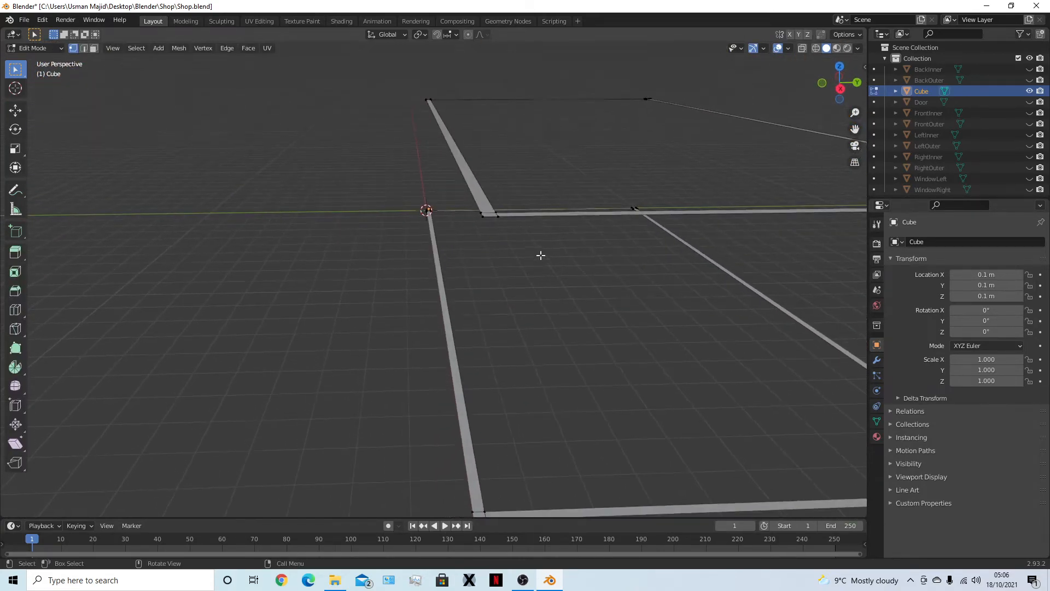
drag(460, 192, 517, 238)
click(514, 246)
middle_drag(527, 239, 539, 311)
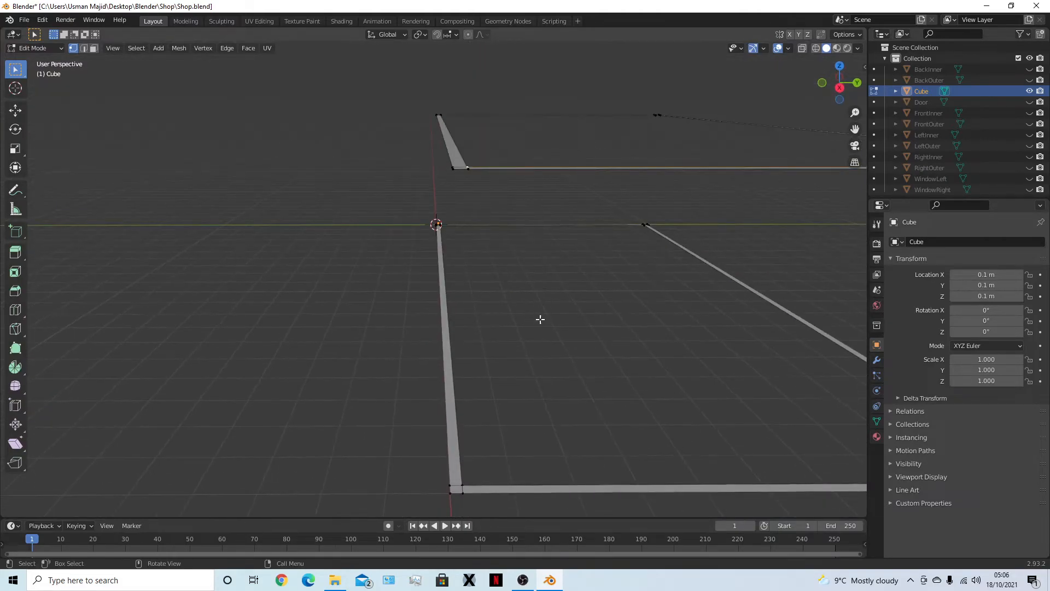
click(470, 486)
click(465, 496)
click(451, 488)
click(464, 484)
click(455, 486)
click(453, 494)
click(468, 494)
Inspect the frame's lower corner vertices and edges from other angles, using edge selection, and return to Object Mode.
middle_drag(556, 371, 488, 381)
click(439, 301)
click(440, 292)
click(426, 292)
click(516, 347)
middle_drag(500, 357, 610, 343)
key(2)
middle_drag(691, 366, 659, 340)
key(Tab)
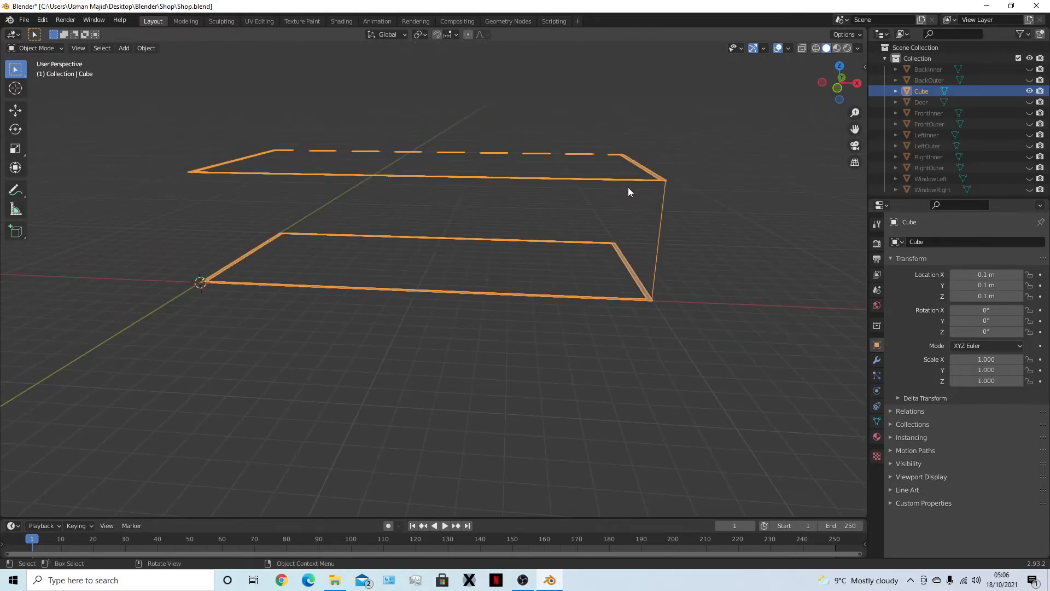
Rename the Cube object to Structure.
double_click(930, 89)
text(S)
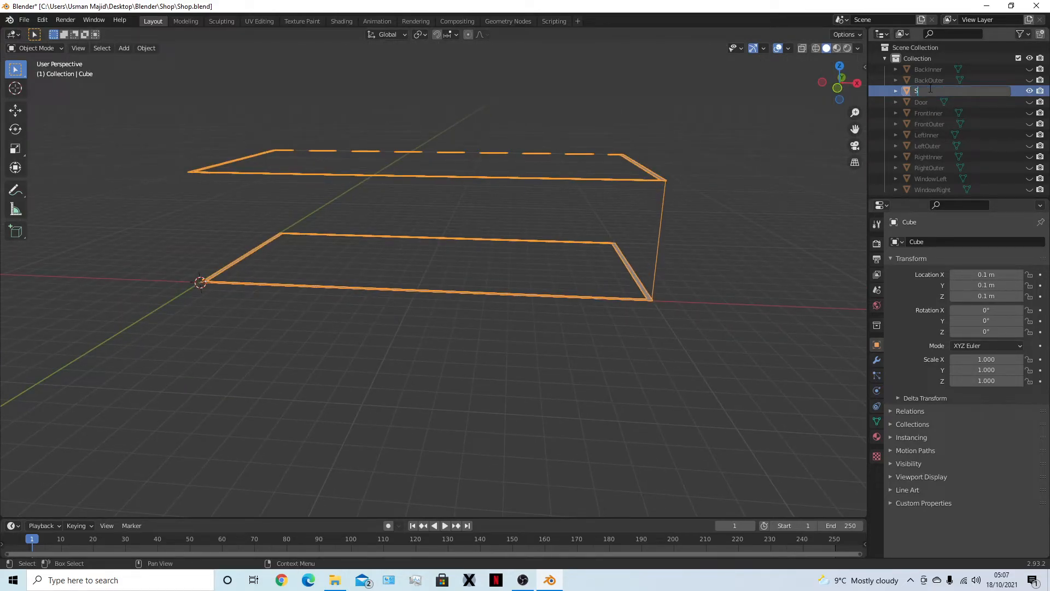
text(tructure)
key(Return)
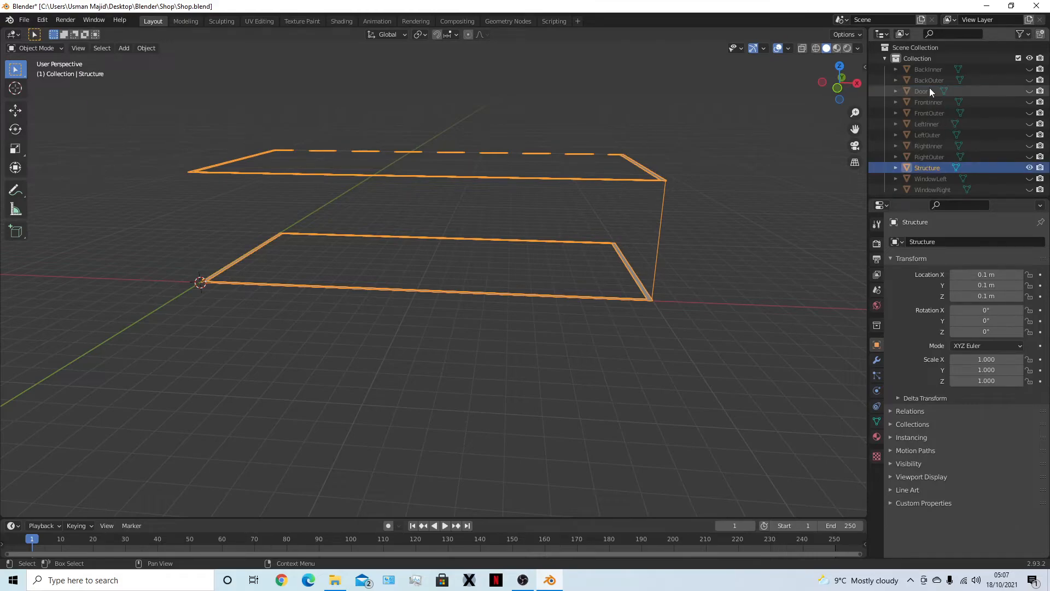
Unhide all the hidden wall, door and window objects and deselect everything.
click(668, 370)
middle_drag(667, 369, 656, 350)
click(645, 182)
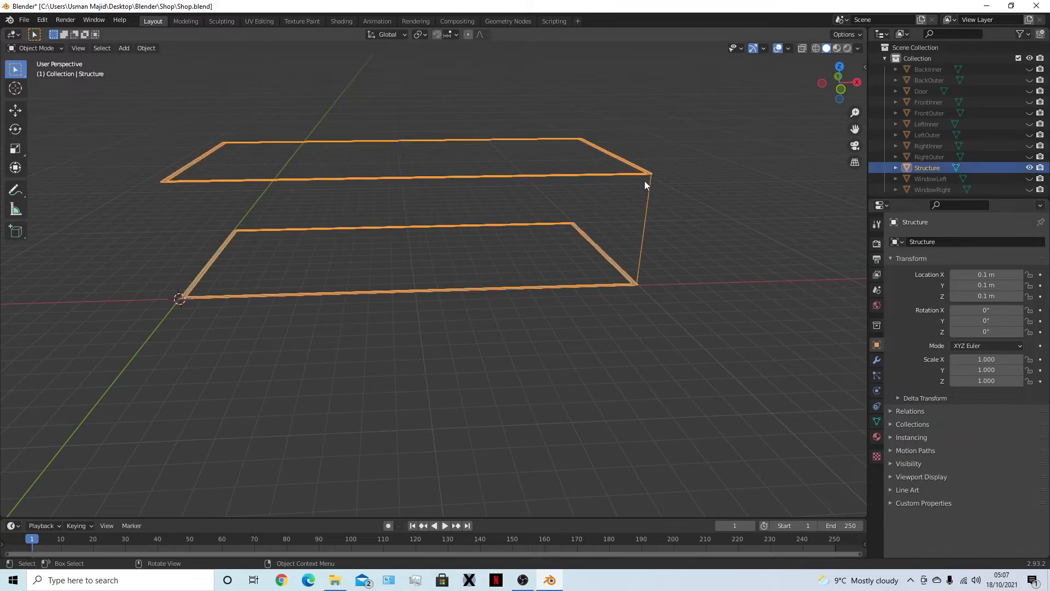
scroll(941, 153, down, 1)
scroll(942, 150, up, 1)
key(alt+h)
key(alt+a)
middle_drag(704, 329, 628, 327)
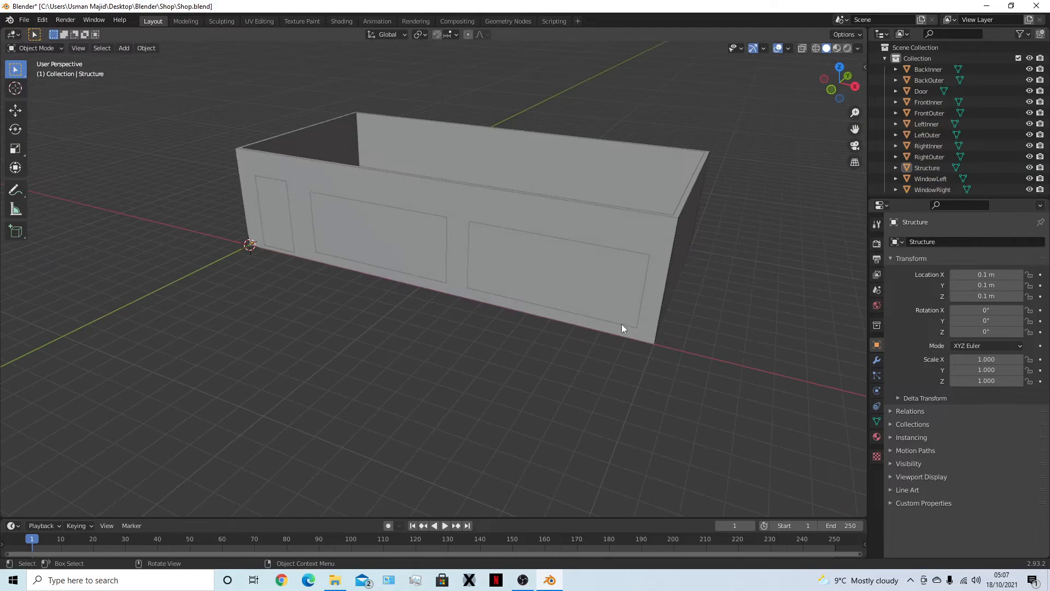
middle_drag(441, 262, 662, 332)
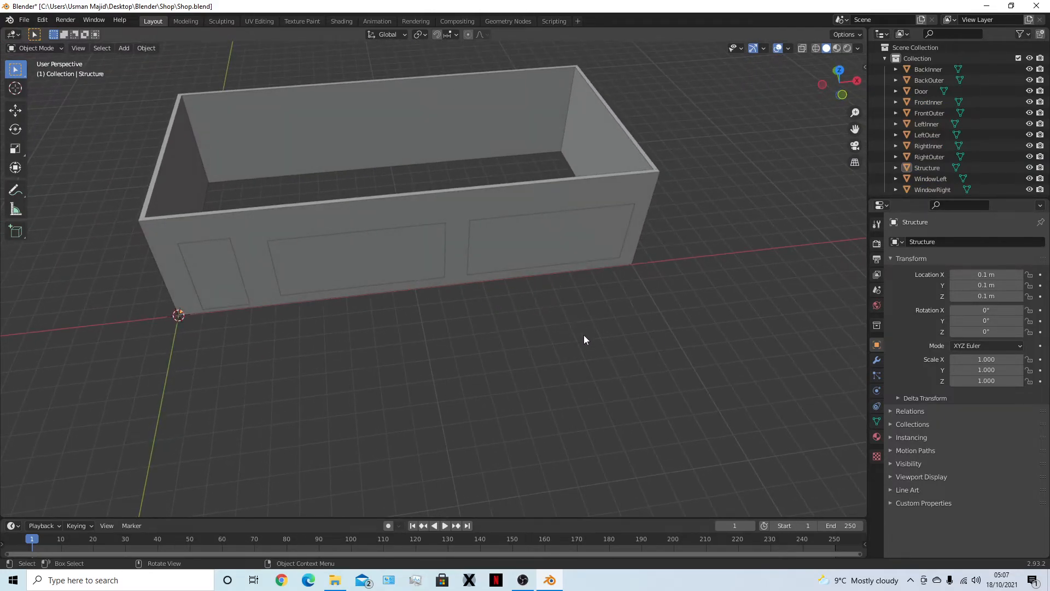
Add a mesh cube at the world origin with a size of 1 m.
middle_drag(576, 342, 554, 356)
key(shift+a)
mouse_move(547, 349)
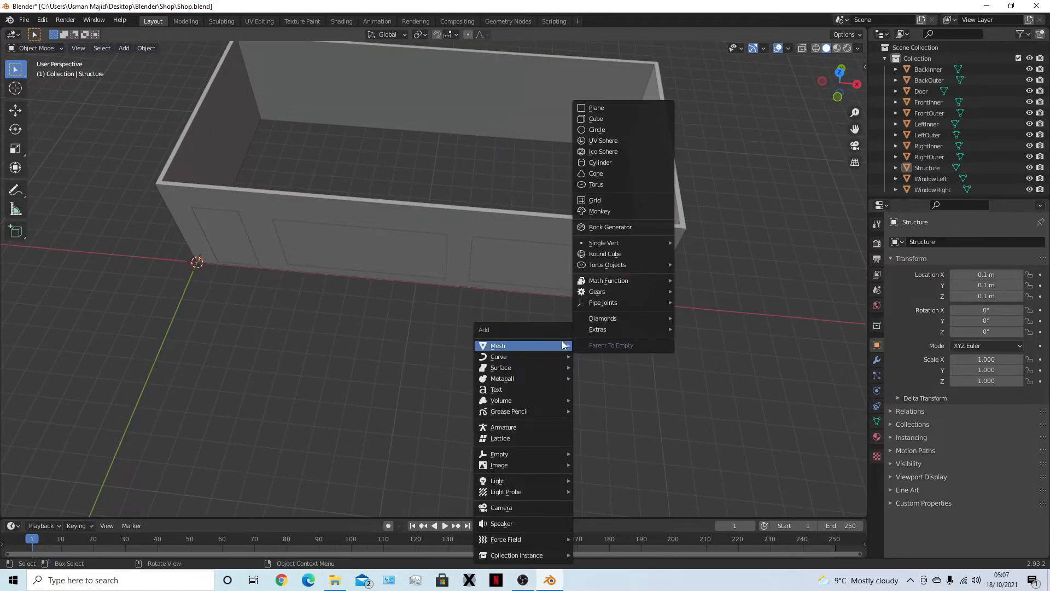
click(634, 120)
click(165, 413)
text(1)
key(Return)
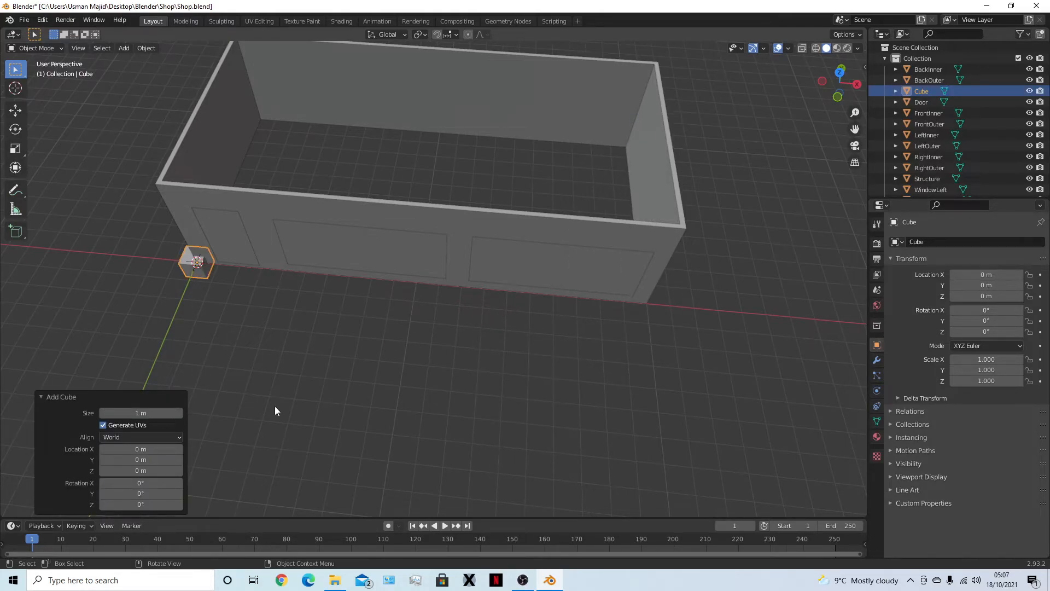
Move the new cube 0.5 m along the X axis, working from the top view.
key(KP_7)
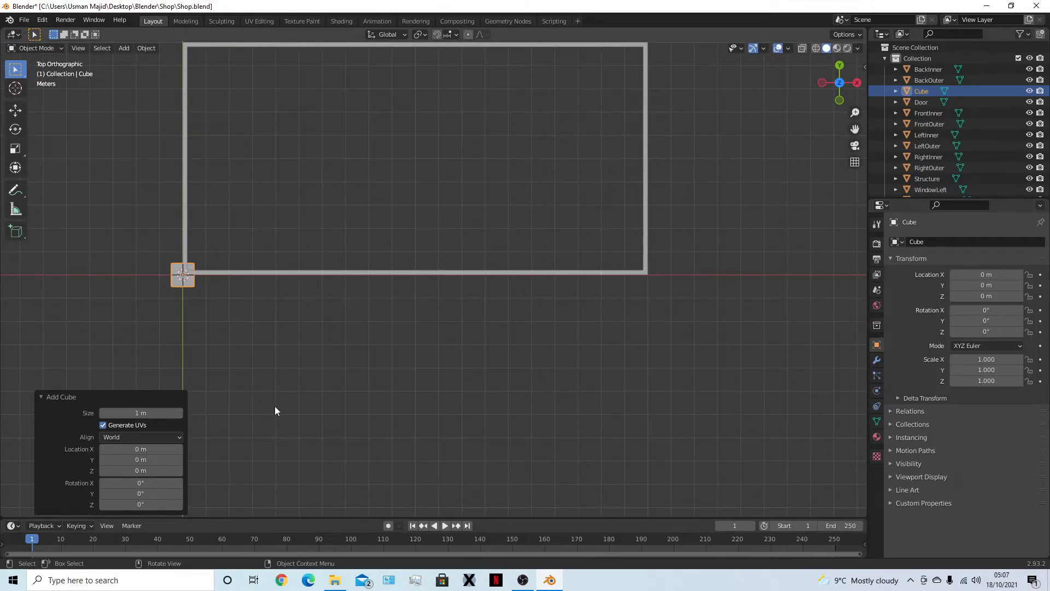
key(g)
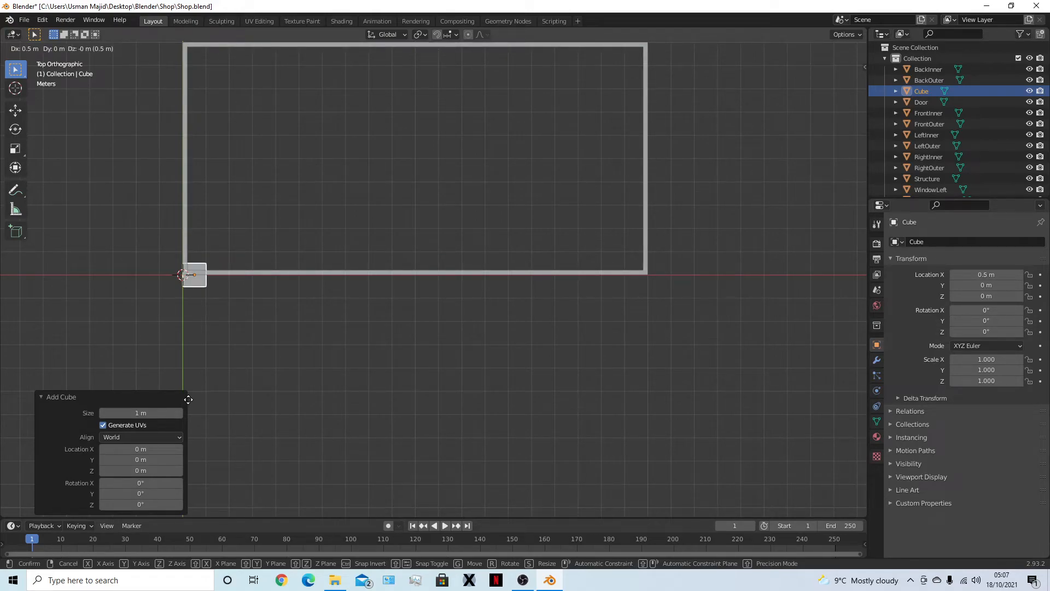
click(188, 399)
shift+middle_drag(172, 327, 259, 327)
key(g)
key(z)
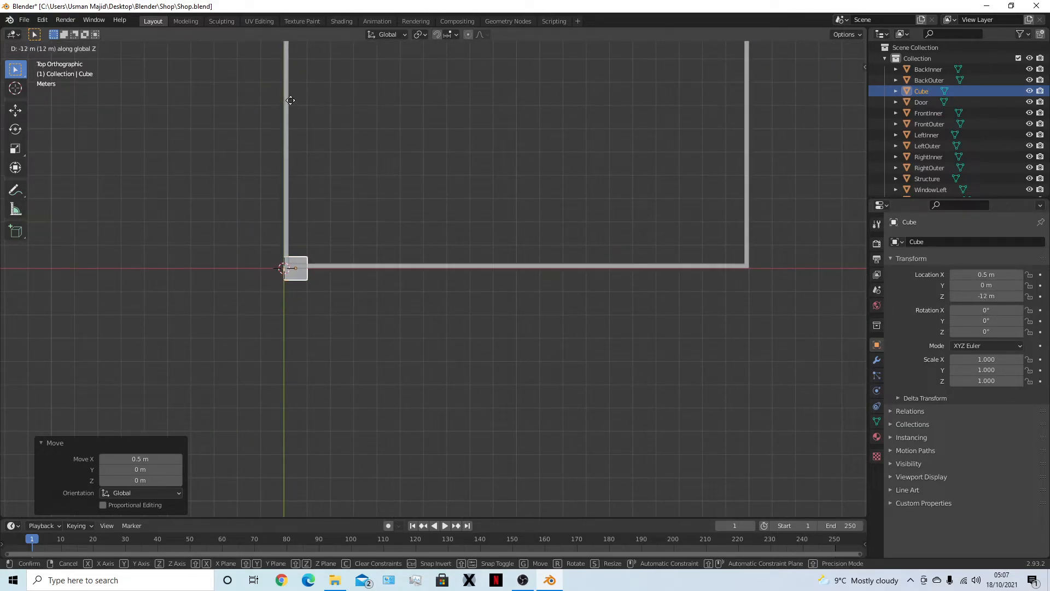
right_click(387, 274)
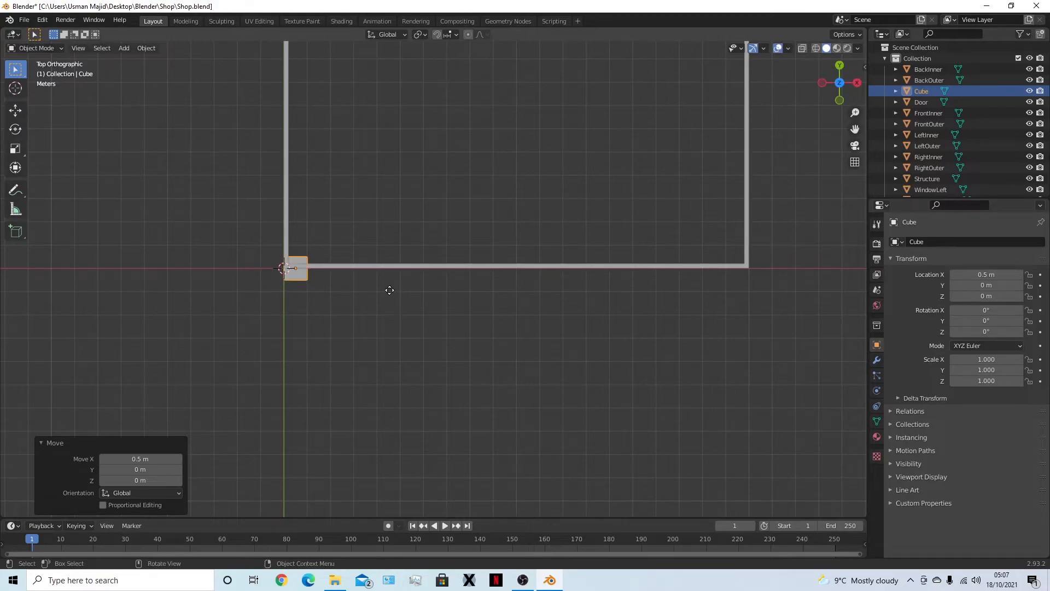
Move the cube 0.5 m along Y and 0.5 m up along Z so it fits the building's corner.
key(g)
key(y)
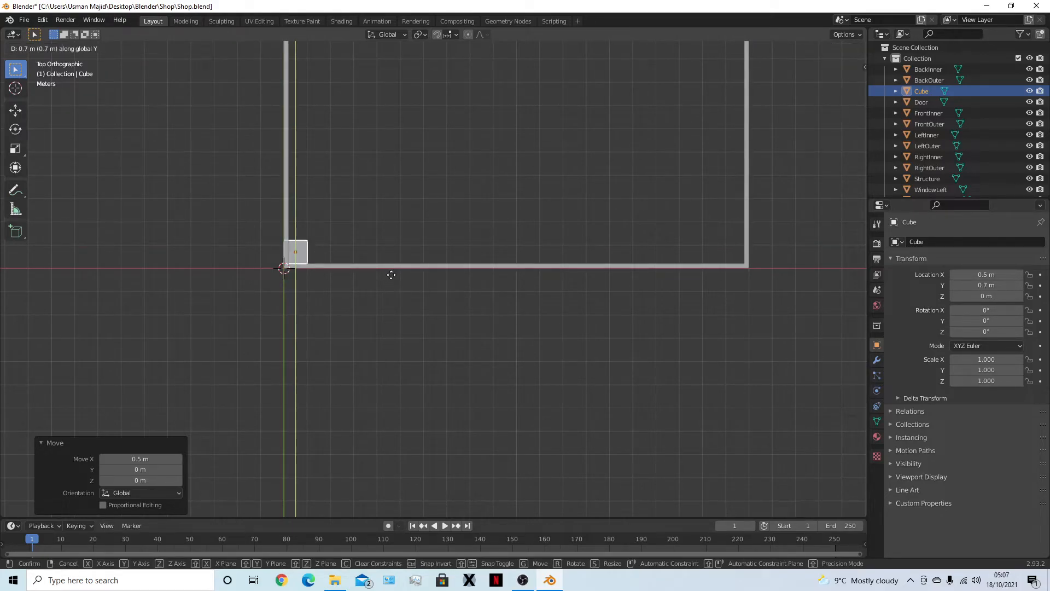
click(389, 320)
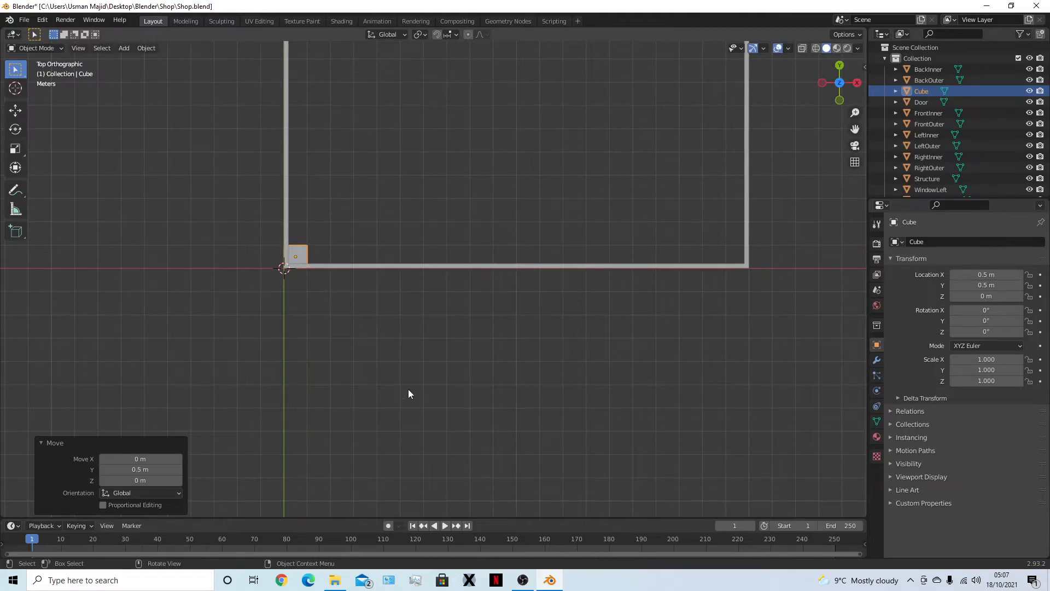
middle_drag(406, 399, 398, 284)
key(z)
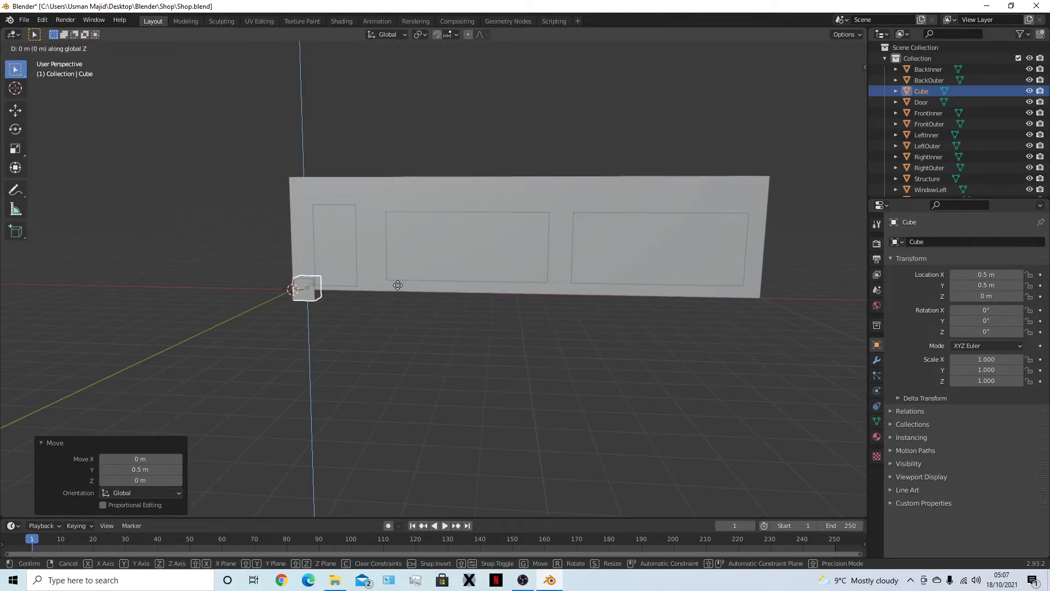
click(389, 180)
middle_drag(401, 373, 394, 448)
Move the cube 9.5 m along the X axis to the middle of the building's length.
key(KP_7)
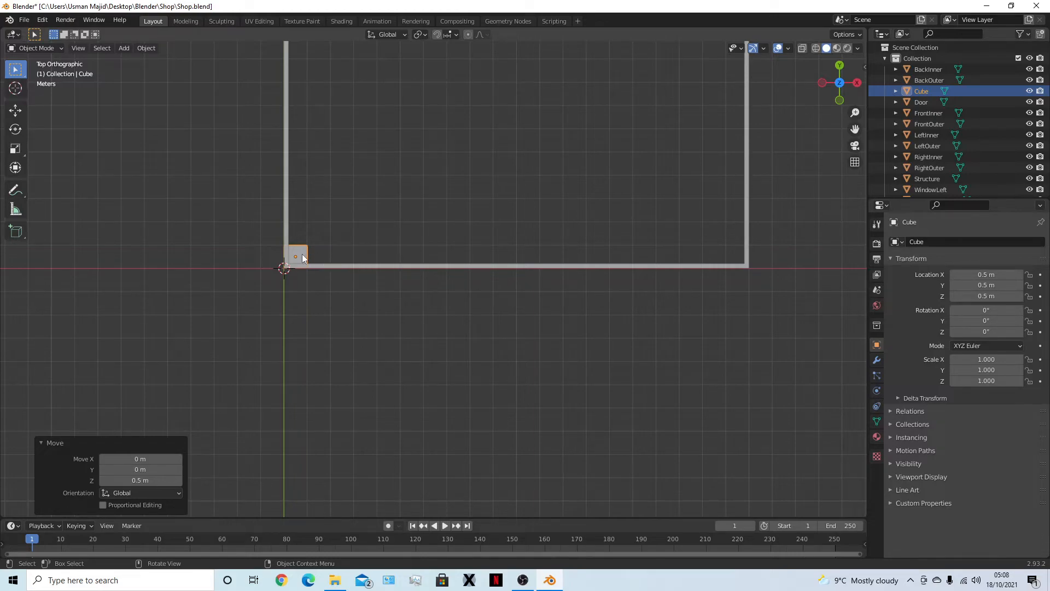
key(g)
key(x)
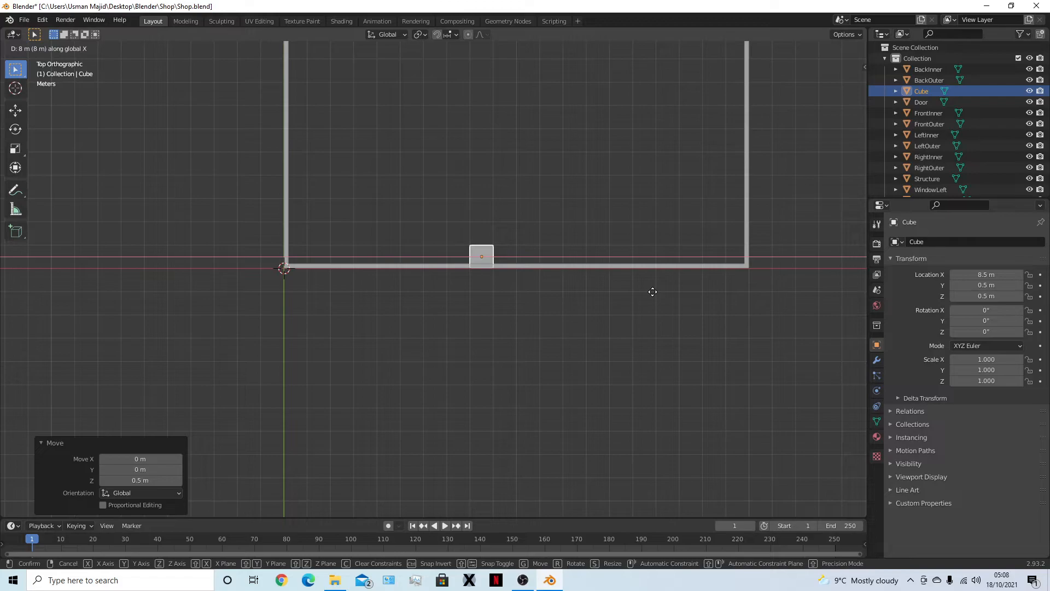
text(9.5)
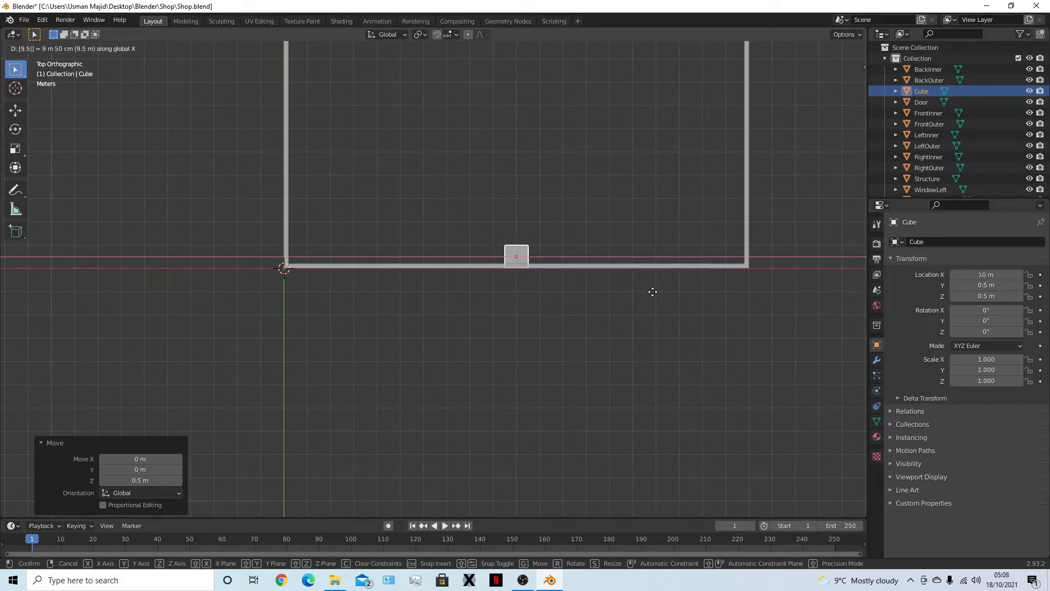
key(Return)
Move the cube 4.5 m along the Y axis to the middle of the building's width.
scroll(652, 293, down, 3)
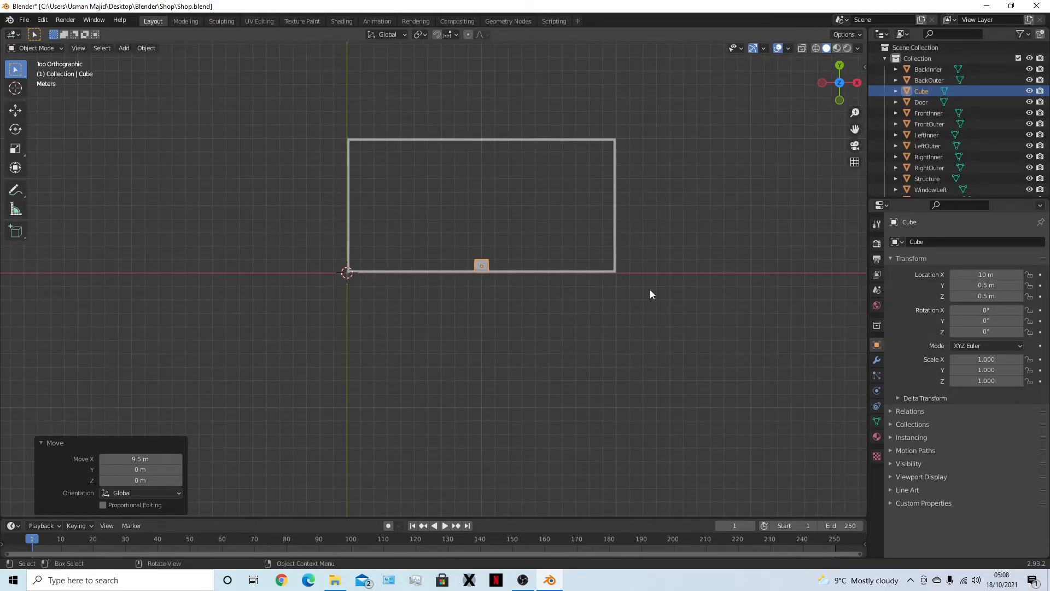
key(g)
text(y)
text(4.5)
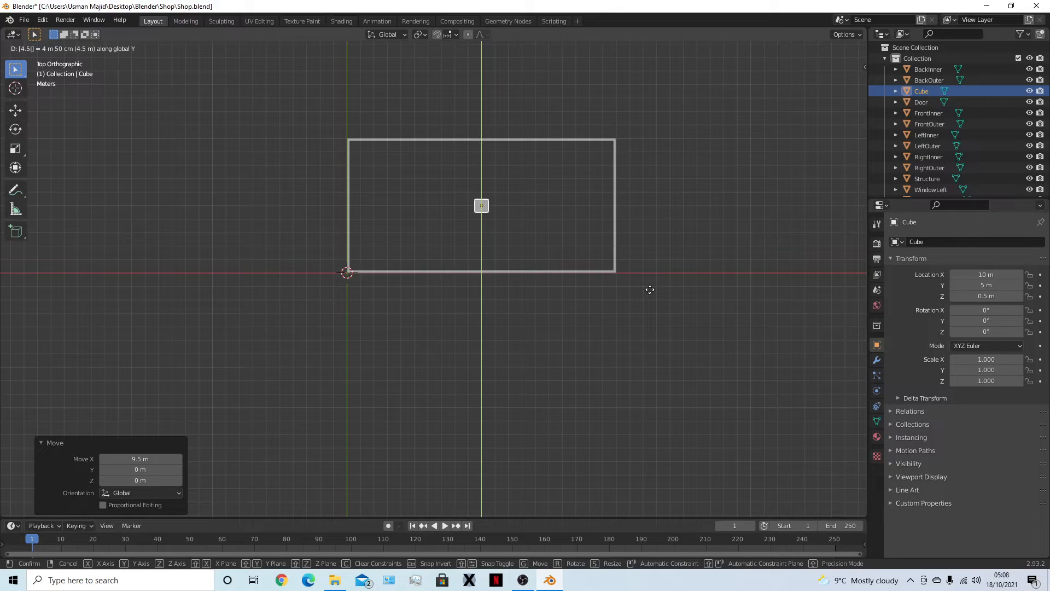
key(Return)
scroll(540, 305, up, 4)
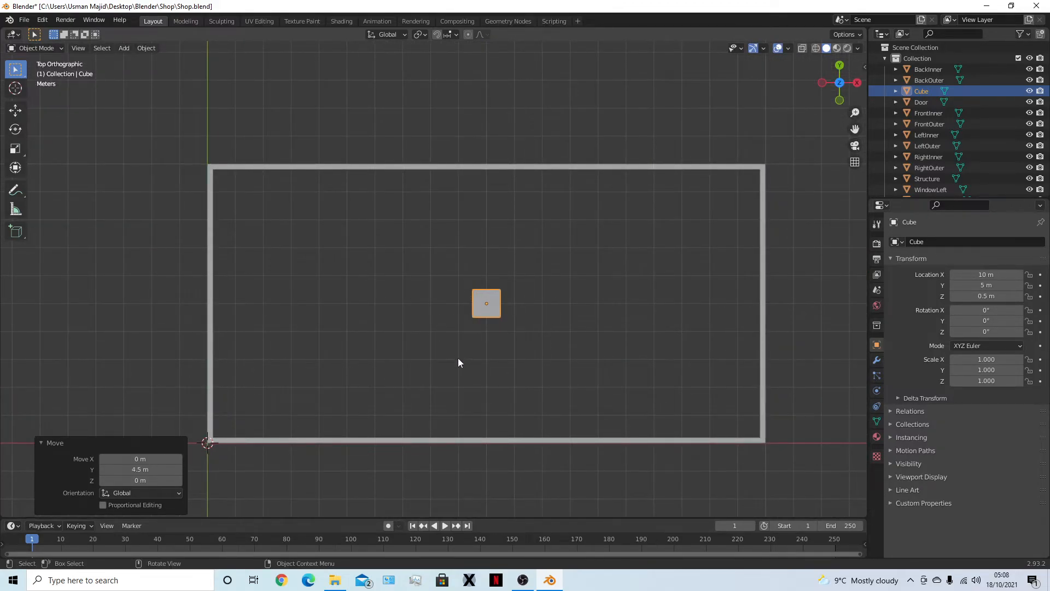
key(g)
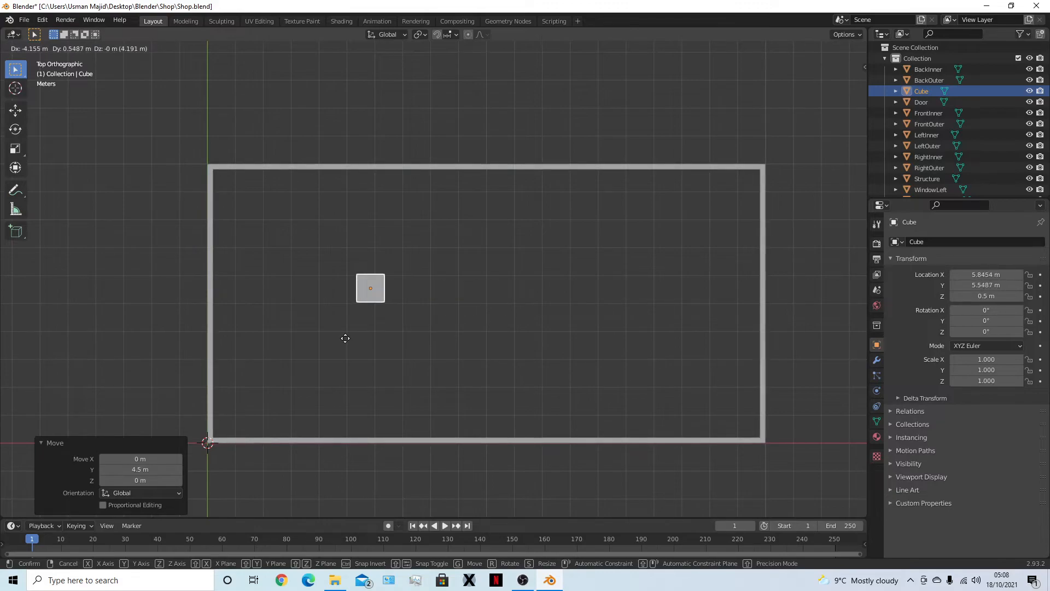
right_click(295, 358)
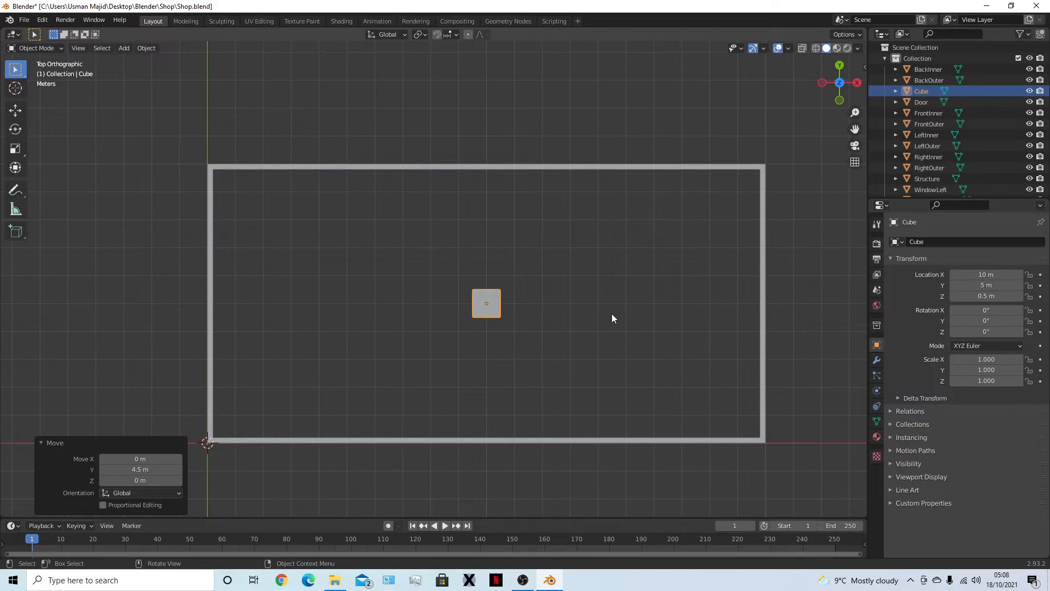
Check the cube's location and dimensions in the transform properties and deselect the cube.
key(n)
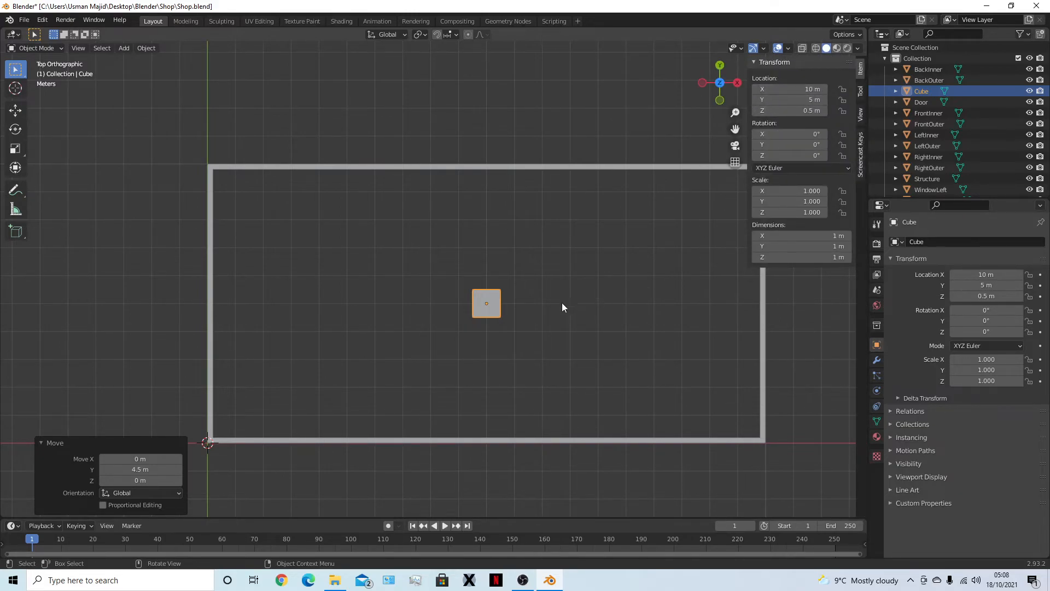
middle_drag(629, 345, 607, 273)
key(KP_7)
click(606, 268)
key(n)
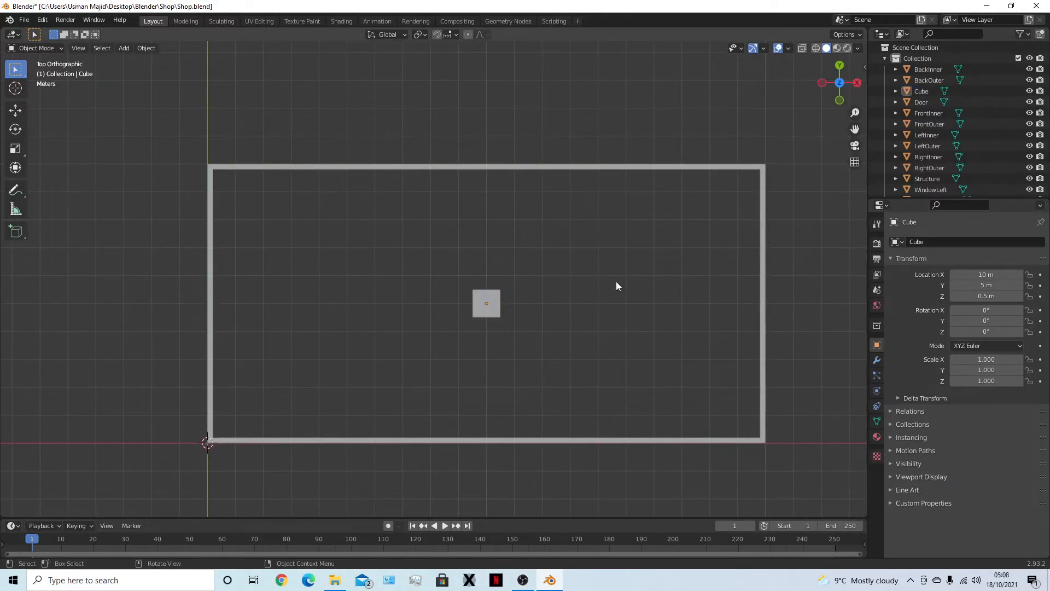
Select the cube and raise it 5 m along the Z axis so it rests at the top of the walls.
click(504, 300)
key(KP_1)
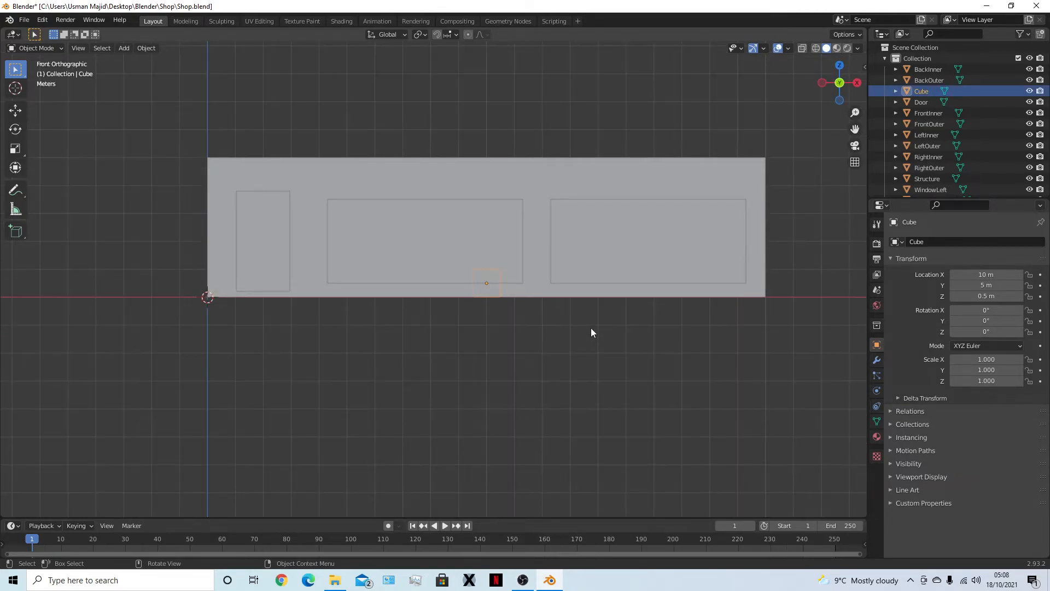
key(g)
key(z)
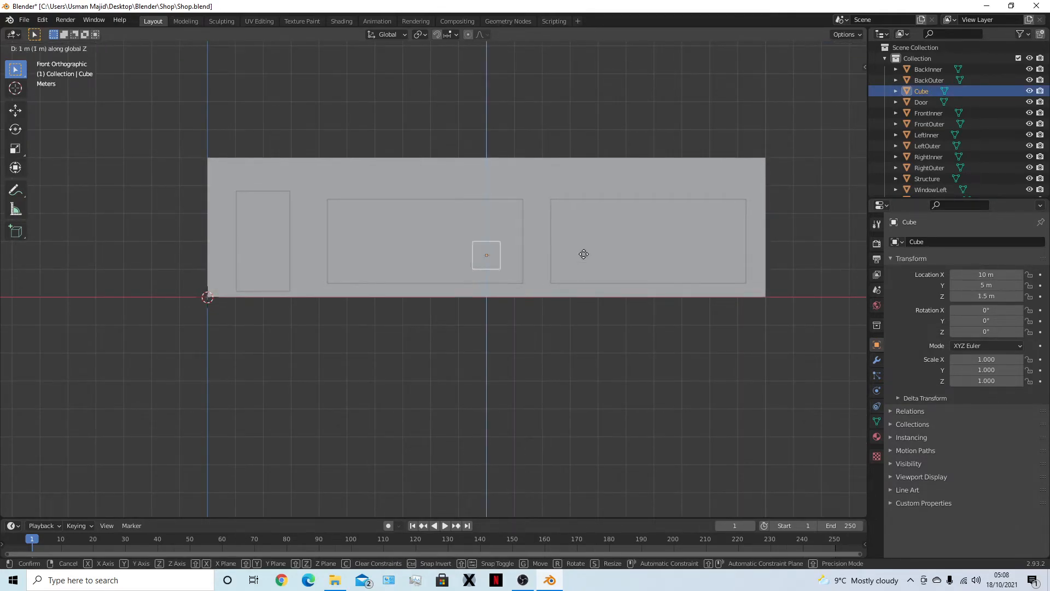
click(596, 184)
key(KP_7)
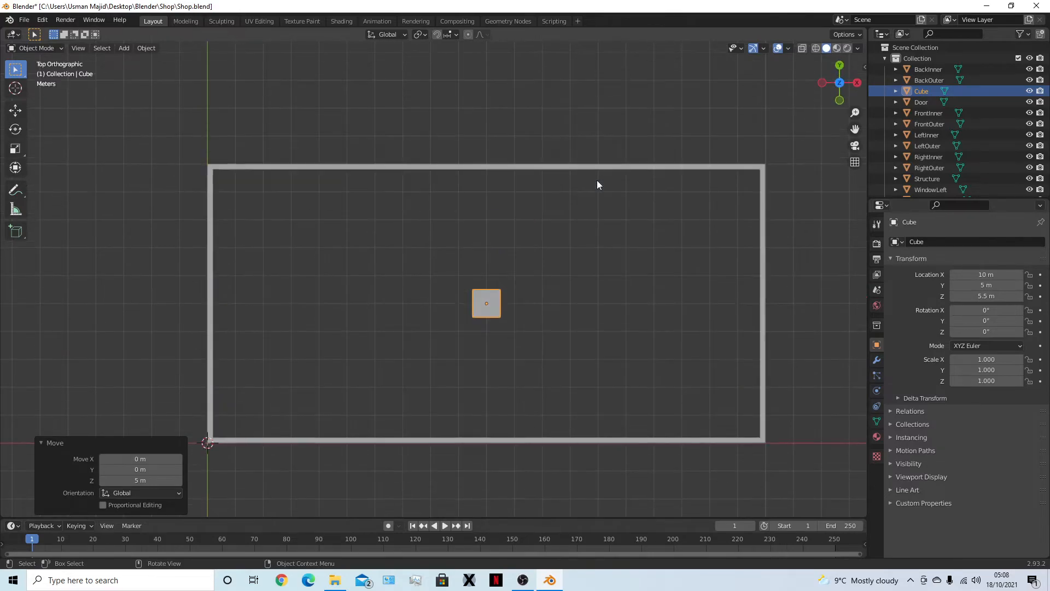
key(s)
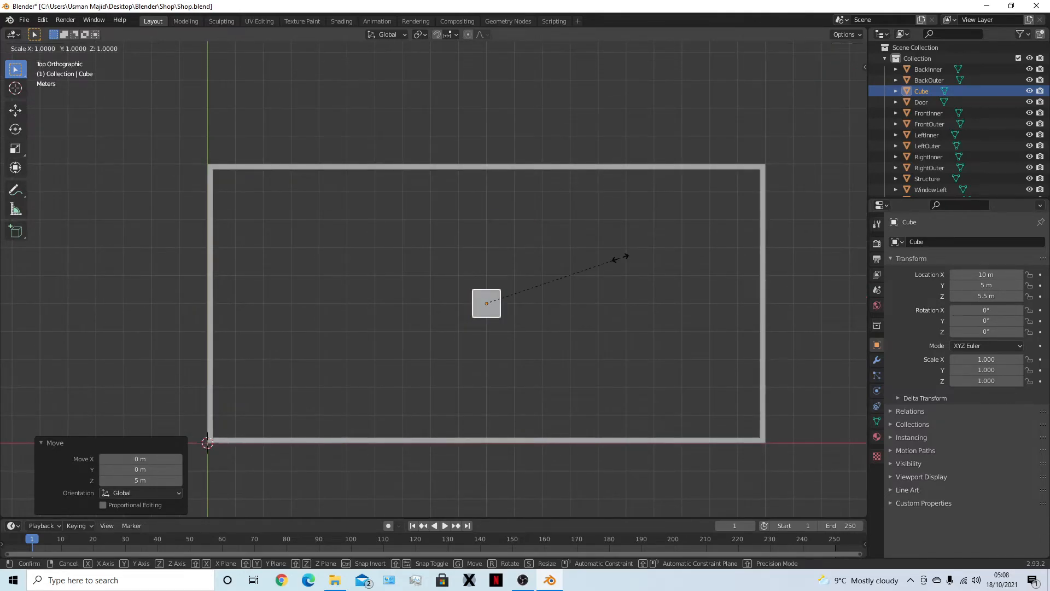
key(shift+y)
key(shift+y)
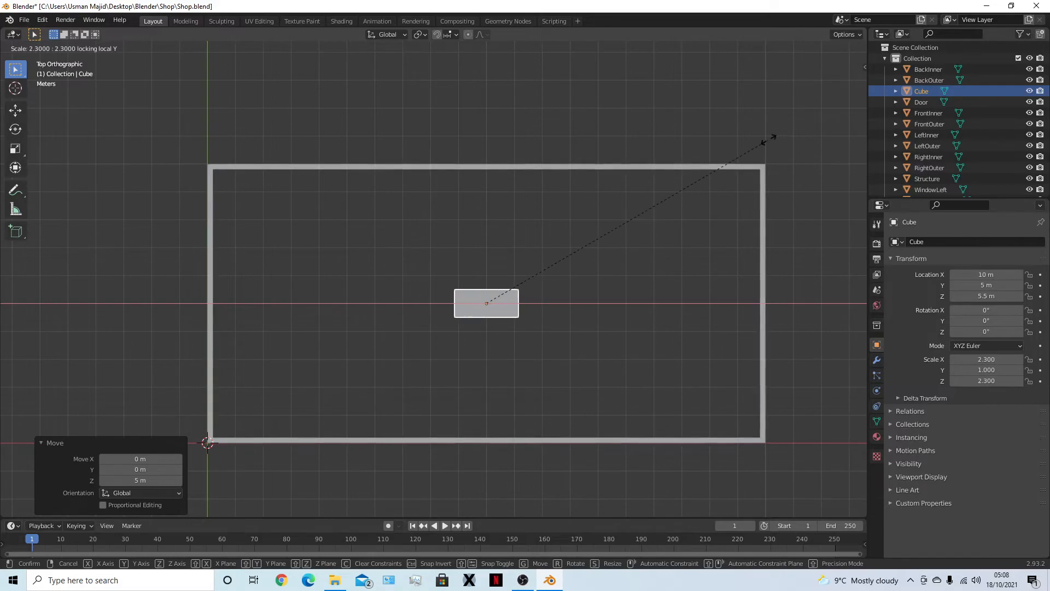
key(Escape)
middle_drag(582, 292, 589, 277)
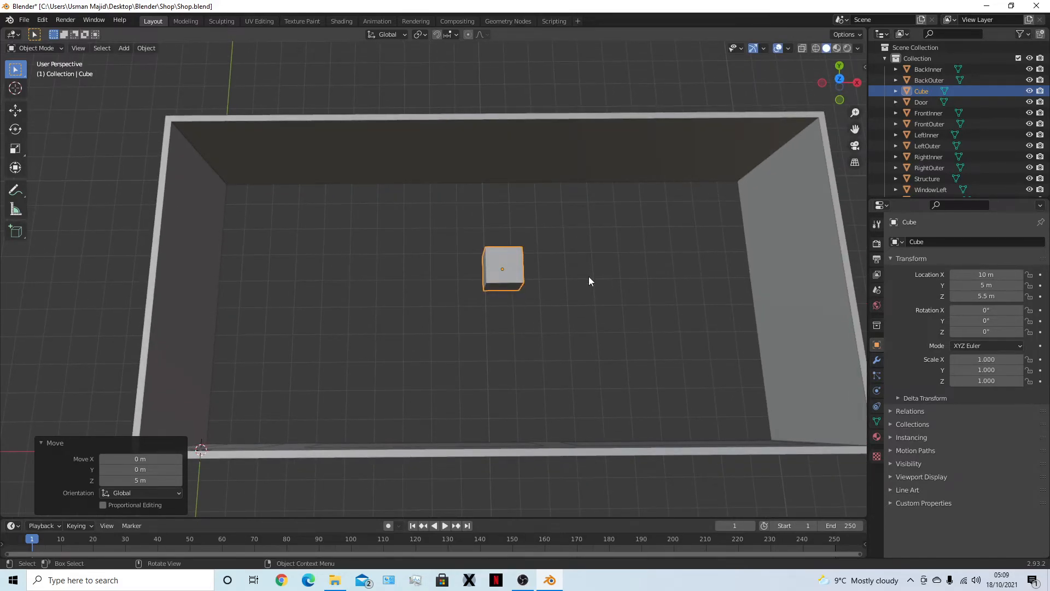
key(s)
key(x)
key(y)
key(x)
key(y)
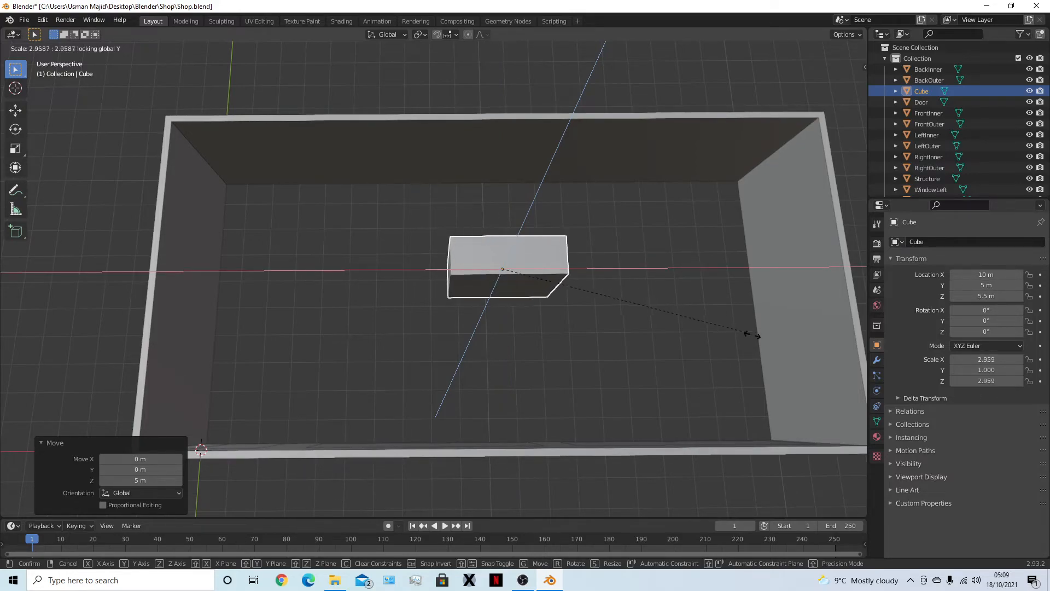
right_click(773, 347)
key(s)
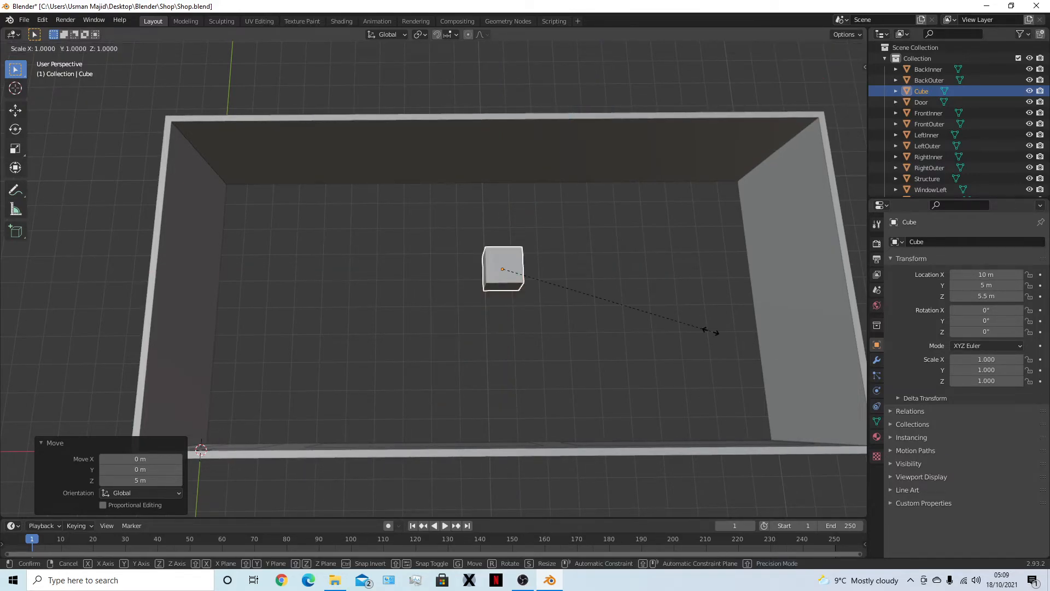
key(shift+x)
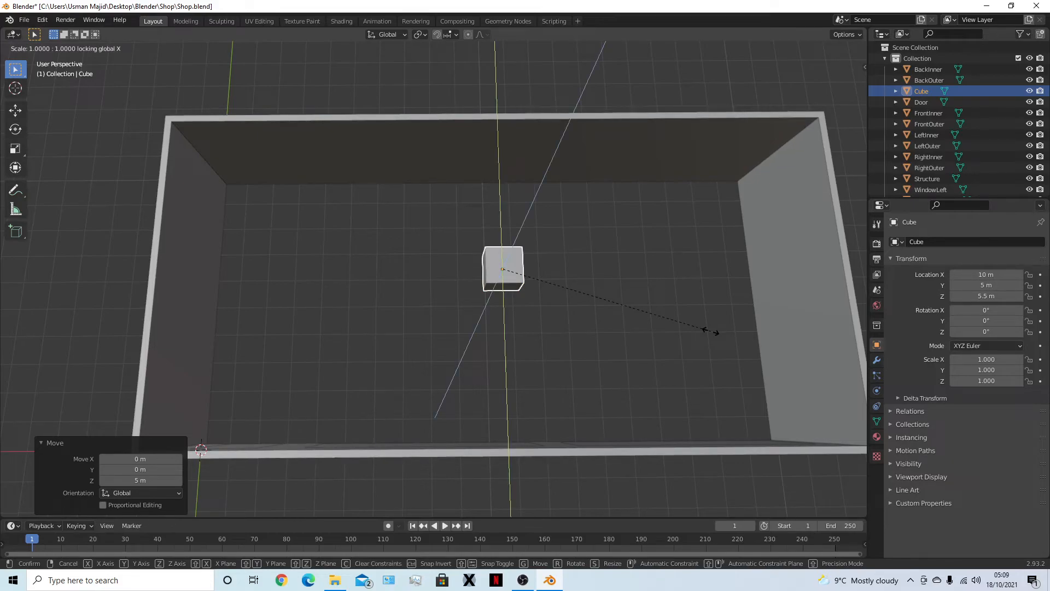
key(shift+z)
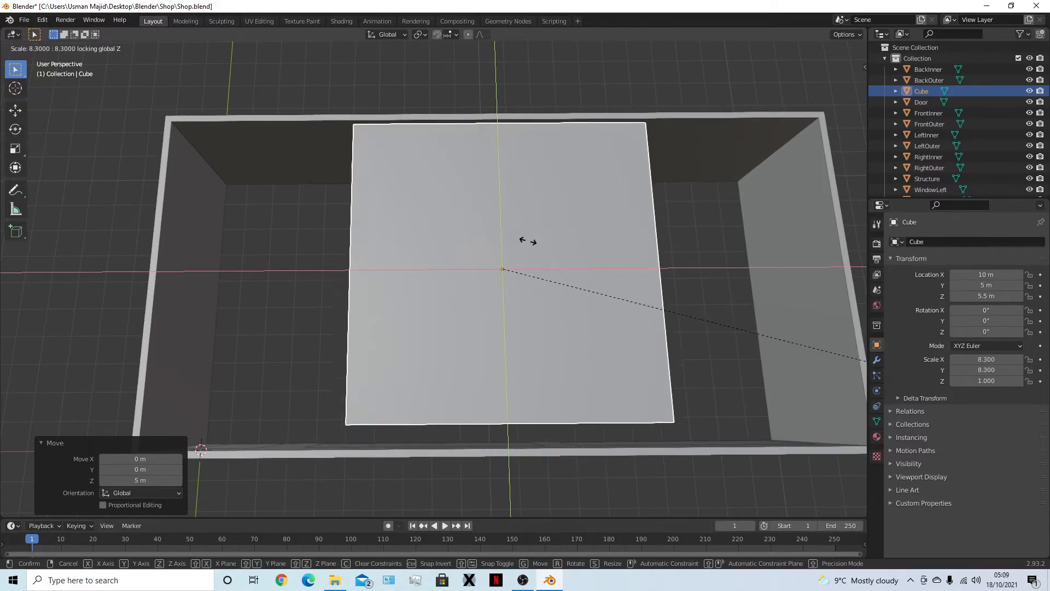
right_click(188, 376)
key(KP_7)
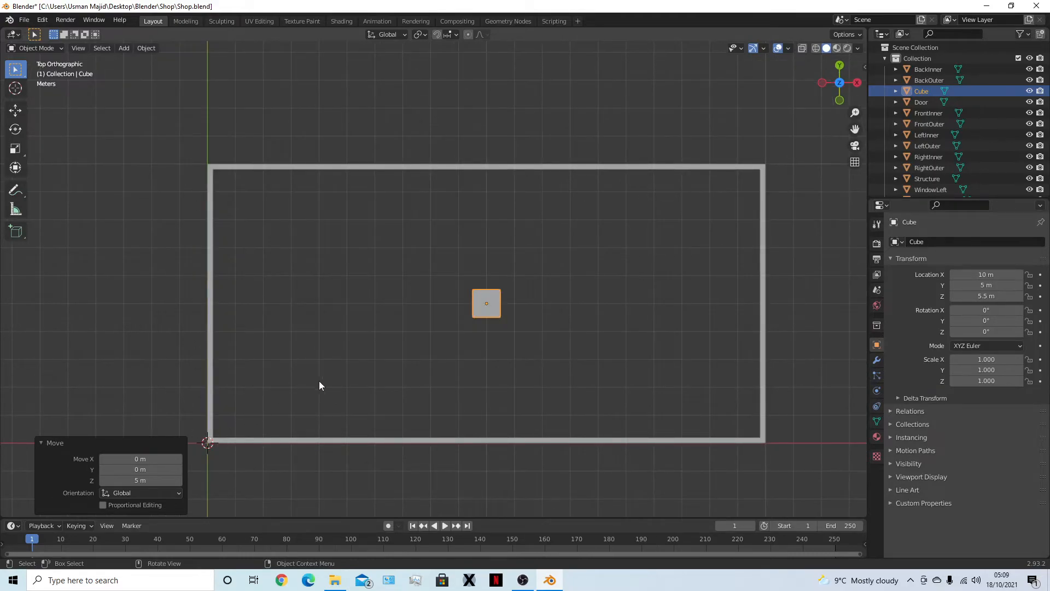
key(s)
key(shift+x)
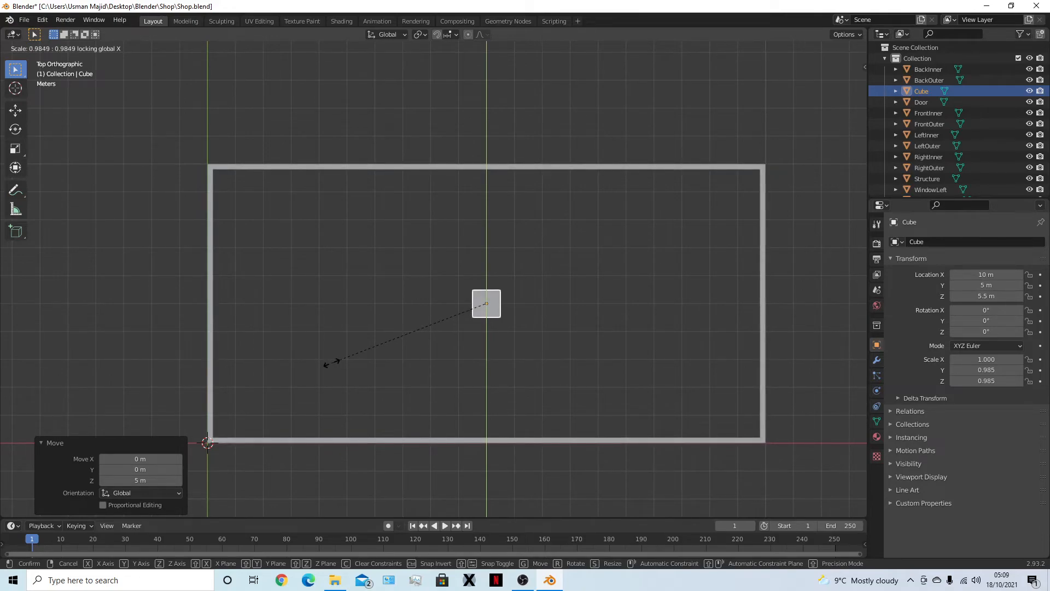
key(y)
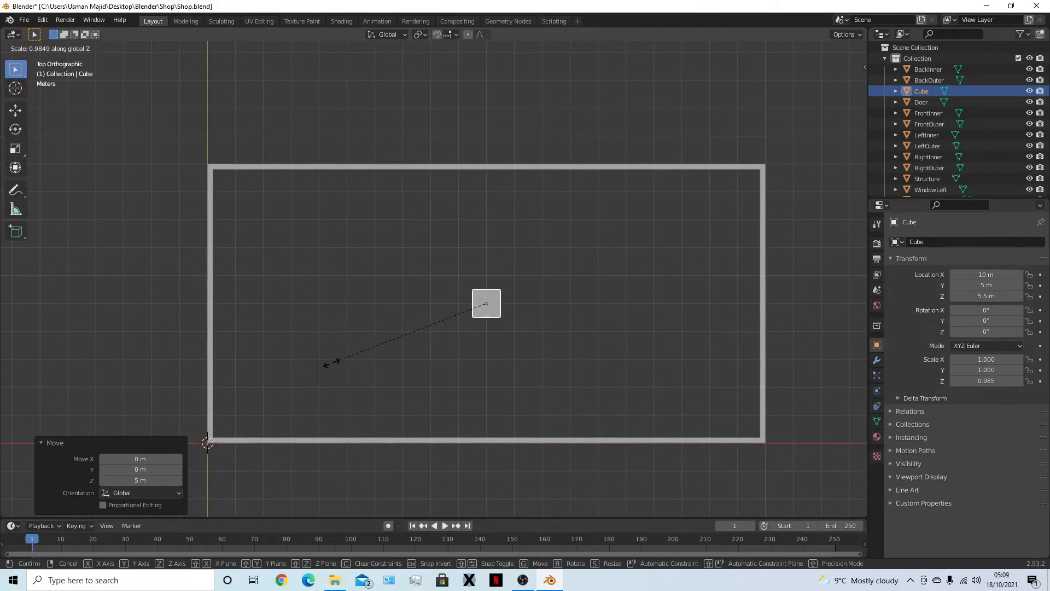
key(Escape)
middle_drag(281, 376, 316, 334)
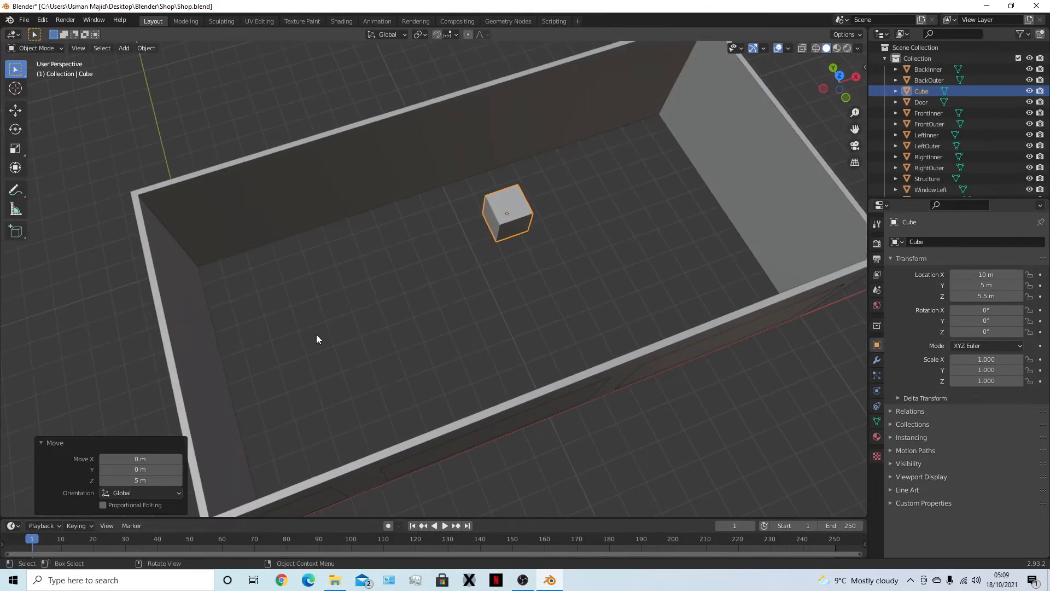
Scale the cube by 11.9 along X and Y only in the top view, keeping Z locked.
key(KP_7)
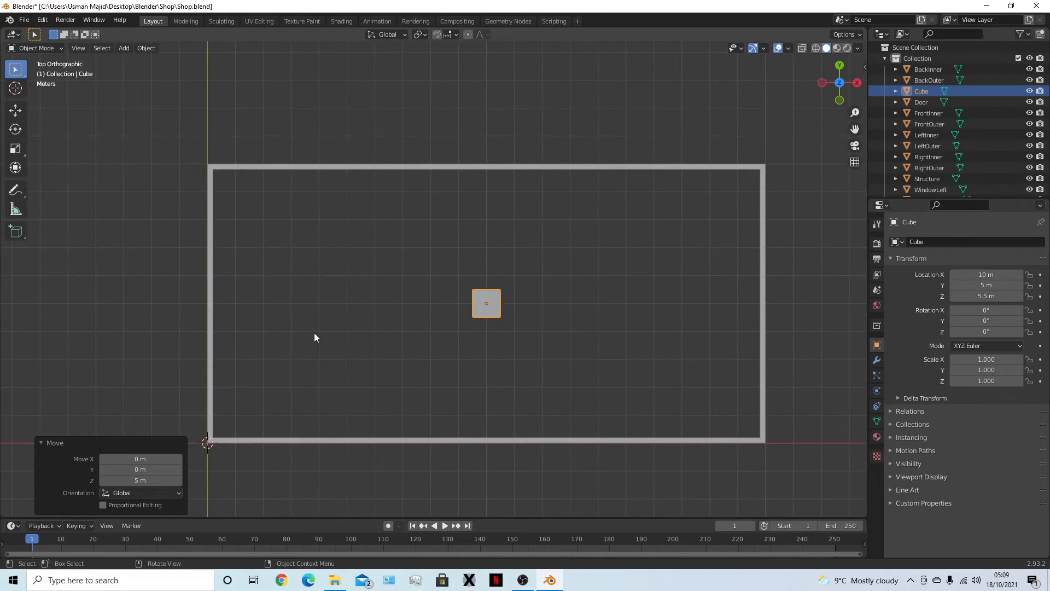
key(s)
key(shift+x)
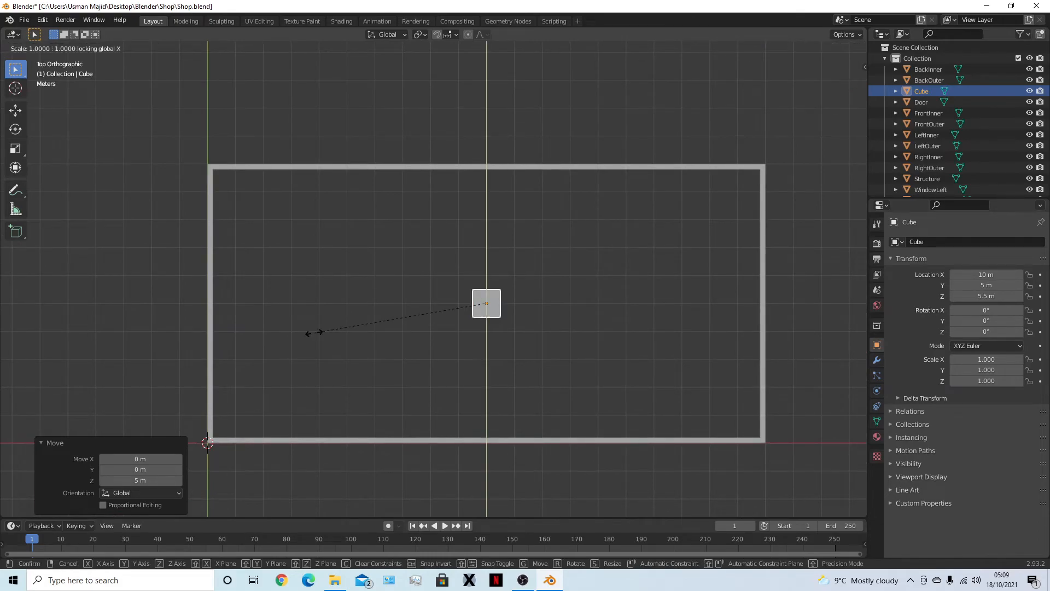
key(shift+z)
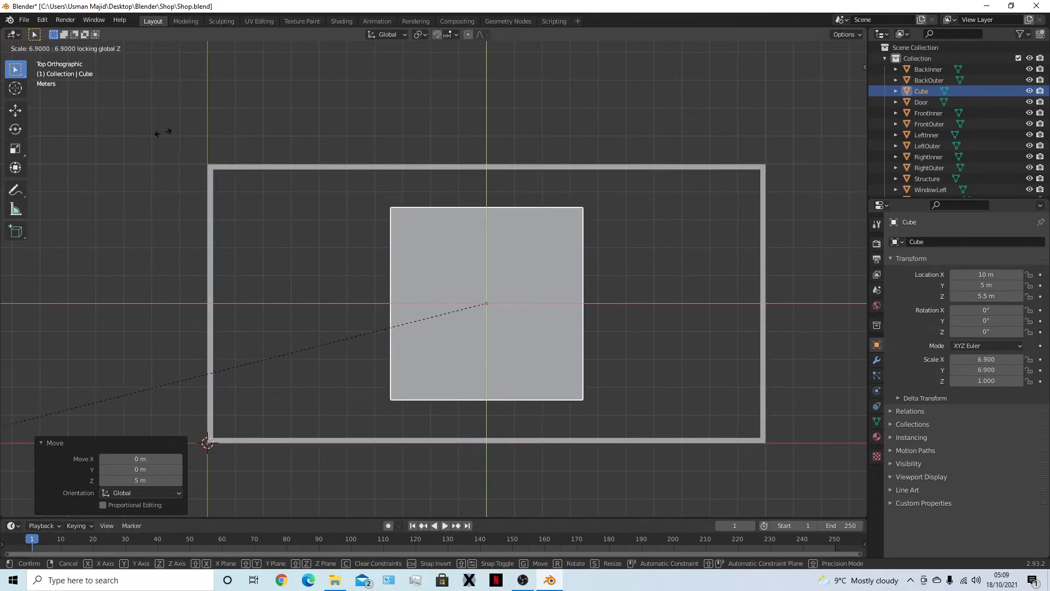
click(241, 503)
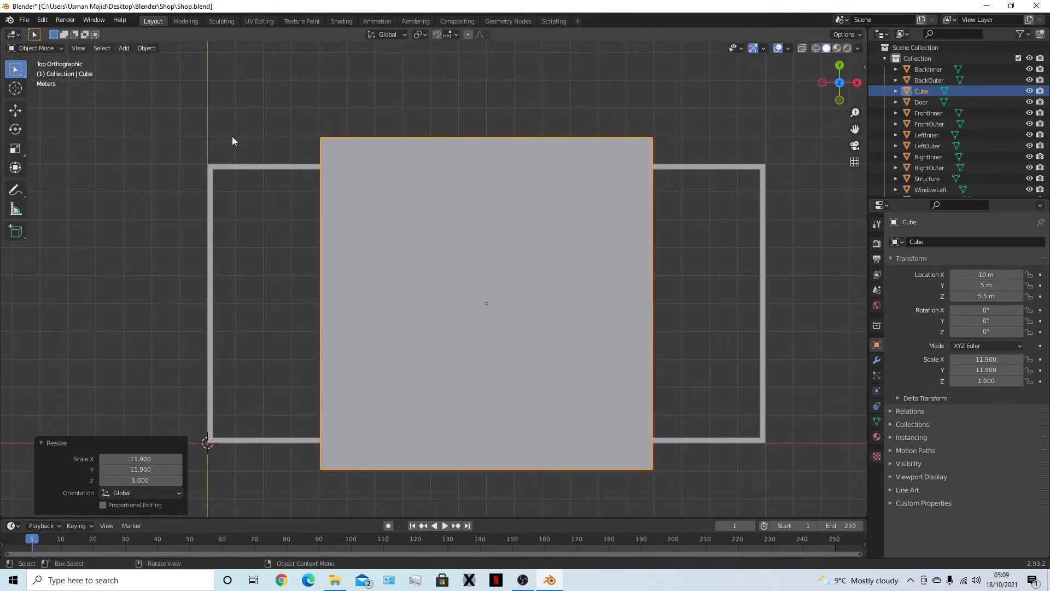
middle_drag(373, 301, 405, 204)
Try stretching the cube along the X axis, cancel it, and undo the 11.9 horizontal scaling.
key(KP_7)
key(s)
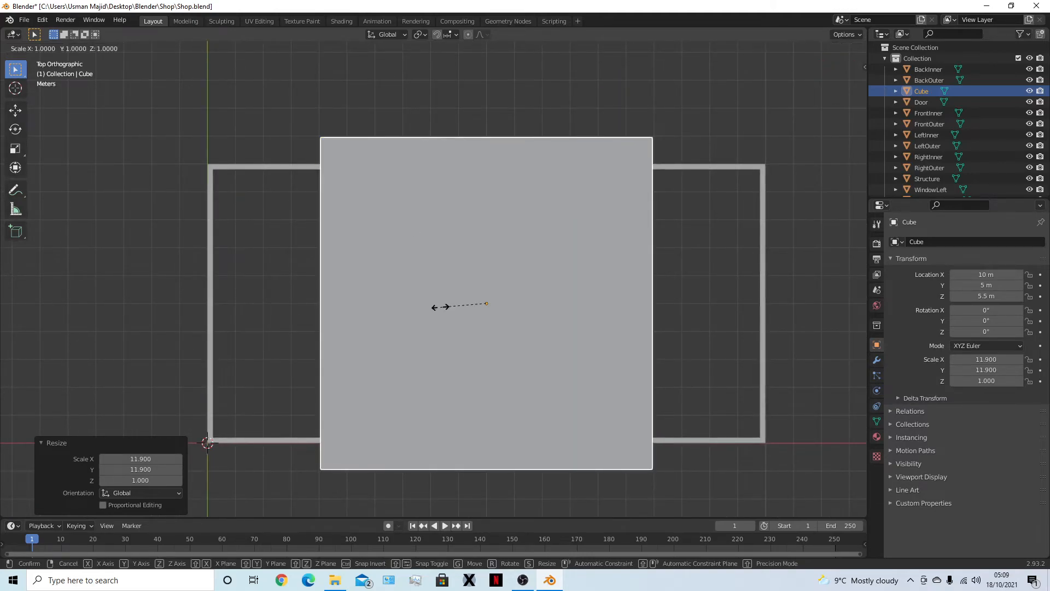
key(x)
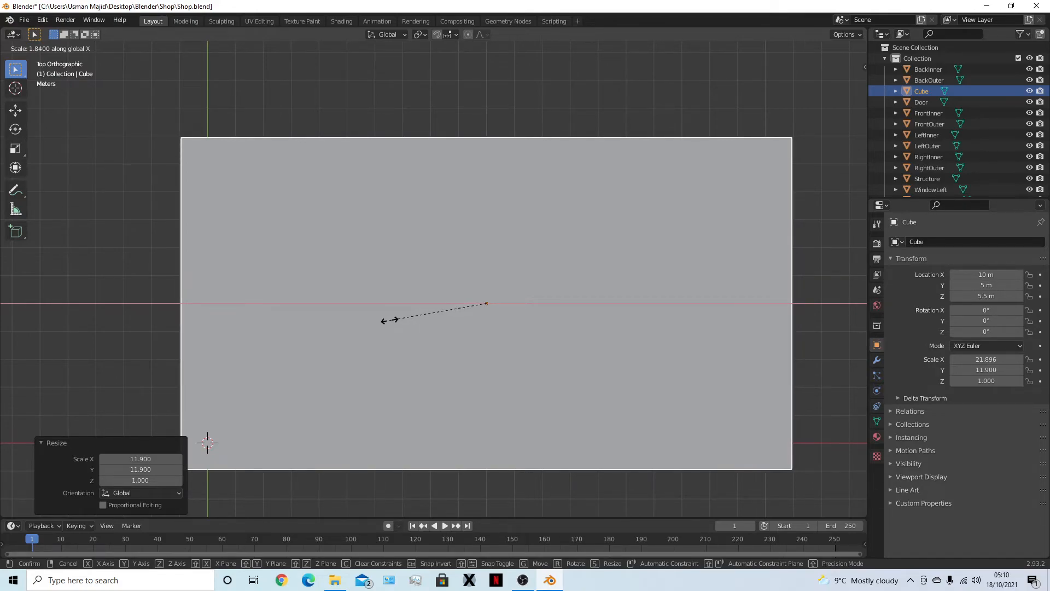
right_click(389, 320)
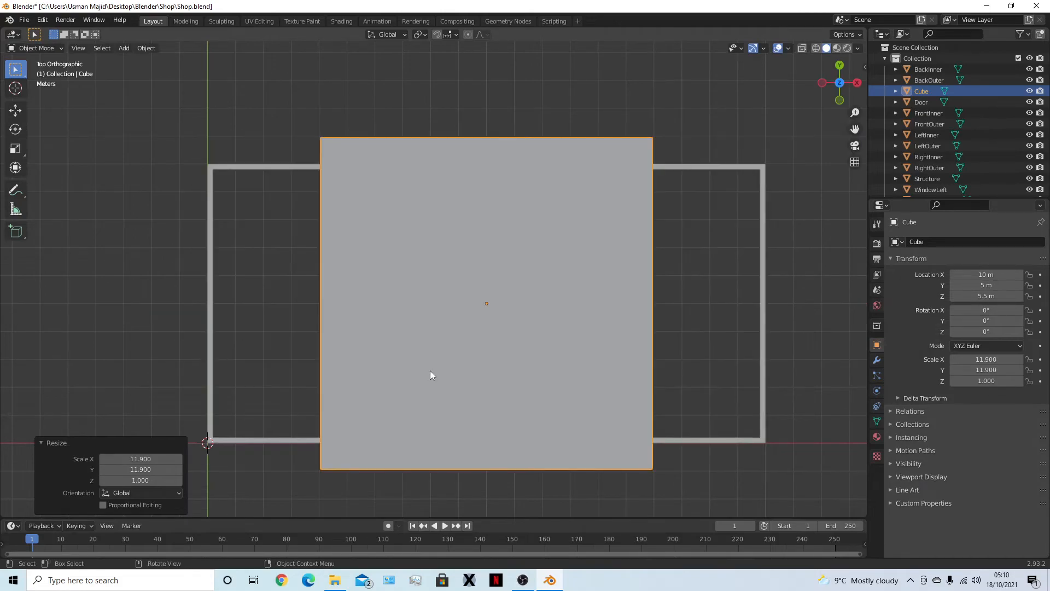
scroll(460, 247, up, 6)
scroll(465, 344, down, 1)
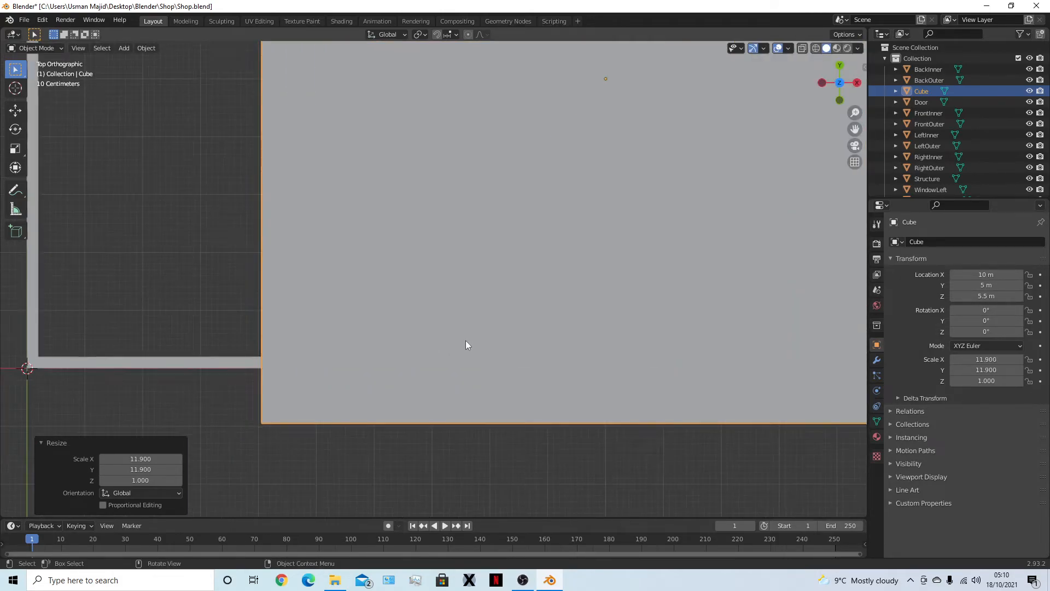
key(ctrl+z)
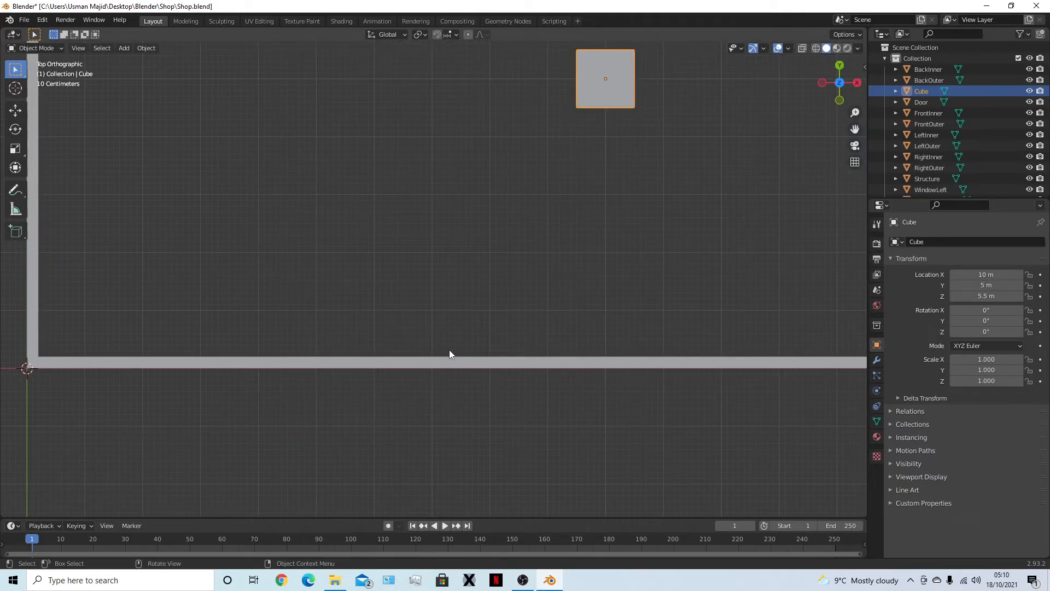
Scale the cube by 12 along X and Y with Z locked, so it overhangs the front and back walls.
key(s)
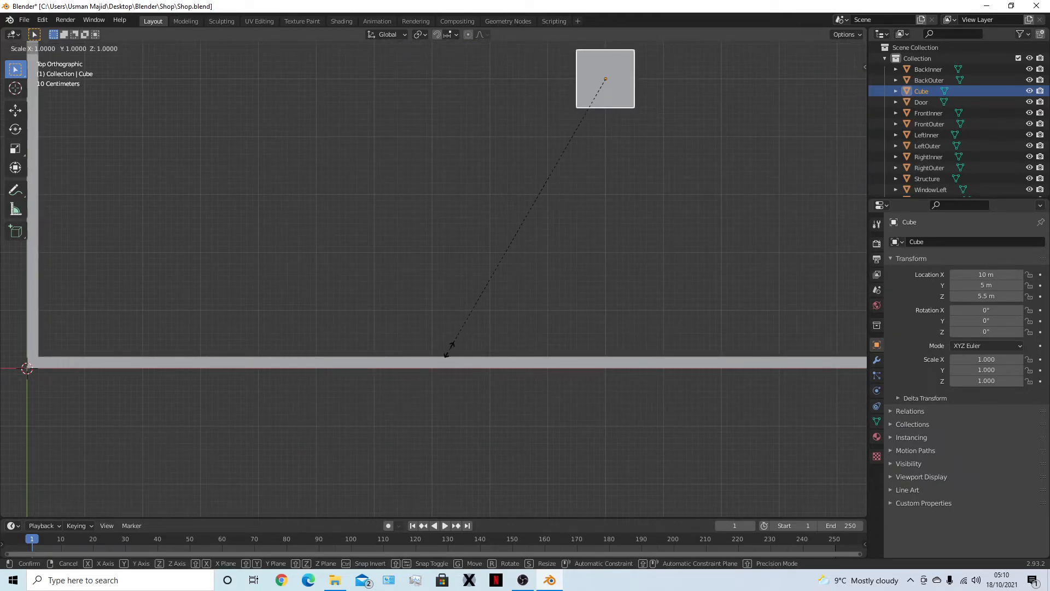
key(shift+z)
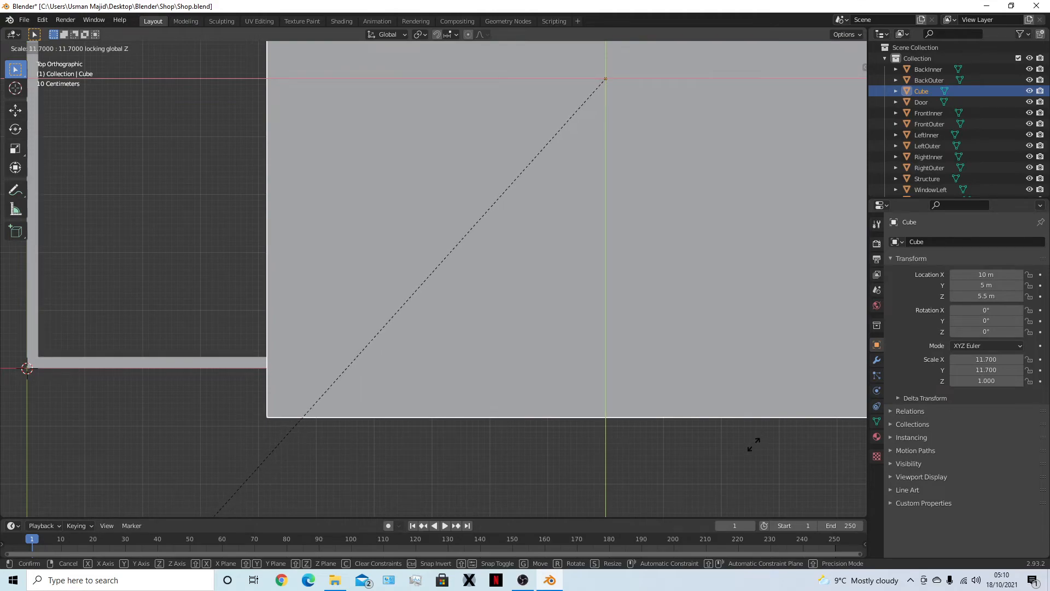
click(714, 513)
scroll(310, 461, up, 4)
shift+middle_drag(317, 473, 384, 286)
scroll(356, 377, down, 7)
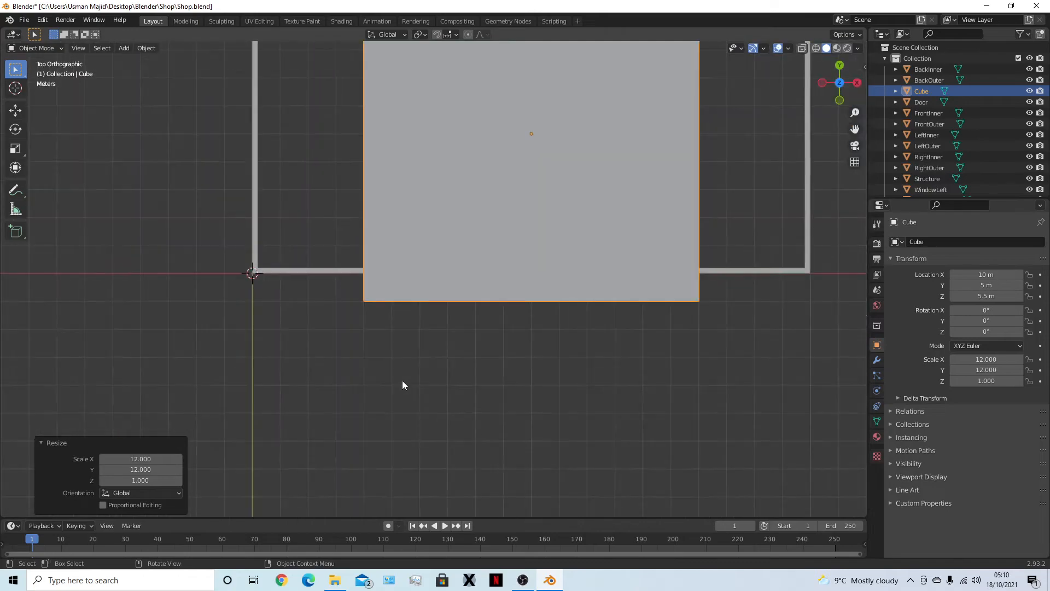
shift+middle_drag(490, 358, 461, 458)
scroll(479, 416, up, 4)
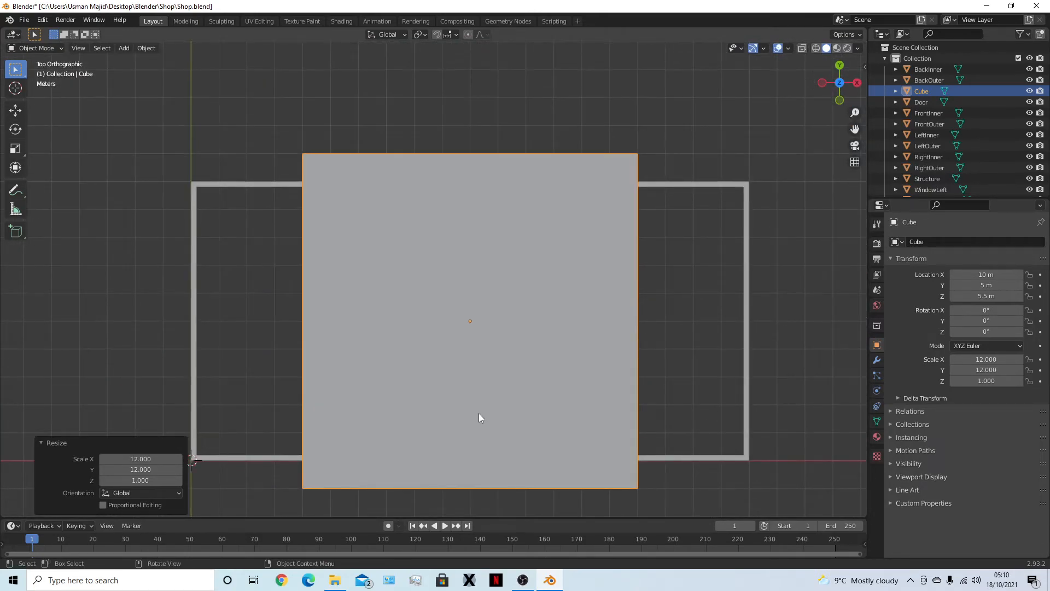
Try stretching the slab by 1.83 along the X axis beyond both side walls and inspect its edge.
key(s)
key(x)
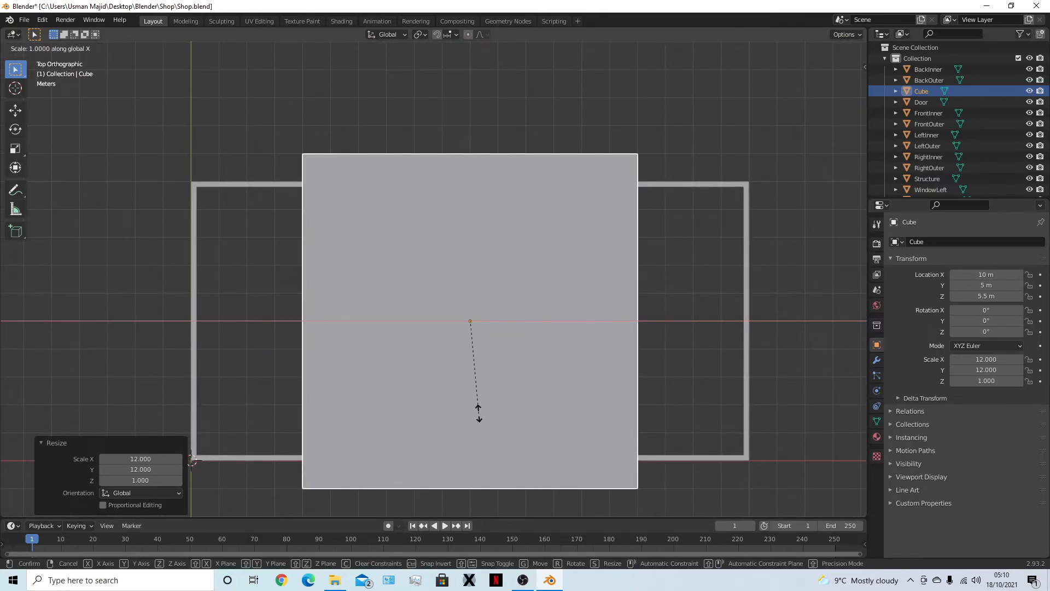
click(480, 508)
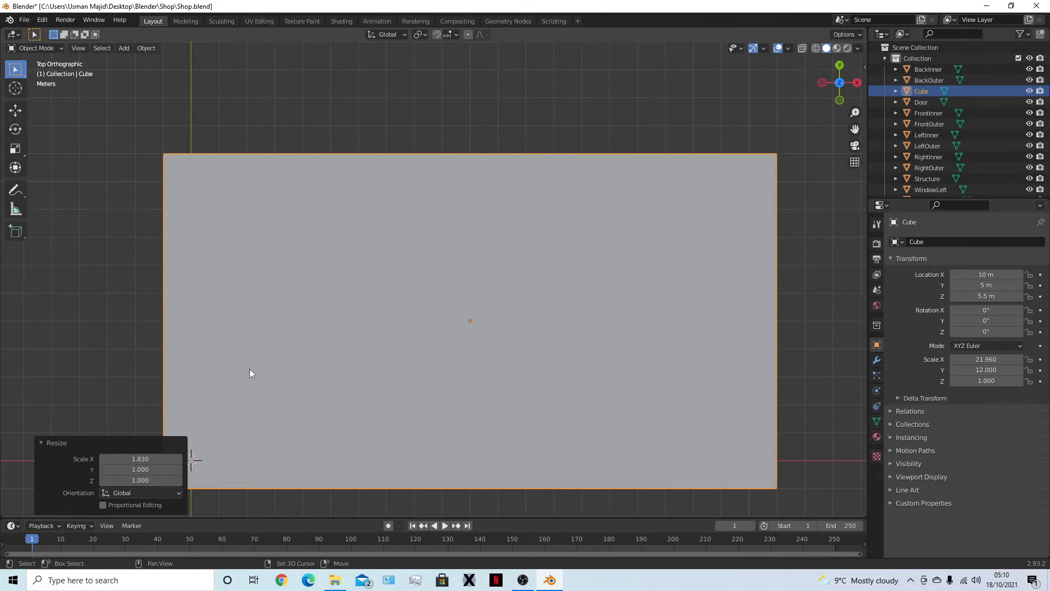
shift+middle_drag(246, 372, 424, 351)
scroll(416, 350, up, 4)
middle_drag(347, 366, 352, 345)
shift+middle_drag(294, 308, 492, 293)
scroll(312, 301, up, 2)
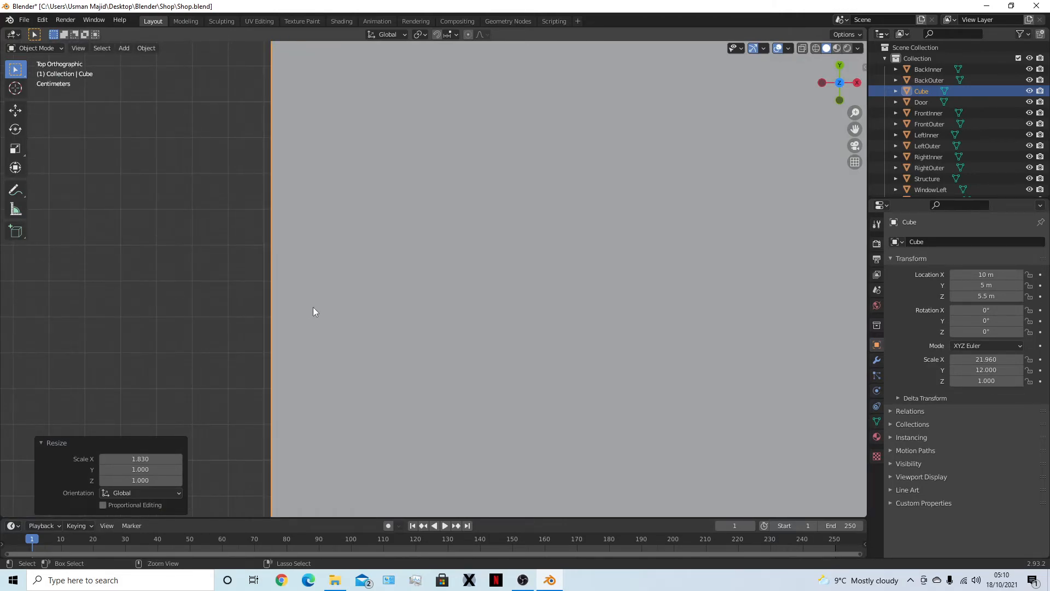
Save the file and undo the last X-axis stretch of the slab.
key(ctrl+s)
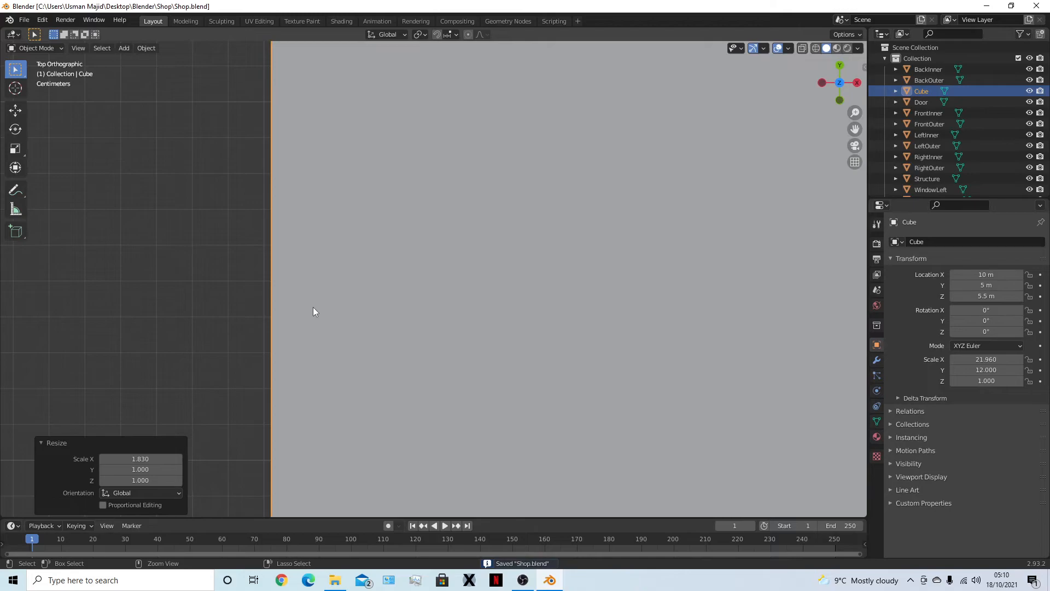
key(ctrl+z)
scroll(322, 311, down, 8)
scroll(441, 336, down, 5)
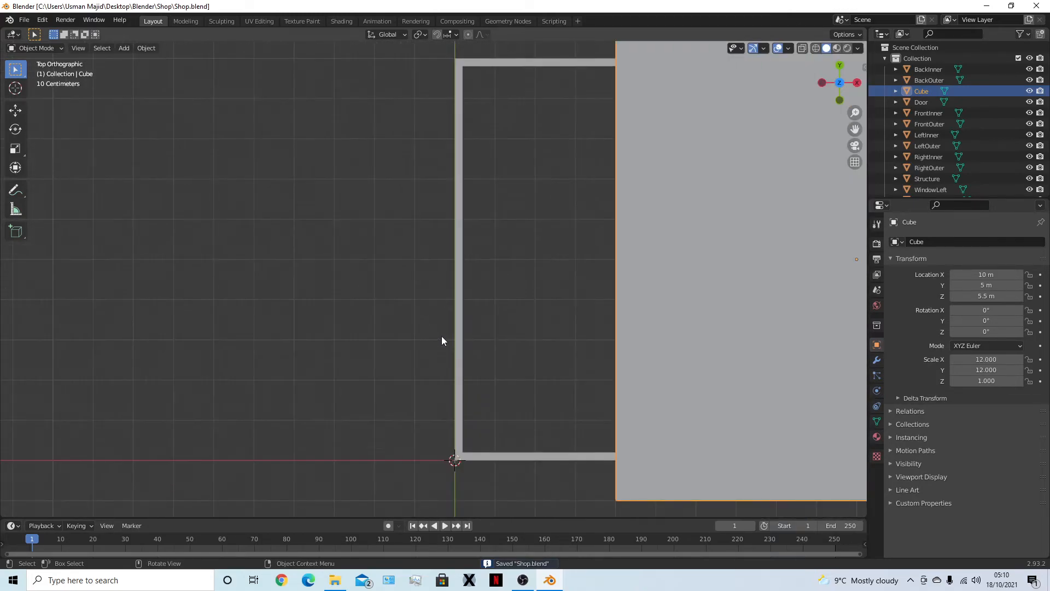
Scale the slab by 1.83 along the X axis so it overhangs both side walls.
scroll(445, 334, up, 6)
scroll(454, 330, down, 3)
key(s)
key(x)
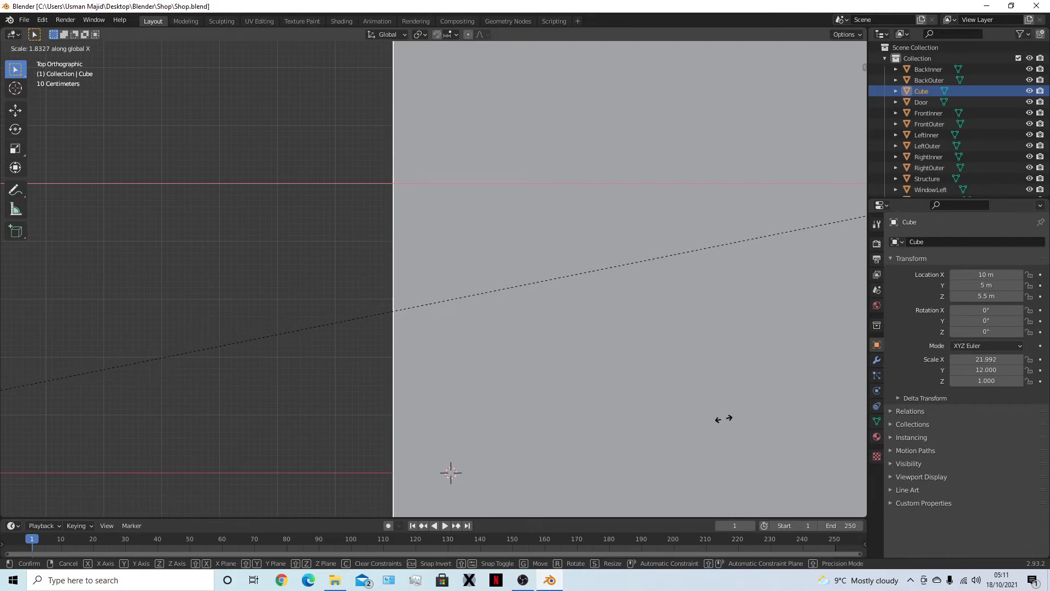
click(734, 412)
middle_drag(734, 412, 564, 356)
scroll(570, 356, down, 9)
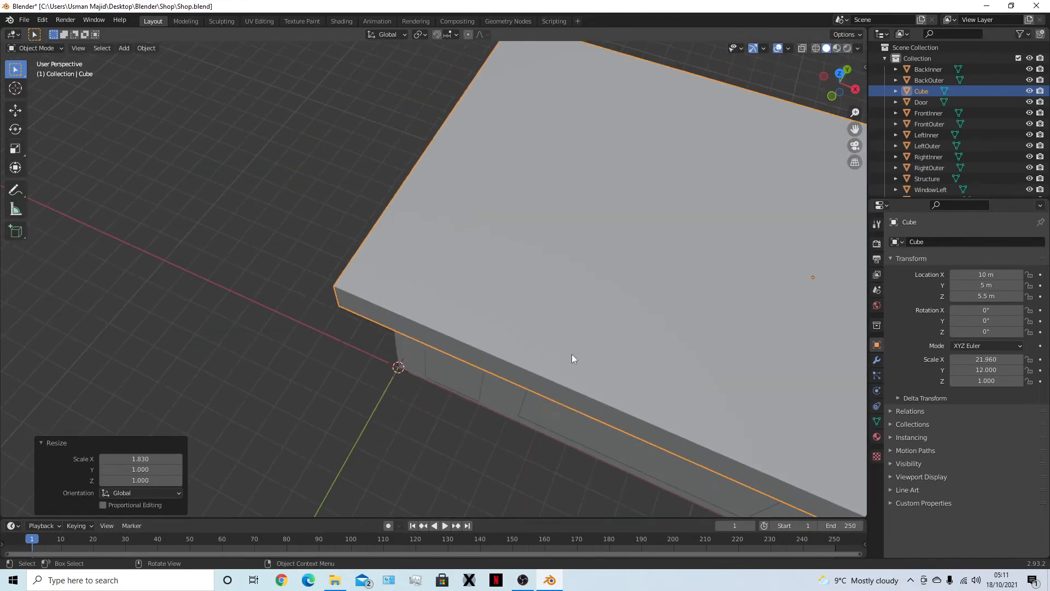
Hide every object except the roof slab and open the slab in Edit Mode in the front view.
middle_drag(611, 384, 726, 350)
click(685, 367)
click(656, 216)
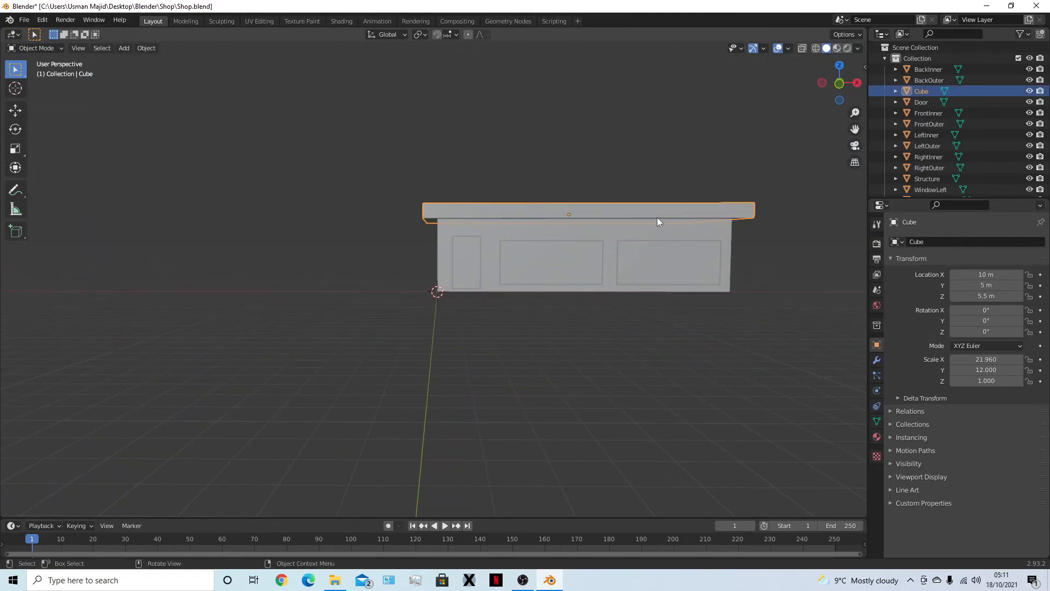
key(shift+h)
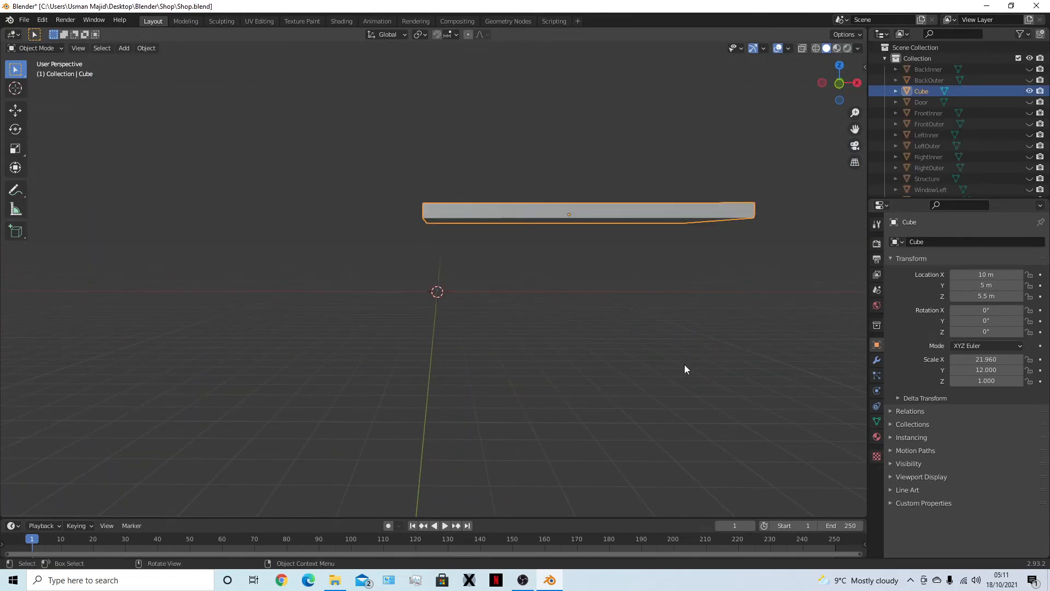
click(743, 321)
key(KP_1)
key(Tab)
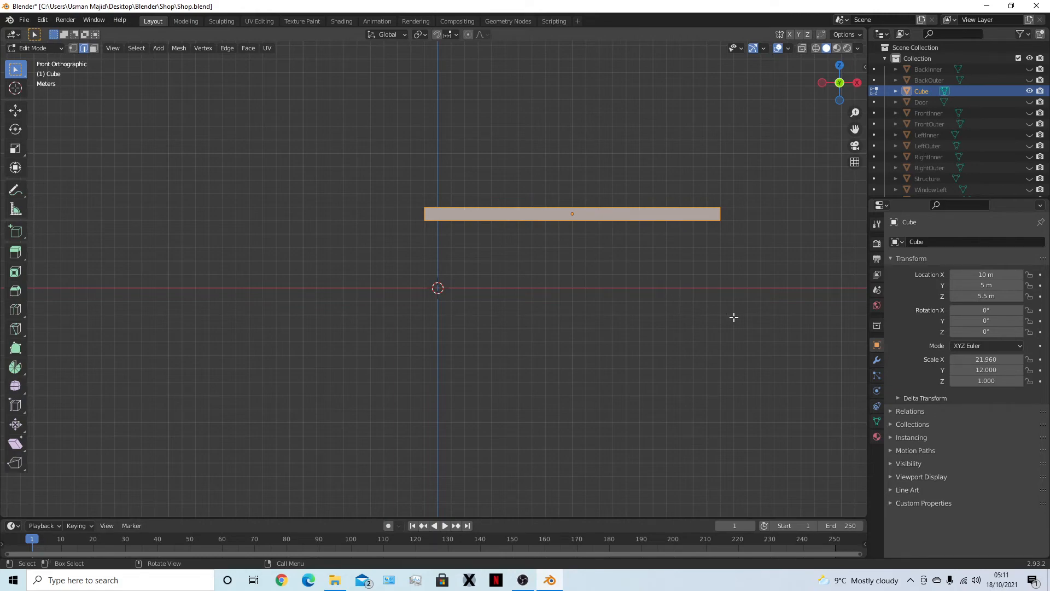
Select the slab's four upper vertices and scale them inward to slope the roof on all four sides.
key(a)
key(1)
click(614, 330)
shift+middle_drag(721, 289, 619, 387)
drag(267, 253, 644, 315)
middle_drag(645, 314, 628, 398)
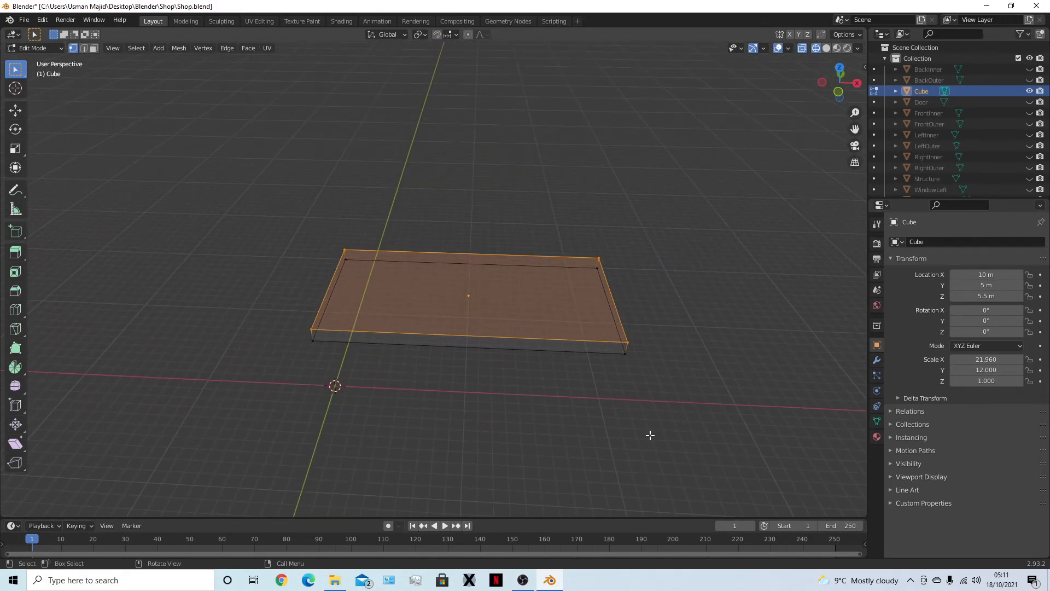
key(s)
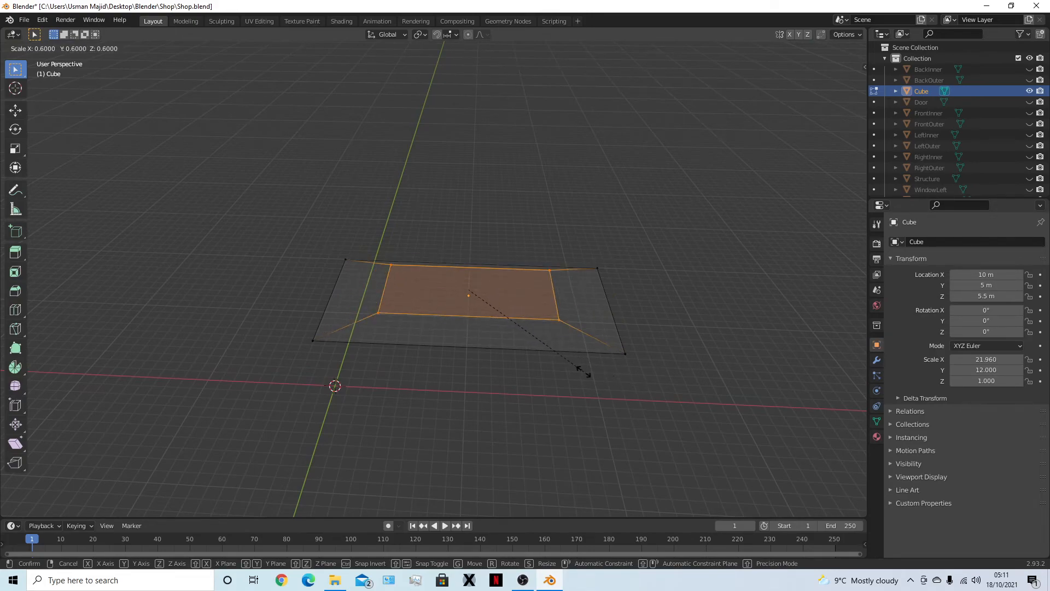
click(605, 370)
middle_drag(539, 398, 512, 426)
Return to Object Mode, unhide all the building's objects and clear the selection.
key(Tab)
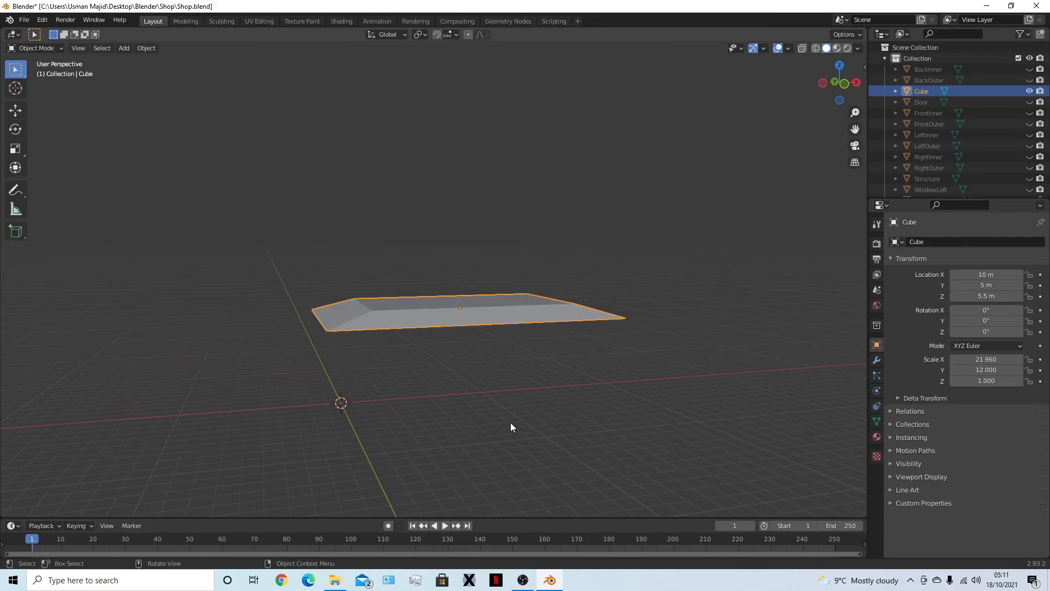
key(alt+h)
click(508, 423)
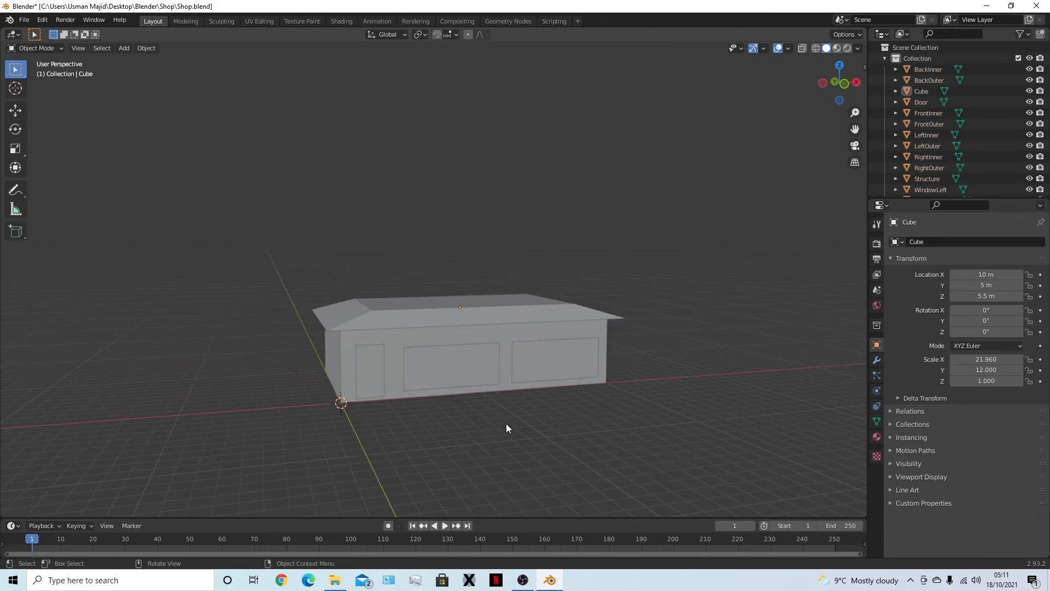
Rename the sloped roof object as Roof and clear the selection.
click(474, 301)
double_click(921, 91)
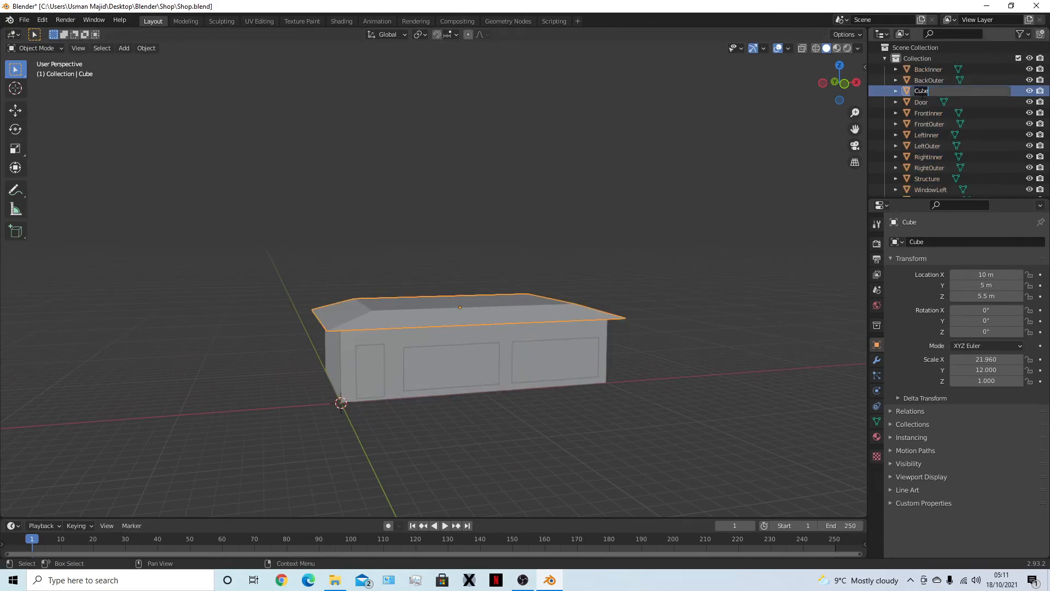
text(Roof)
key(Return)
click(788, 268)
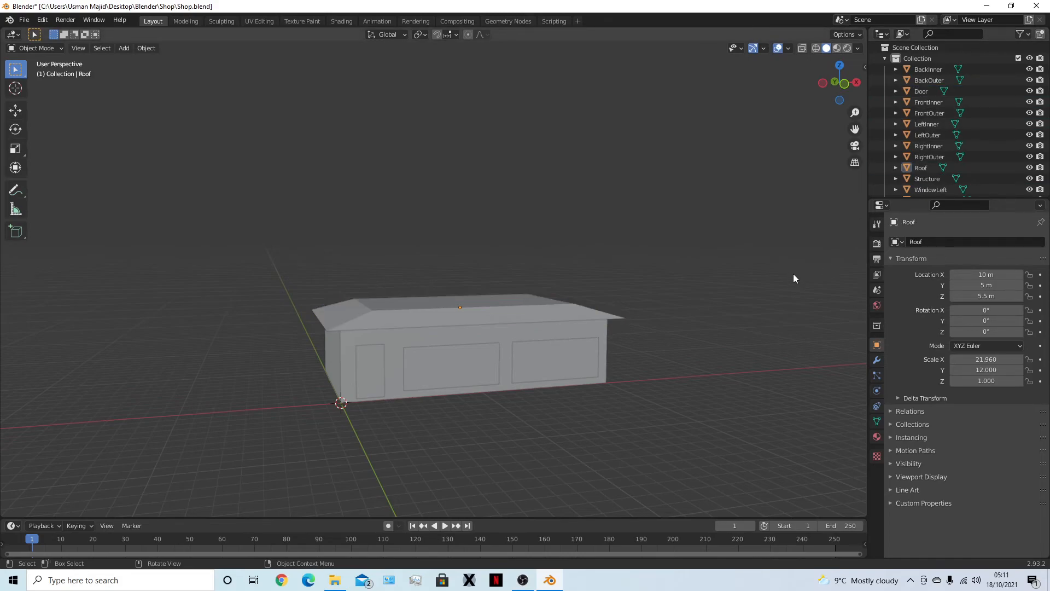
Hide every object except the Structure frame and open the frame in Edit Mode.
middle_drag(703, 386, 481, 260)
click(394, 235)
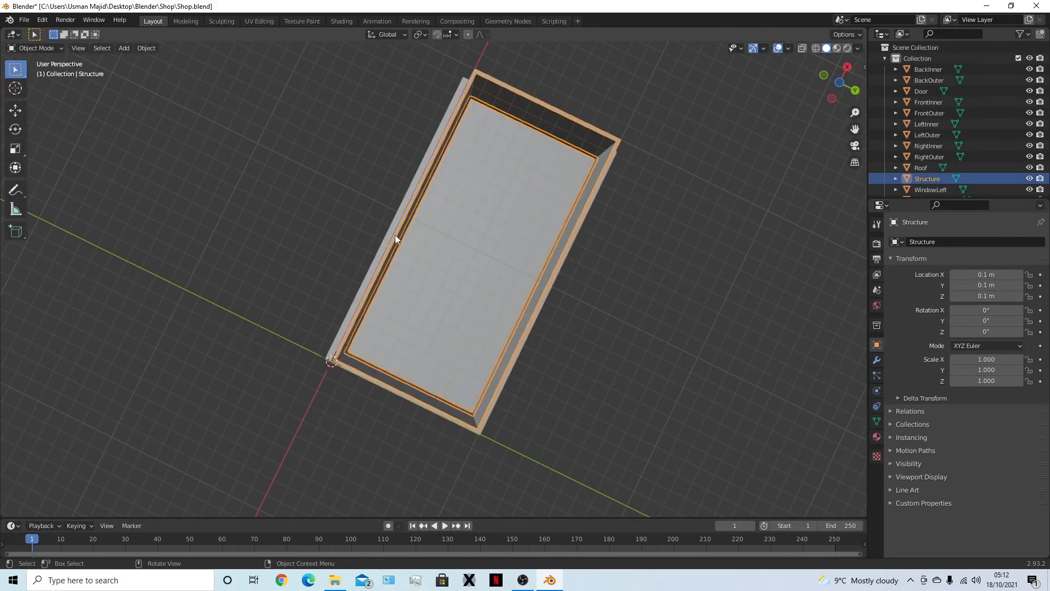
middle_drag(705, 333, 707, 441)
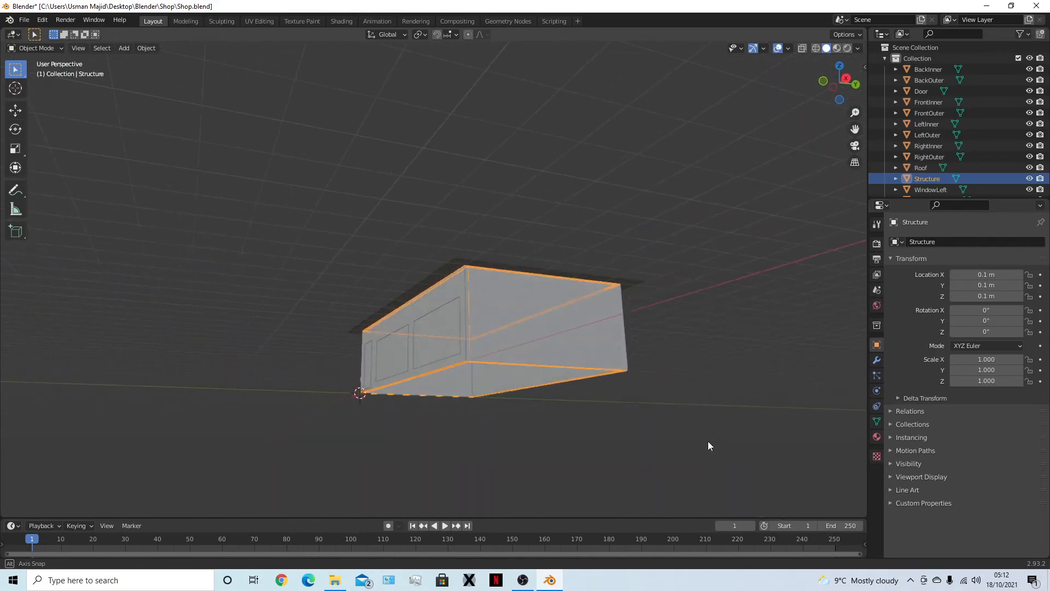
key(shift+h)
middle_drag(530, 424, 598, 450)
scroll(598, 450, up, 3)
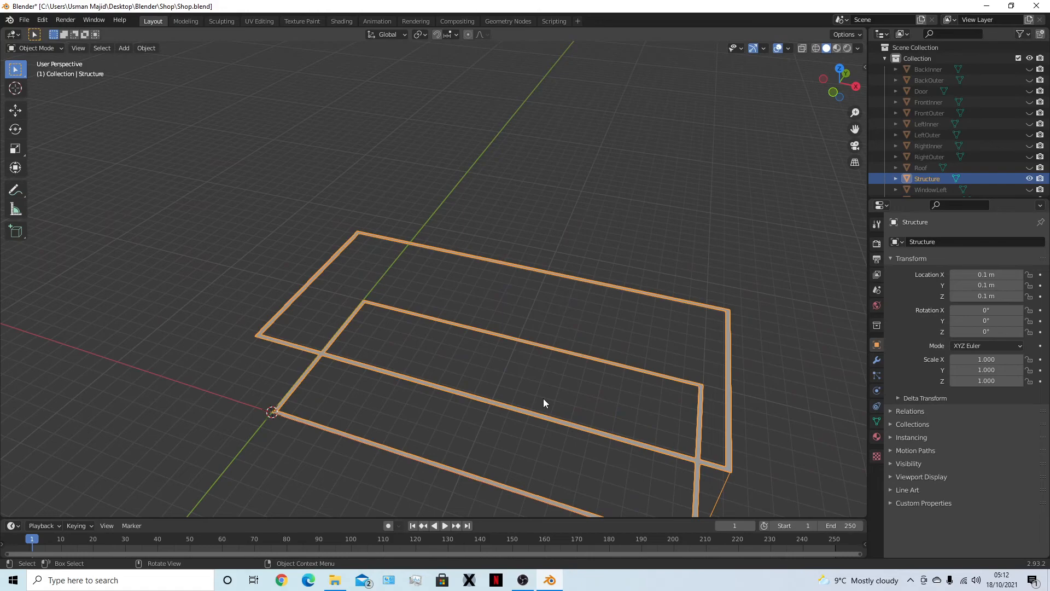
mouse_move(588, 398)
middle_down()
mouse_move(565, 428)
mouse_move(589, 416)
middle_up()
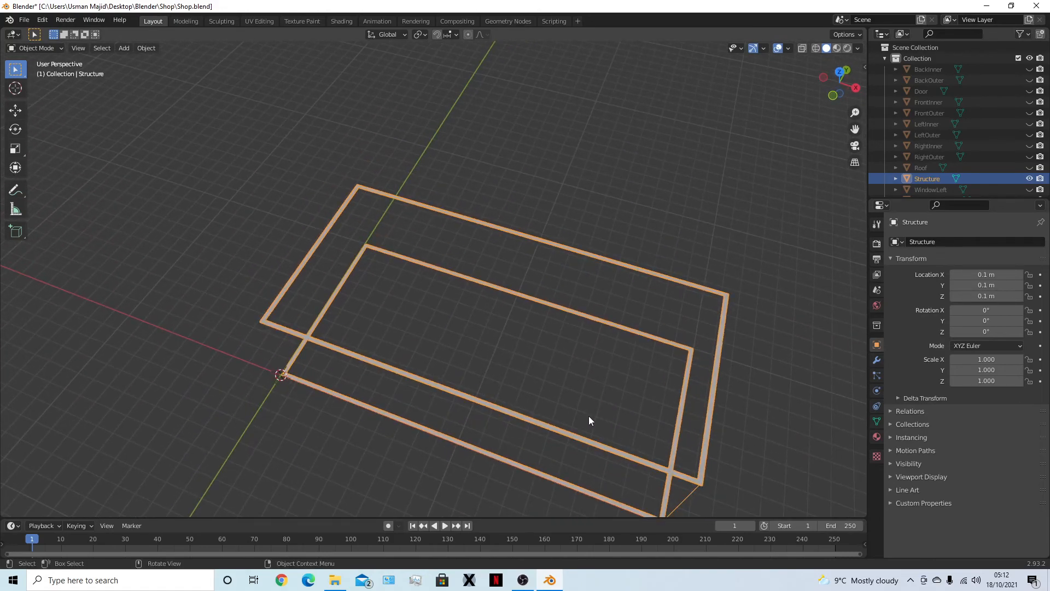
key(Tab)
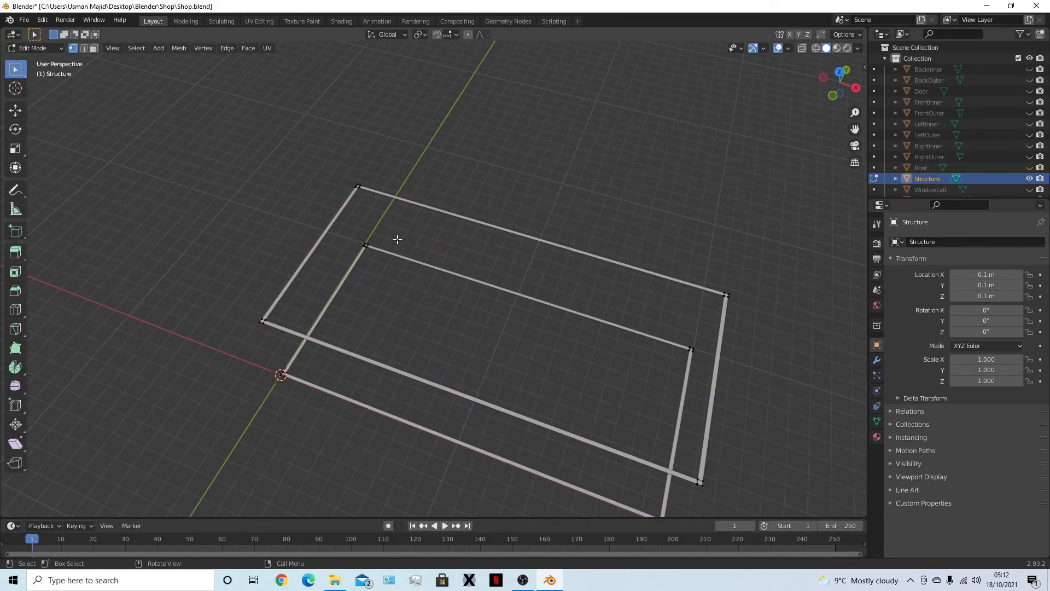
Select the four inner corner vertices at the top of the frame and fill them with a face.
click(262, 319)
shift+click(357, 188)
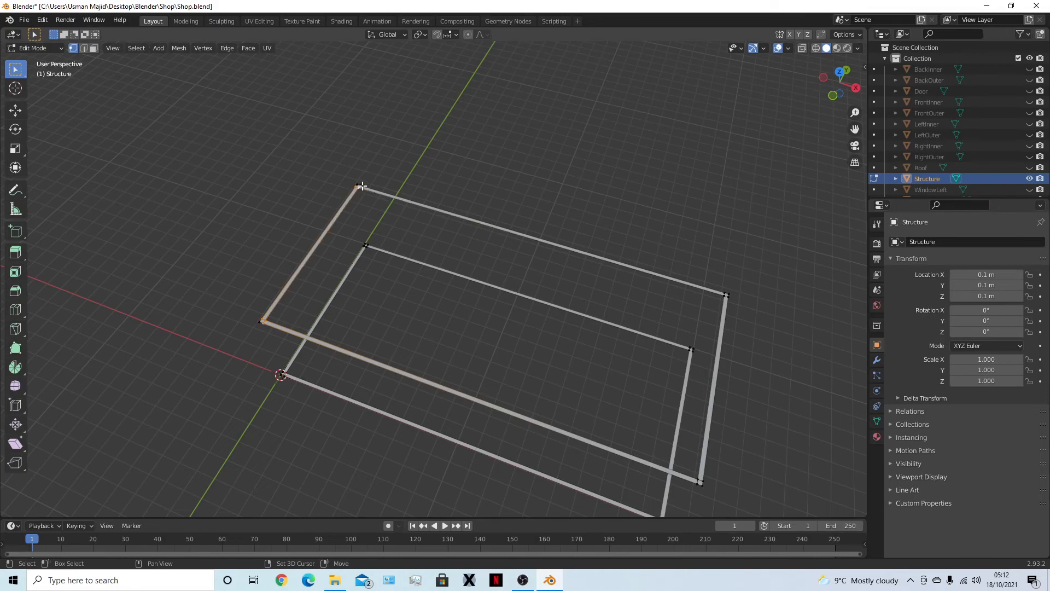
click(725, 295)
shift+click(358, 187)
shift+click(274, 318)
shift+click(699, 481)
shift+click(720, 296)
key(f)
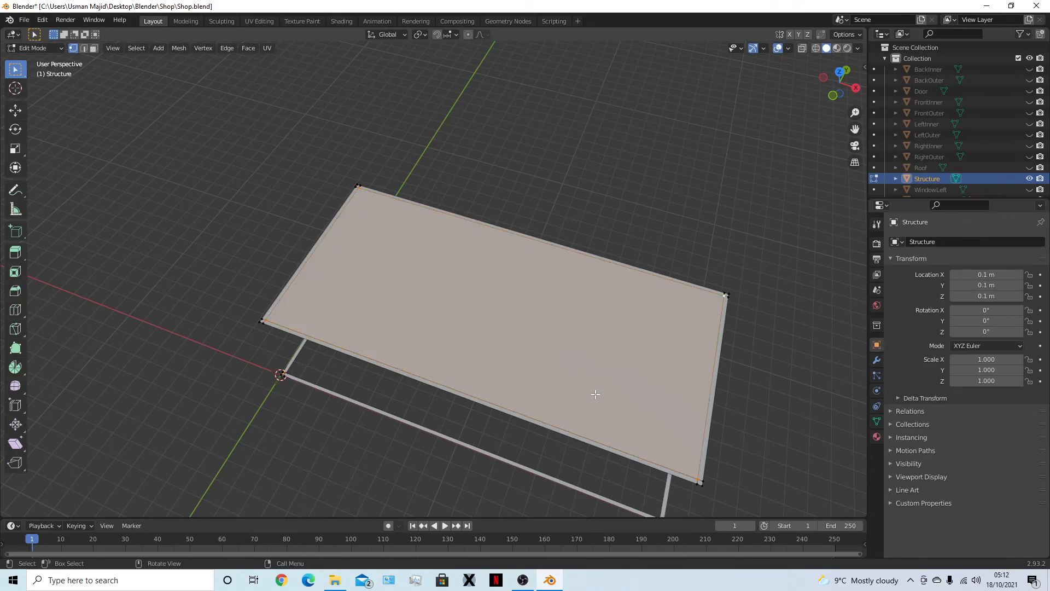
Select the new top face and separate it from the Structure frame as its own object.
click(493, 319)
key(3)
click(494, 301)
click(629, 179)
key(1)
key(2)
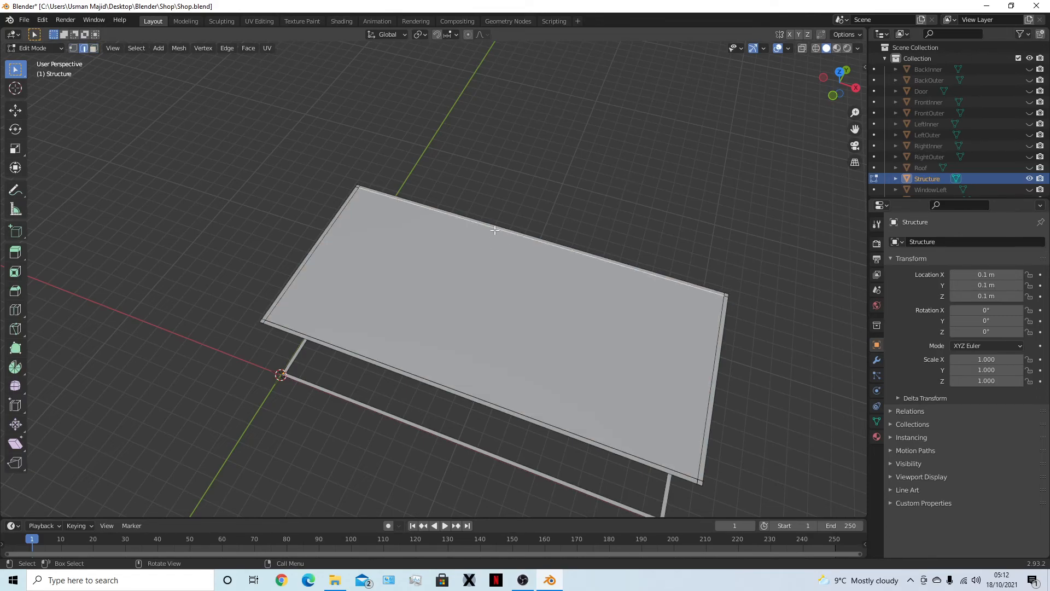
key(3)
click(485, 289)
middle_drag(483, 290, 543, 355)
key(p)
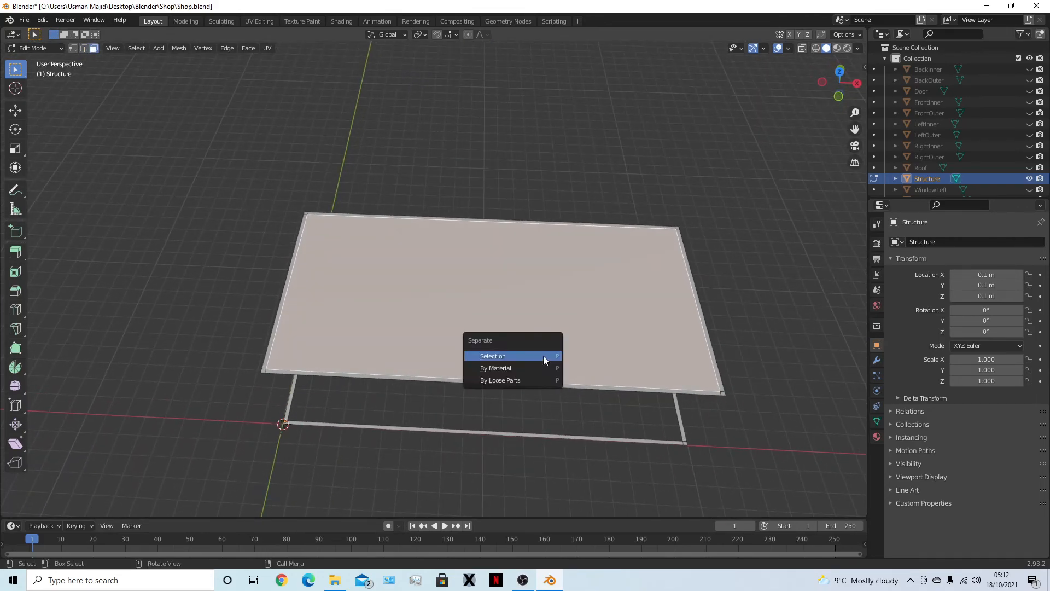
click(543, 355)
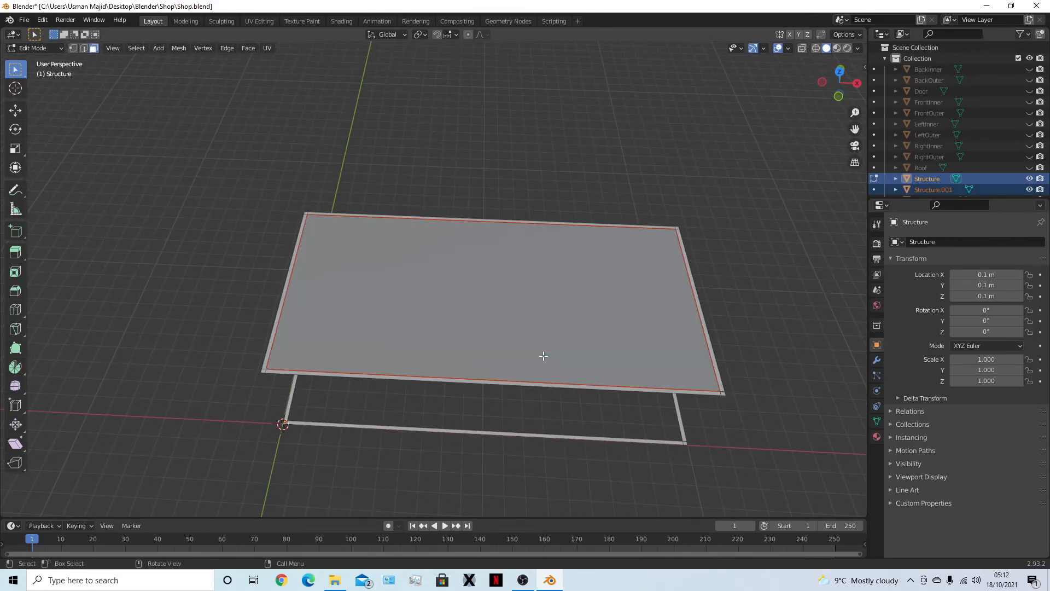
Rename the separated top face as Ceiling.
double_click(926, 190)
text(Ceil)
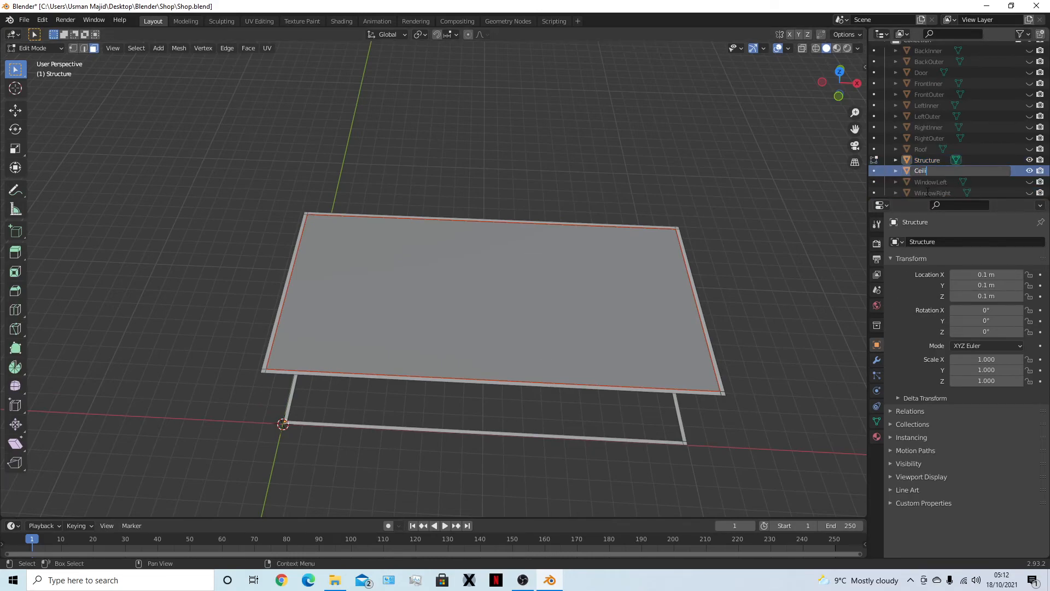
text(ing)
key(Return)
Select the four inner corner vertices at the base of the frame and fill them with a face.
middle_drag(589, 328, 512, 443)
key(1)
click(298, 398)
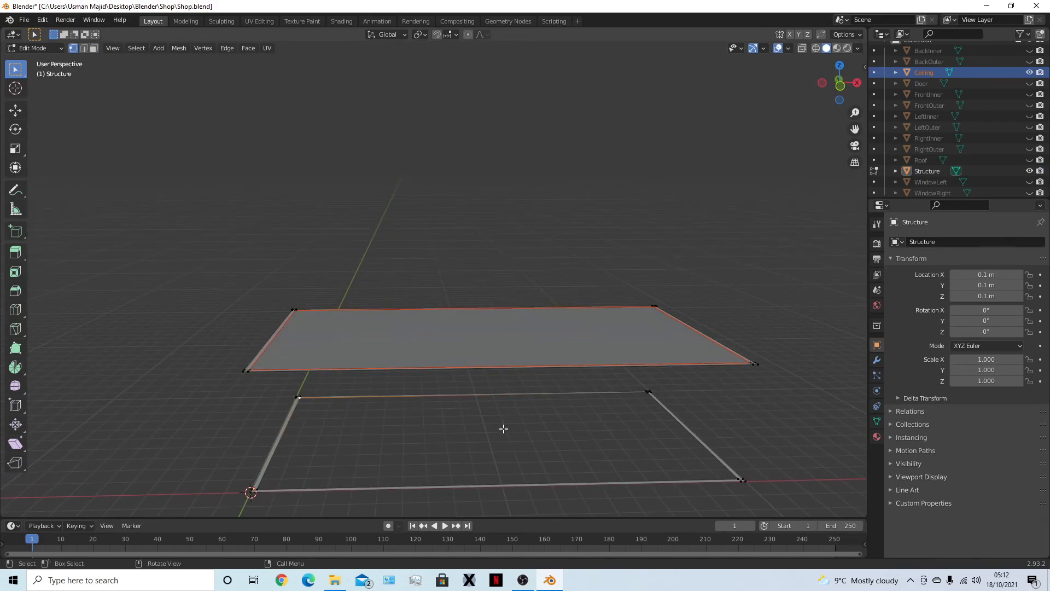
shift+click(646, 392)
shift+click(740, 480)
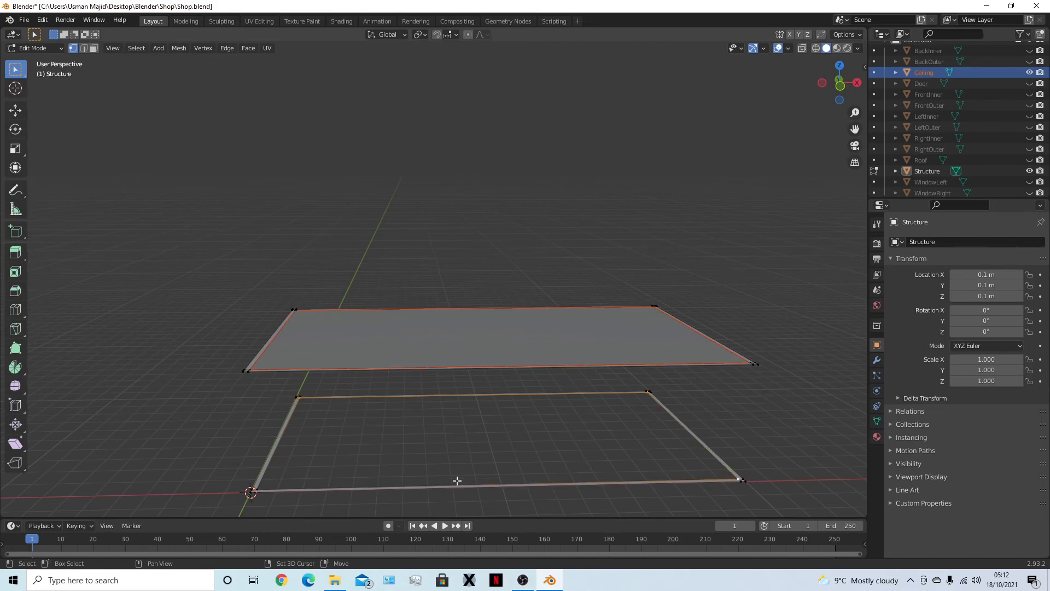
shift+click(251, 490)
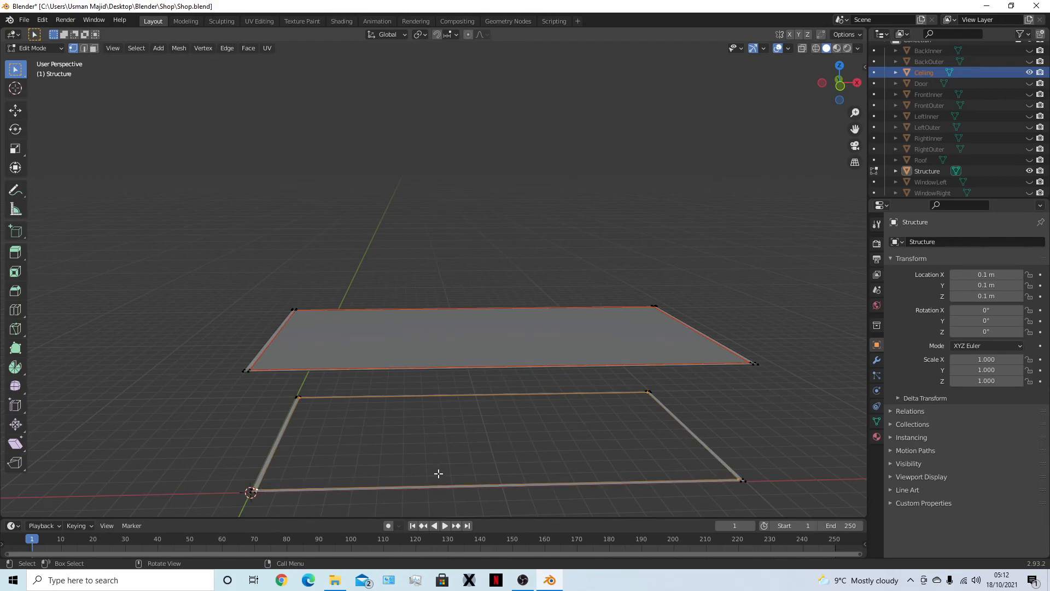
key(f)
Select the new base face and separate it from the Structure frame as its own object.
key(3)
click(491, 440)
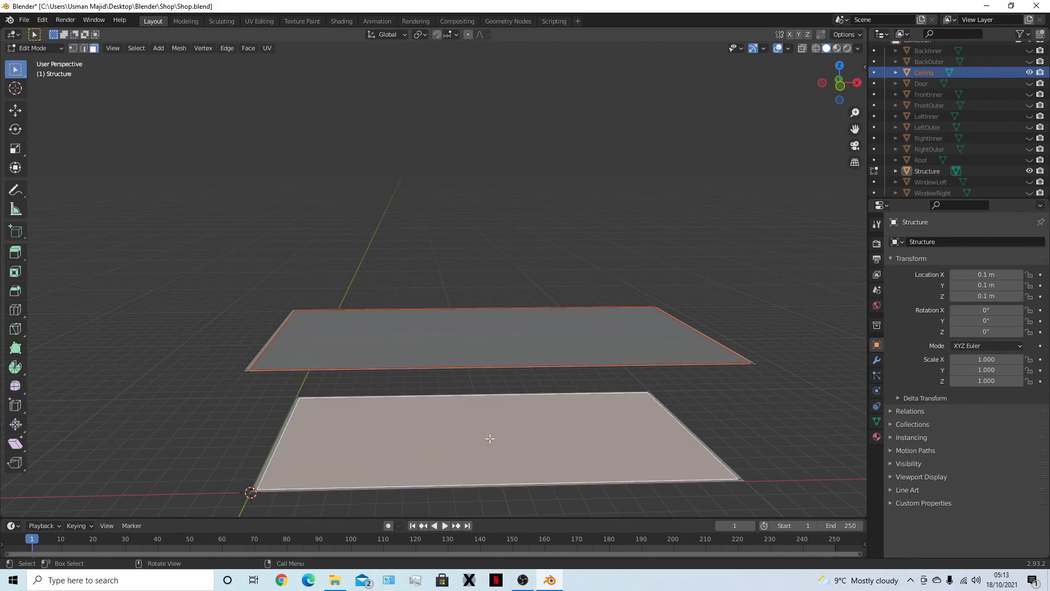
right_click(589, 444)
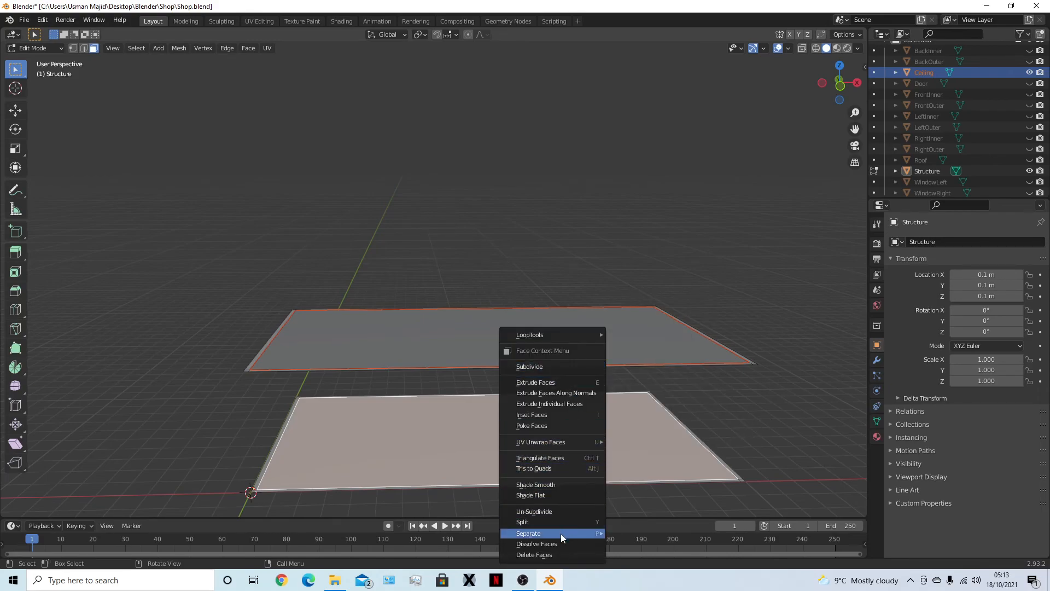
key(Escape)
key(p)
click(588, 398)
Rename the separated base face as Floor and return to Object Mode.
scroll(924, 189, down, 1)
double_click(932, 171)
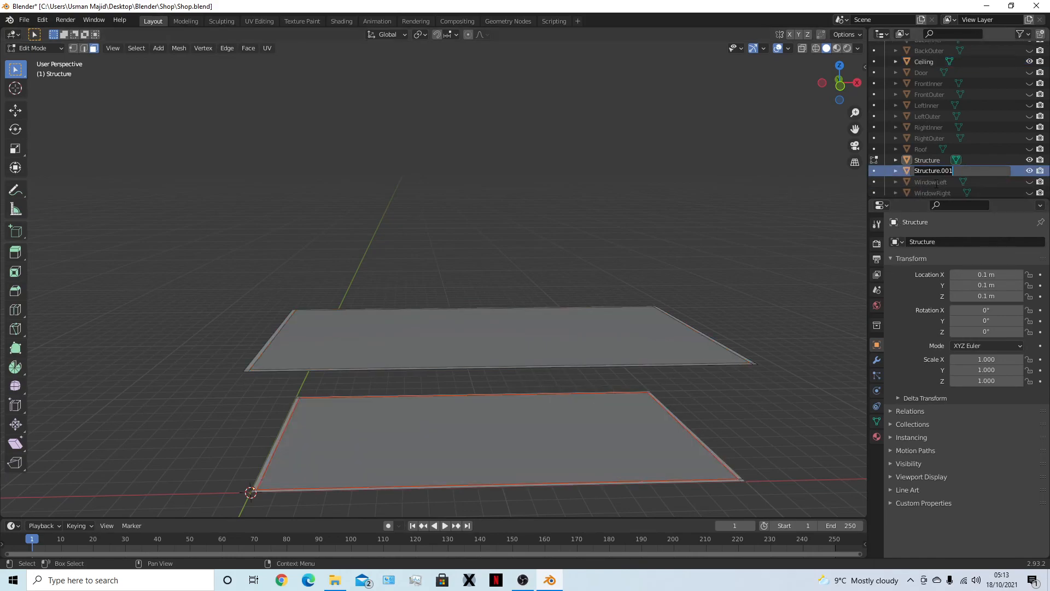
text(Floor)
key(Return)
middle_drag(551, 258, 605, 355)
key(Tab)
Hide the Ceiling, the Floor and the Structure frame one after another to check that they are separate objects.
click(474, 445)
click(476, 376)
click(434, 356)
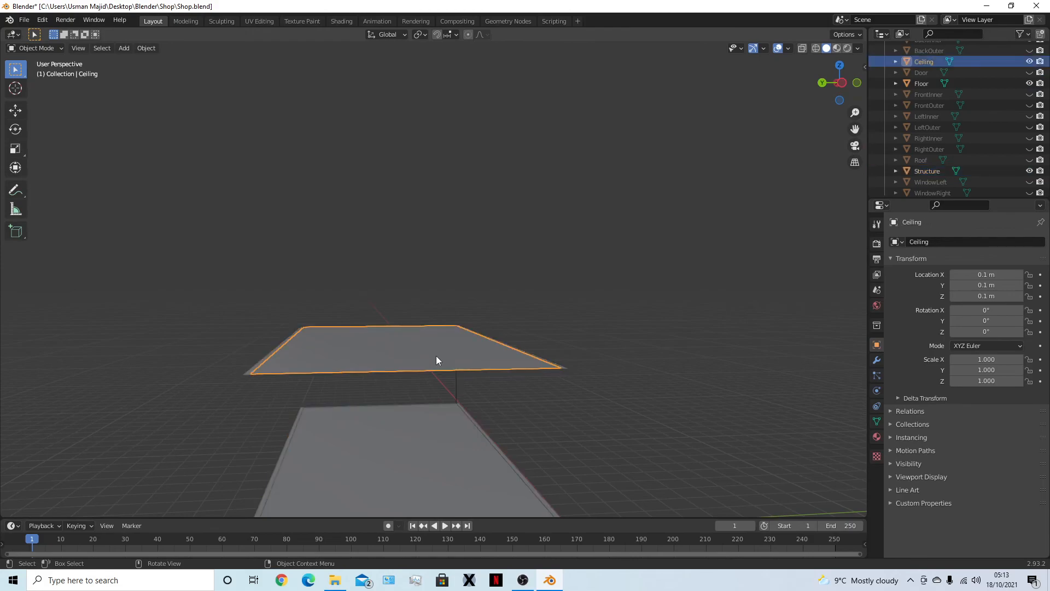
key(h)
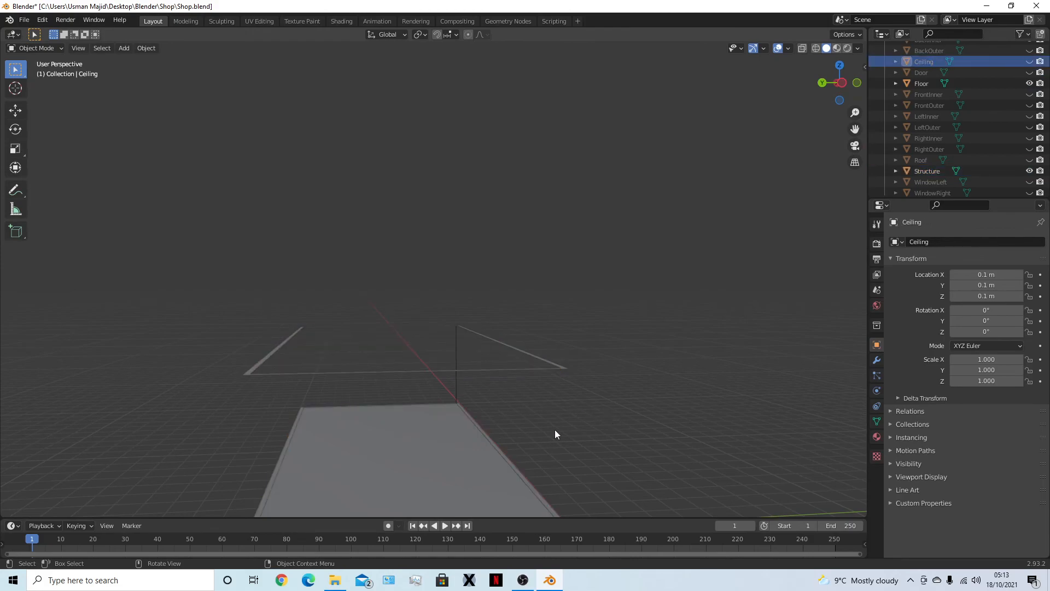
click(498, 447)
key(h)
middle_drag(501, 448, 451, 479)
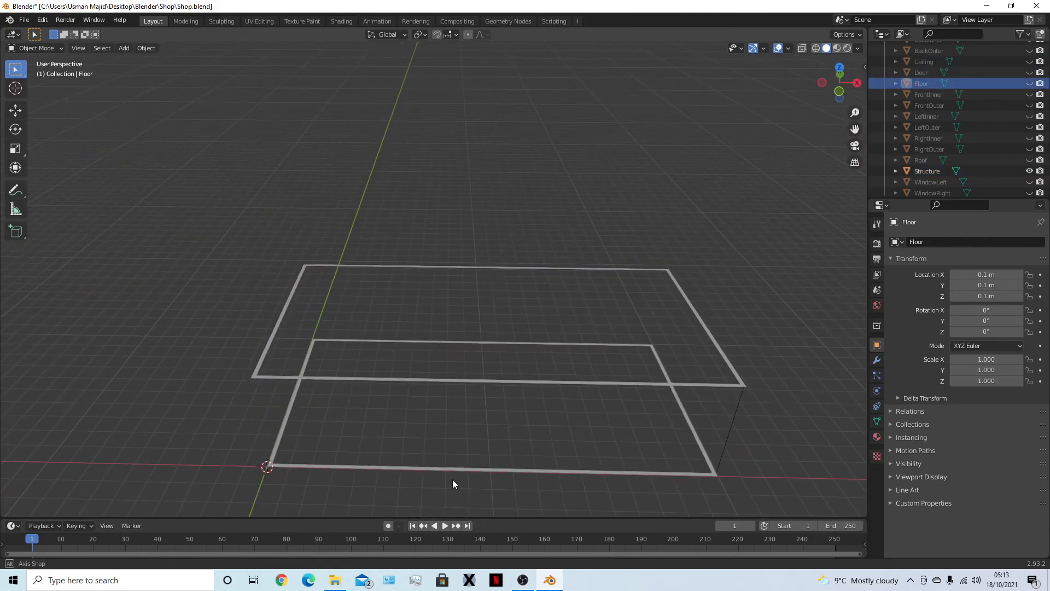
click(531, 387)
key(h)
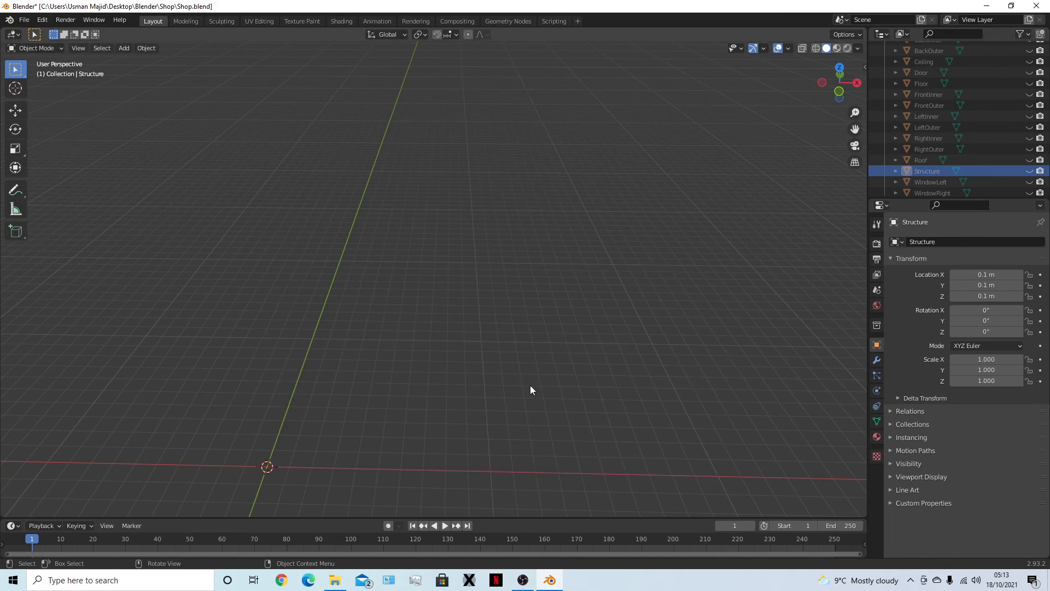
Unhide all the building's objects, clear the selection and save the file in the front view.
scroll(569, 386, down, 3)
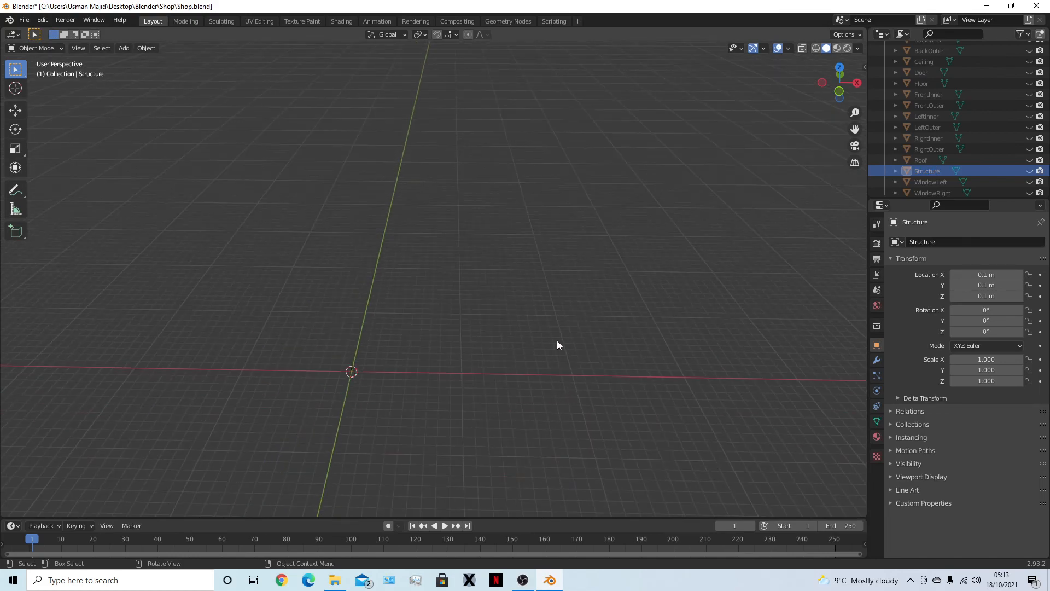
key(alt+h)
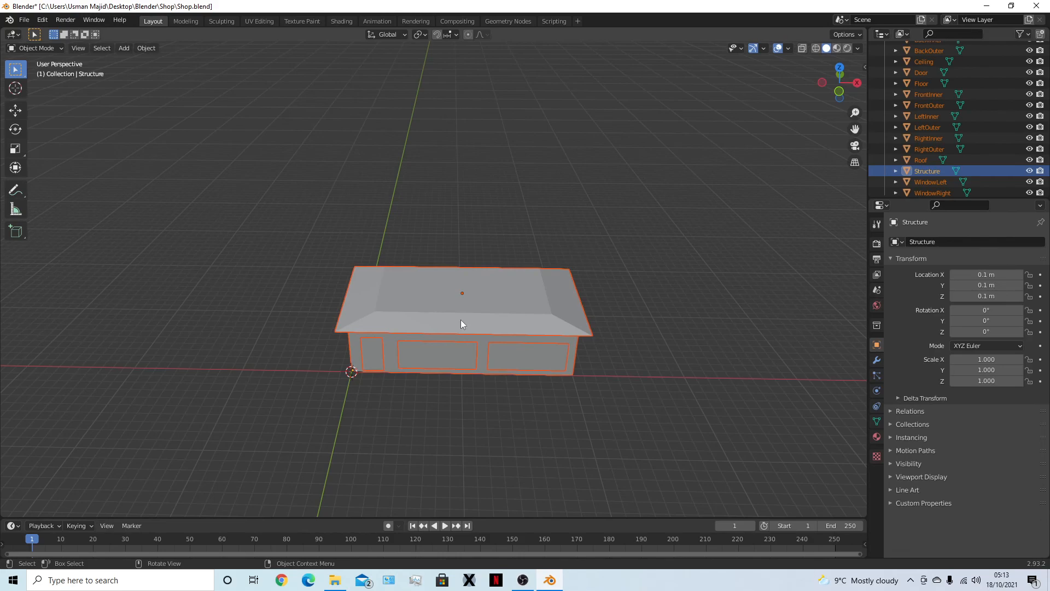
middle_drag(662, 366, 664, 272)
click(673, 323)
middle_drag(675, 330, 611, 433)
key(ctrl+s)
scroll(656, 374, up, 3)
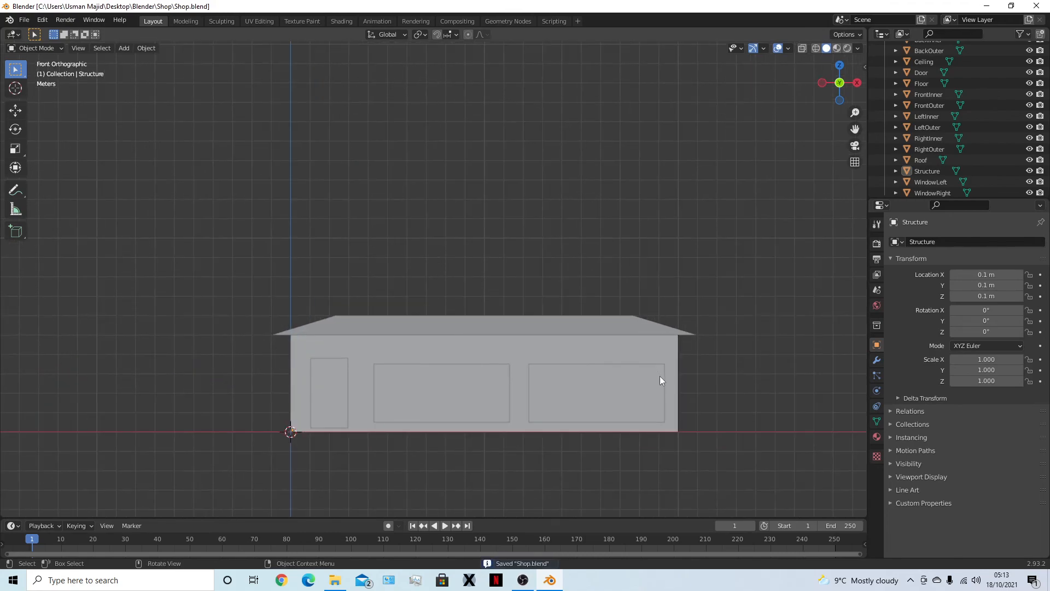
Hide the Roof, the Ceiling and the BackOuter wall to look inside the building.
middle_drag(683, 412, 592, 328)
click(582, 324)
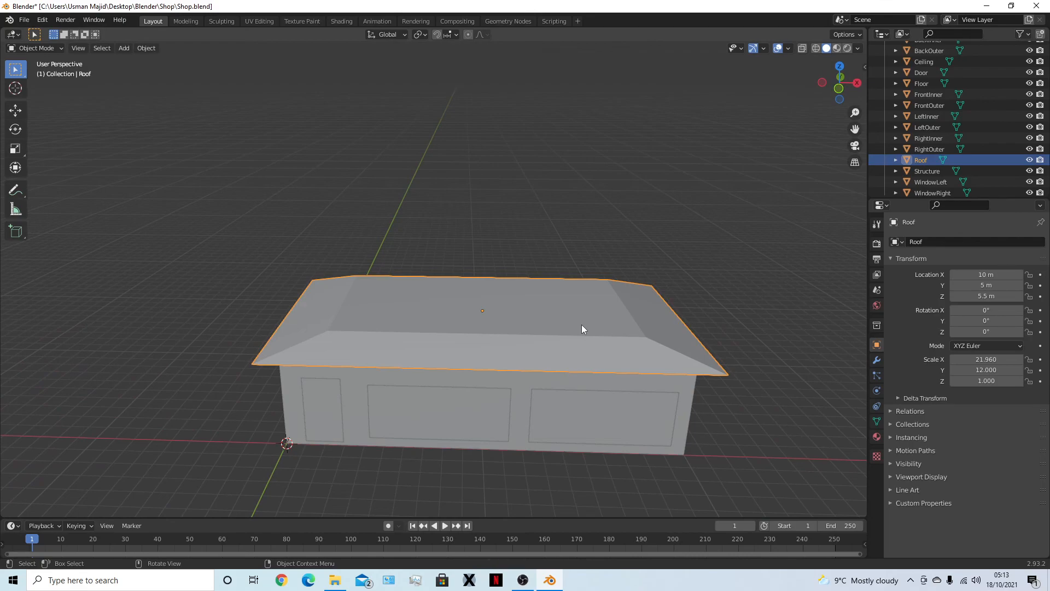
key(h)
click(544, 373)
click(518, 332)
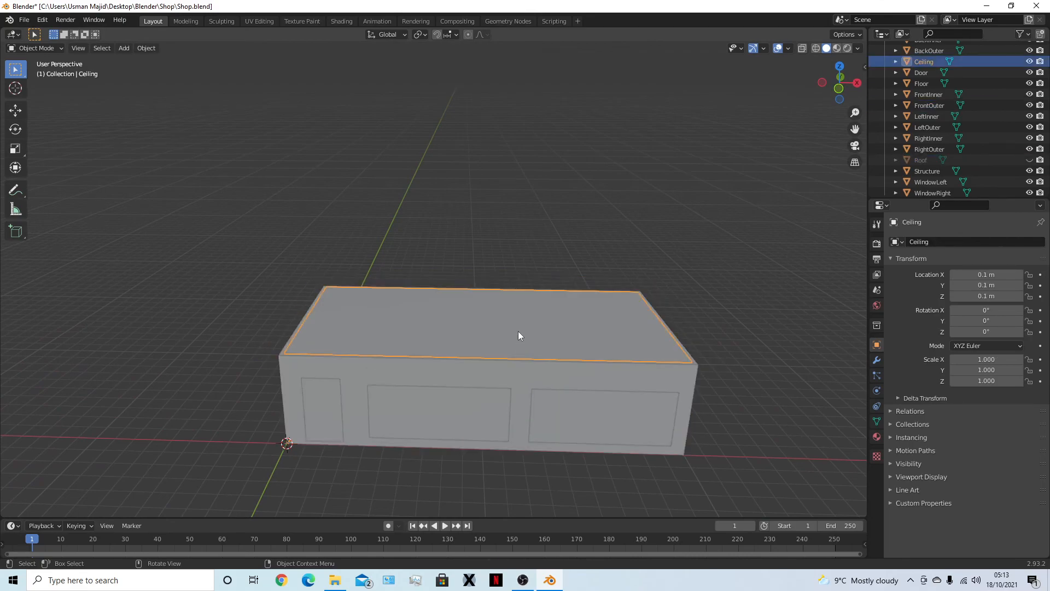
key(h)
click(518, 332)
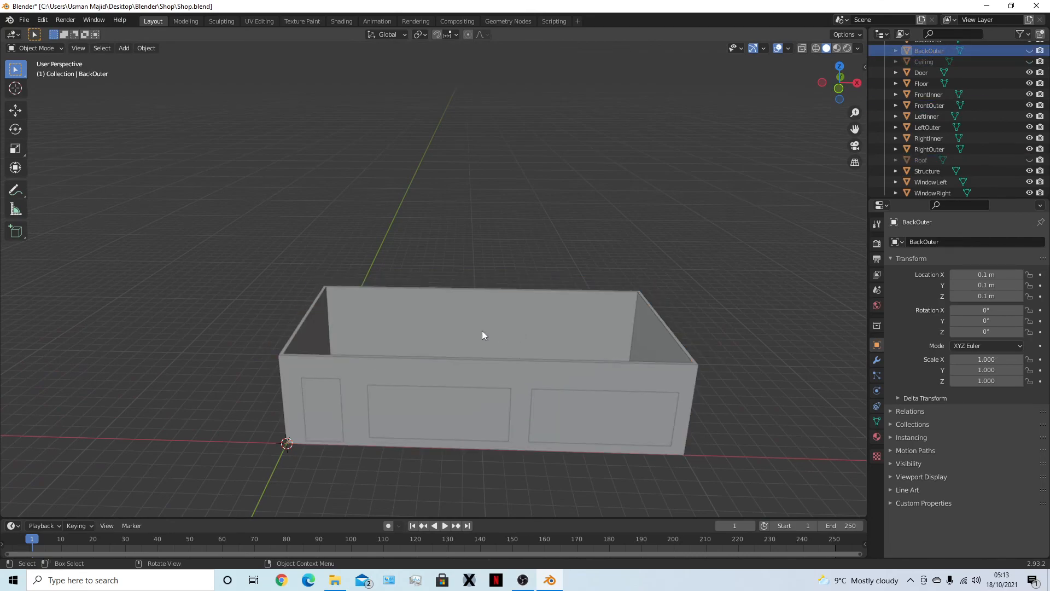
Hide every object except the FrontOuter wall, clear the selection and show the wall in the front view.
click(520, 377)
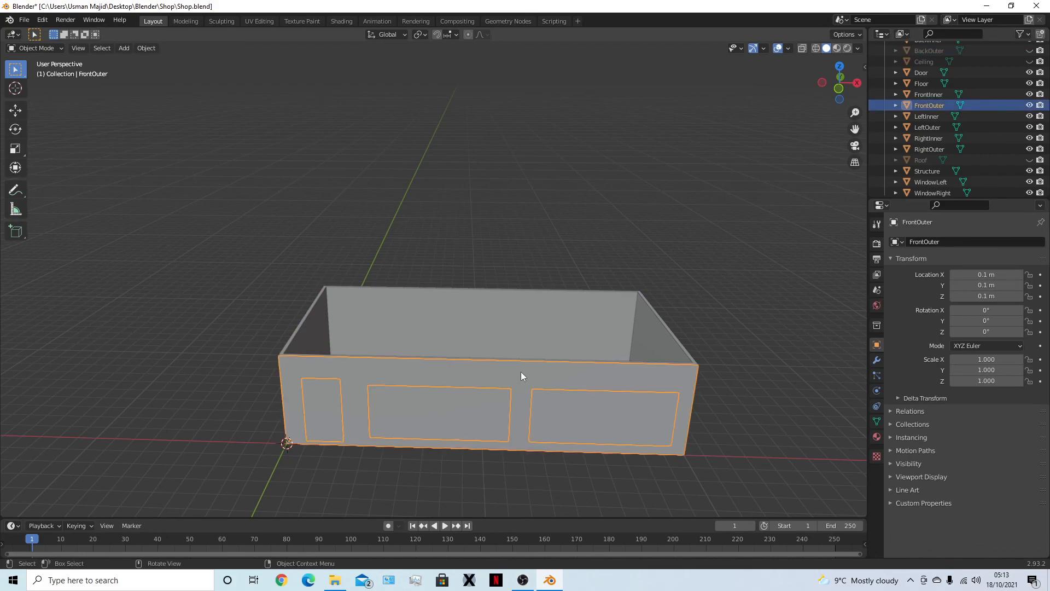
key(shift+h)
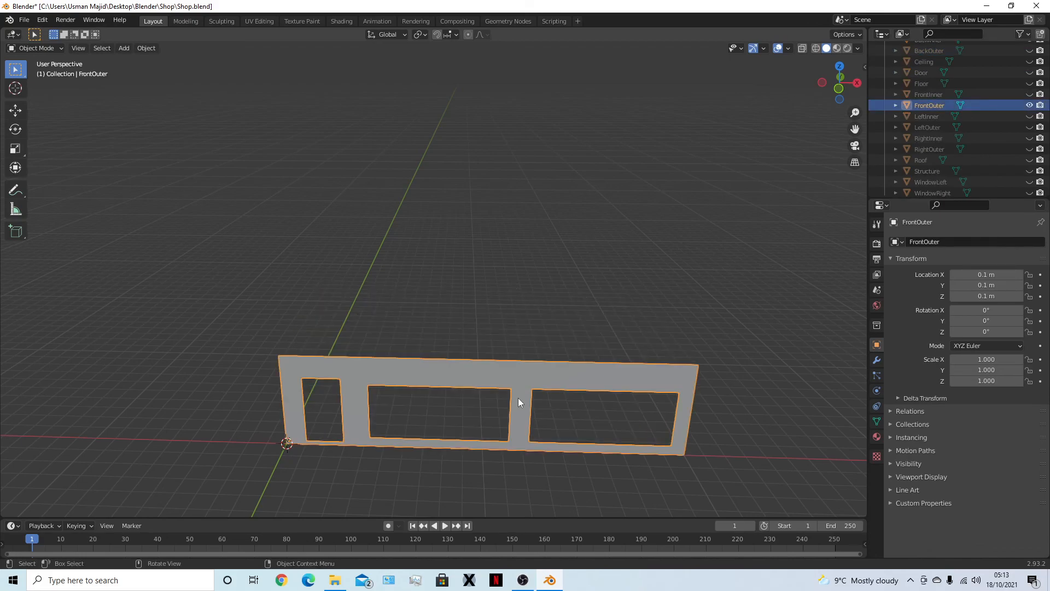
click(527, 267)
scroll(527, 263, down, 3)
key(KP_1)
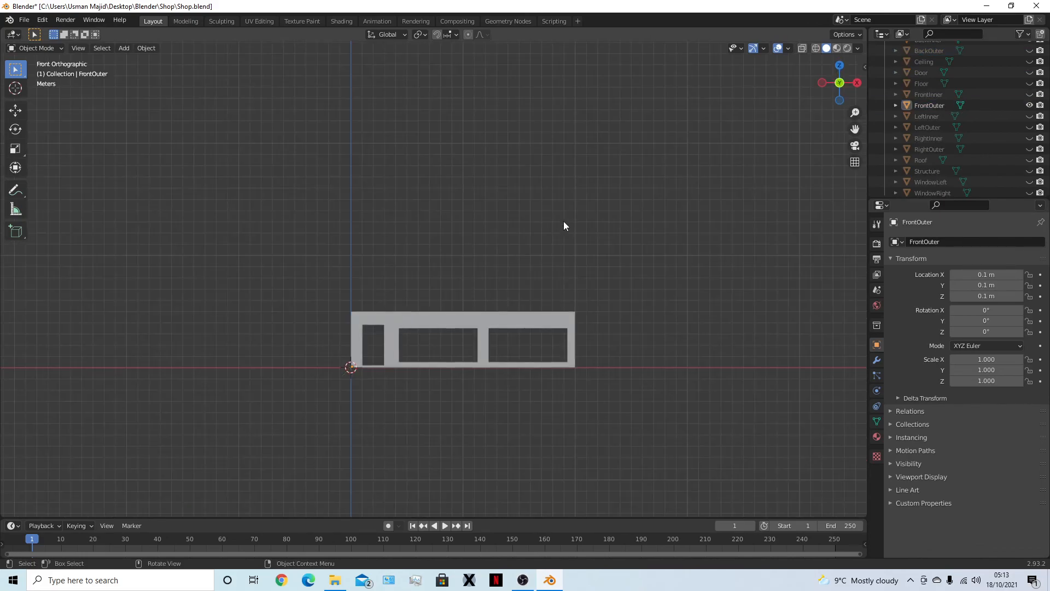
Hide the FrontOuter wall and make only WindowLeft and WindowRight visible.
click(486, 331)
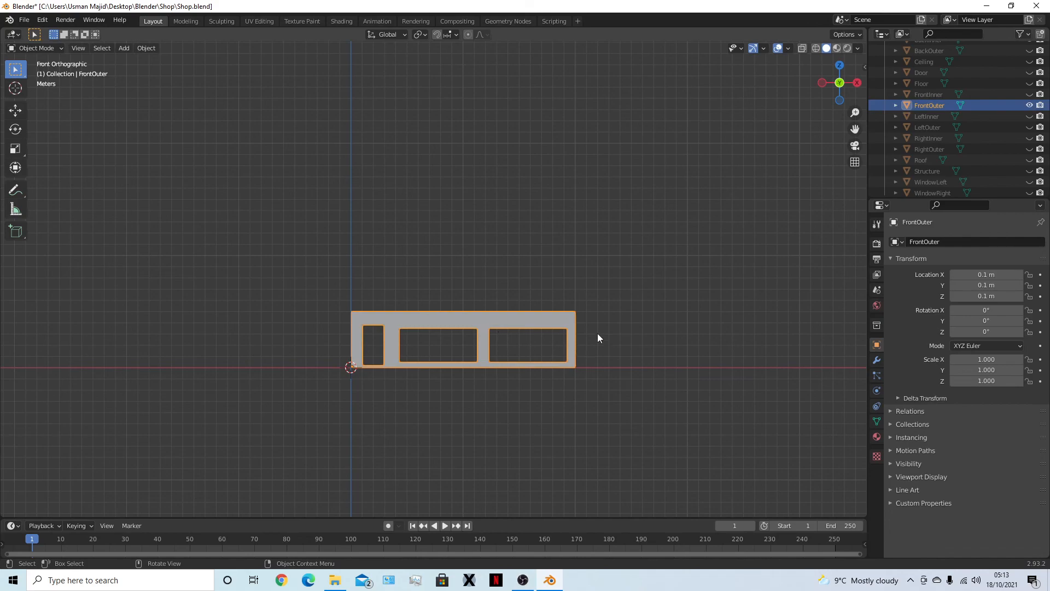
key(h)
scroll(957, 147, down, 1)
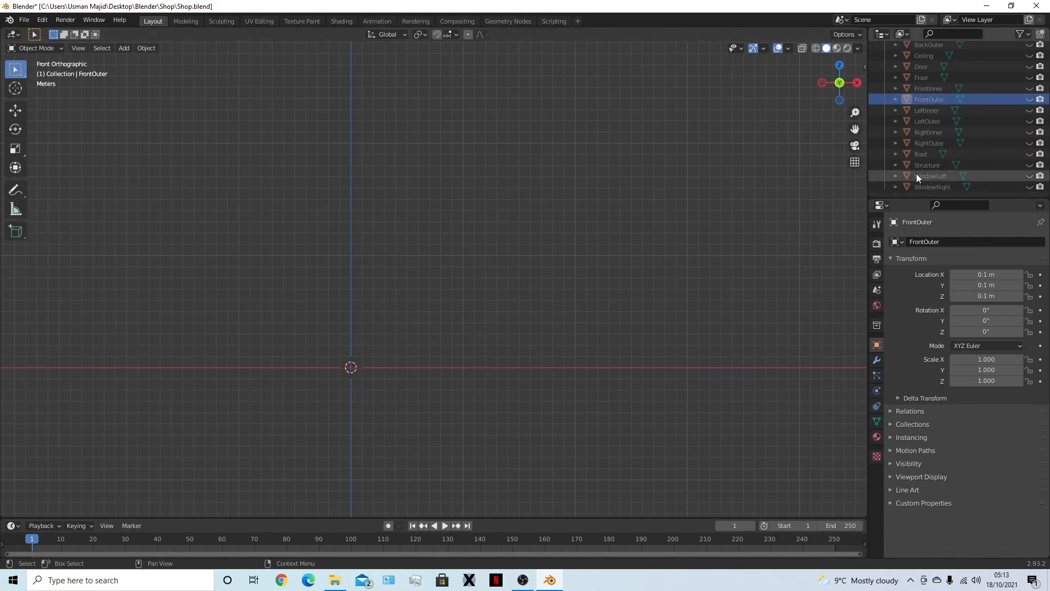
click(1029, 176)
click(1029, 186)
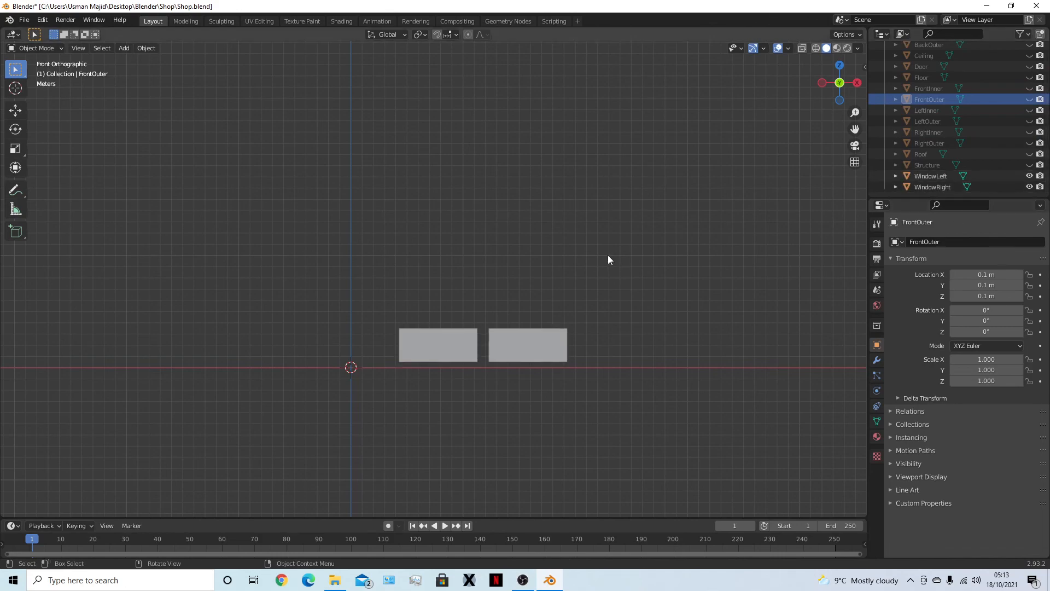
Inspect the two window panels from an angle, return to the front view and save the file.
middle_drag(615, 265, 518, 363)
scroll(518, 363, up, 3)
middle_drag(588, 354, 598, 311)
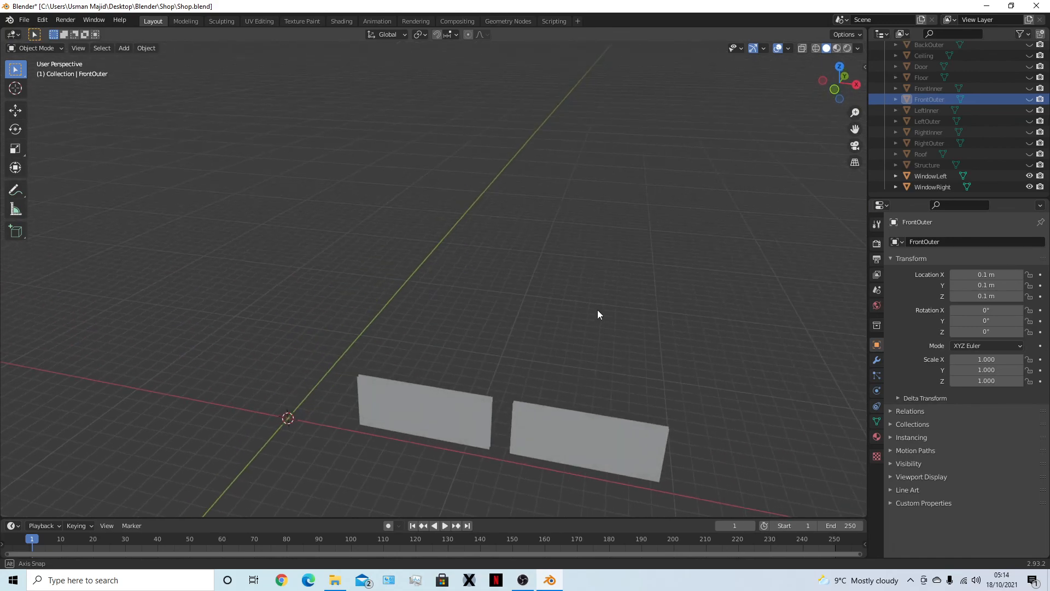
key(KP_1)
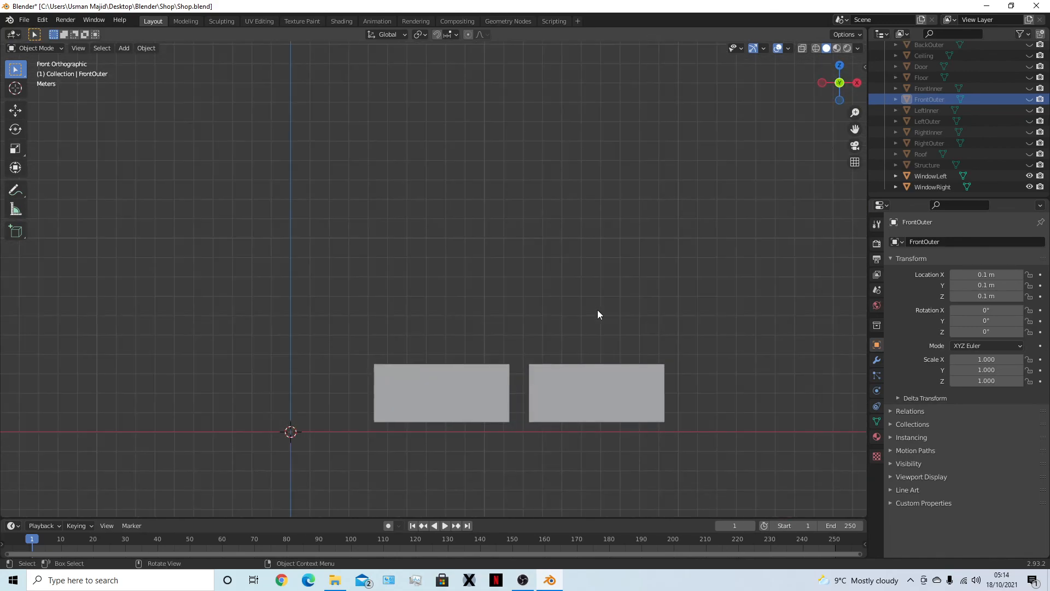
key(ctrl+s)
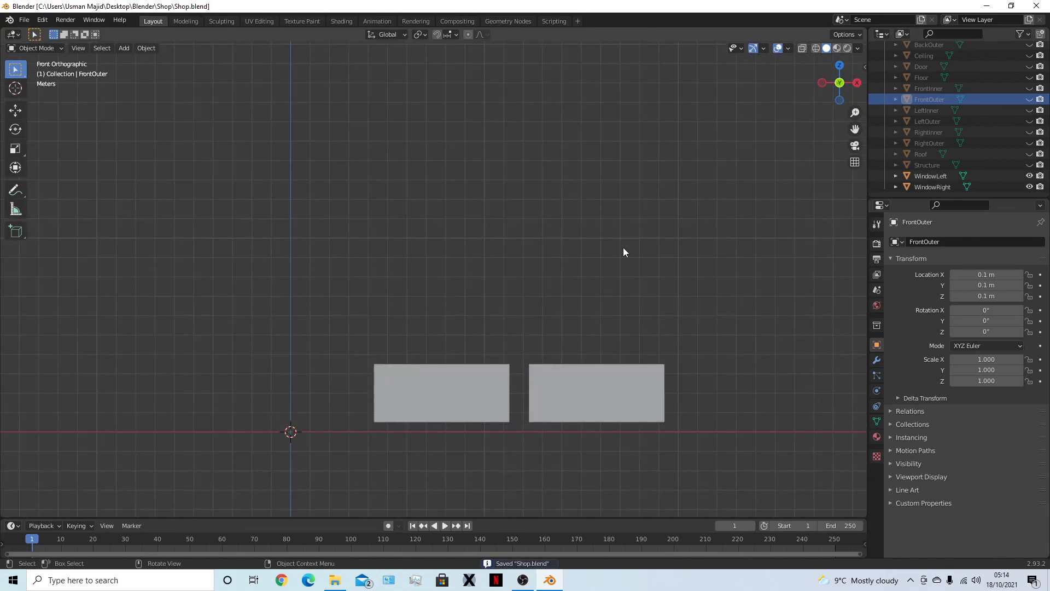